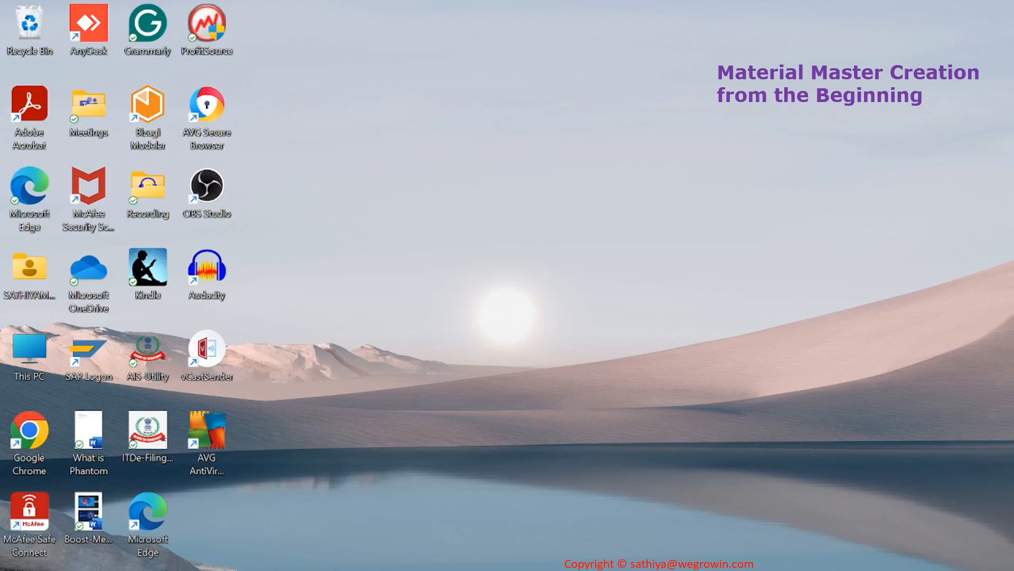
Step: Switch to the open SAP session and start the material creation transaction MM01
mouse_move(520, 560)
left_click(573, 540)
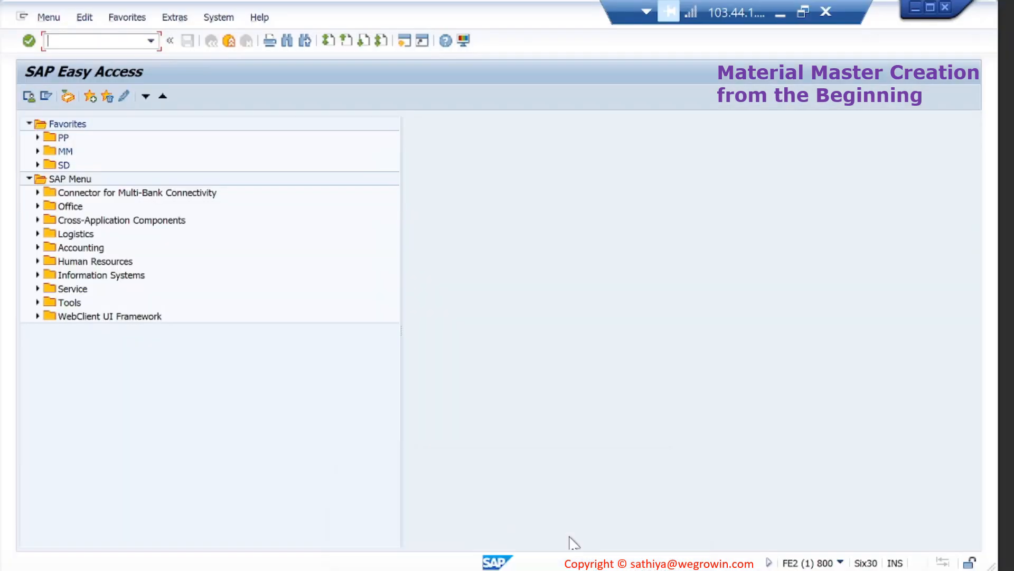
type("MM01")
key("Return")
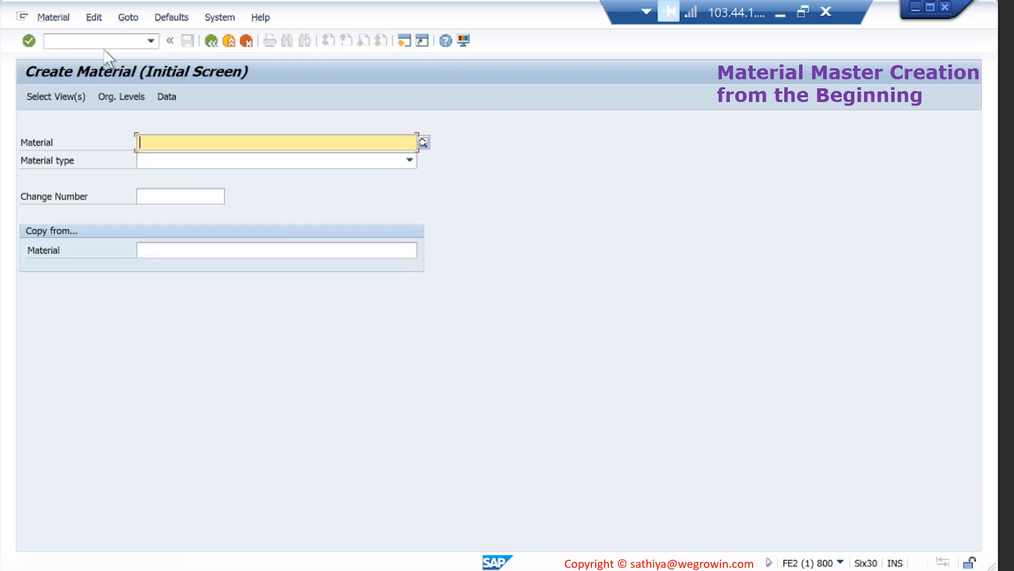
Step: Enter SGMC-TRNG-IP1002 as the new material and choose HALB Semifinished Product as its material type
type("SGMC")
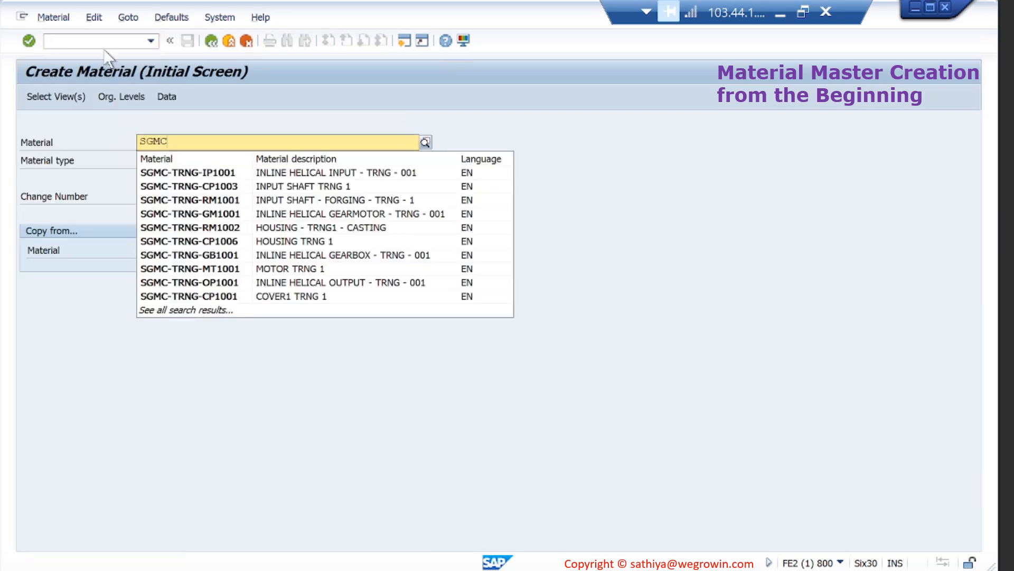
type("-TRNG-IP1002")
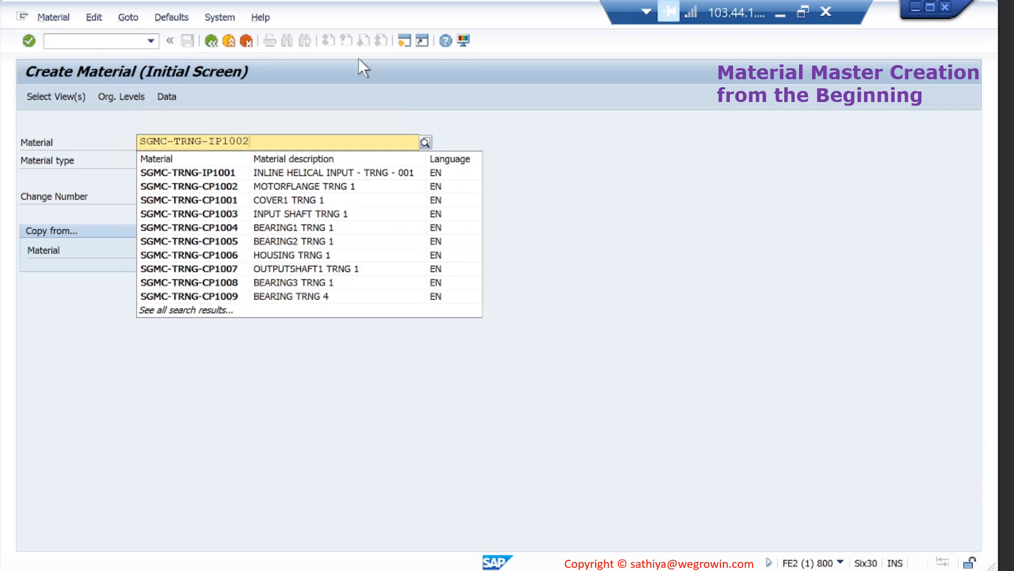
left_click(479, 119)
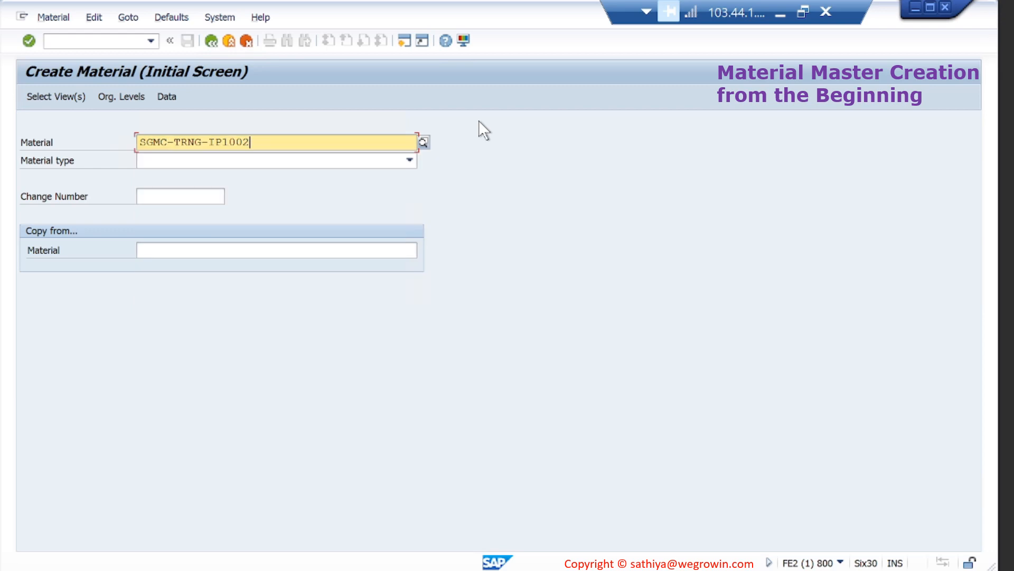
left_click(410, 160)
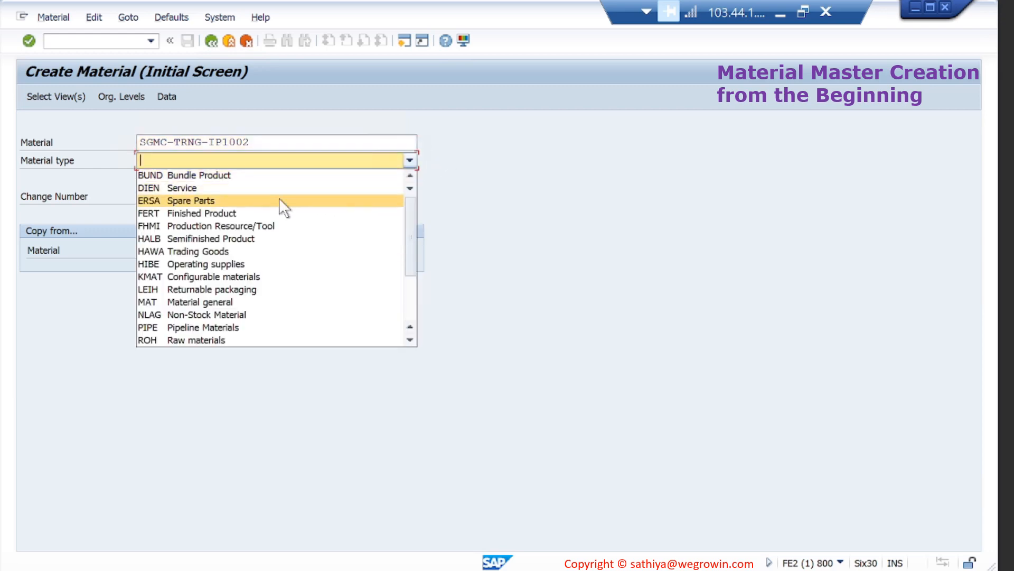
left_click(243, 239)
left_click(237, 247)
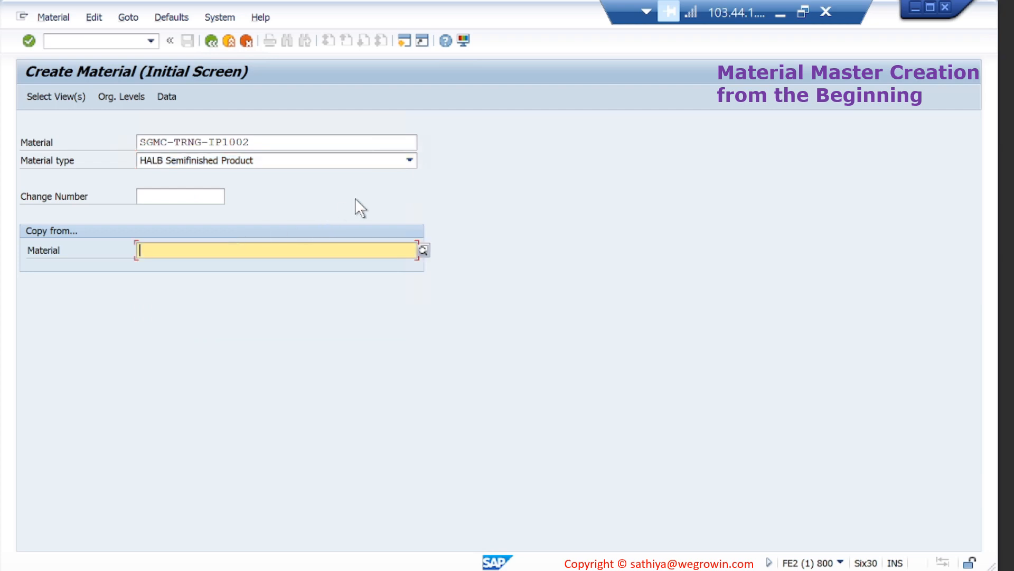
Step: Review the default industry sector setting and confirm it with Mechanical engineering
left_click(175, 18)
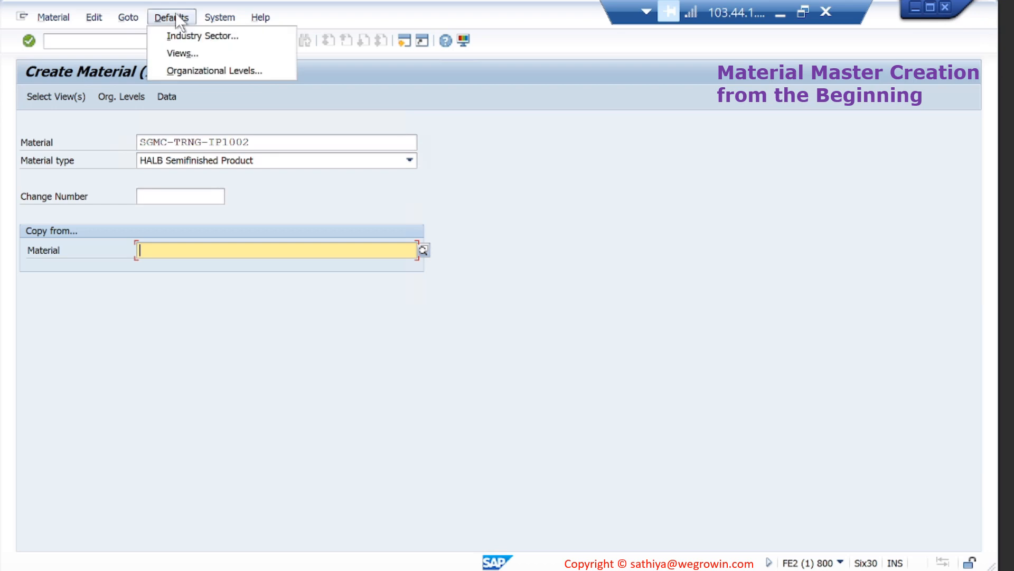
left_click(204, 37)
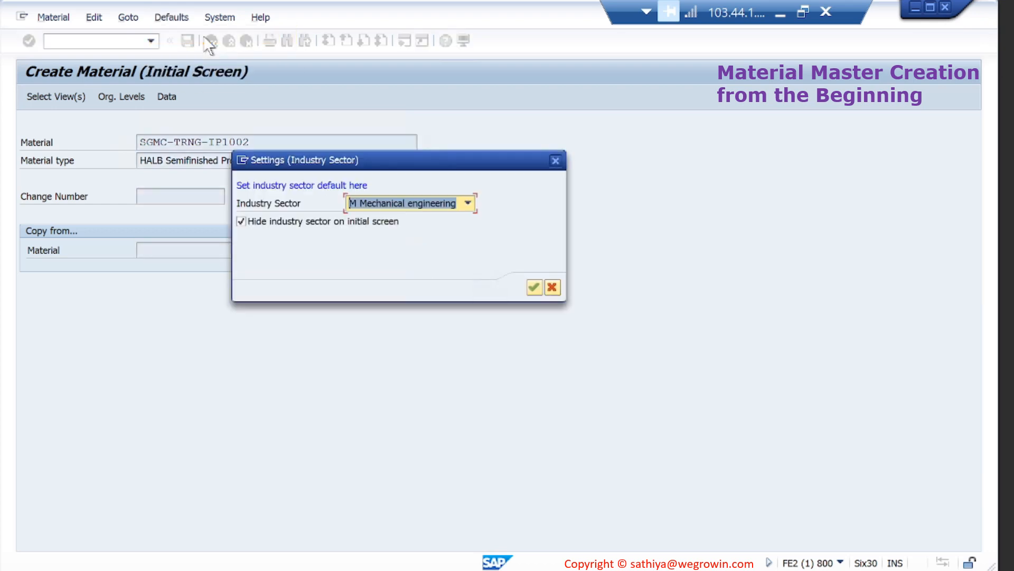
left_click(534, 287)
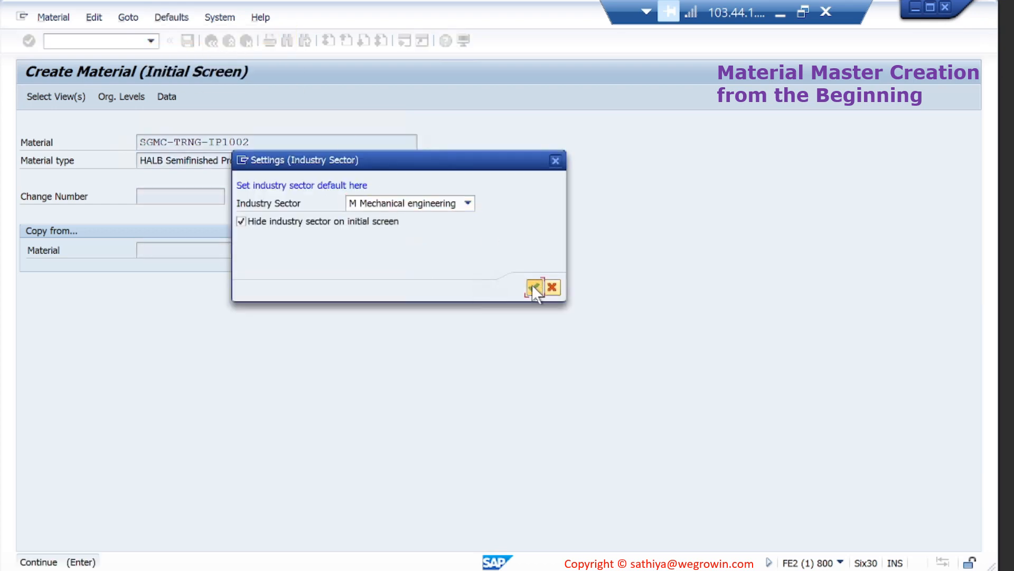
Step: Add Work Scheduling to the preselected views of the new material and accept plant 1710 with storage location 171A
key("Return")
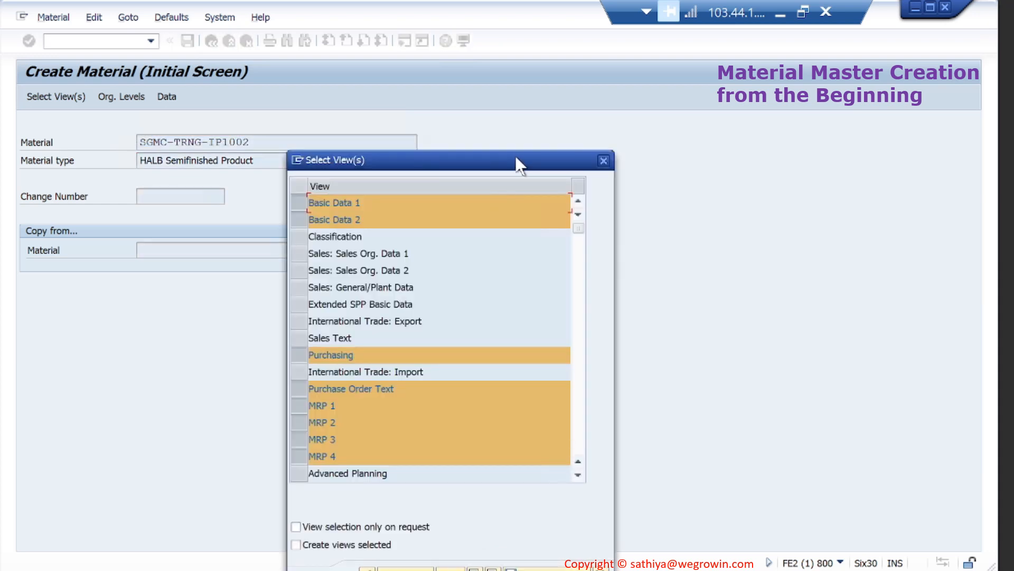
left_click_drag(516, 155, 546, 31)
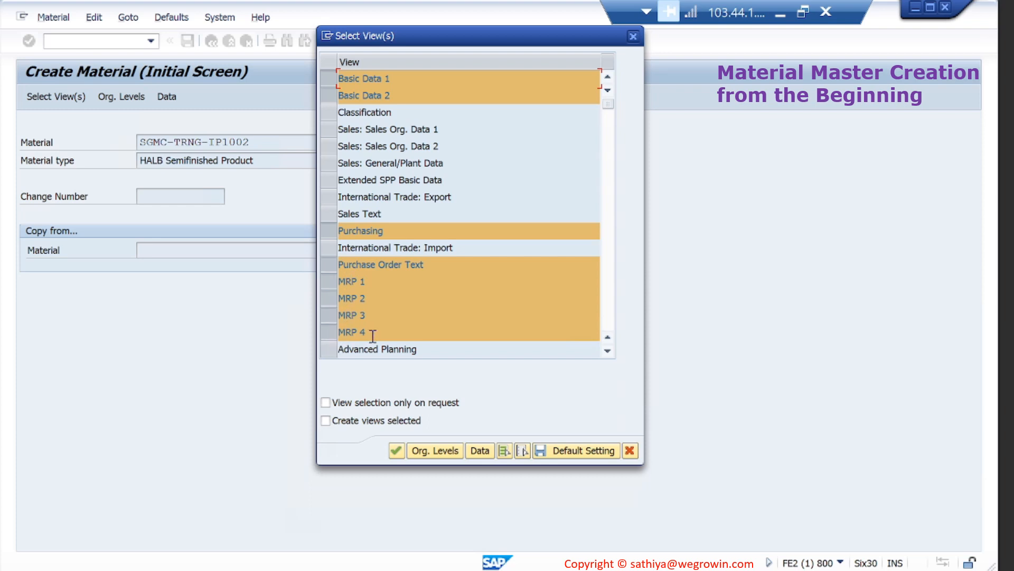
left_click(612, 314)
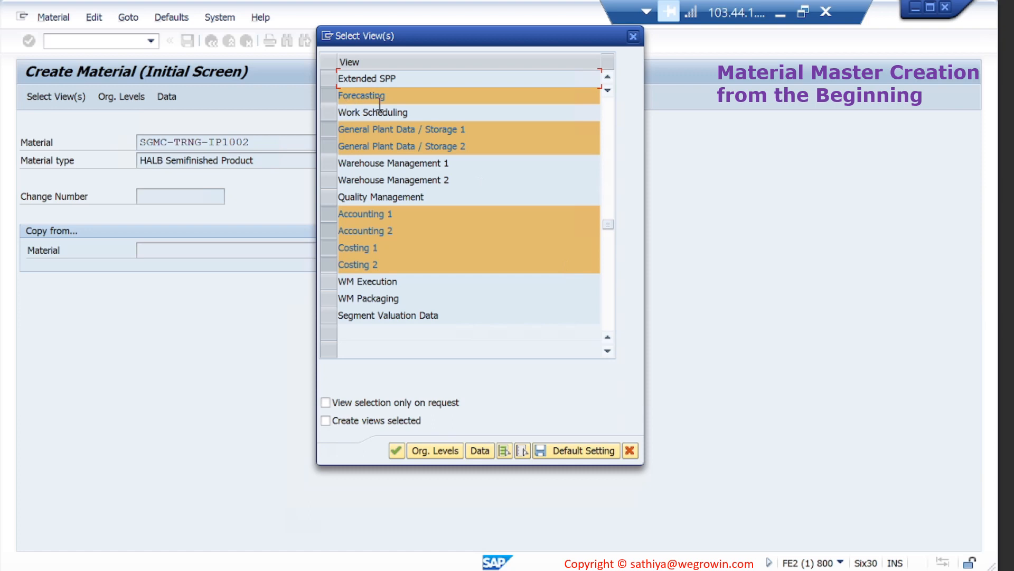
left_click(331, 109)
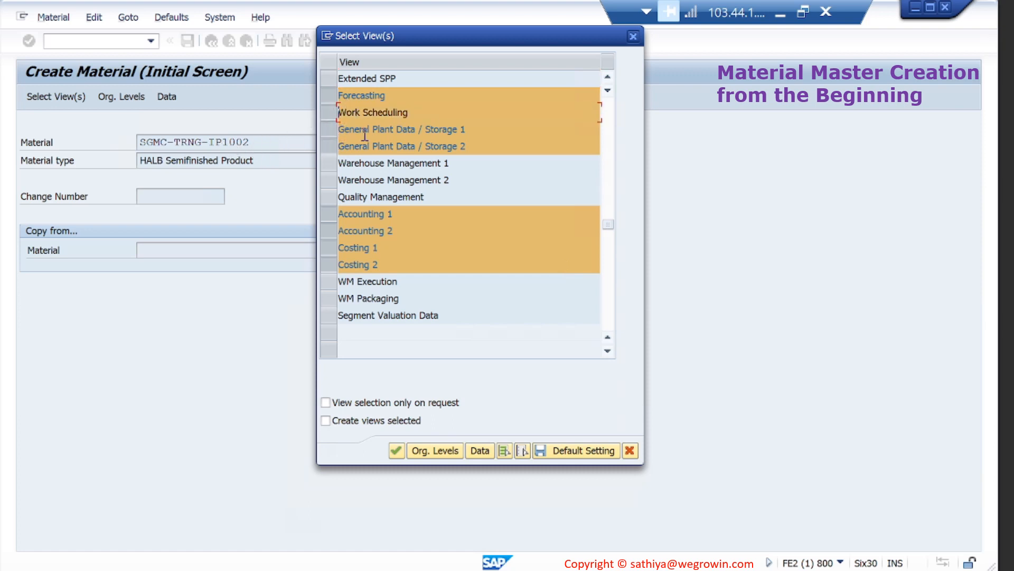
left_click(332, 113)
left_click(331, 113)
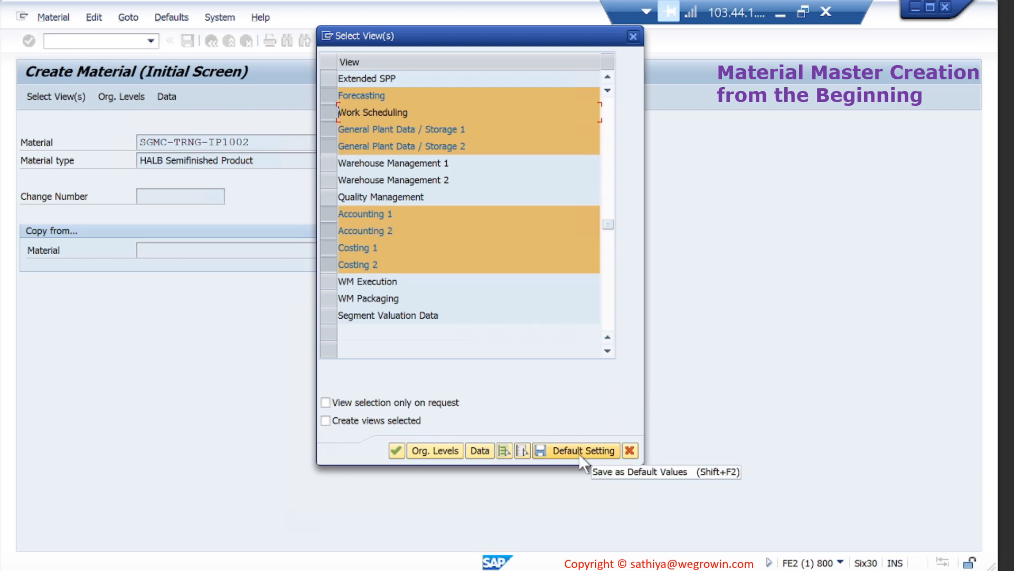
left_click(398, 448)
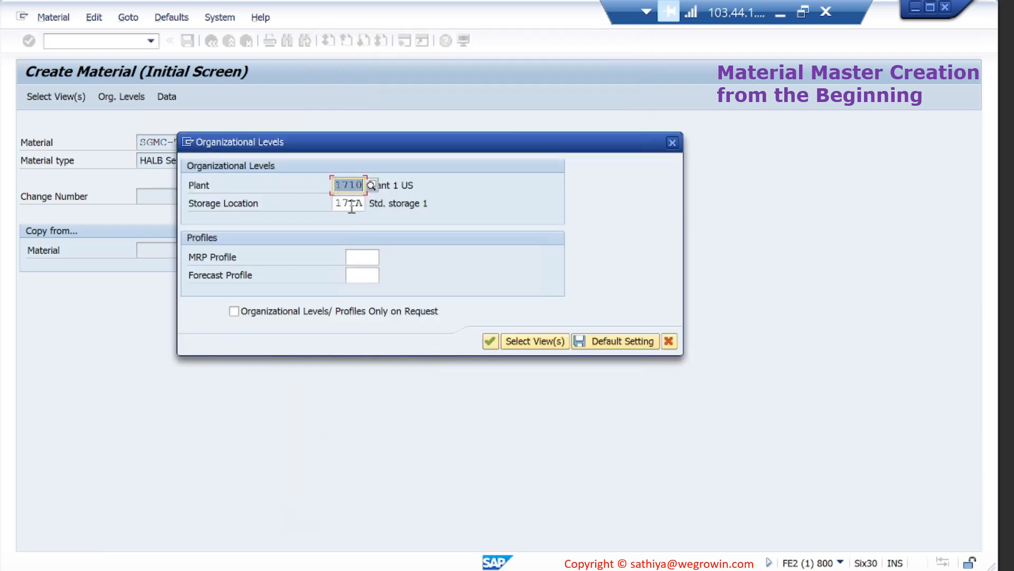
left_click(491, 341)
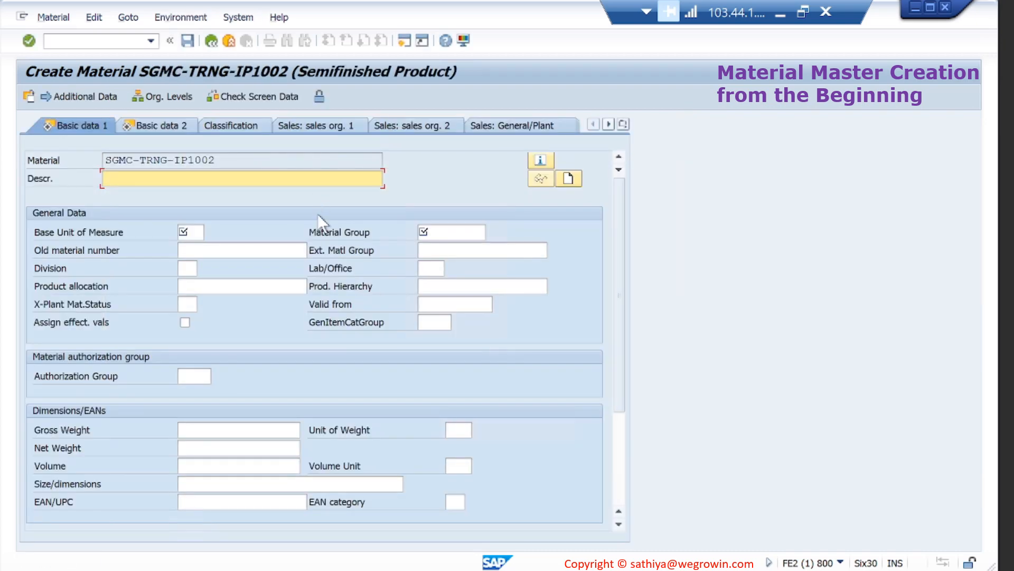
Step: Open the display material transaction MM03 in a new session
left_click(130, 43)
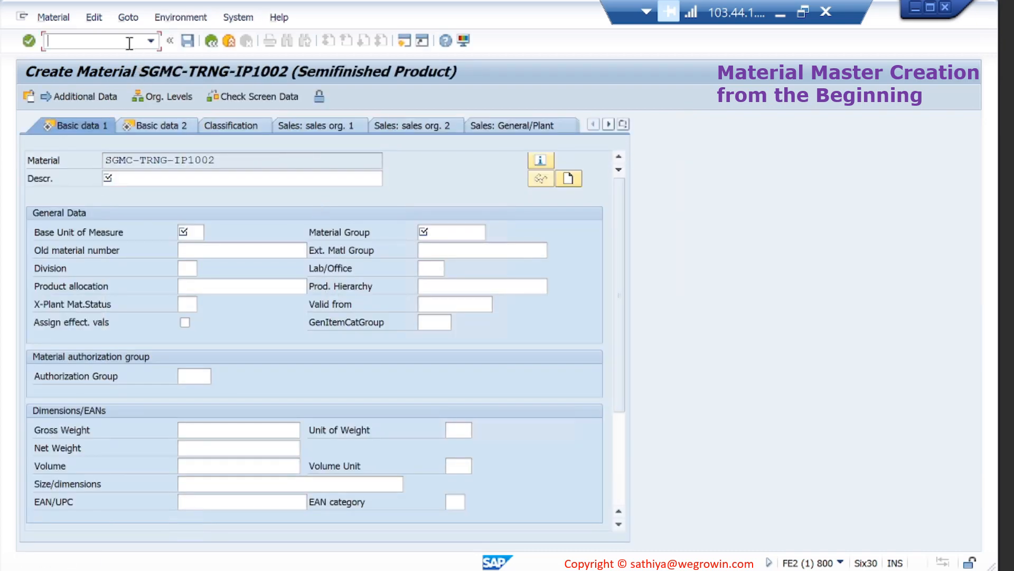
type("/omm03")
key("Return")
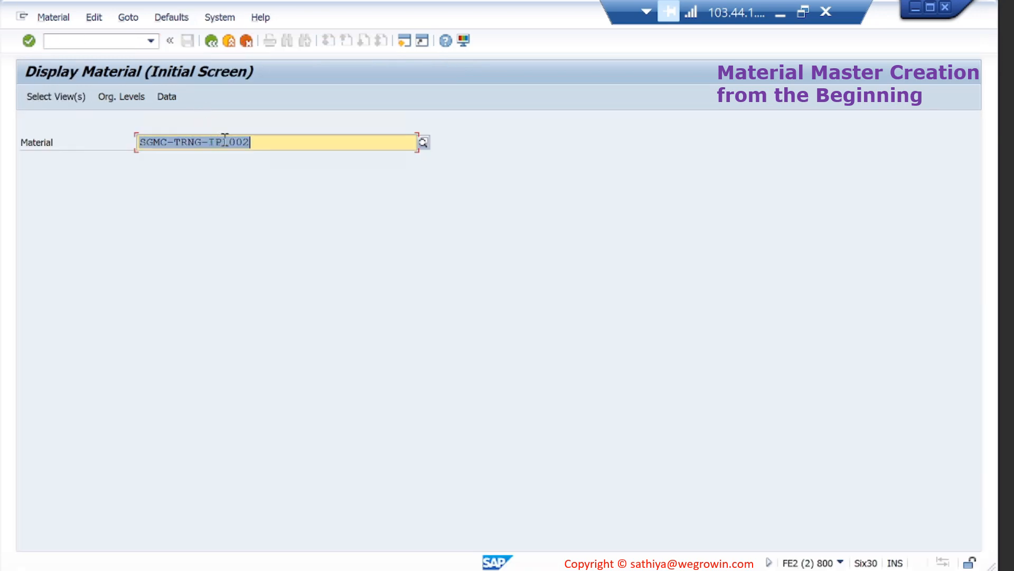
Step: Display material SGMC-TRNG-IP1001 with the Work Scheduling view added, for plant 1710 and storage location 171A
left_click(261, 143)
key("BackSpace")
type("1")
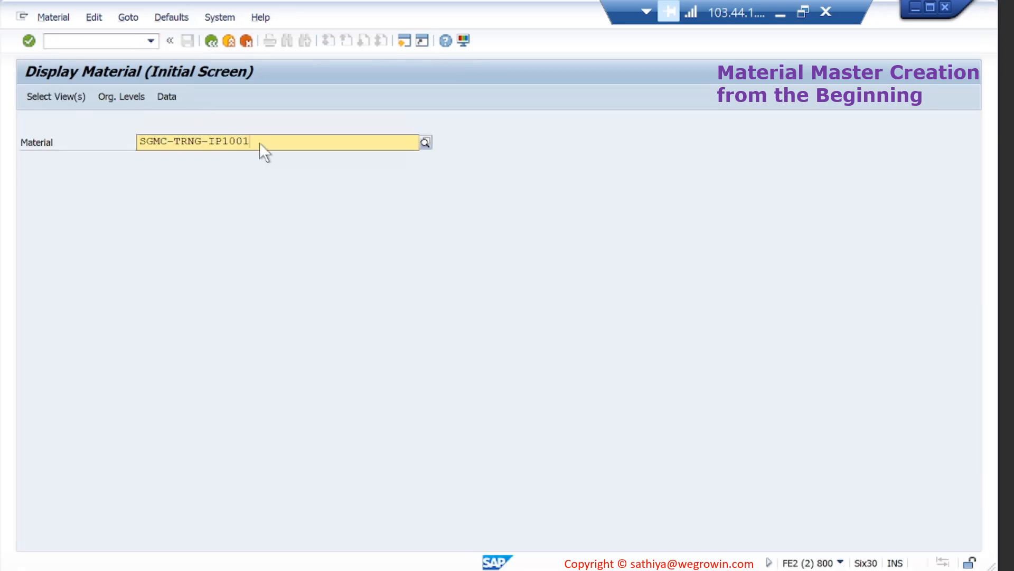
key("Return")
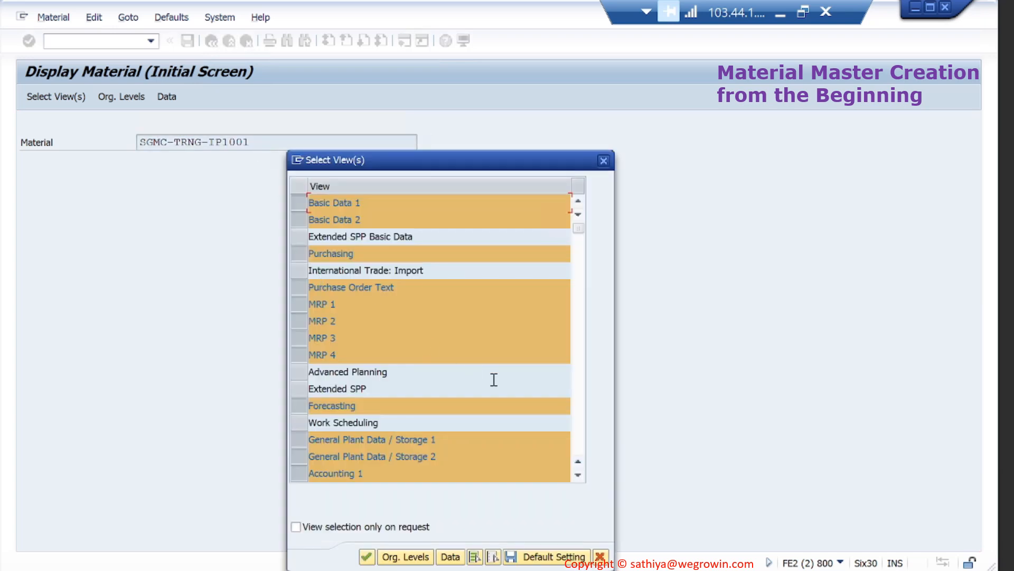
left_click(297, 423)
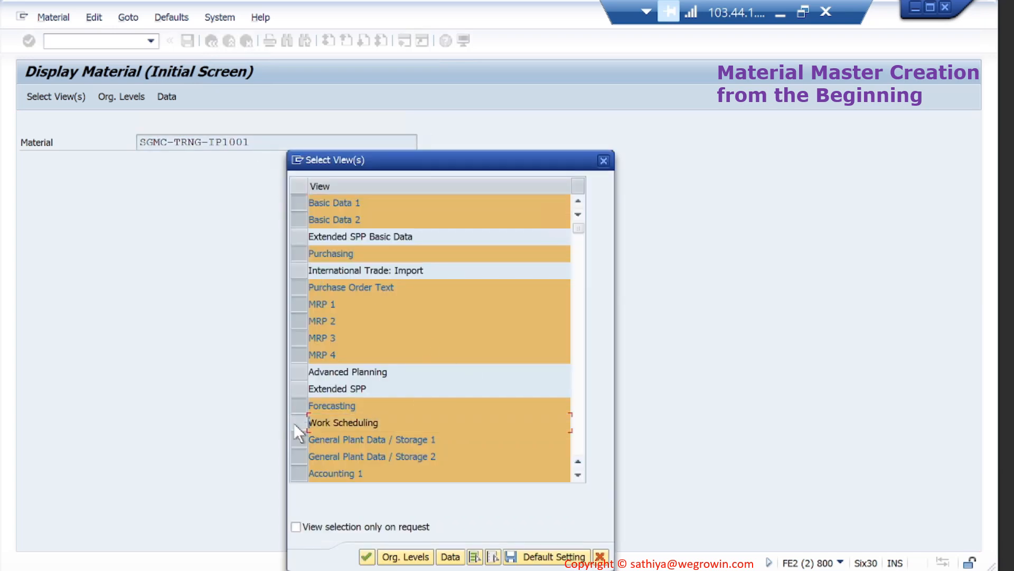
key("Return")
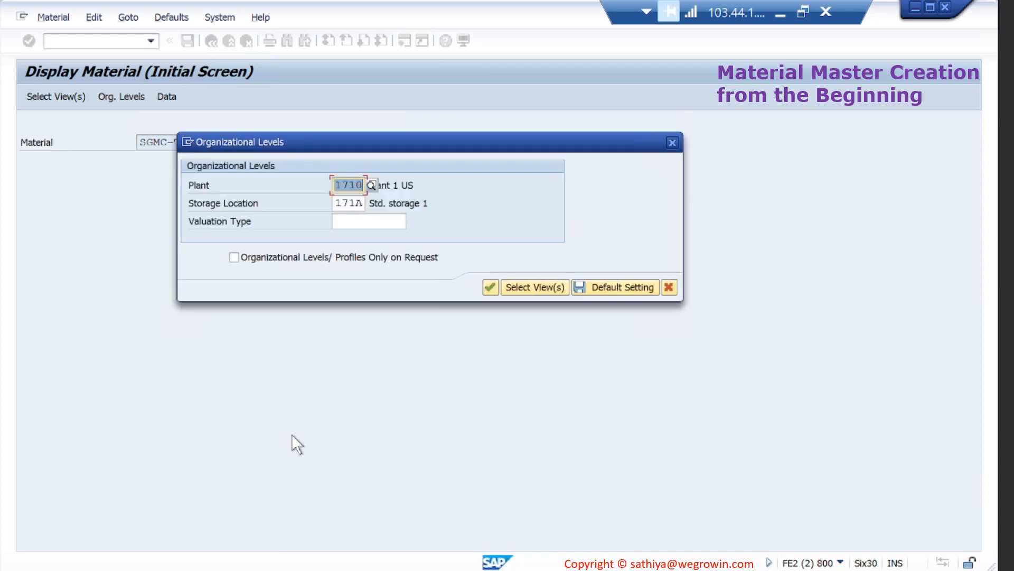
key("Return")
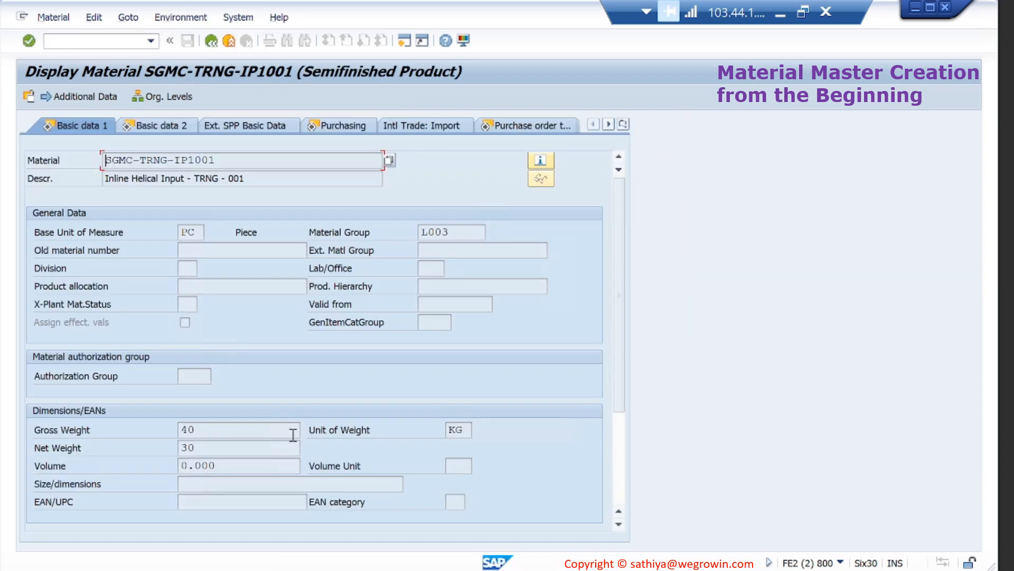
Step: Copy the full description of the existing material SGMC-TRNG-IP1001
left_click(259, 180)
key("shift+Left")
key("shift+Left")
key("shift+Left")
key("shift+Left")
key("shift+Left")
key("shift+Left")
key("shift+Left")
key("shift+Left")
key("shift+Left")
key("shift+Left")
key("shift+Left")
key("shift+Left")
key("shift+Left")
key("shift+Left")
key("shift+Left")
key("shift+Left")
key("shift+Left")
key("shift+Left")
key("shift+Left")
key("shift+Left")
key("ctrl+c")
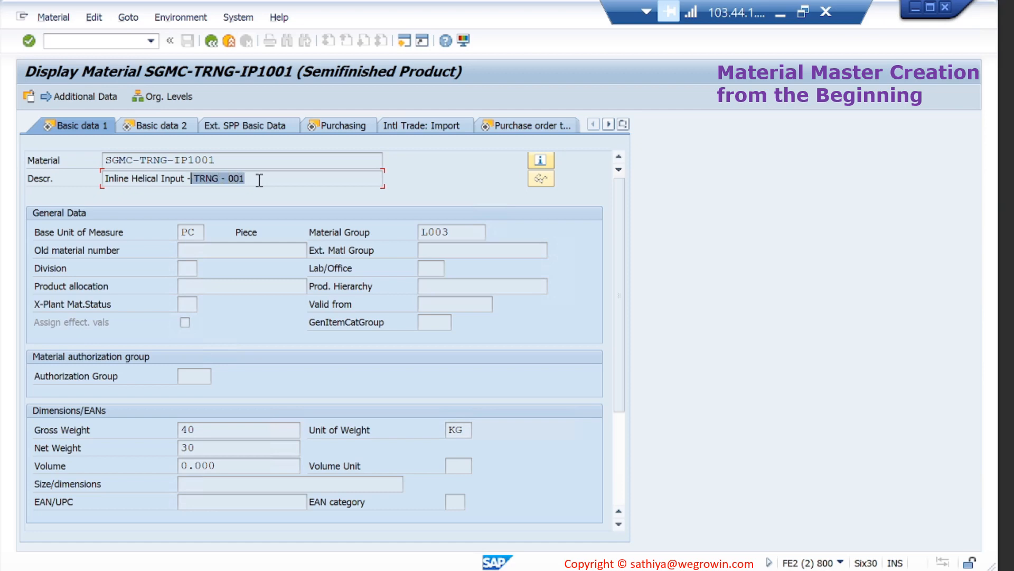
key("Left")
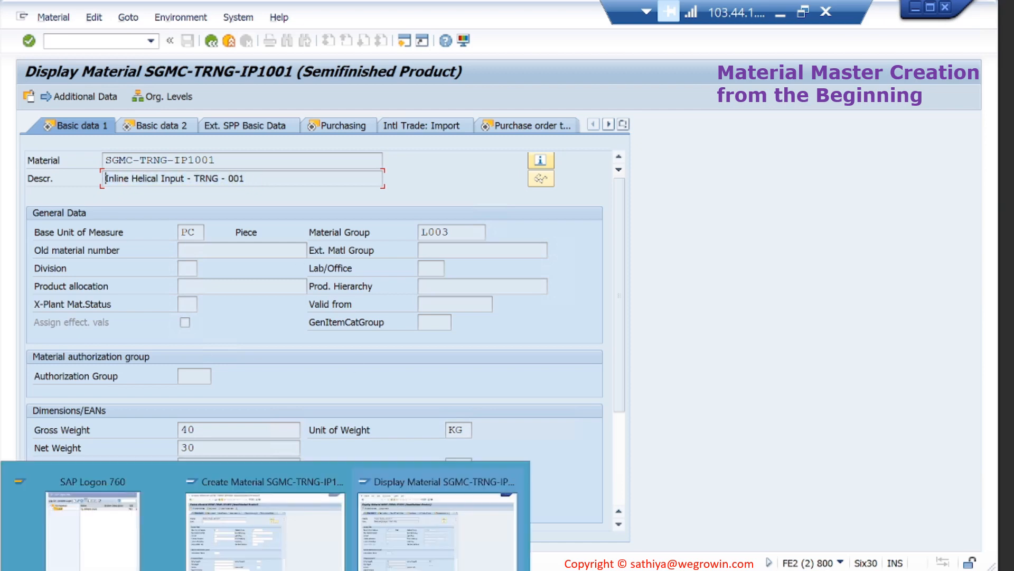
Step: Return to the new material and paste the copied description, changing it to "Inline Helical Input - TRNG - 002"
left_click(325, 542)
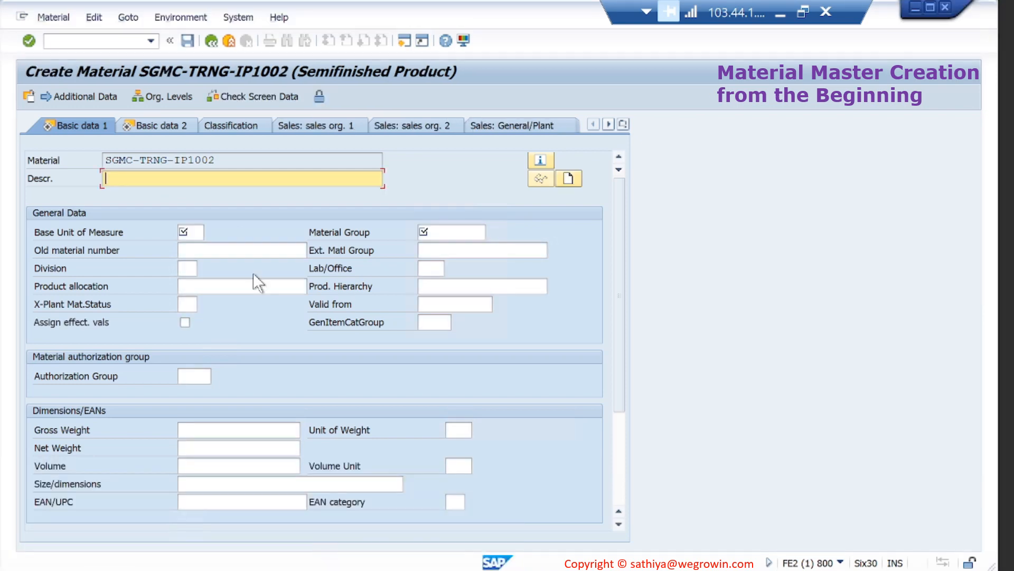
key("ctrl+v")
key("BackSpace")
type("2")
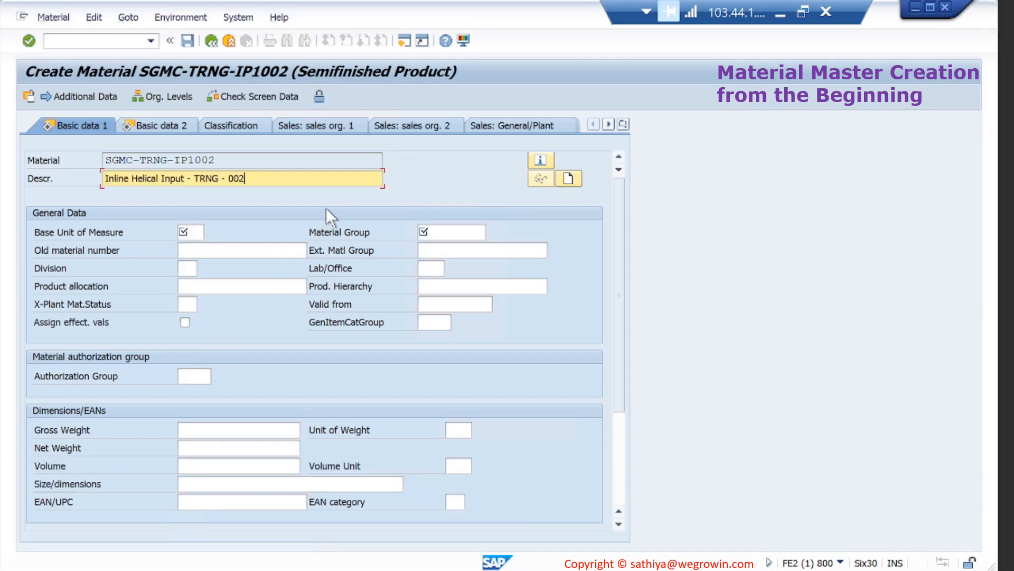
Step: Set the new material's base unit of measure to PC (Piece) from the list of possible units
mouse_move(265, 569)
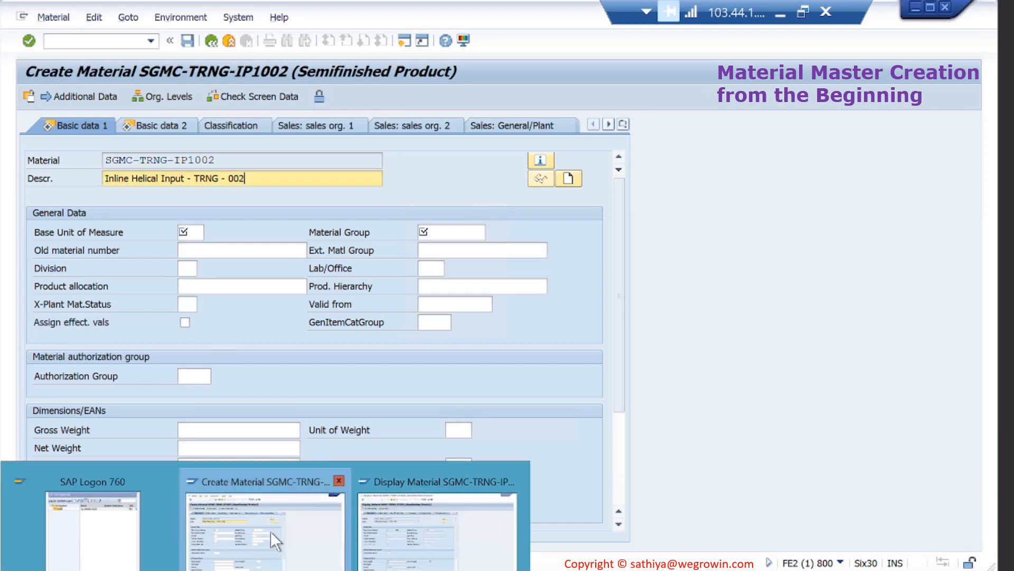
left_click(271, 531)
left_click(197, 231)
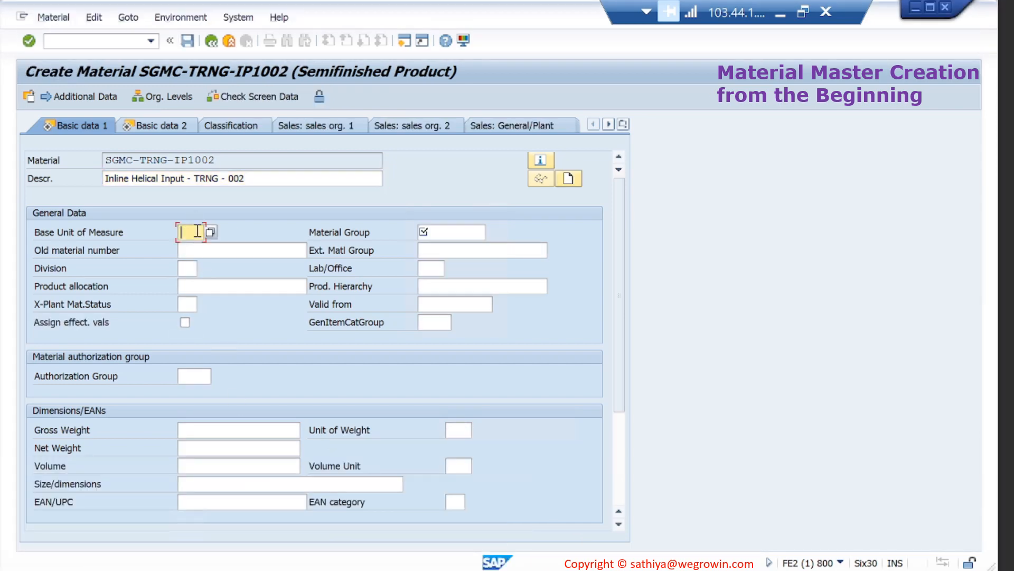
left_click(207, 230)
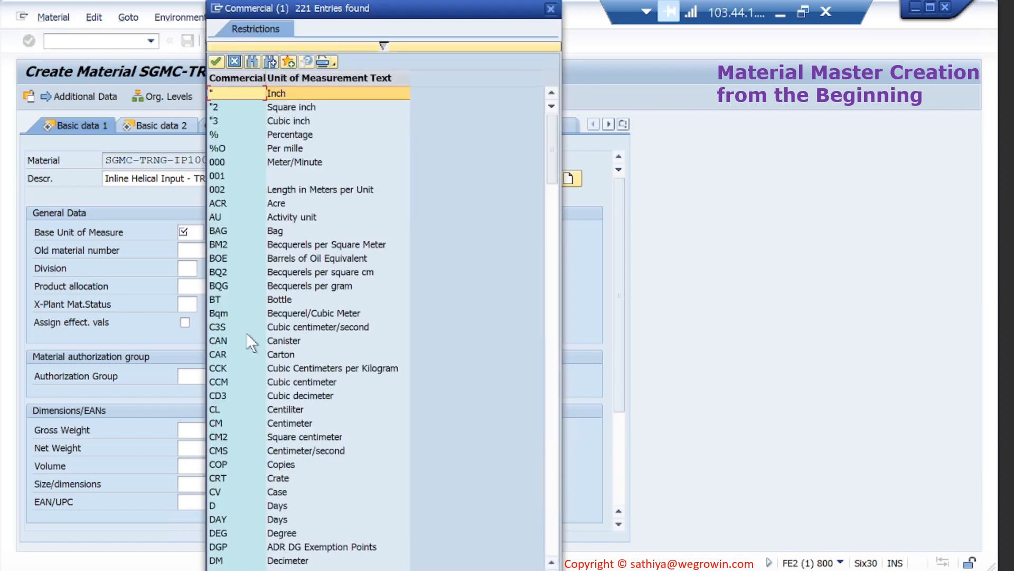
scroll(238, 410, "down", 15)
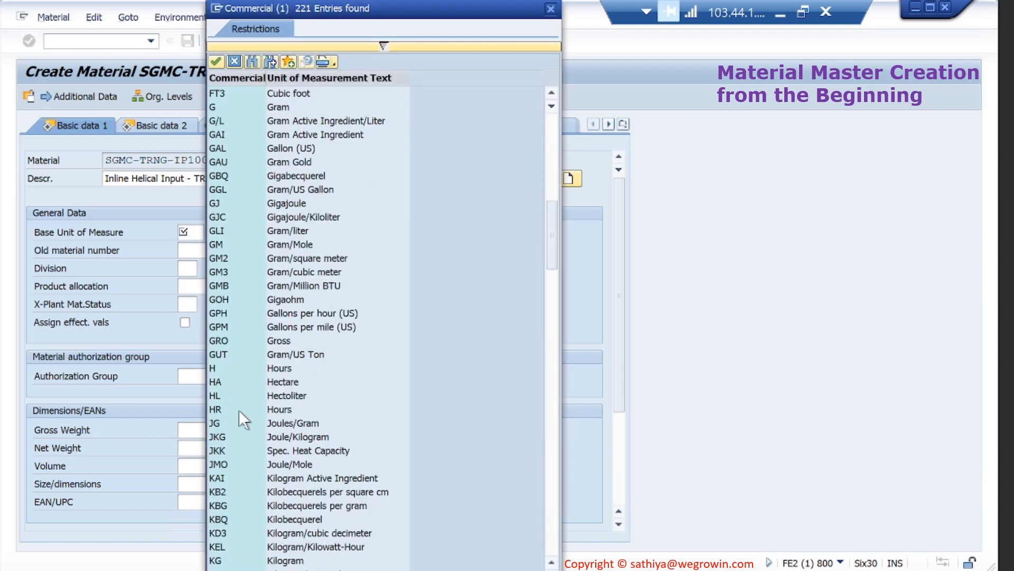
scroll(239, 410, "down", 6)
scroll(239, 412, "down", 20)
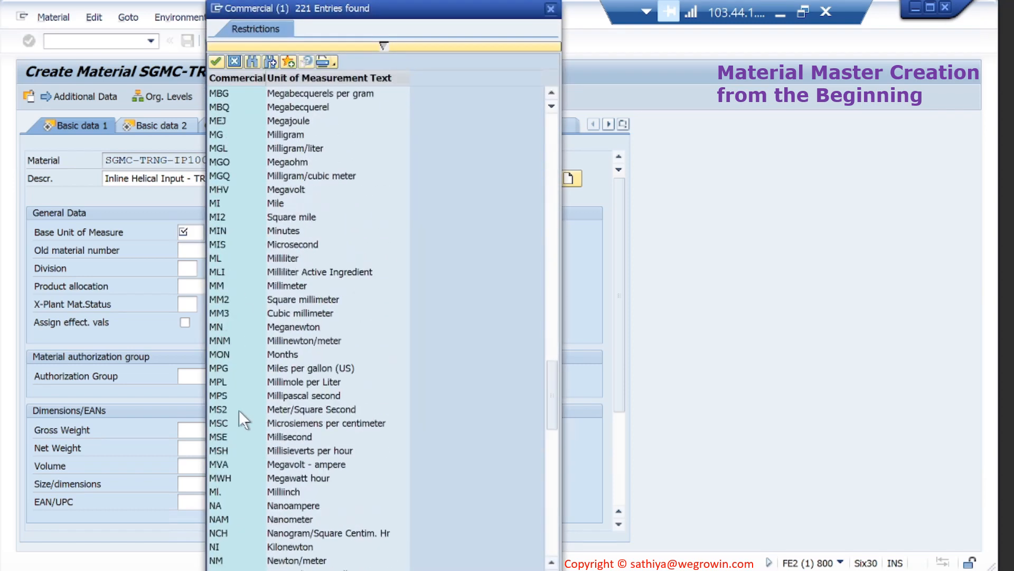
scroll(239, 411, "down", 13)
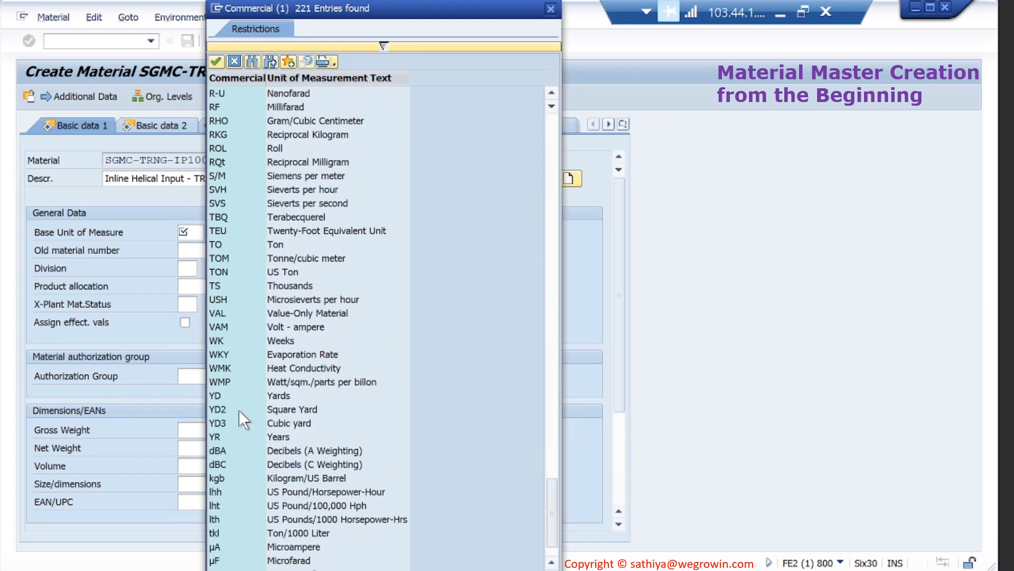
scroll(239, 410, "down", 1)
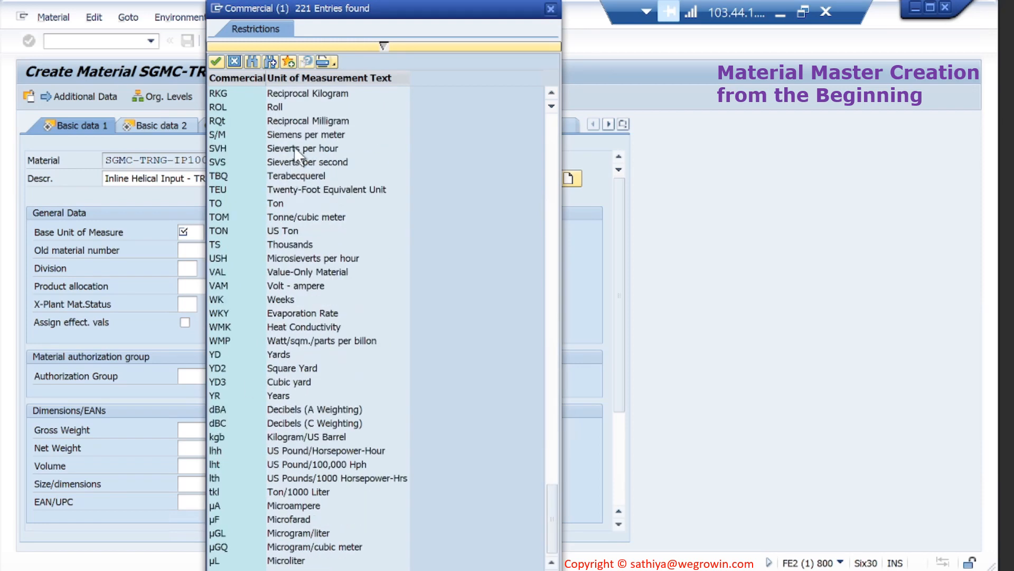
scroll(294, 147, "up", 4)
scroll(294, 147, "up", 5)
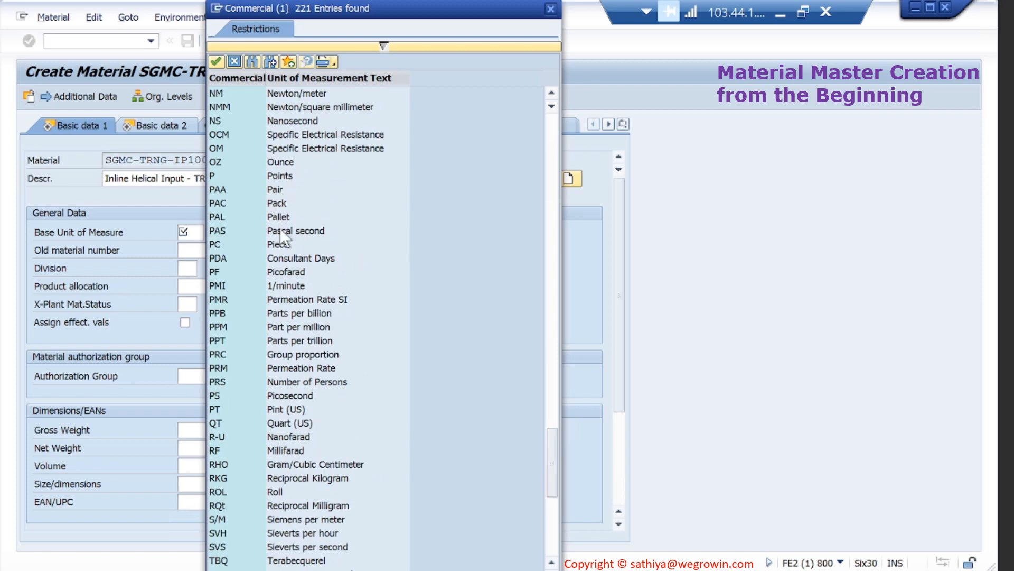
double_click(280, 244)
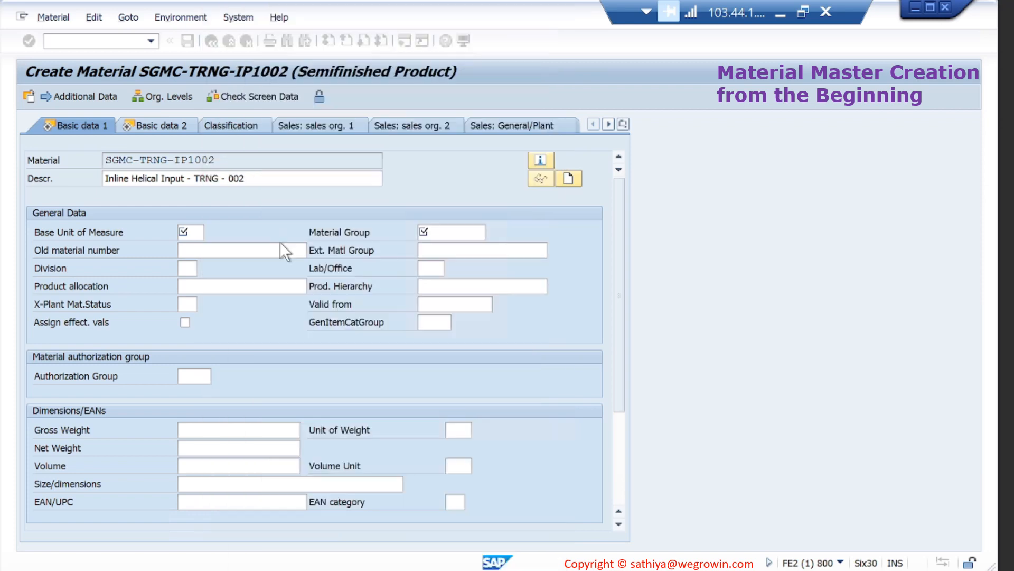
Step: Set the new material's material group to L003, Semi-Finished Goods, from the list of possible groups
left_click(474, 235)
left_click(492, 232)
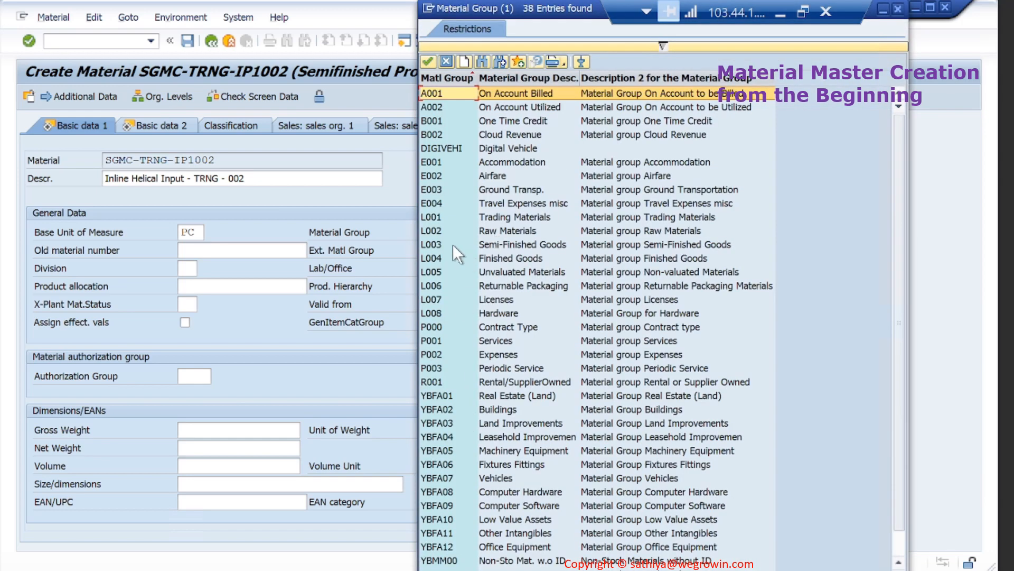
double_click(439, 244)
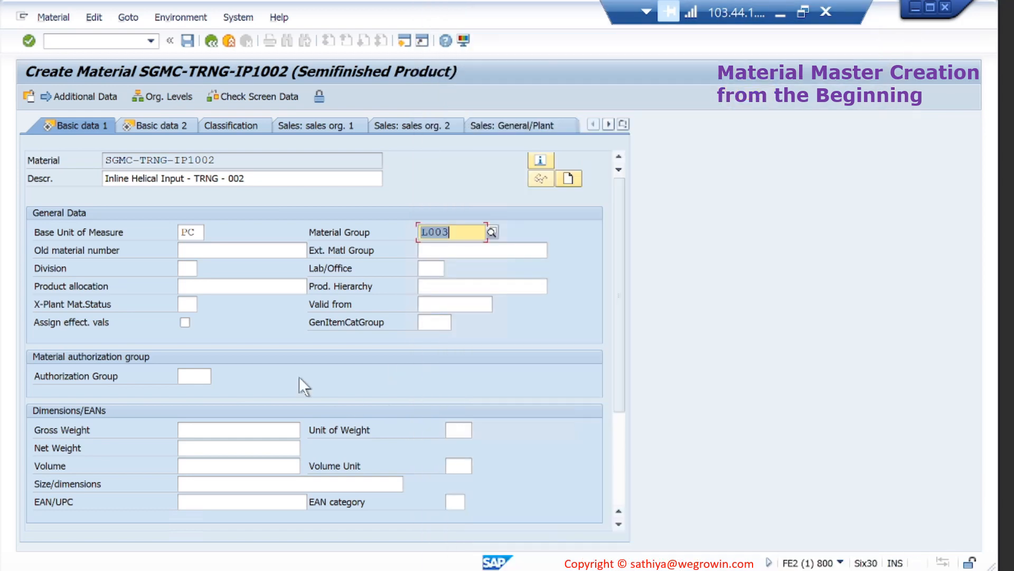
Step: Check the weights of SGMC-TRNG-IP1001, enter gross weight 42 KG and net weight 32 for SGMC-TRNG-IP1002, and confirm Basic data 1
left_click(252, 436)
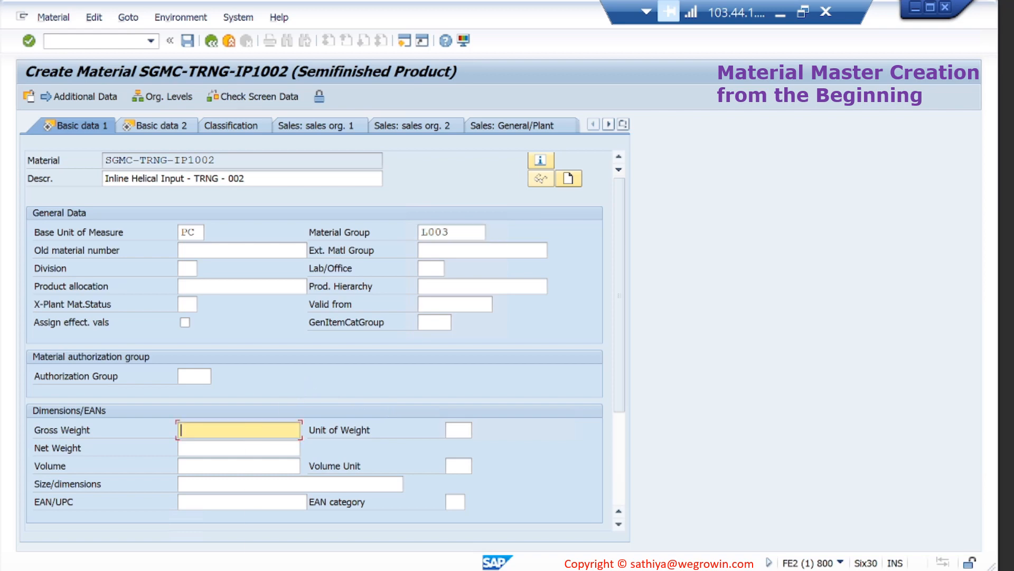
left_click(415, 555)
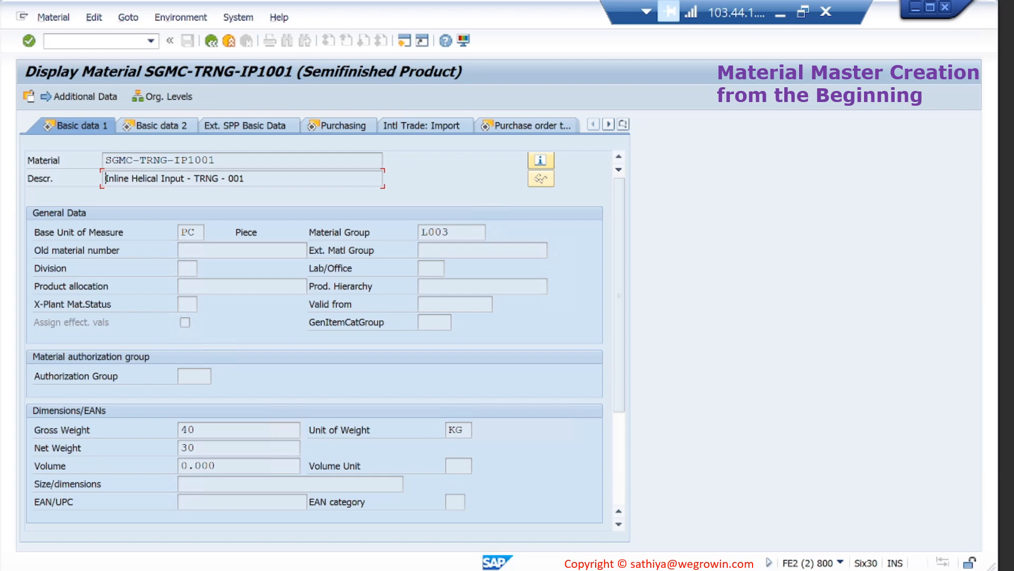
left_click(272, 563)
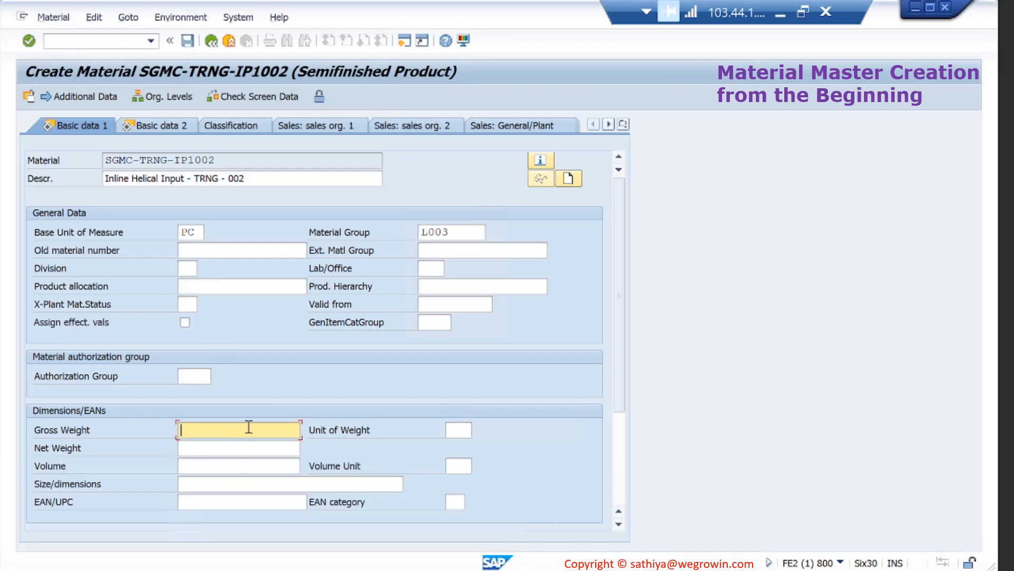
type("42")
key("Tab")
type("K")
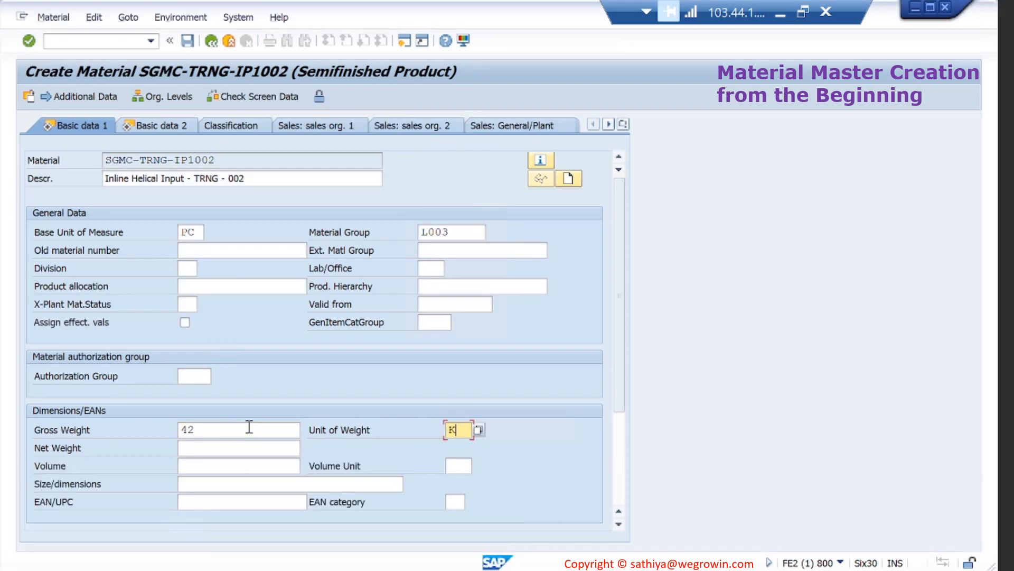
type("G")
key("Tab")
type("32")
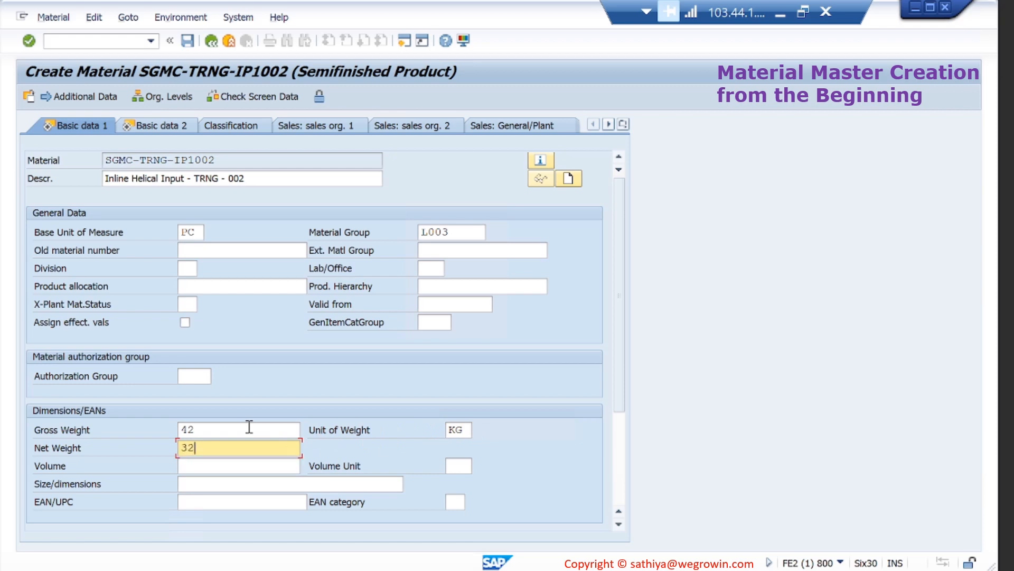
key("Return")
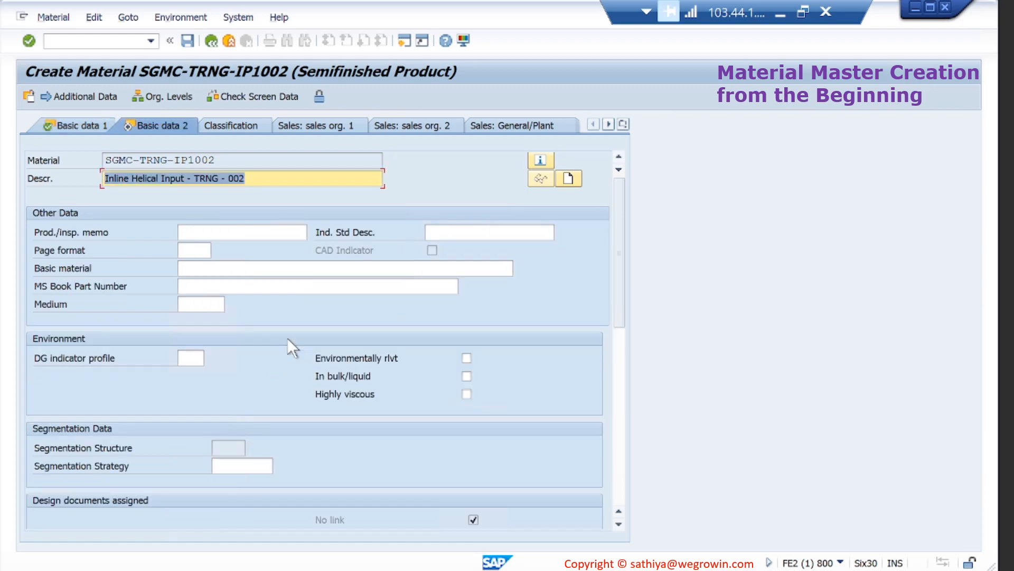
Step: Advance both materials to their Purchasing views, check the purchasing data of SGMC-TRNG-IP1001, and return to the new material
key("Return")
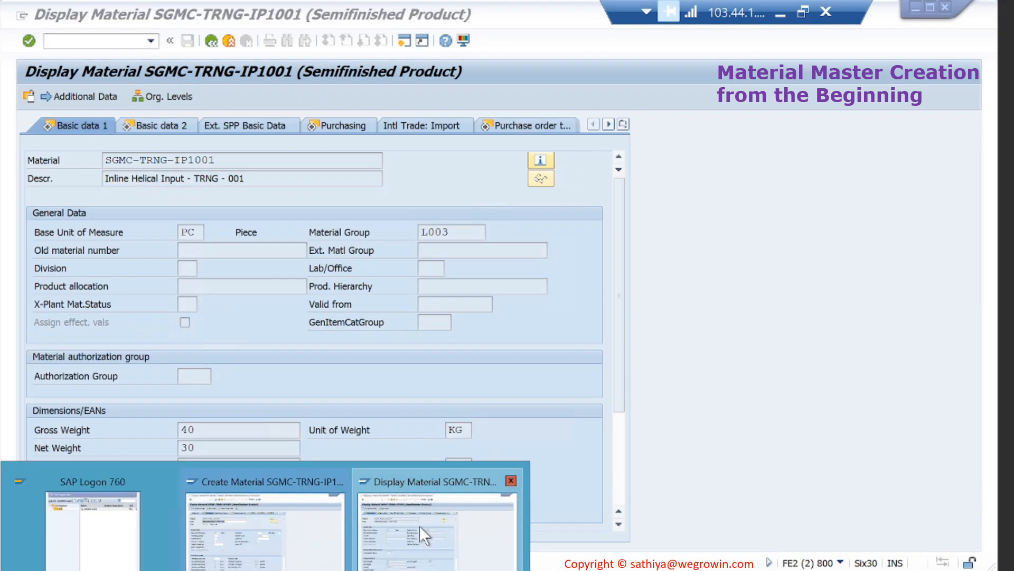
left_click(420, 526)
key("Return")
key("Return")
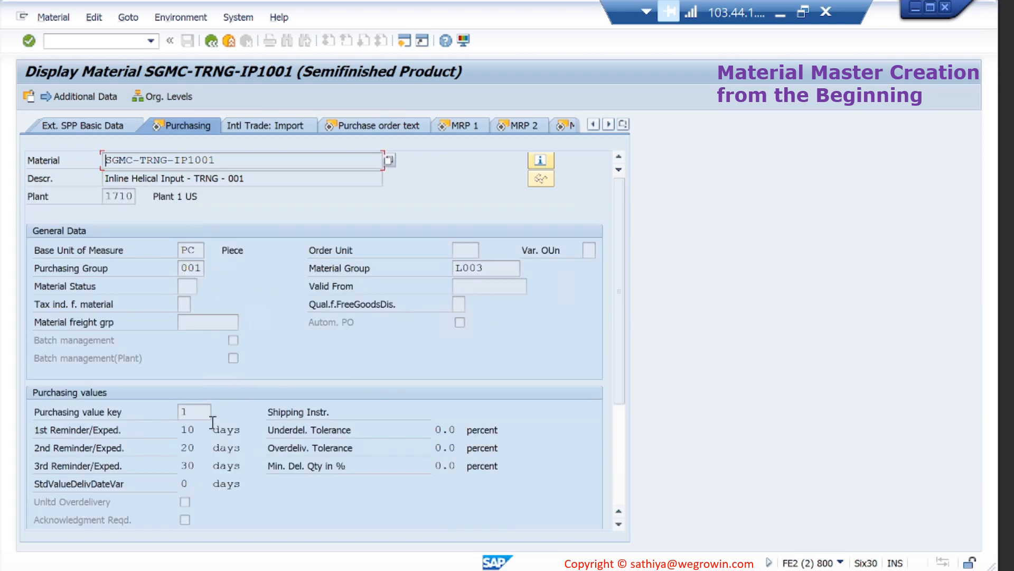
mouse_move(240, 570)
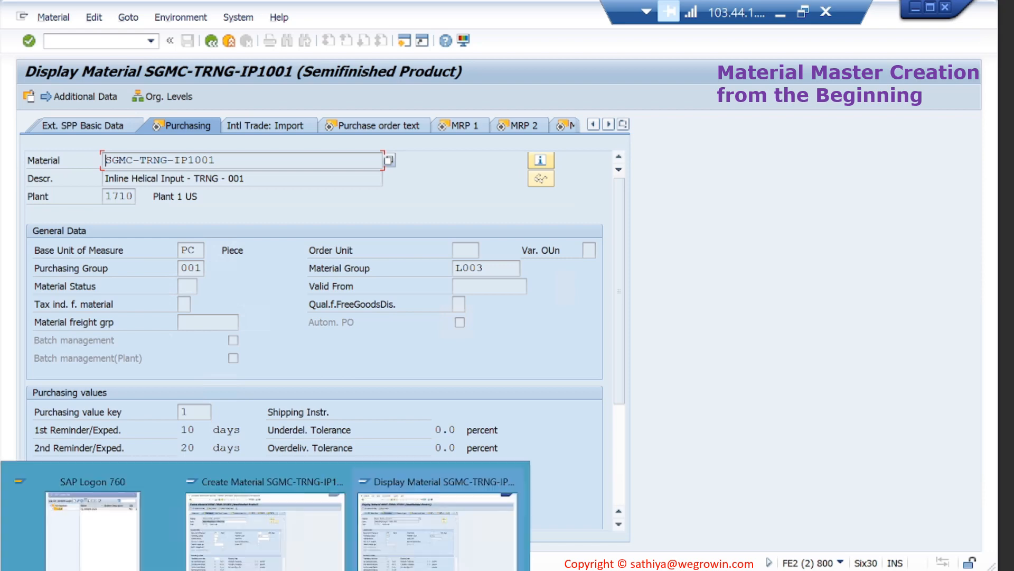
left_click(270, 501)
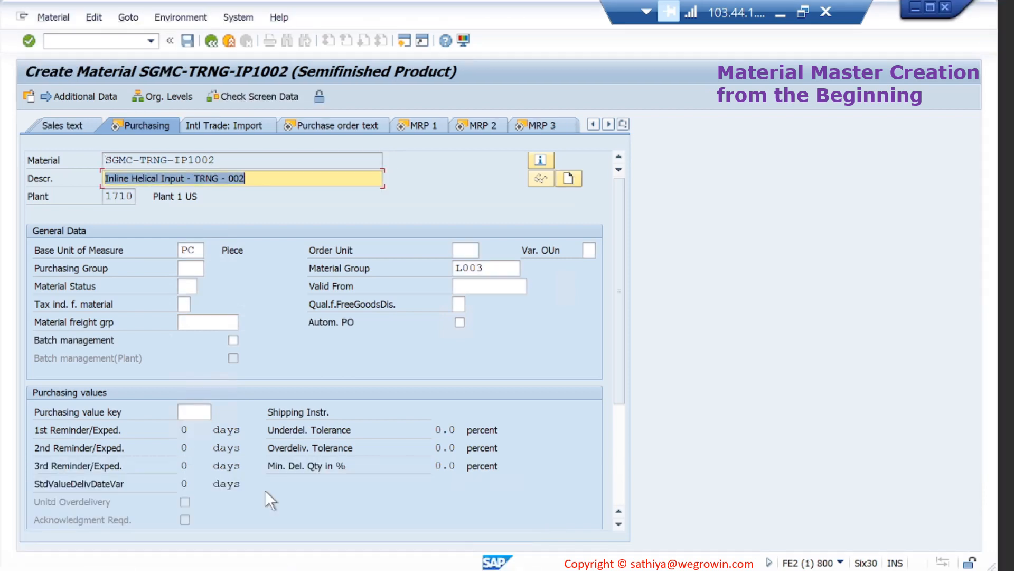
Step: Set the new material's purchasing group to 001 and check its material group and base unit of measure
left_click(194, 268)
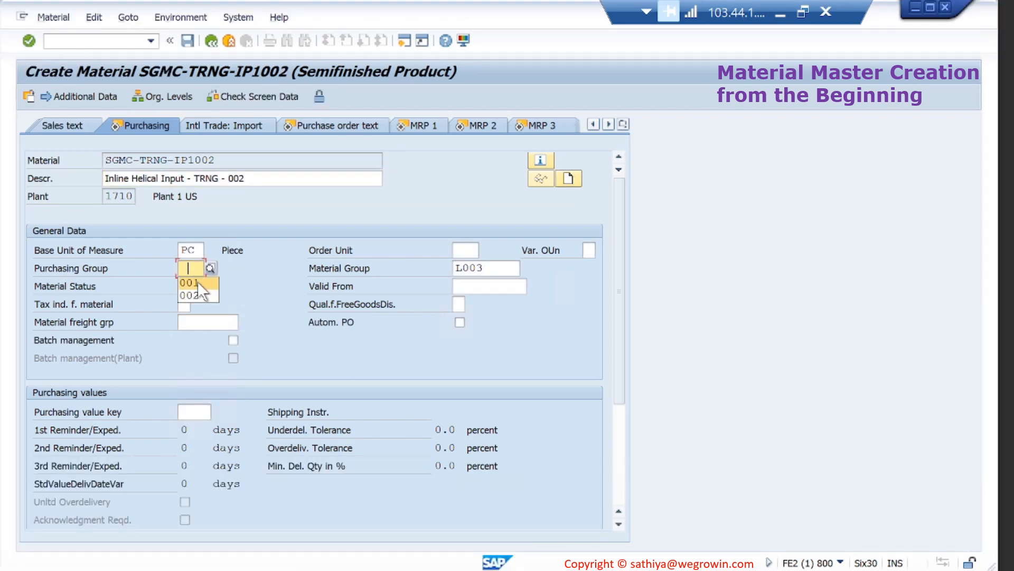
left_click(489, 268)
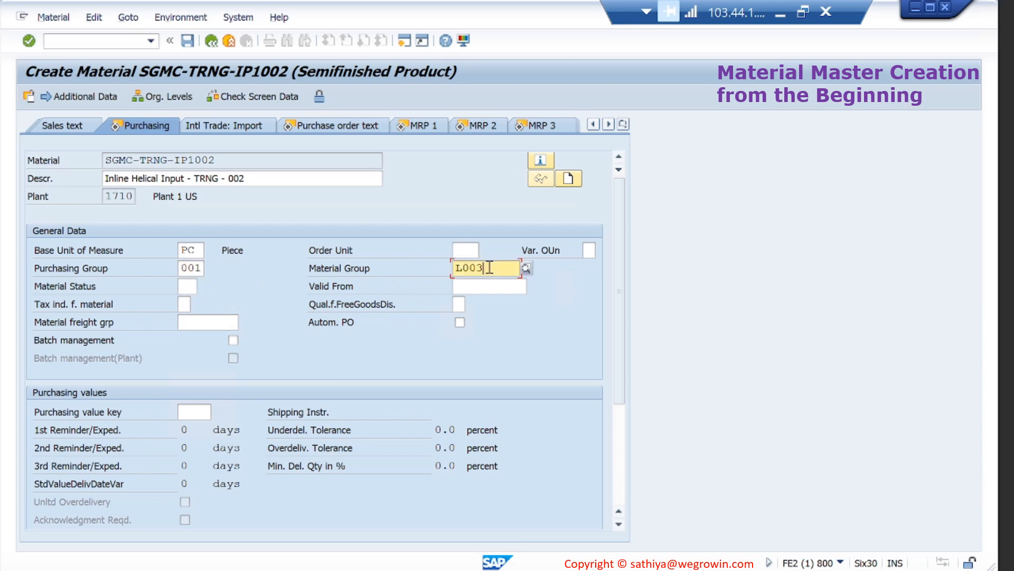
key("shift+Left")
key("shift+Left")
key("shift+Left")
left_click(199, 250)
key("shift+Left")
key("shift+Left")
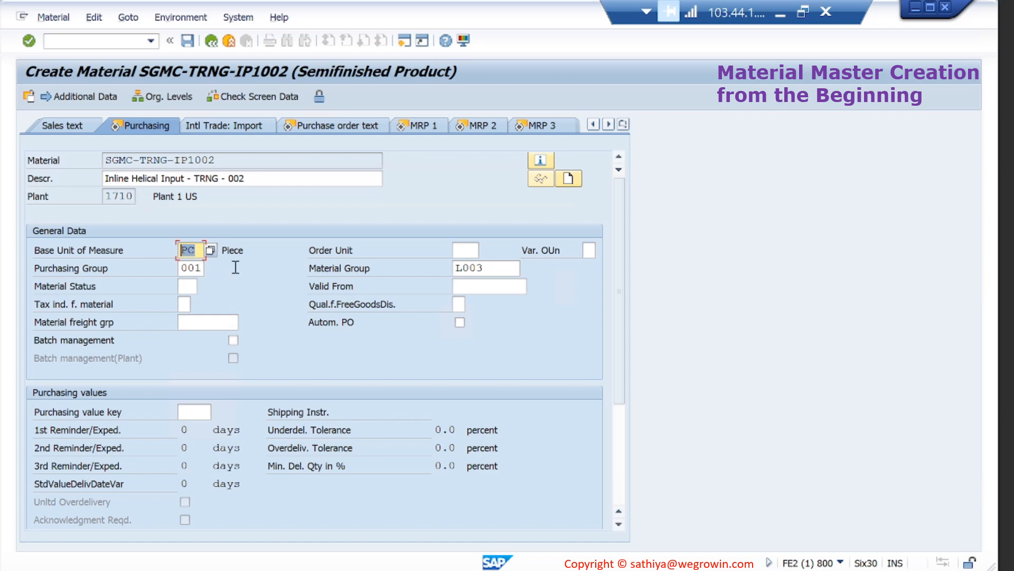
Step: Set the purchasing value key to 1 and continue to the Purchase order text view
left_click(189, 415)
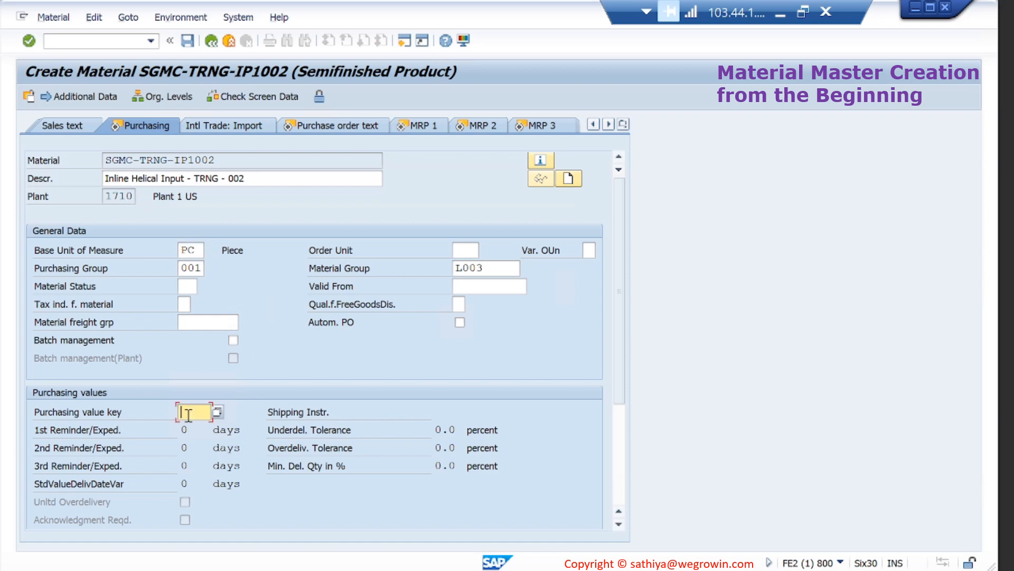
type("1")
key("Return")
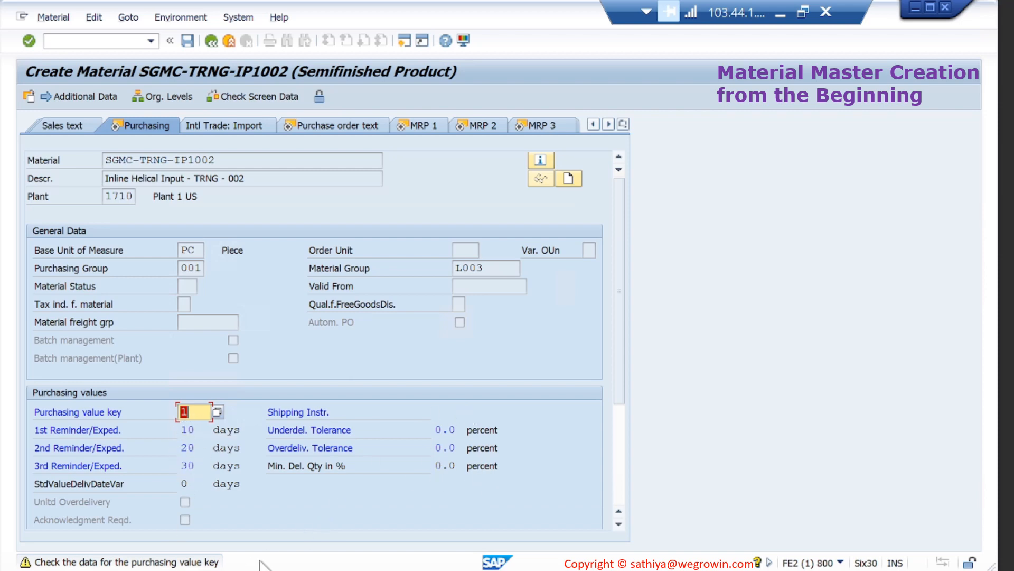
key("Return")
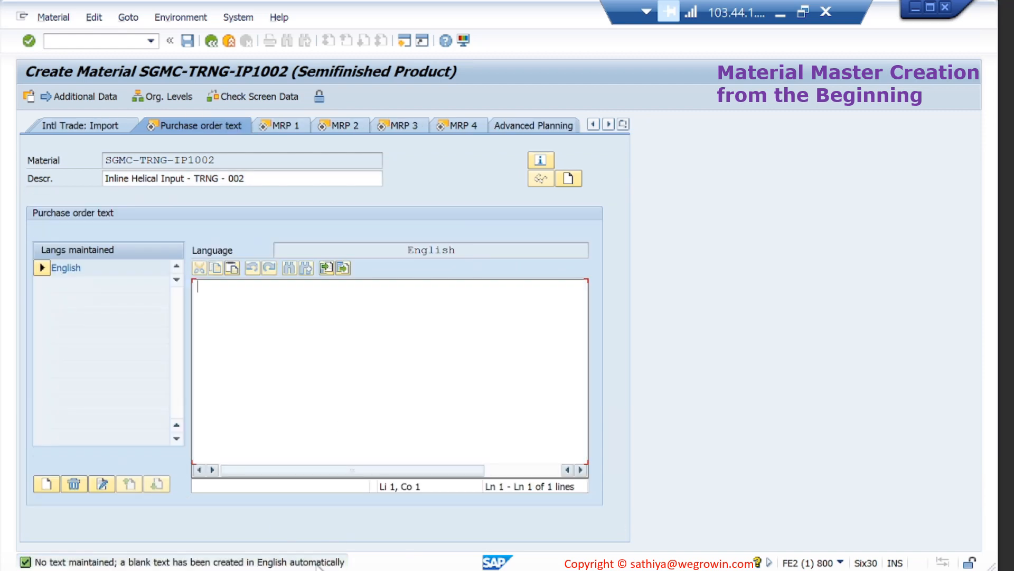
Step: Check SGMC-TRNG-IP1001's purchase order text, and enter "Materials should be delivered within 2 days before dleivery date." for the new material, ending with a new line
left_click(315, 569)
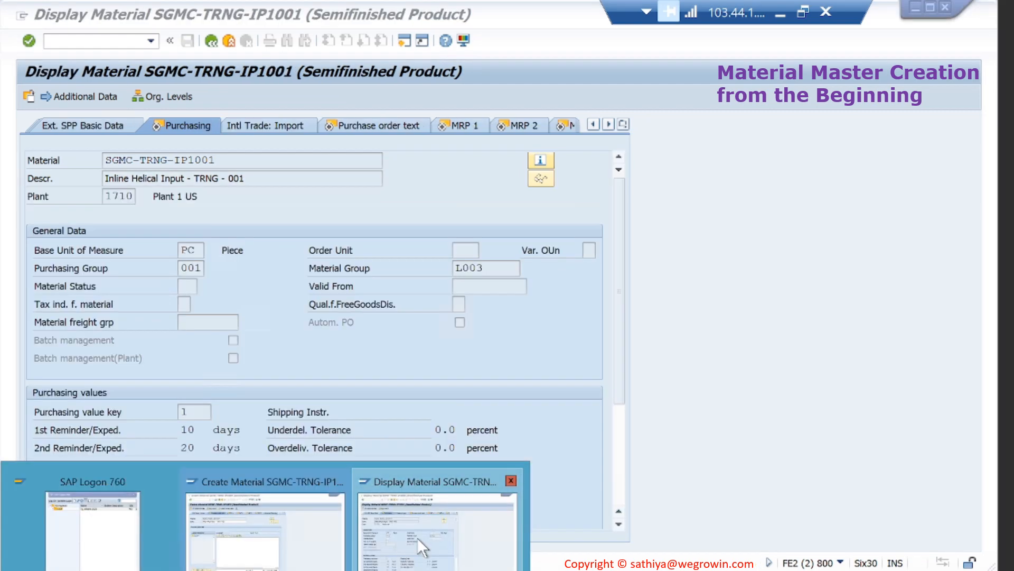
left_click(417, 537)
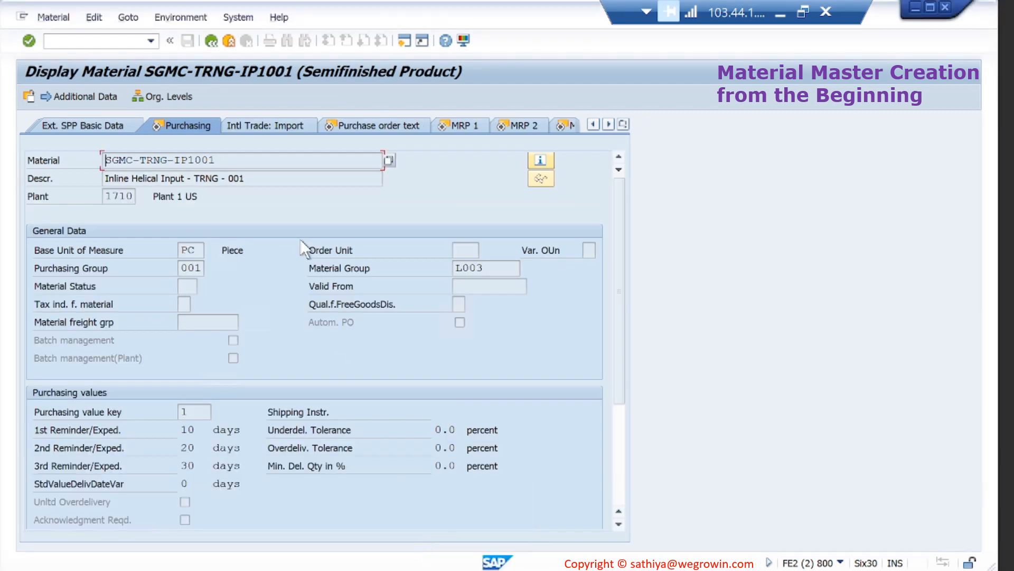
left_click(383, 126)
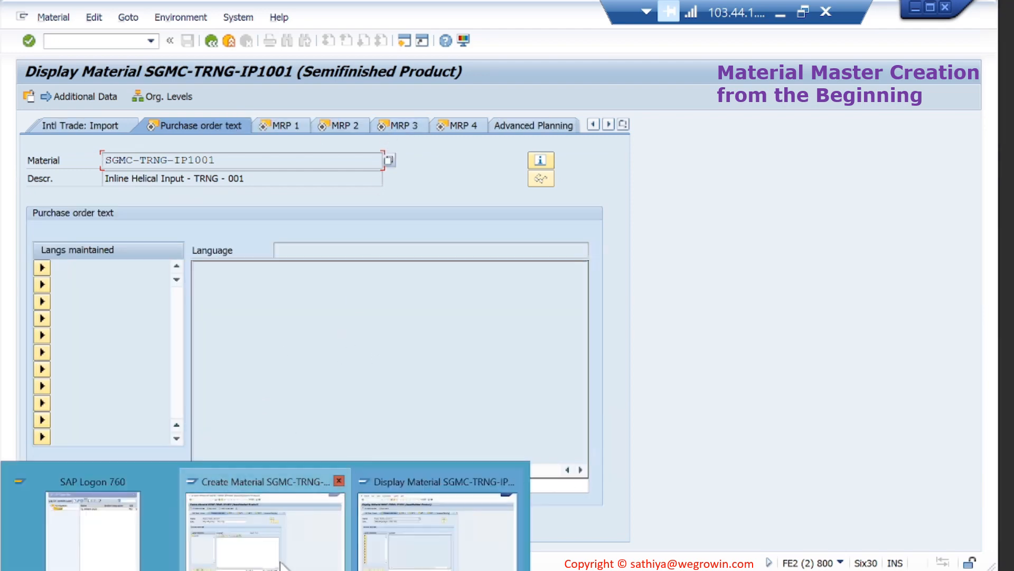
left_click(267, 520)
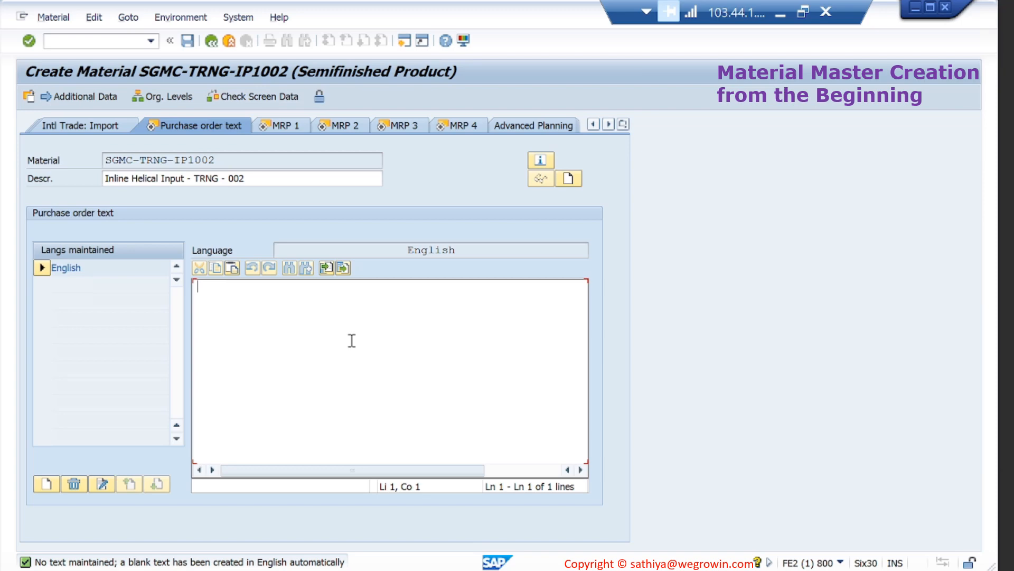
type("terials should be ")
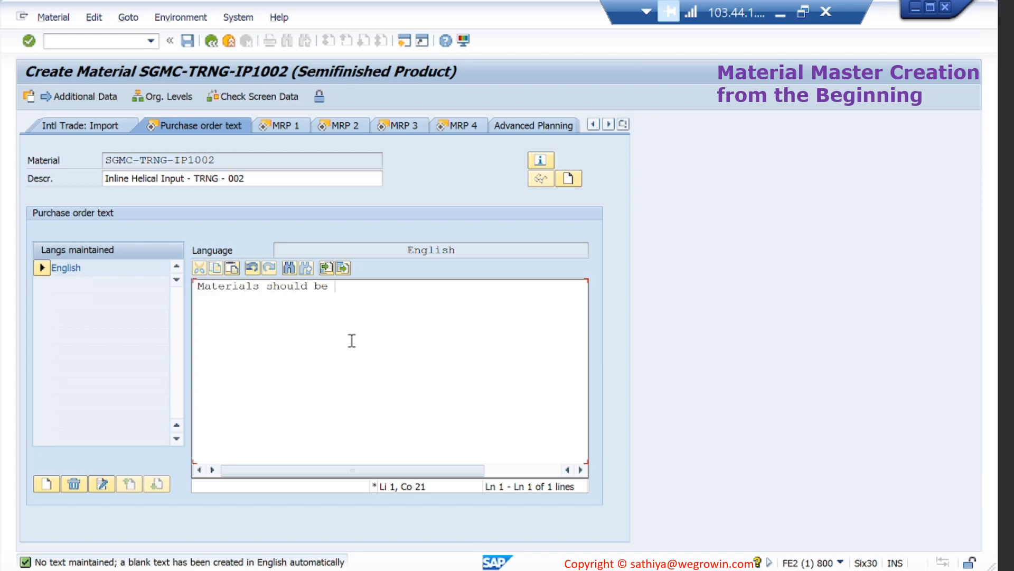
type("delivered within 2 d")
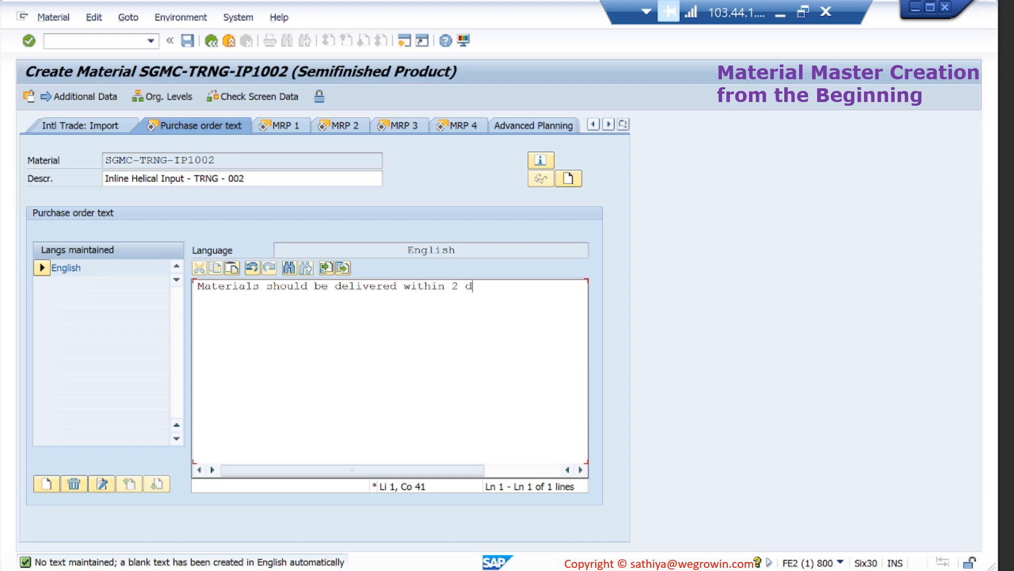
type("ays before dleivery date.")
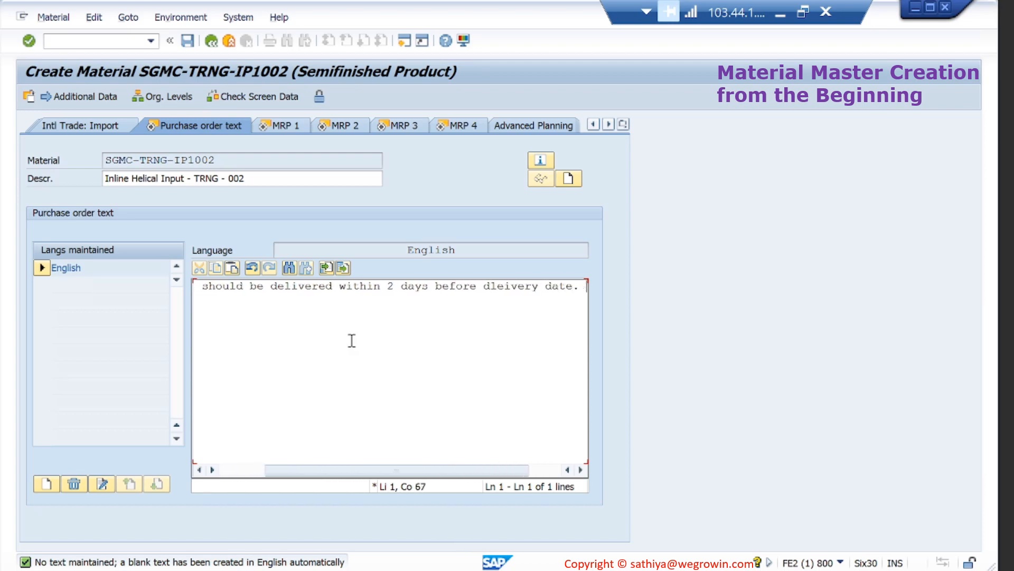
key("Return")
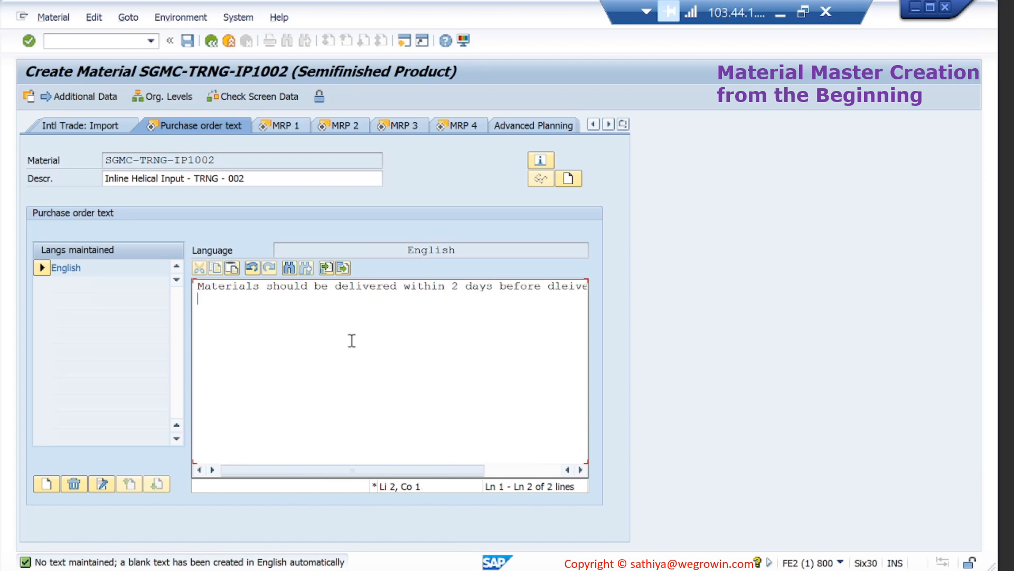
Step: Add "Before that Materials will not be accepted." and "Delayed Materials will be accepted with penalty." on separate lines of the purchase order text
type("Before that Mat")
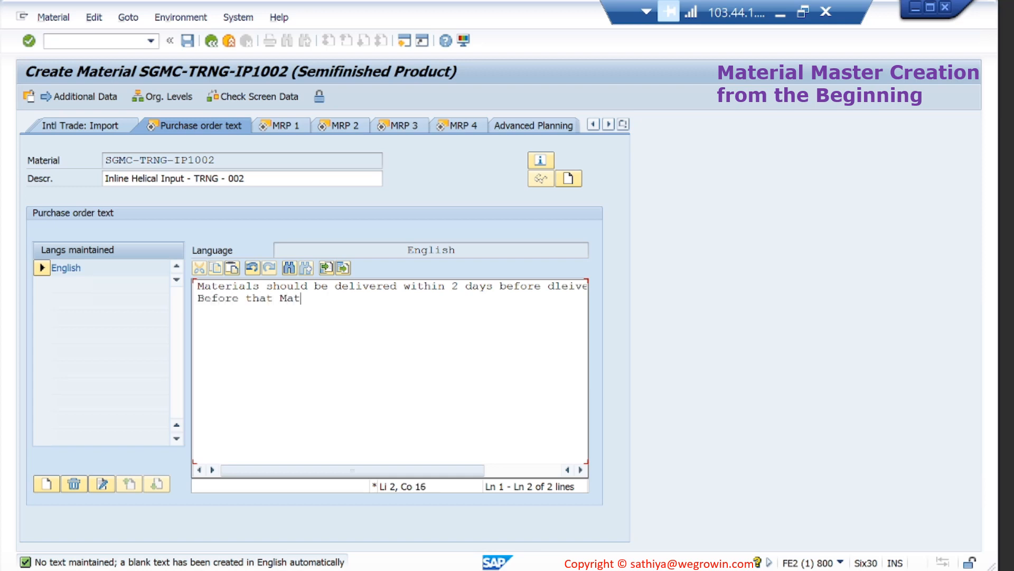
type("erials will not")
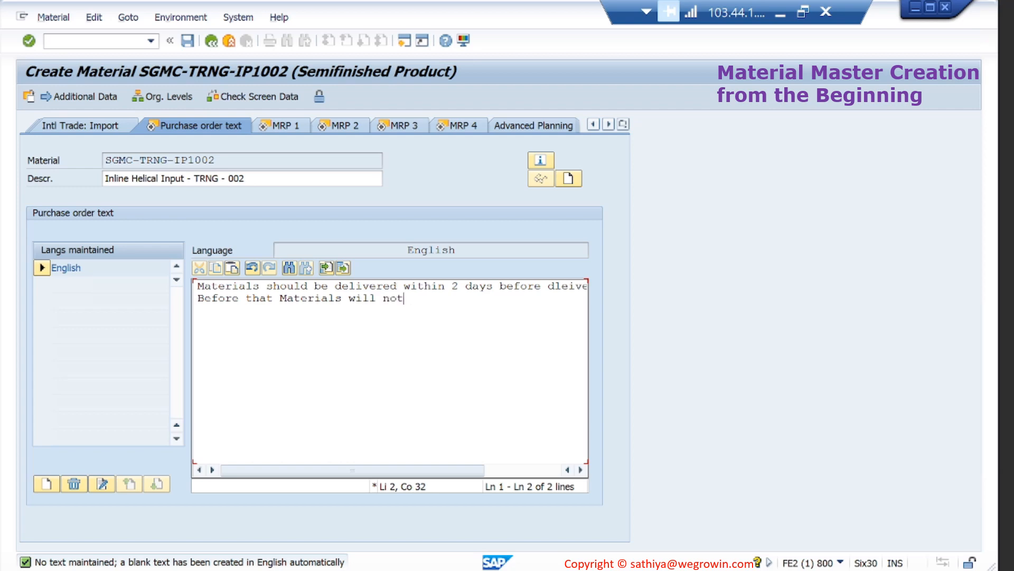
type(" be accepted.")
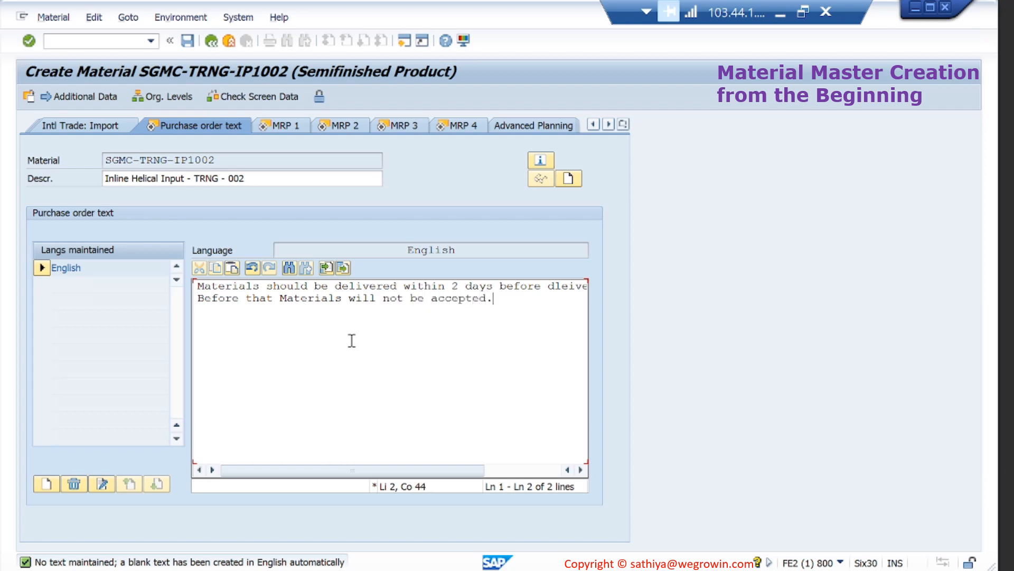
key("Return")
type("Delayed Ma")
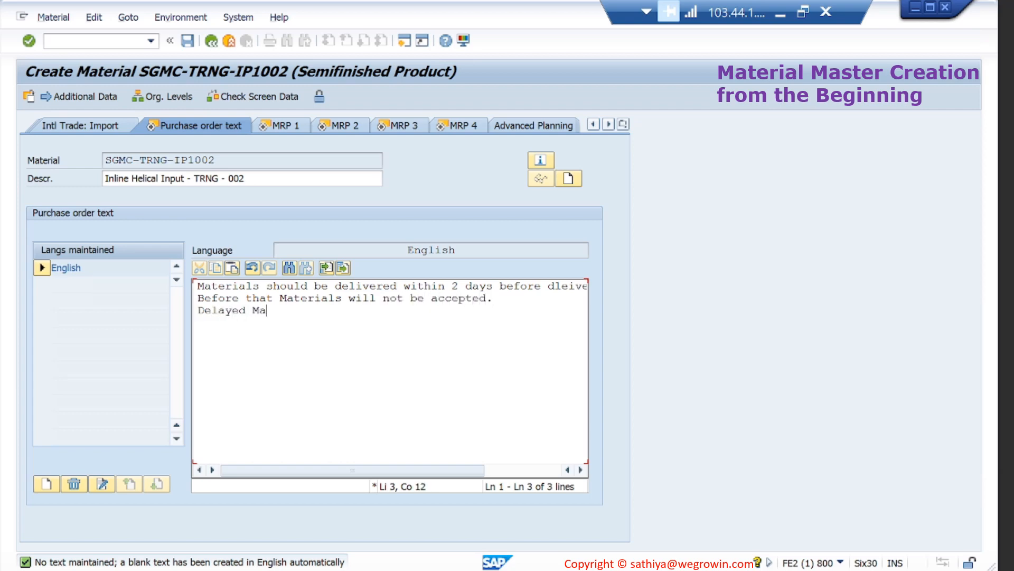
type("terials will be ac")
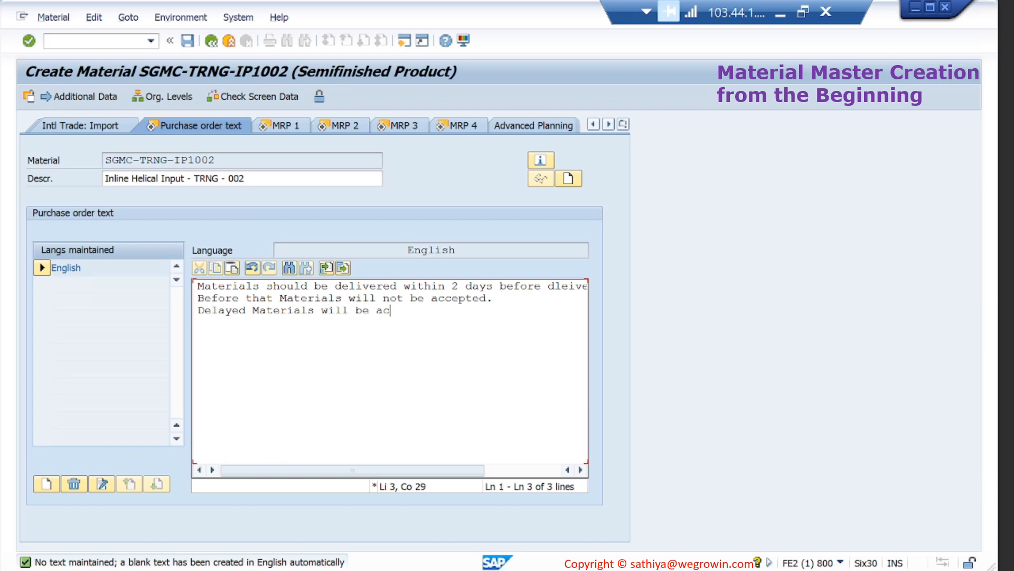
type("cepted with pe")
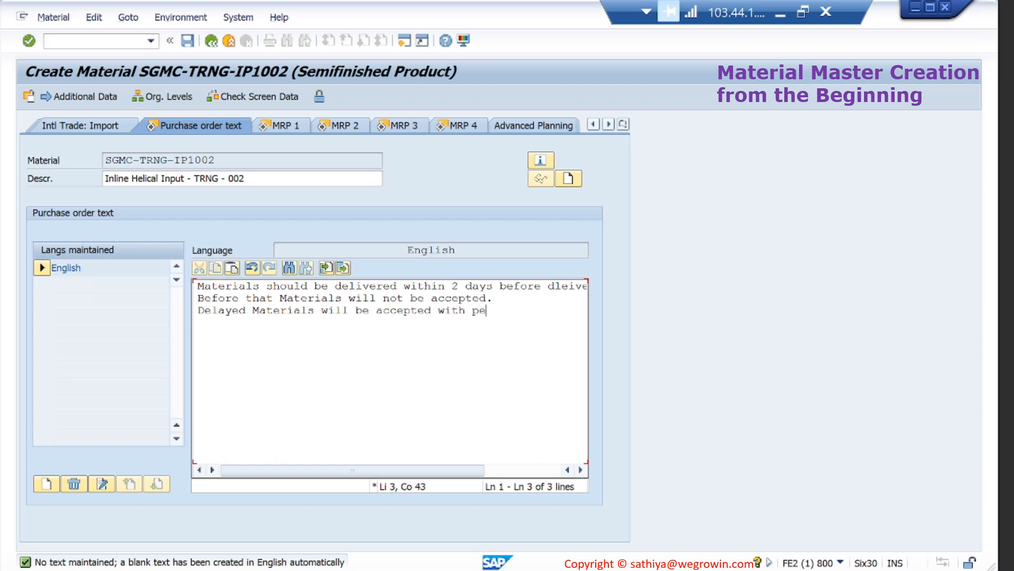
type("nalty.")
Step: Advance both materials to their MRP 1 views, check SGMC-TRNG-IP1001's data, and return to the new material's purchasing group
left_click(297, 125)
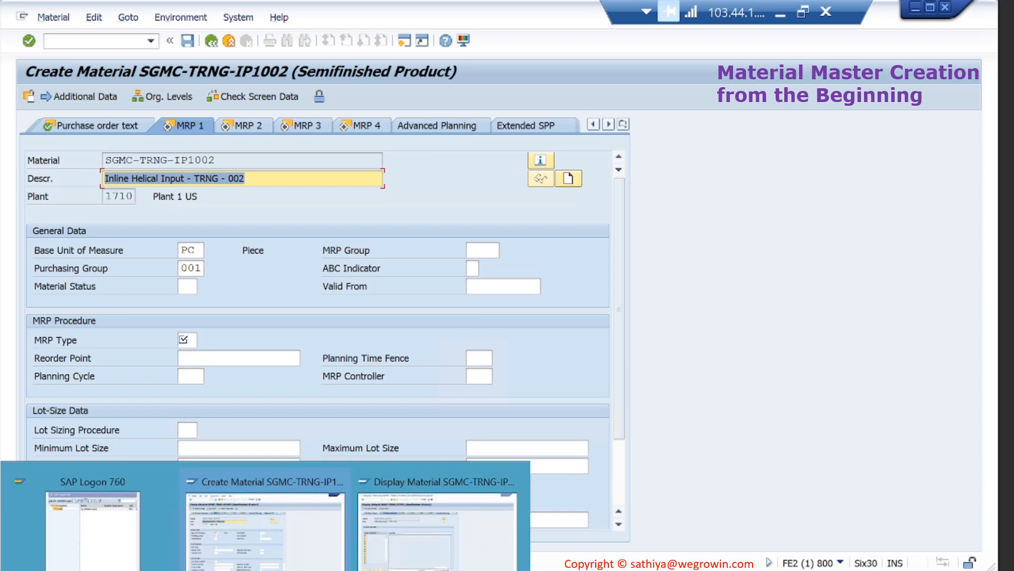
left_click(404, 542)
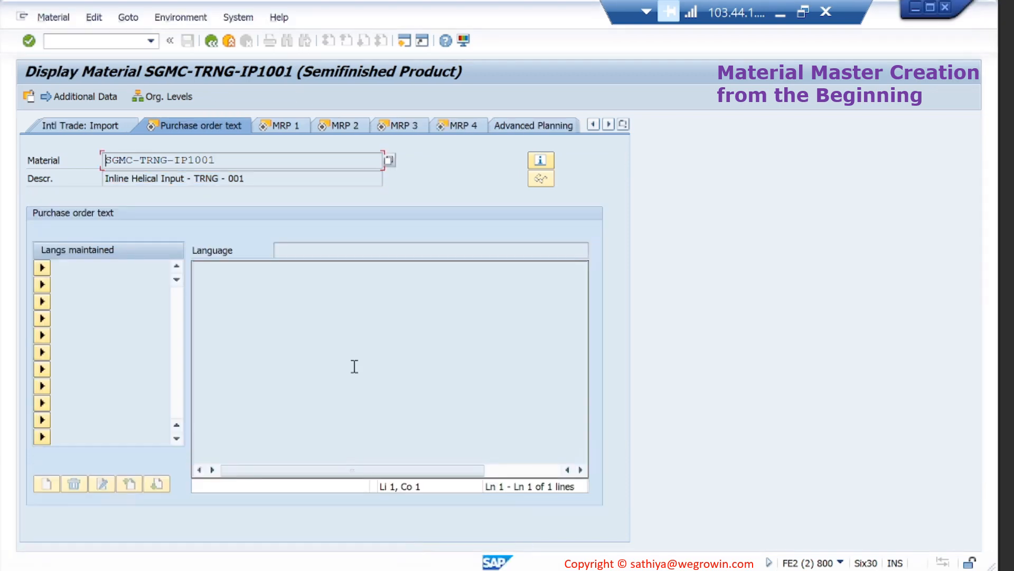
key("Return")
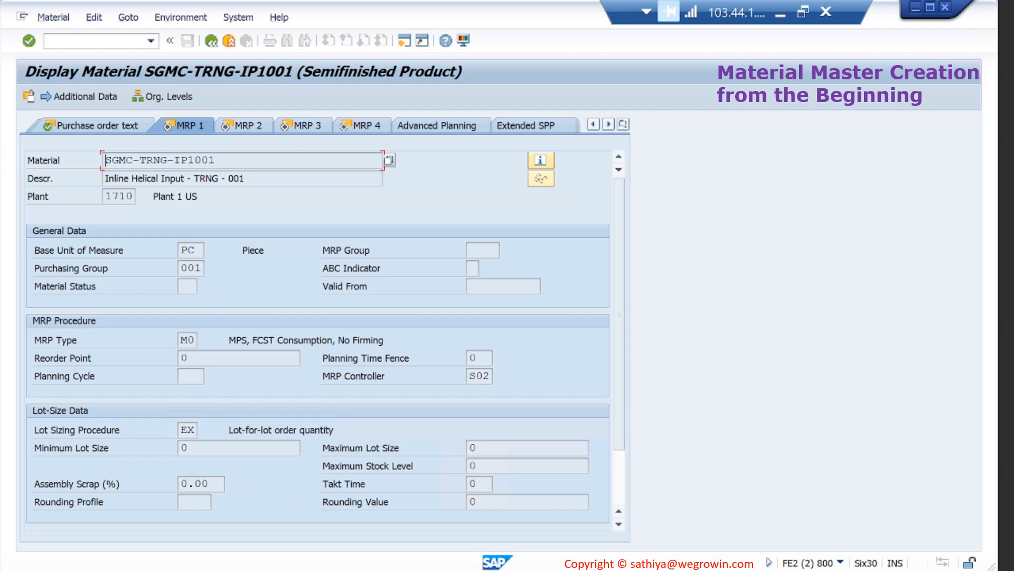
left_click(290, 541)
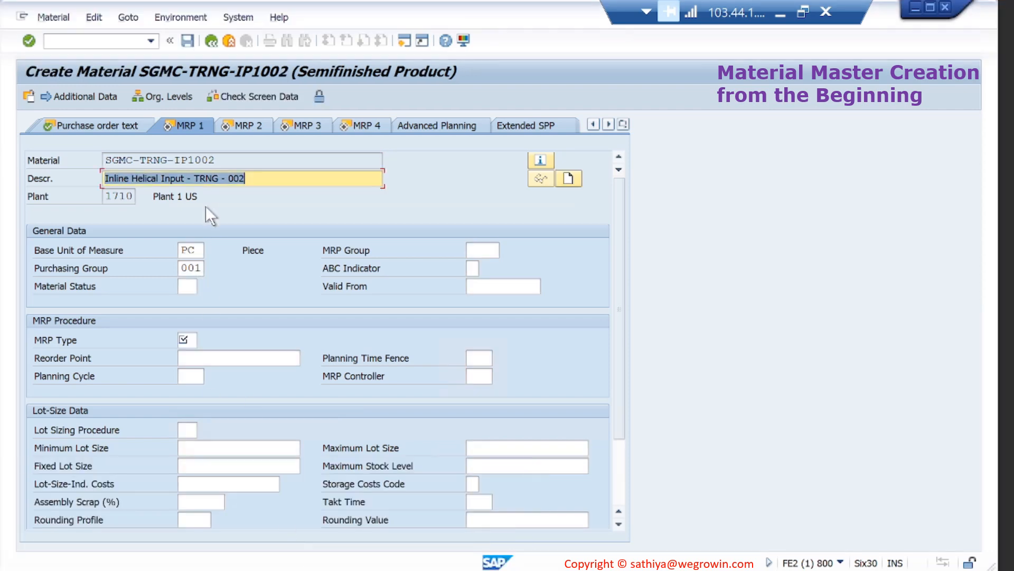
left_click_drag(181, 268, 191, 270)
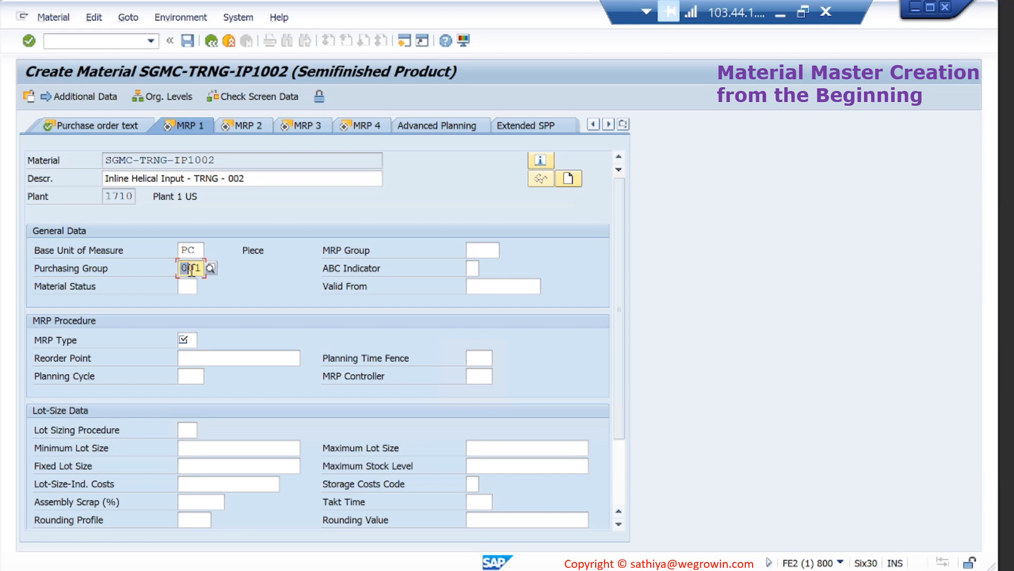
Step: Check SGMC-TRNG-IP1001's MRP procedure and set the new material's MRP type to M0, MPS, FCST Consumption, No Firming
left_click(184, 340)
left_click(238, 569)
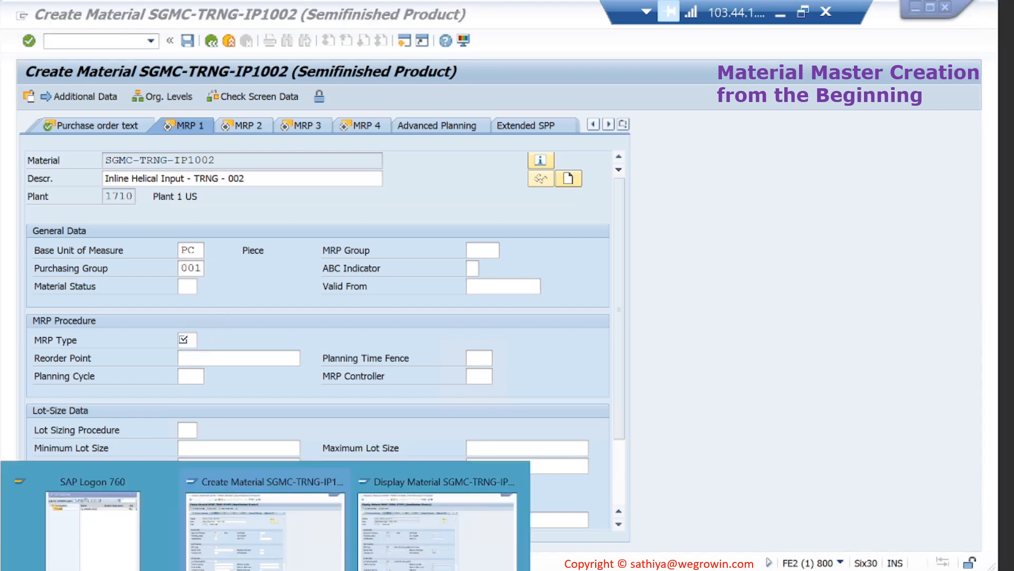
left_click(404, 558)
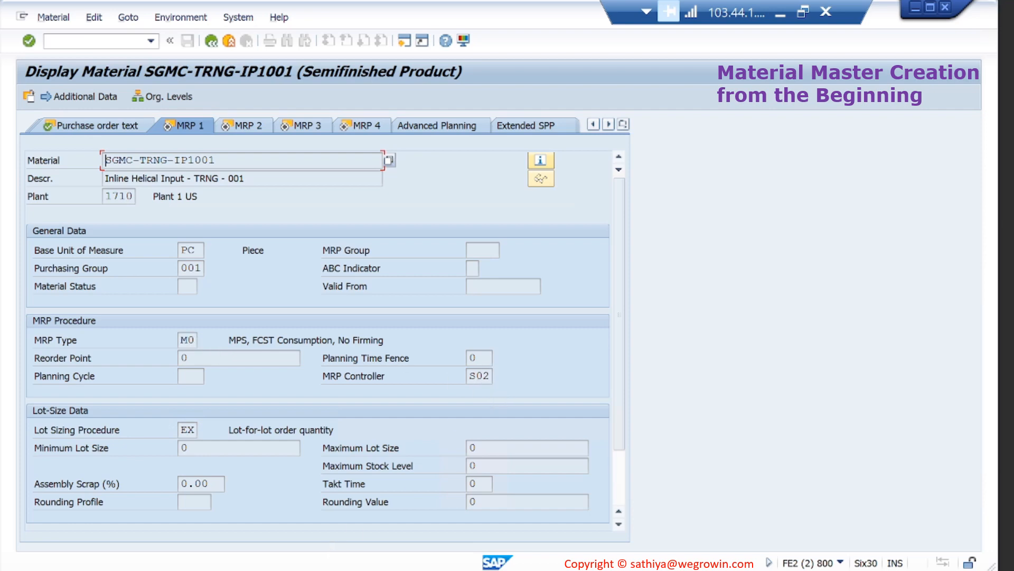
left_click(238, 569)
left_click(276, 540)
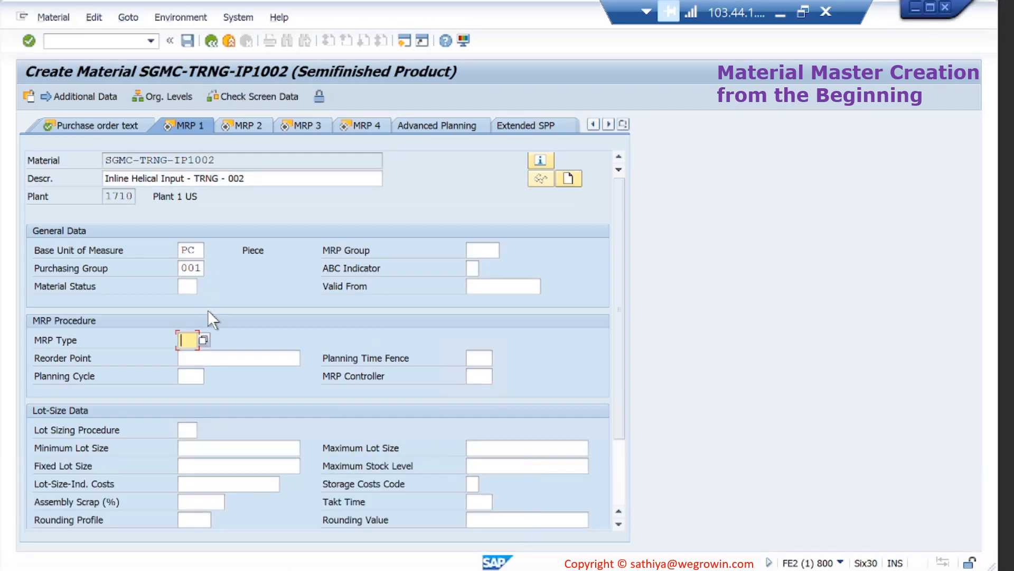
left_click(203, 340)
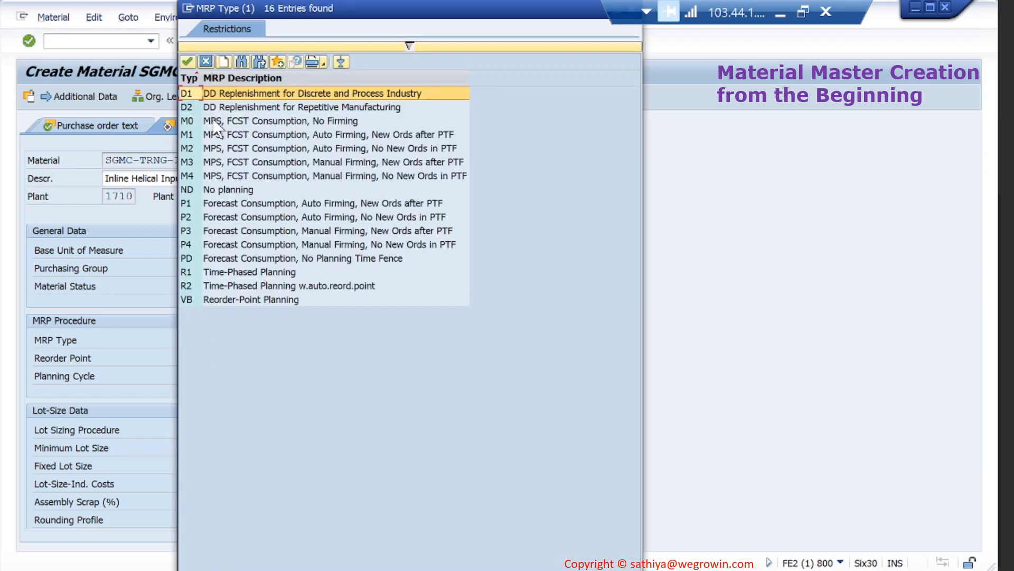
double_click(206, 121)
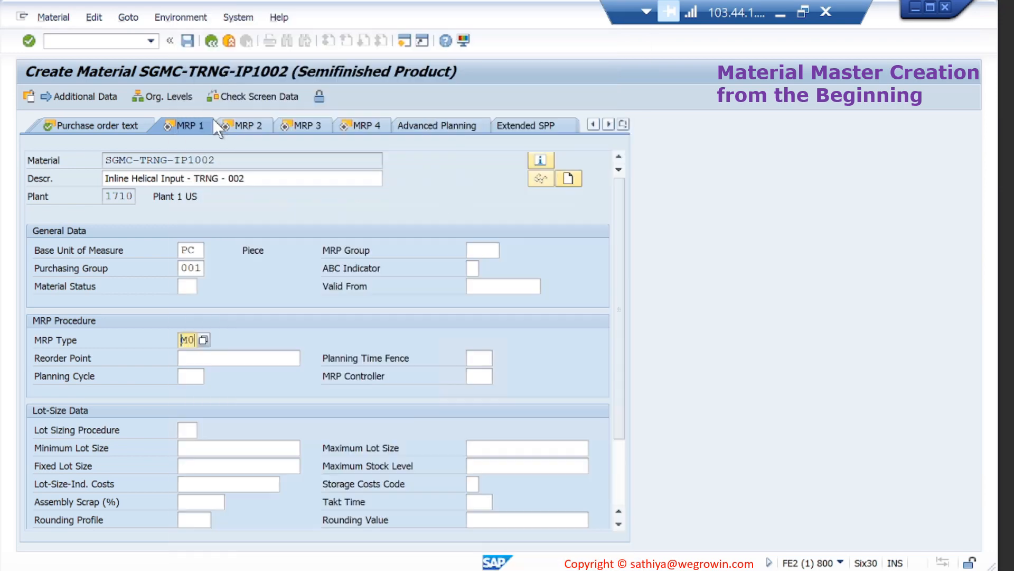
Step: Set the new material's MRP controller to S02, SGMC Semi Fin Good
left_click(482, 374)
left_click(500, 376)
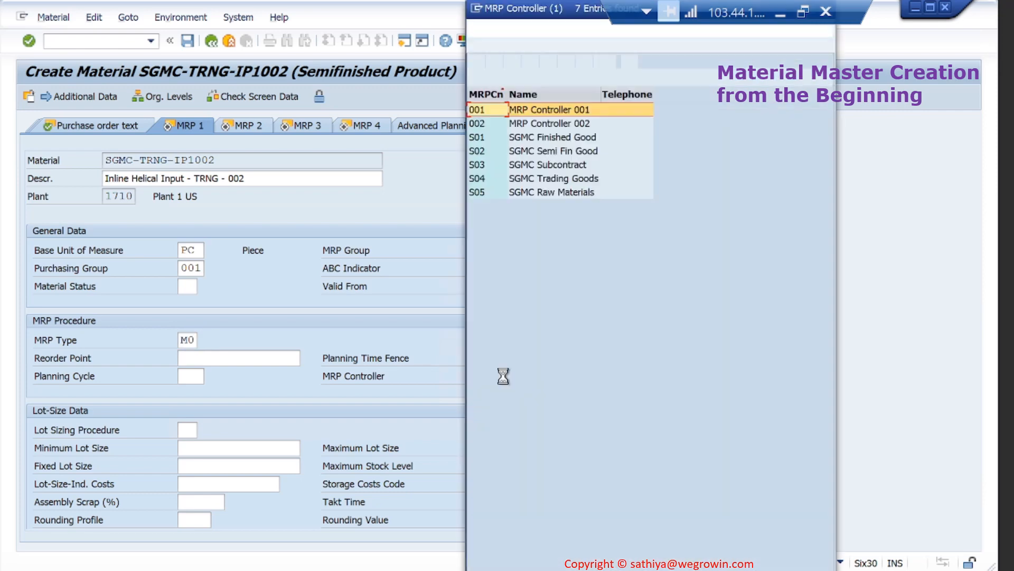
double_click(484, 151)
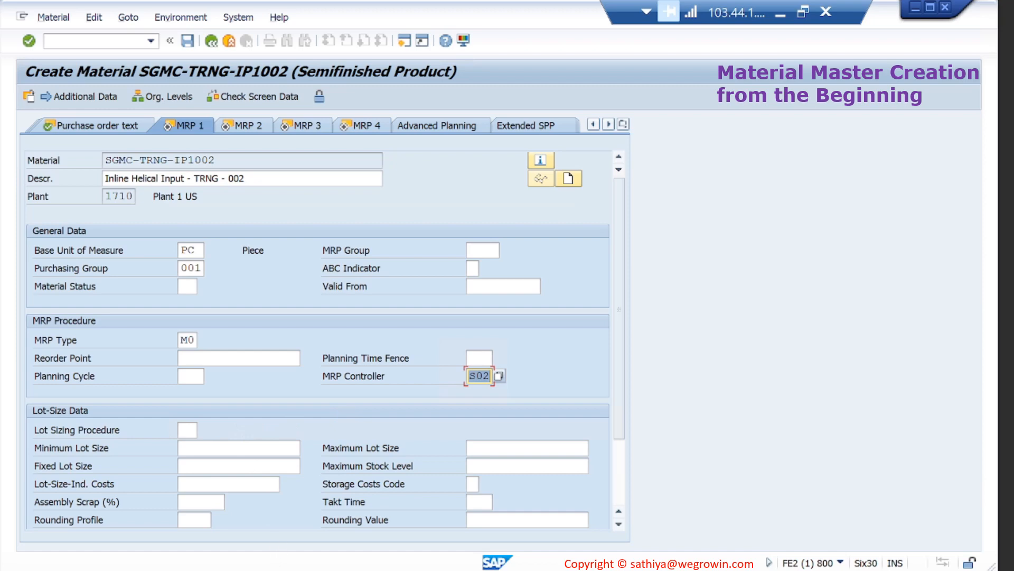
Step: Check SGMC-TRNG-IP1001's lot-size data and set the new material's lot sizing procedure to EX, Lot-for-lot order quantity
left_click(275, 566)
mouse_move(267, 568)
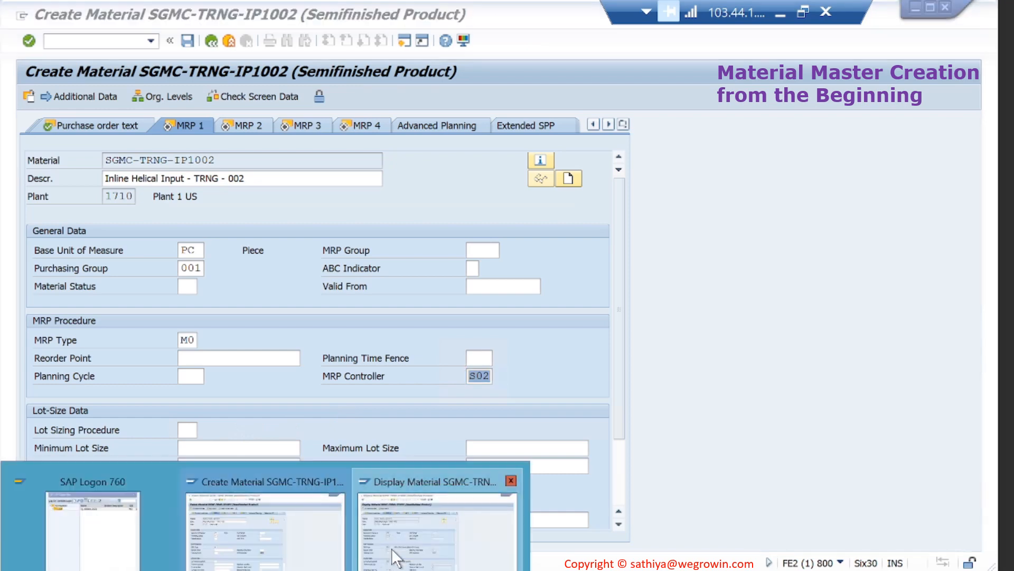
left_click(392, 547)
scroll(302, 448, "down", 2)
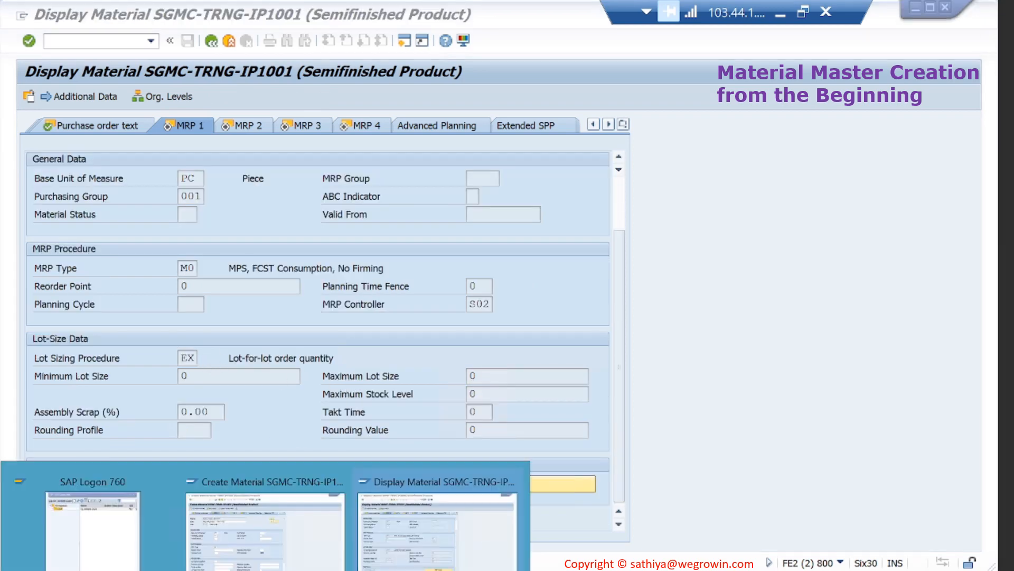
left_click(285, 560)
left_click(182, 429)
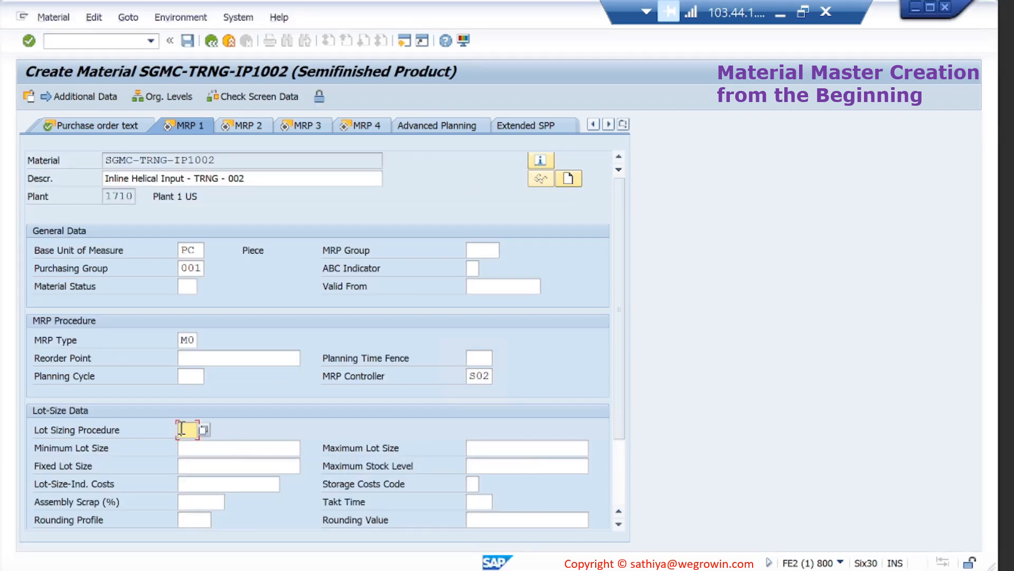
left_click(204, 428)
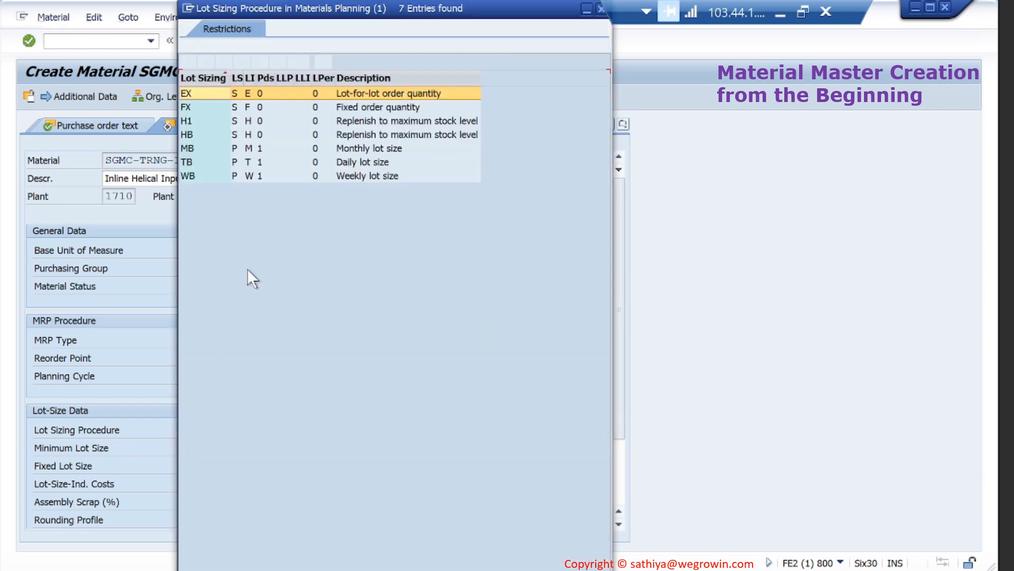
double_click(206, 92)
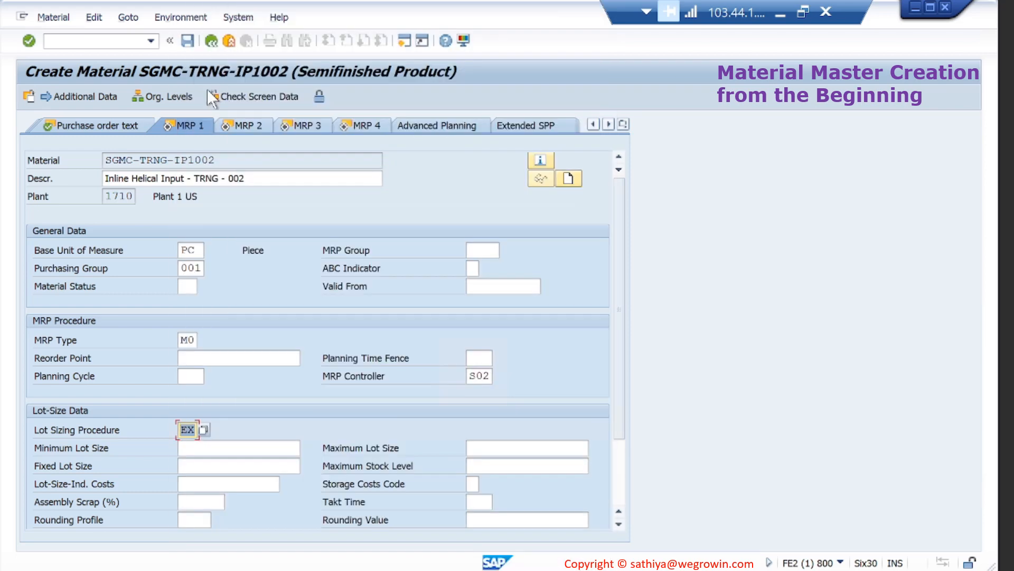
Step: Review the remaining MRP 1 fields and advance both materials to their MRP 2 views, ending on the new material
scroll(340, 421, "down", 3)
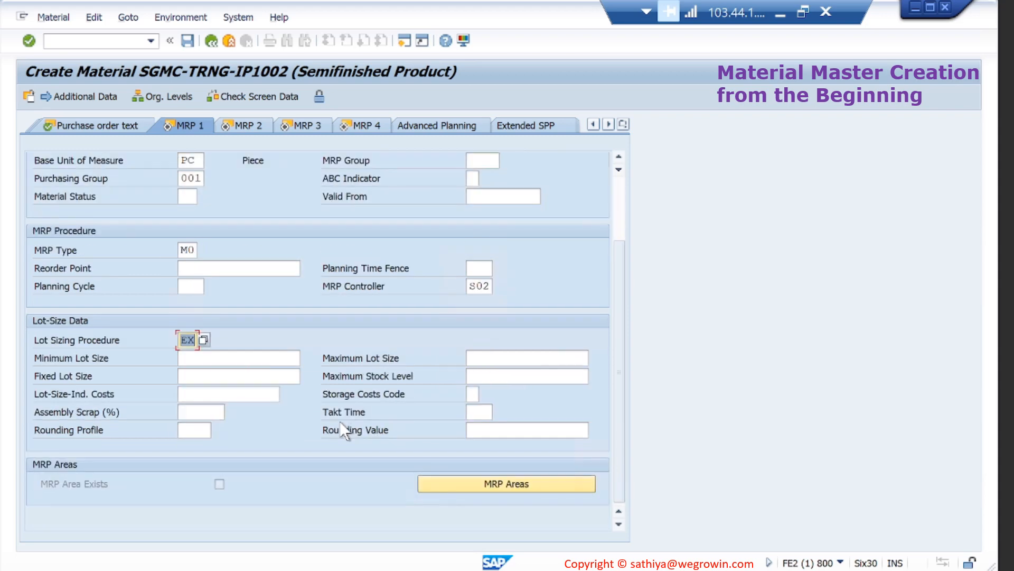
scroll(340, 421, "up", 3)
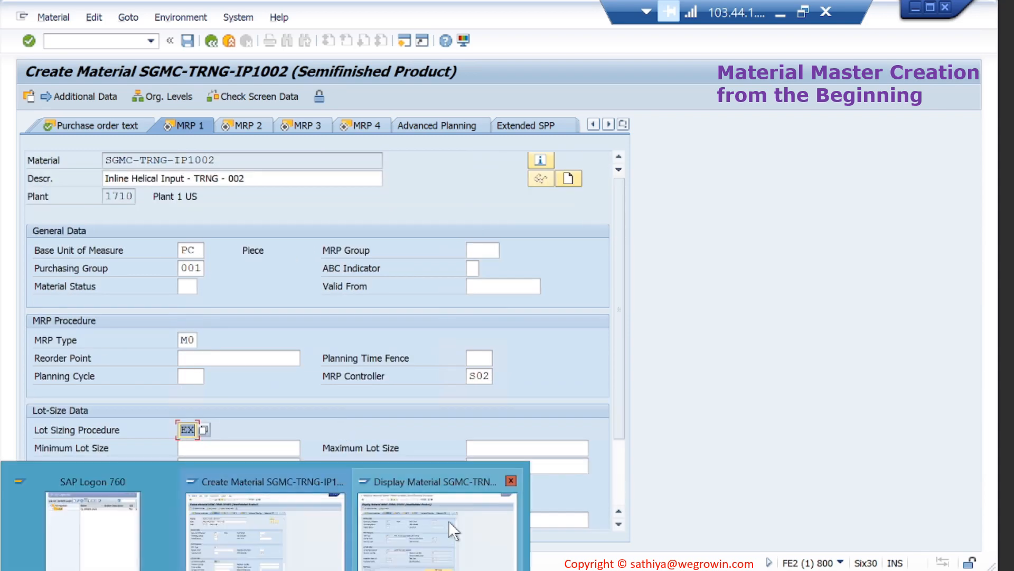
left_click(448, 521)
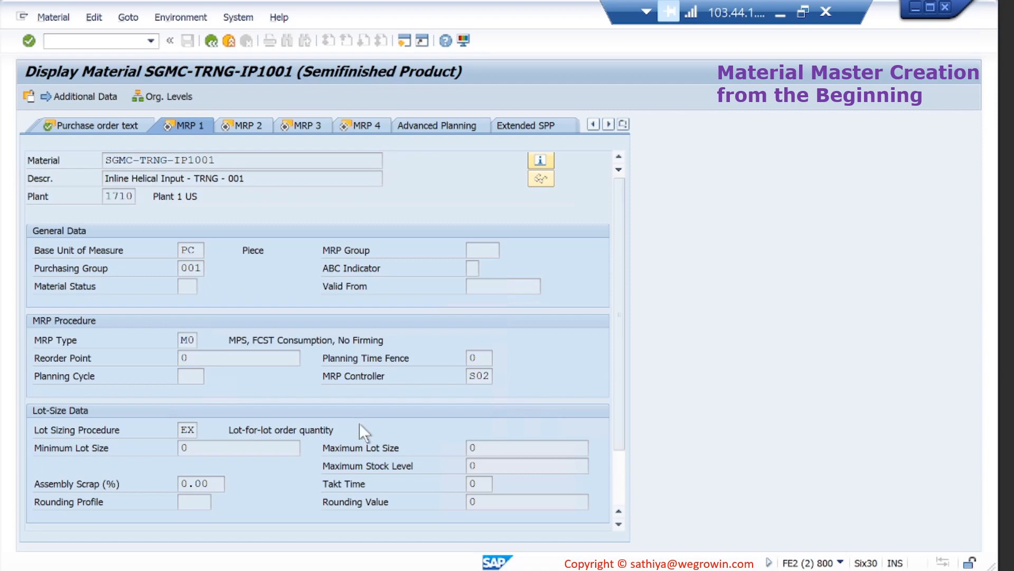
key("Return")
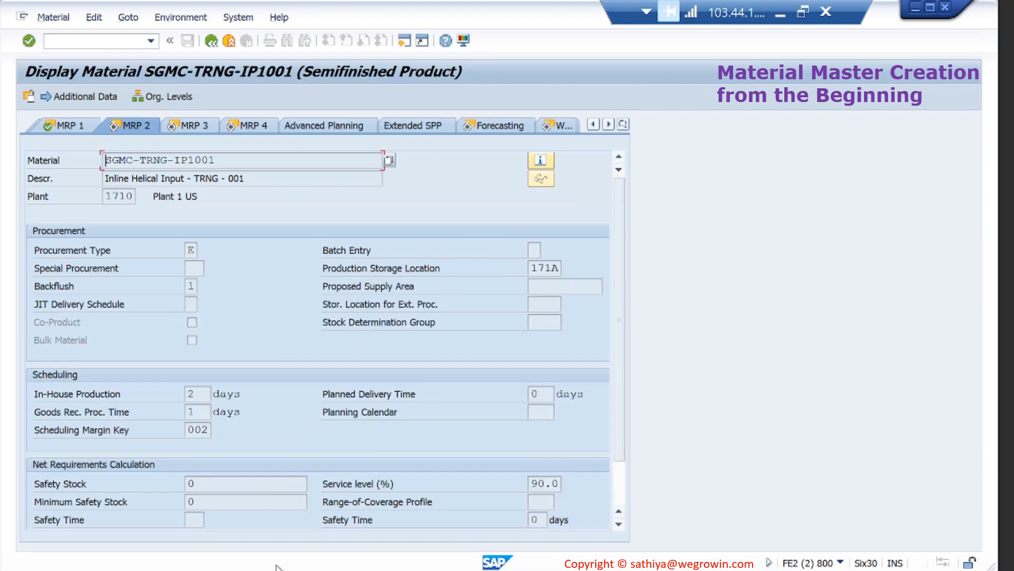
left_click(274, 544)
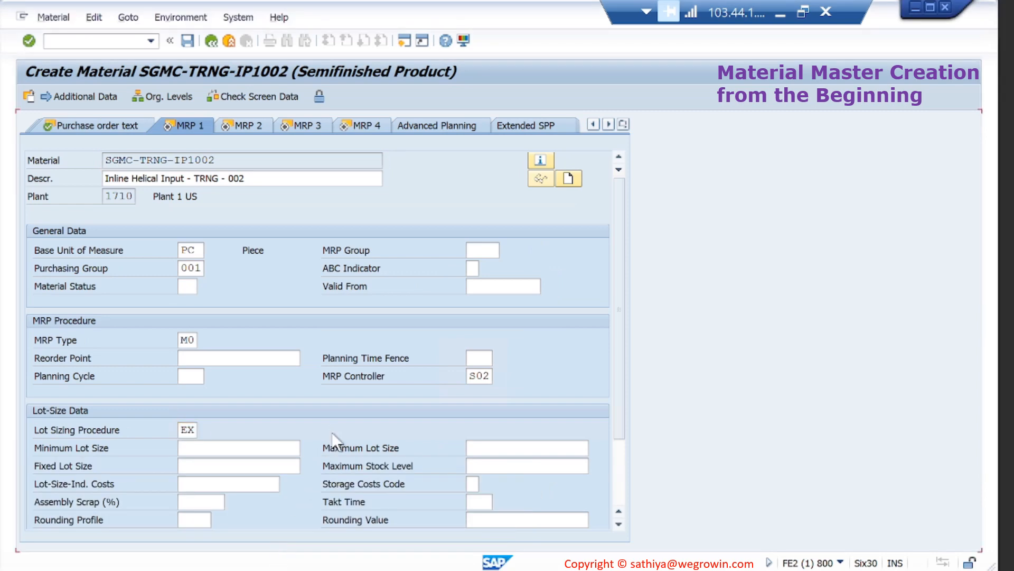
key("Return")
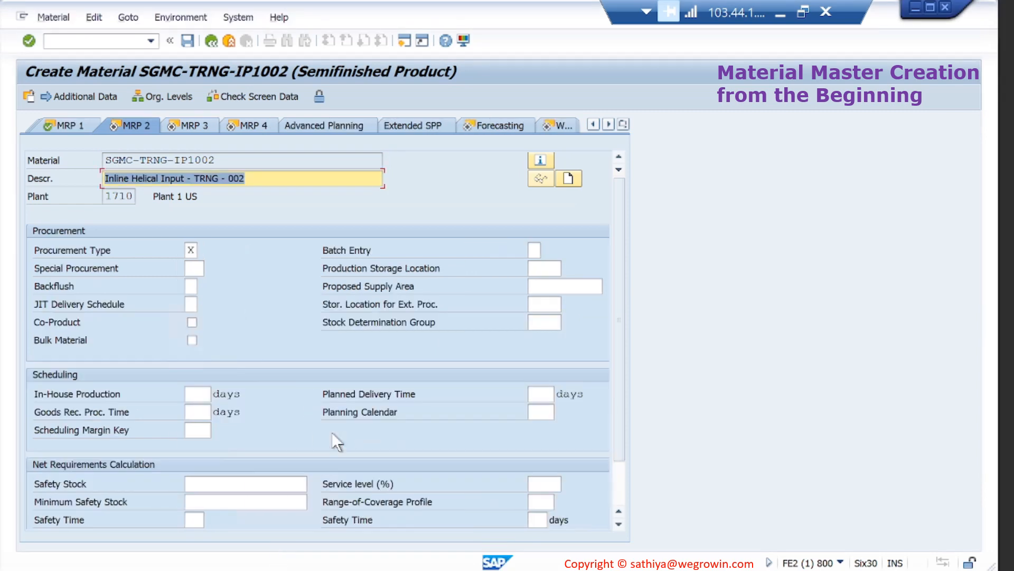
Step: Set the in-house production time to 2 days while calling up the new material's status information, and close that information
left_click(194, 253)
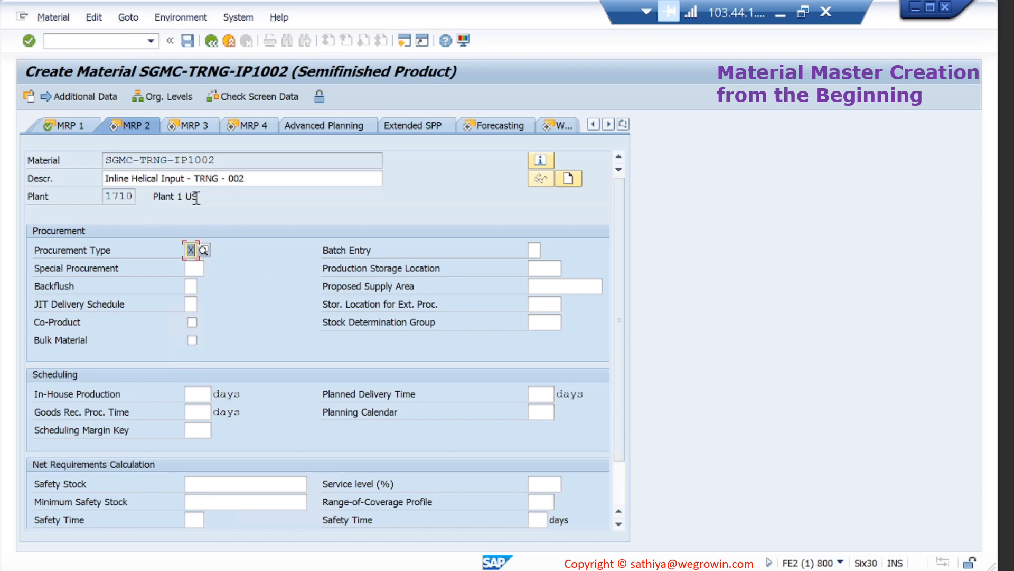
left_click(540, 158)
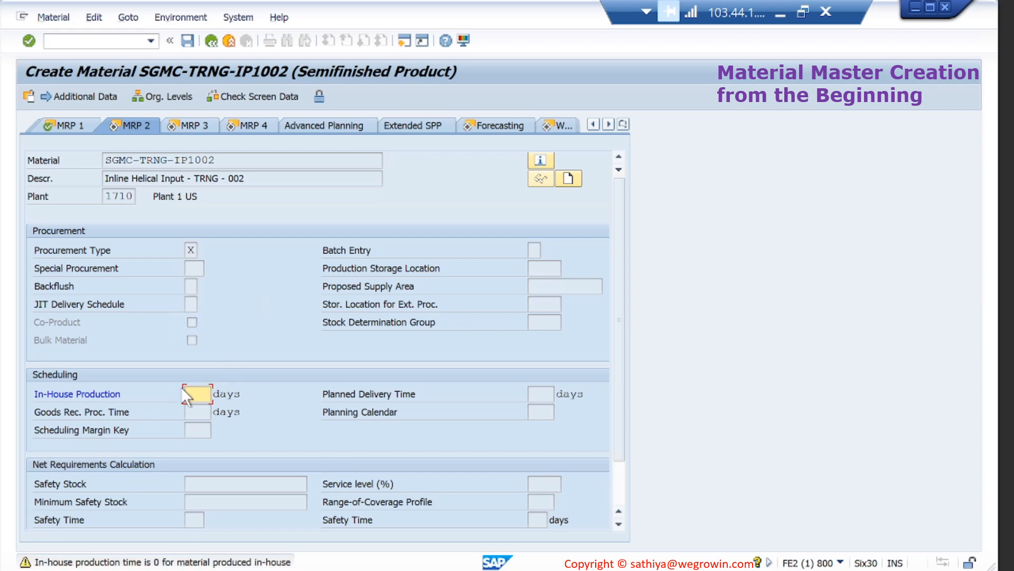
type("2")
key("Return")
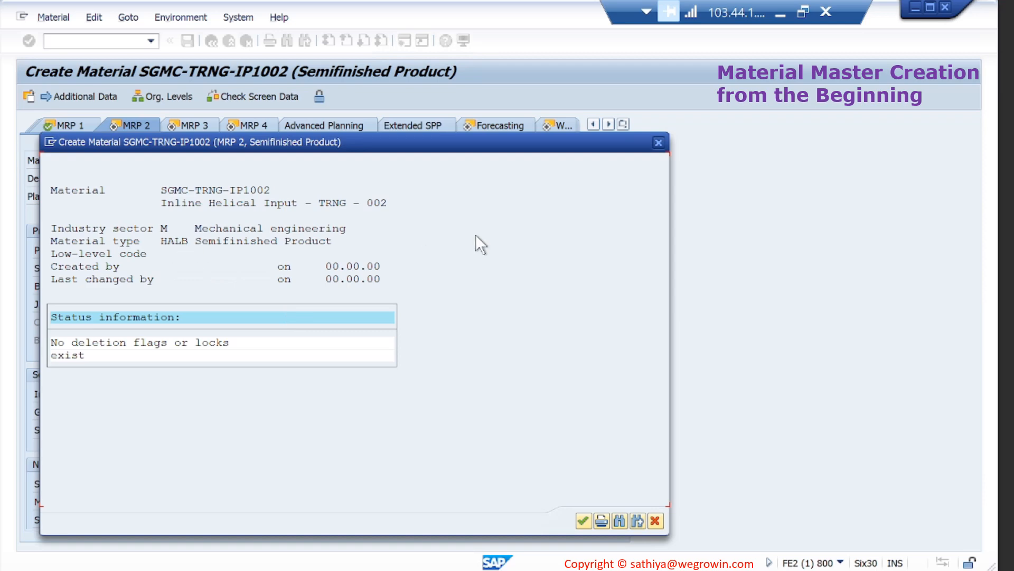
left_click(658, 142)
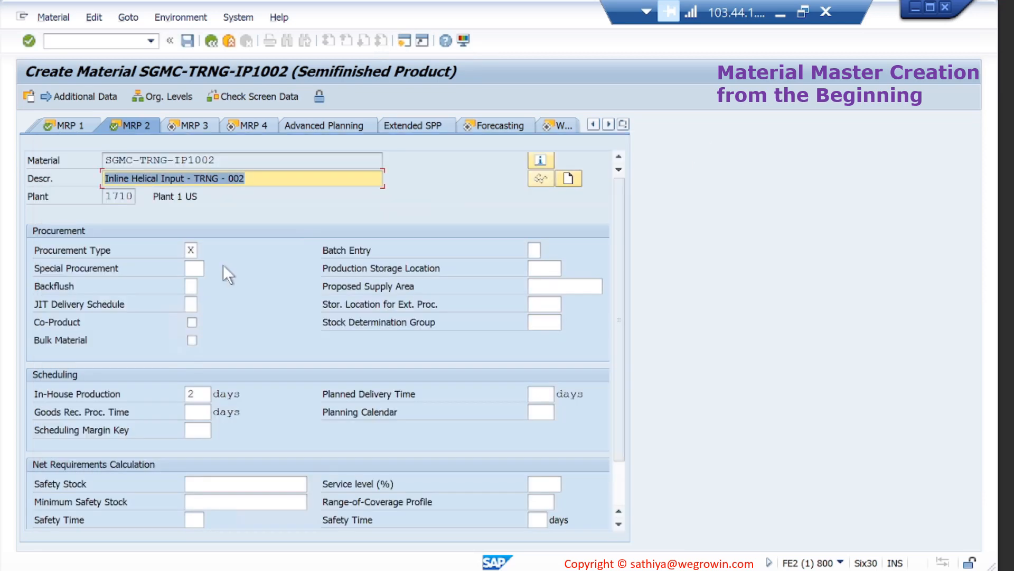
Step: Set the new material's procurement type to E, In-House Production
left_click(195, 251)
double_click(195, 251)
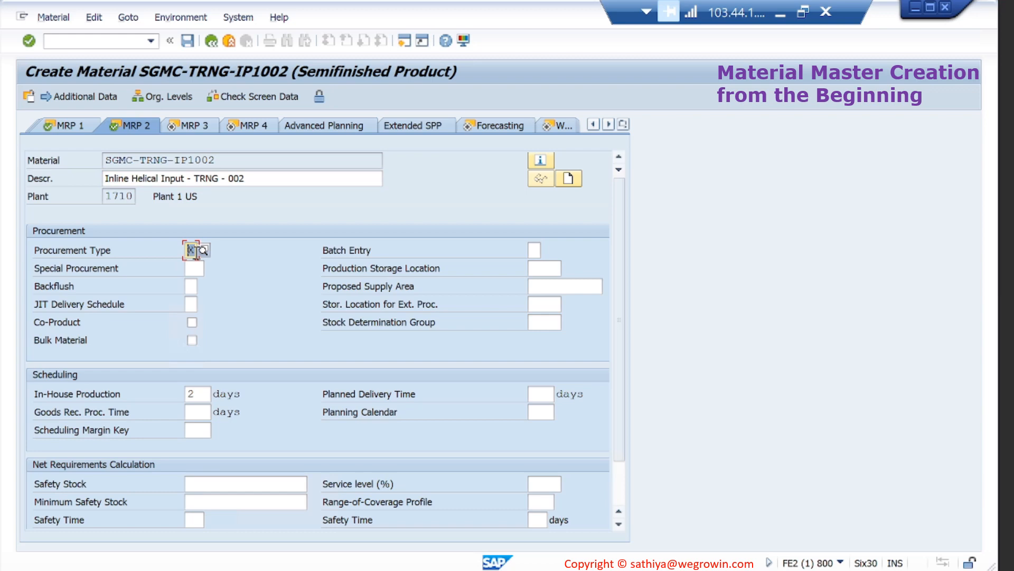
left_click(205, 248)
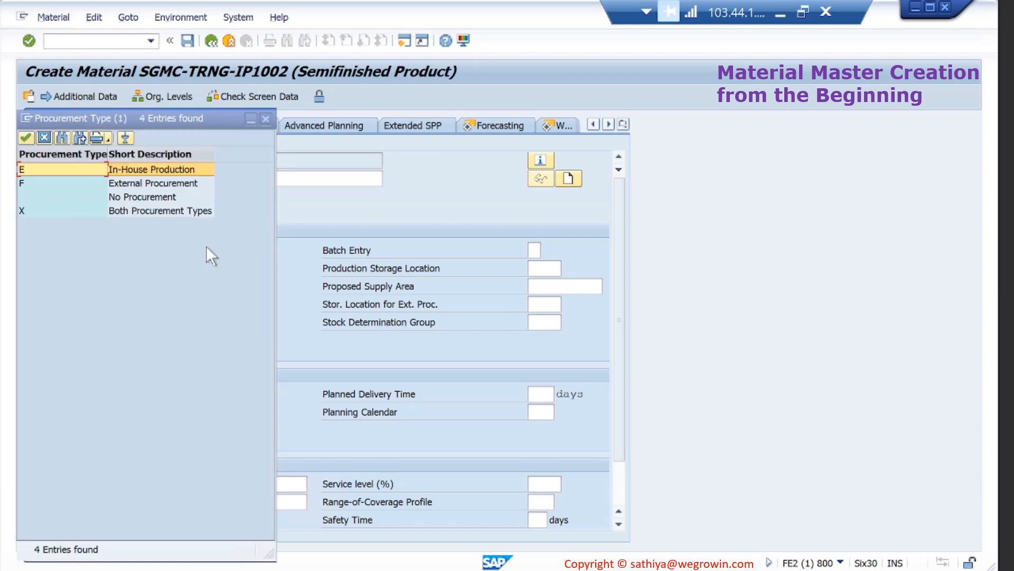
double_click(160, 170)
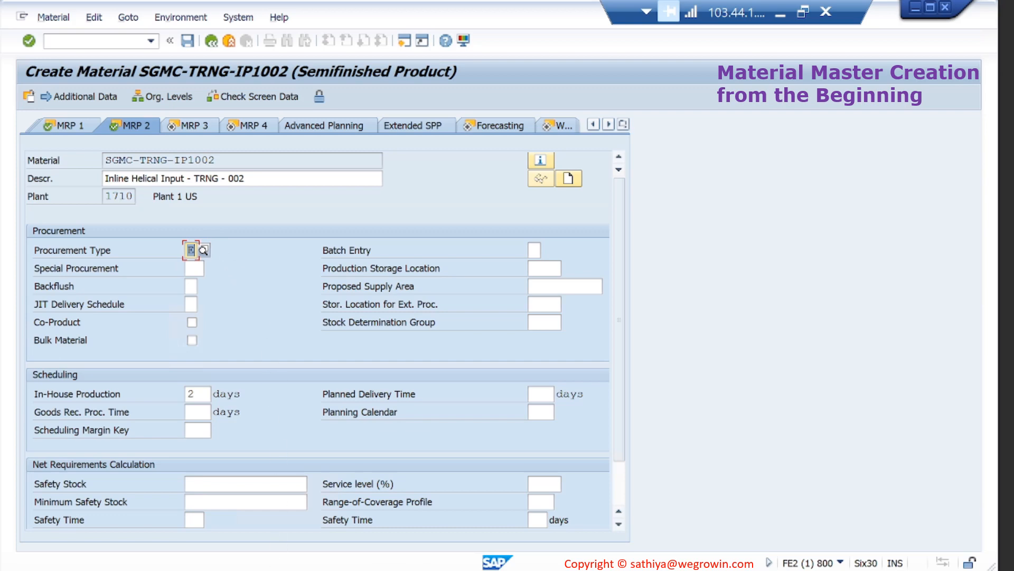
Step: Check SGMC-TRNG-IP1001's MRP 2 data and set the new material's production storage location to 171A
left_click(235, 569)
left_click(439, 523)
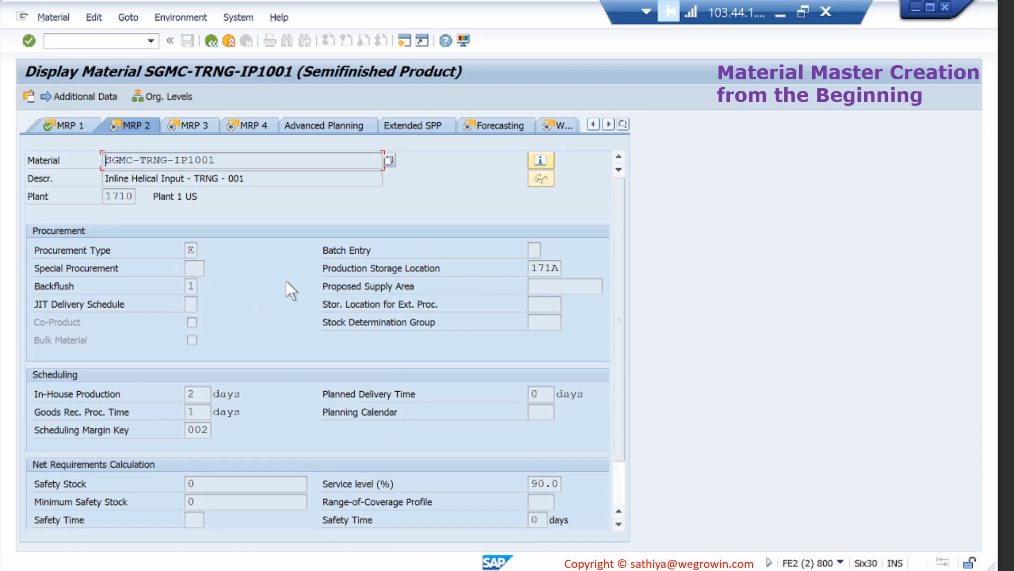
left_click(235, 569)
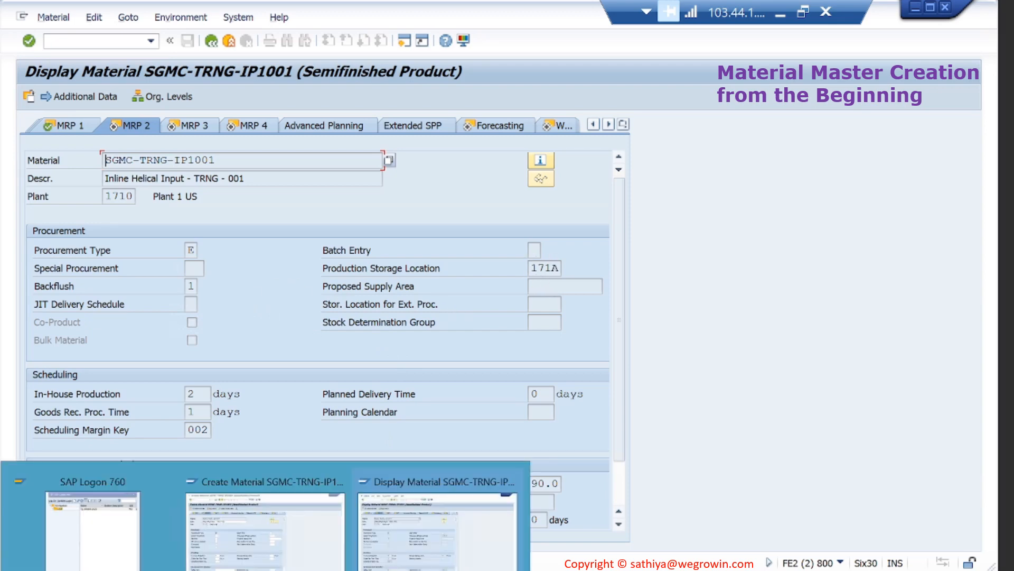
left_click(261, 524)
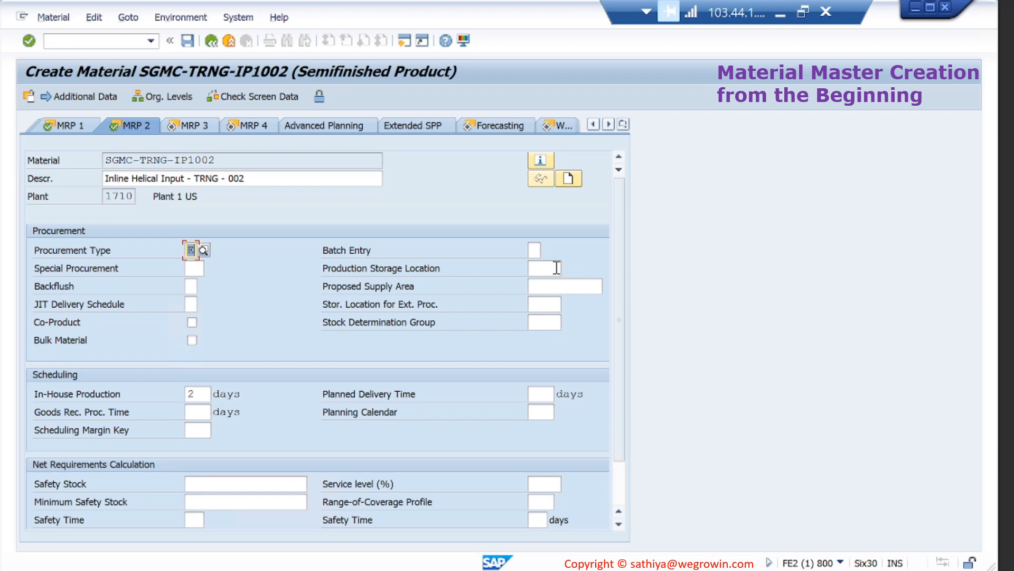
left_click(550, 269)
left_click(545, 280)
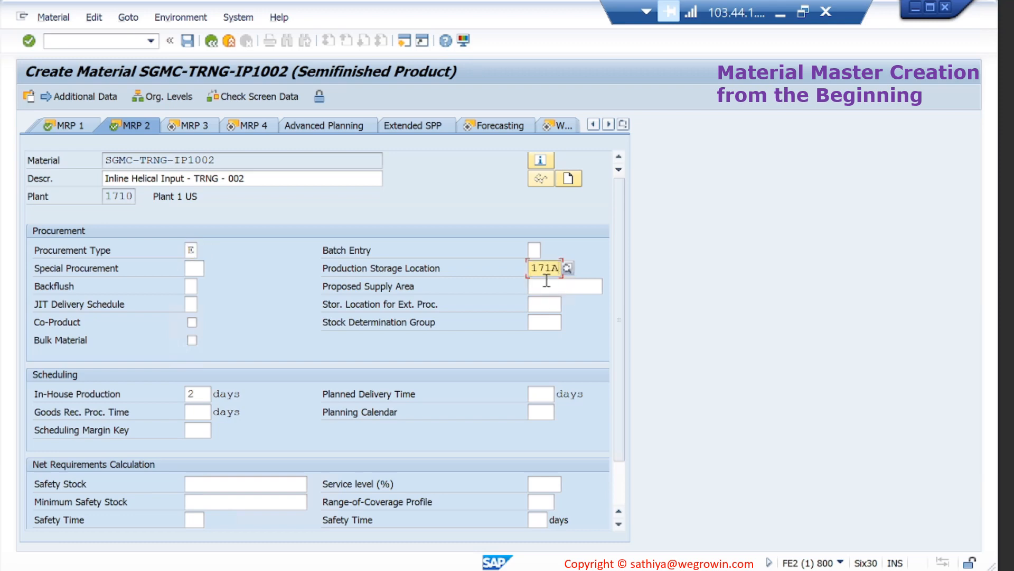
Step: Set the new material's backflush indicator to 1 and, after rechecking SGMC-TRNG-IP1001, its goods receipt processing time to 1 day
left_click(190, 287)
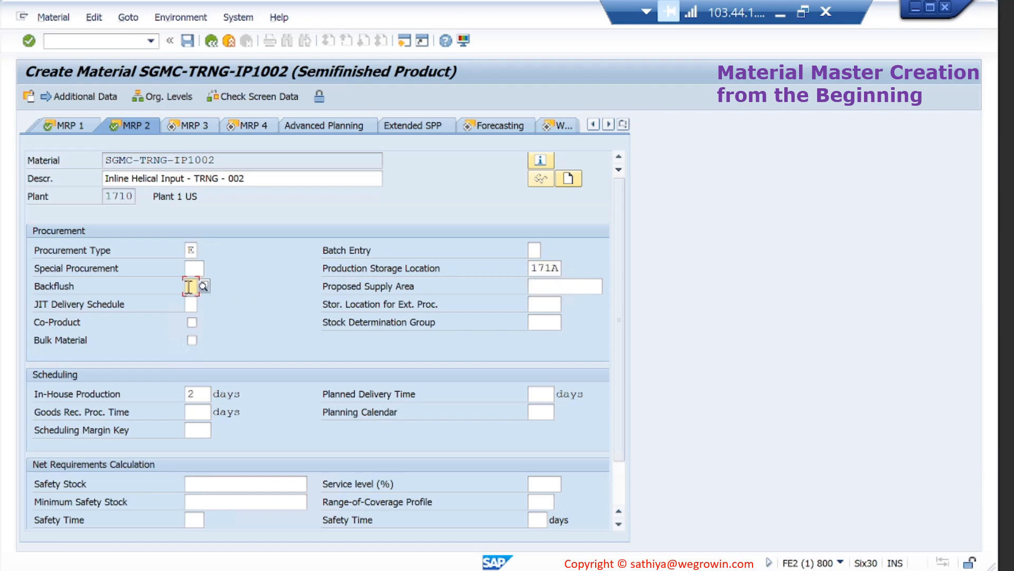
left_click(195, 300)
left_click(266, 569)
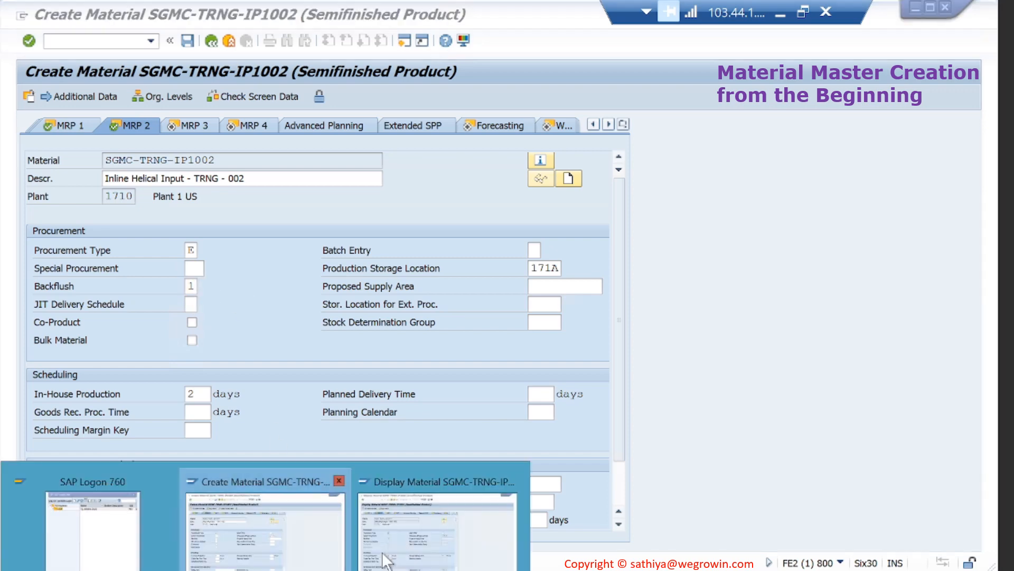
left_click(455, 535)
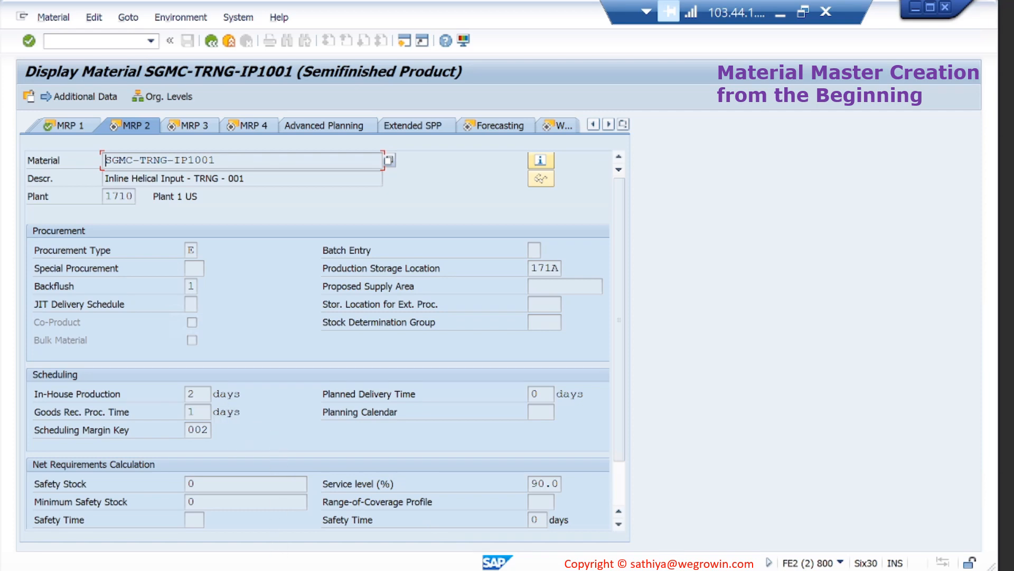
left_click(280, 569)
left_click(286, 566)
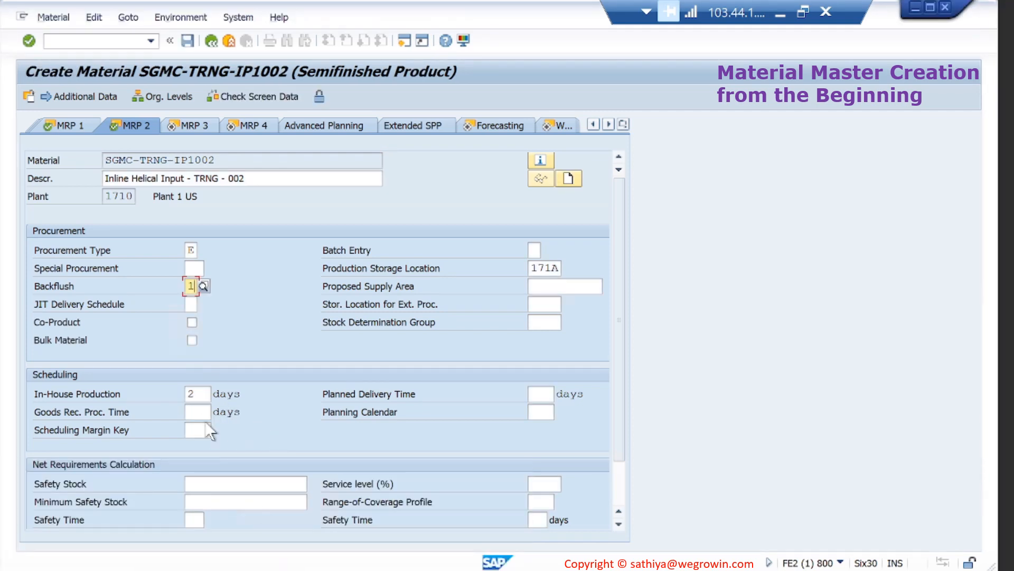
left_click(204, 413)
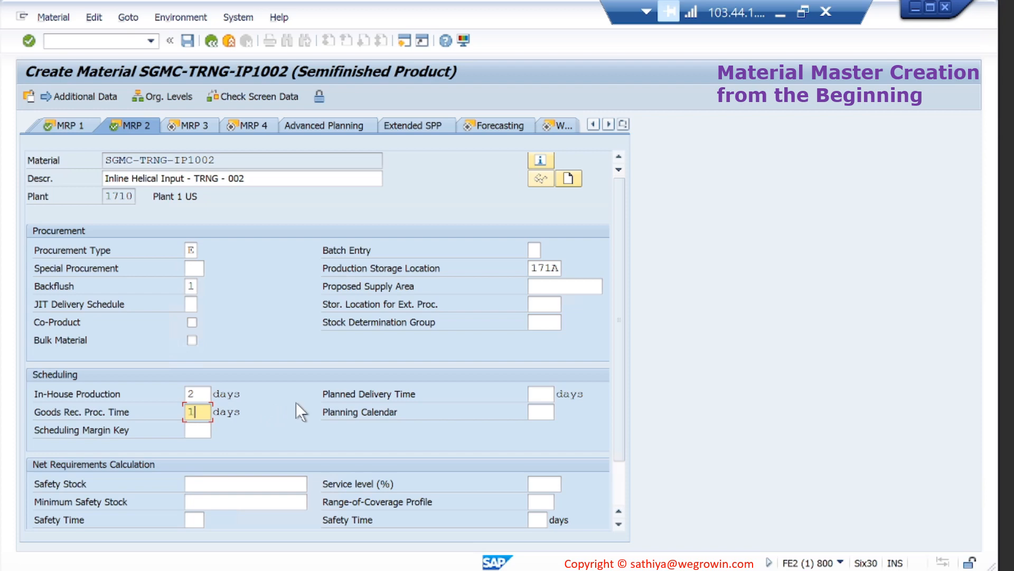
Step: Review the rest of SGMC-TRNG-IP1001's MRP 2 data and set the new material's service level to 90%
mouse_move(280, 567)
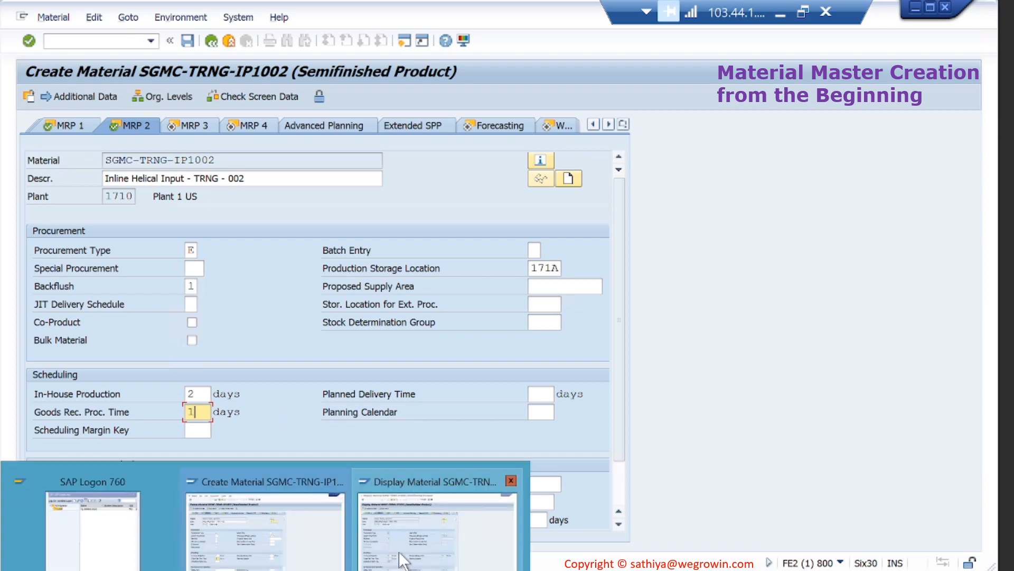
left_click(430, 515)
scroll(320, 477, "down", 1)
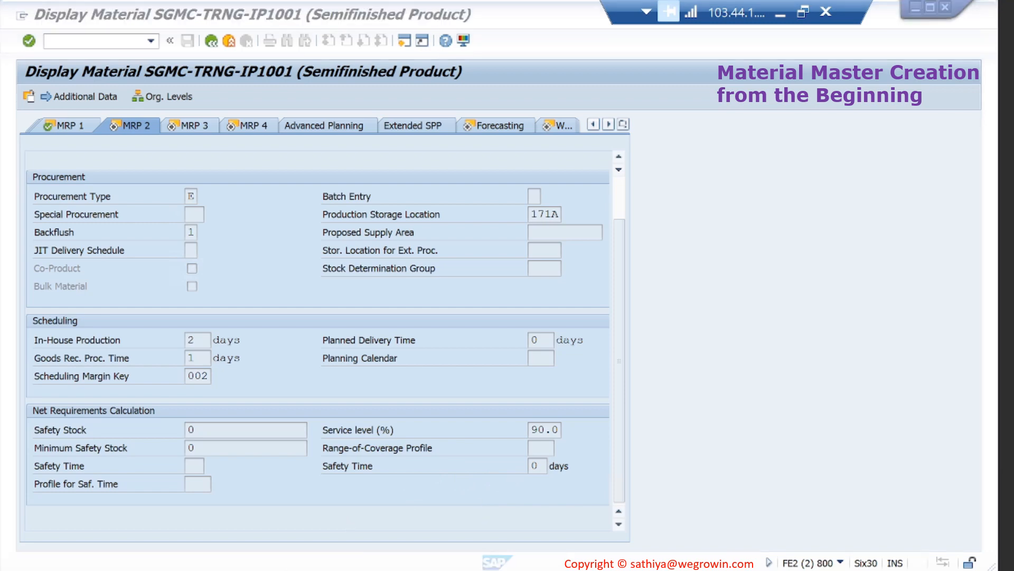
scroll(506, 465, "up", 1)
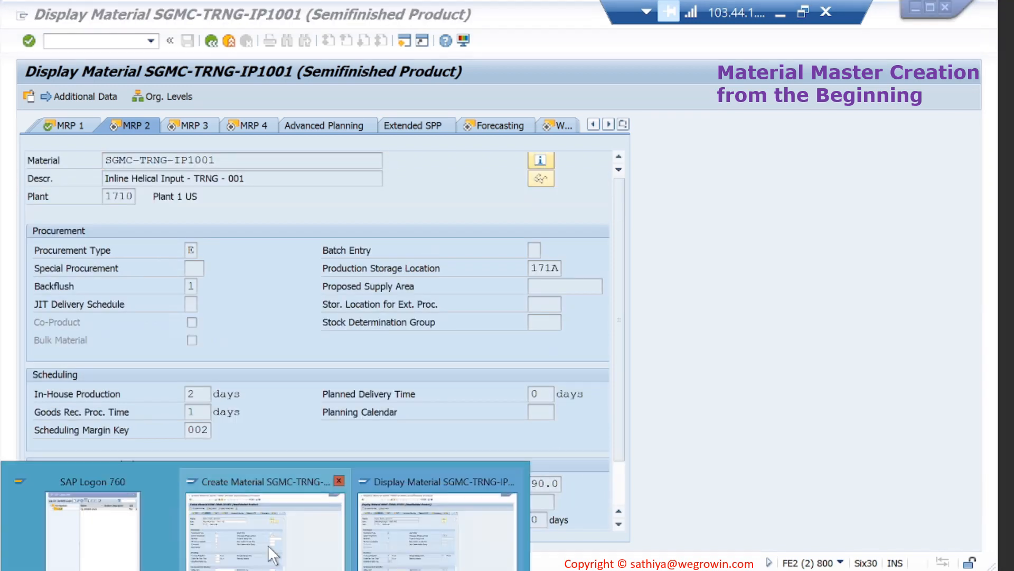
left_click(268, 542)
left_click(542, 485)
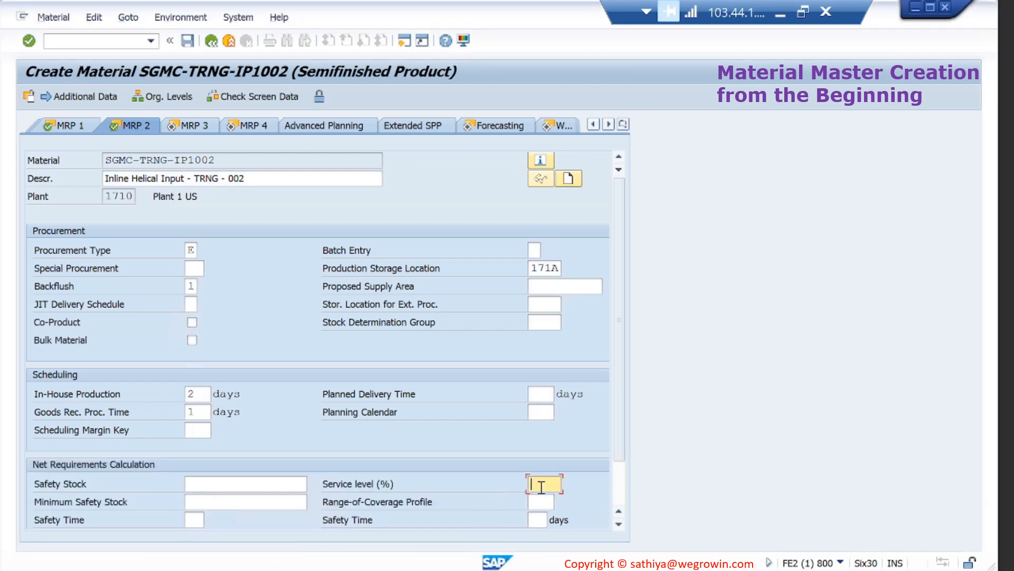
type("90")
scroll(621, 497, "down", 2)
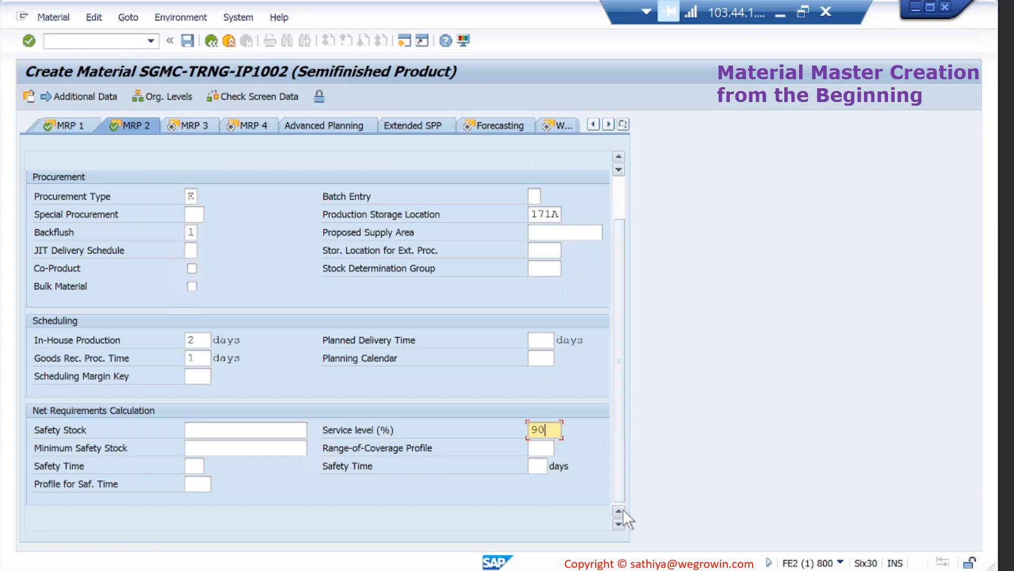
left_click_drag(617, 366, 618, 268)
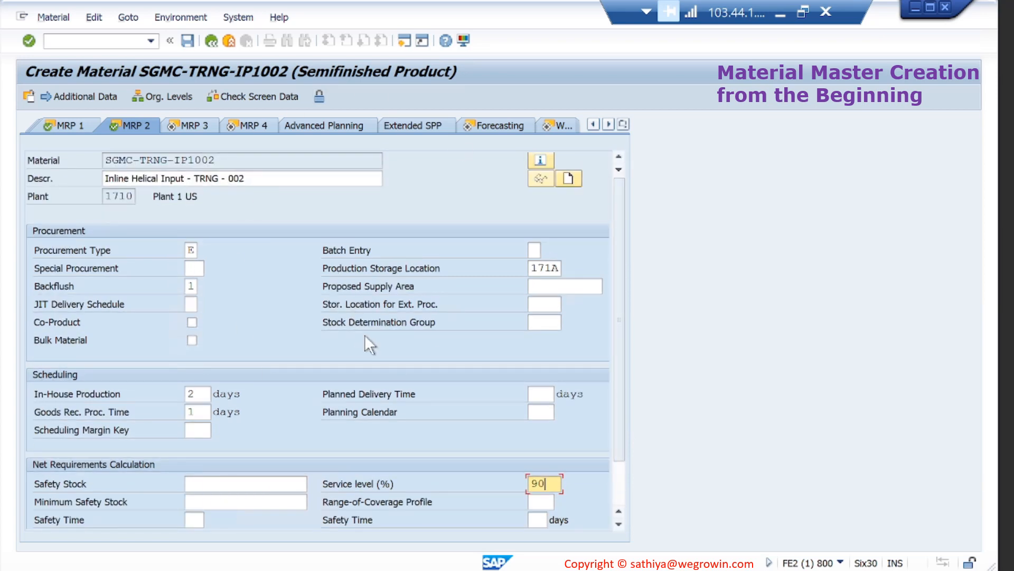
Step: Advance the new material and SGMC-TRNG-IP1001 to their MRP 3 views
key("Return")
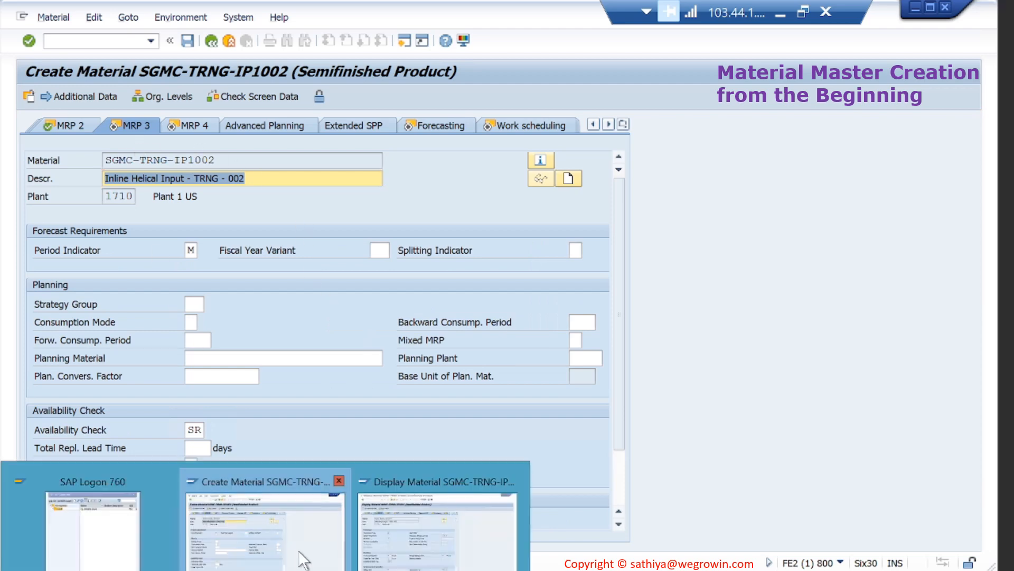
left_click(398, 540)
key("Return")
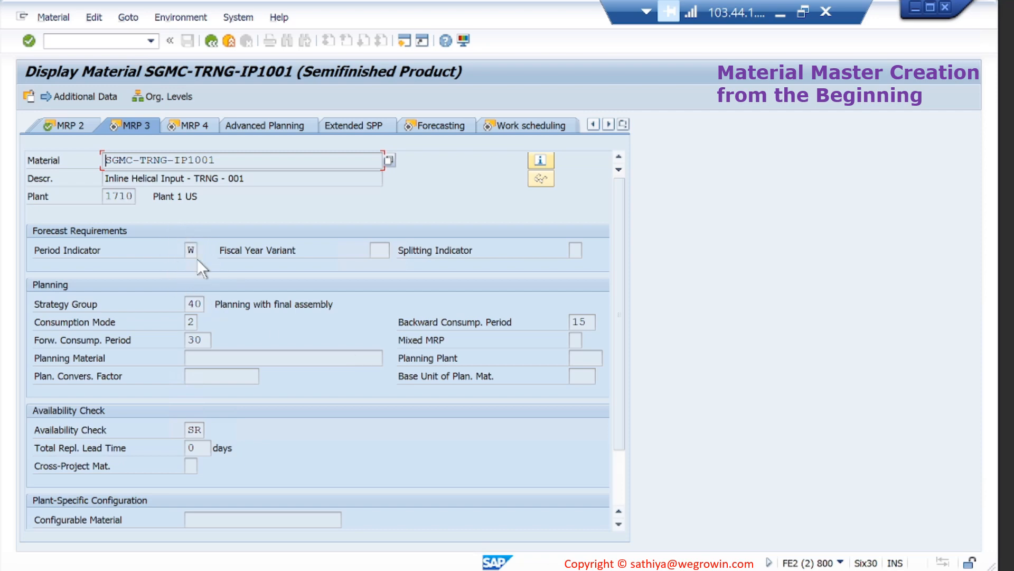
Step: Set the new material's forecast period indicator to W, as in SGMC-TRNG-IP1001
mouse_move(266, 569)
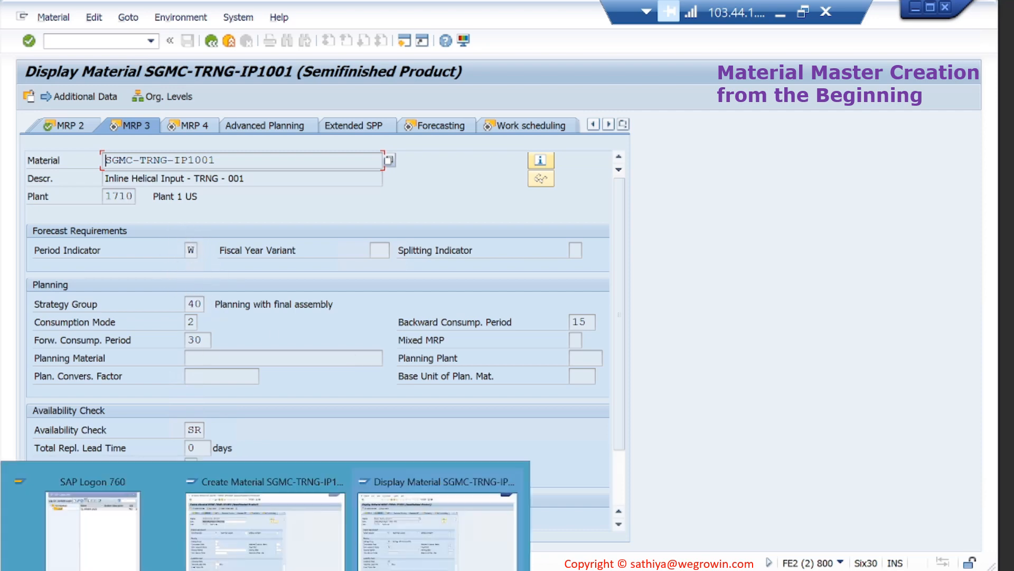
left_click(253, 529)
left_click(191, 252)
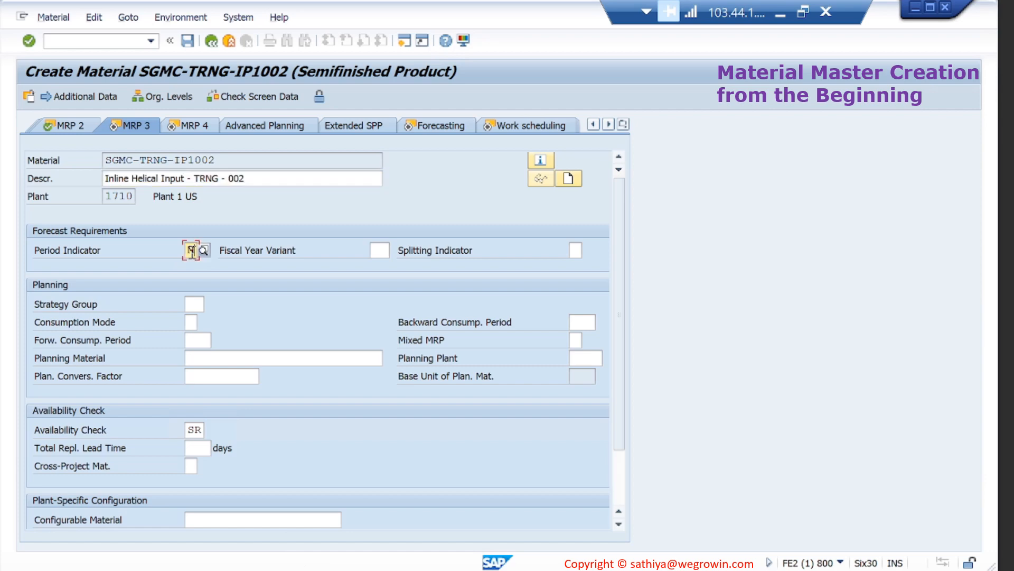
type("M")
left_click(203, 249)
double_click(119, 194)
Step: Check SGMC-TRNG-IP1001's planning data and set the new material's strategy group to 40
left_click(194, 304)
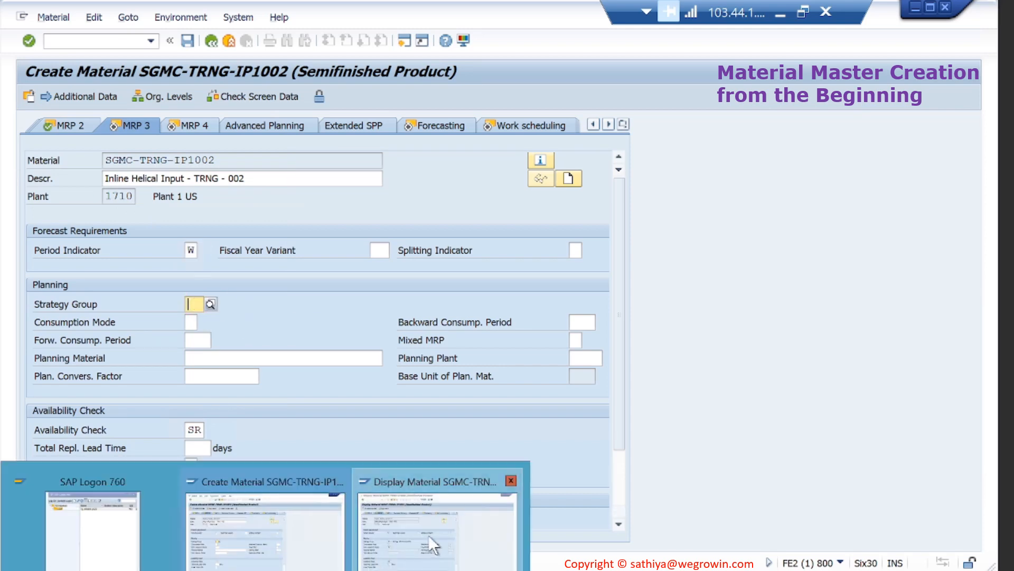
left_click(429, 535)
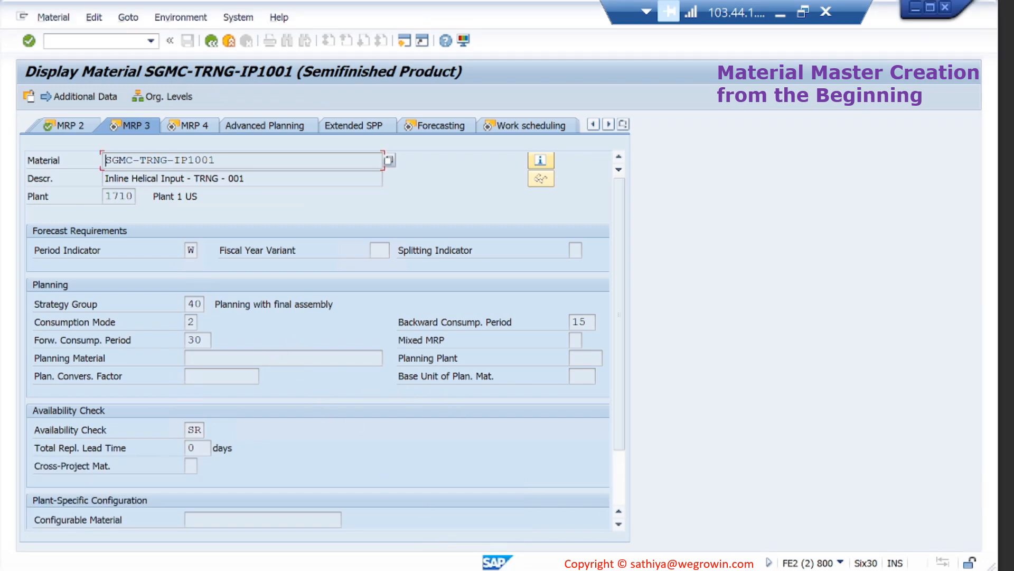
left_click(268, 543)
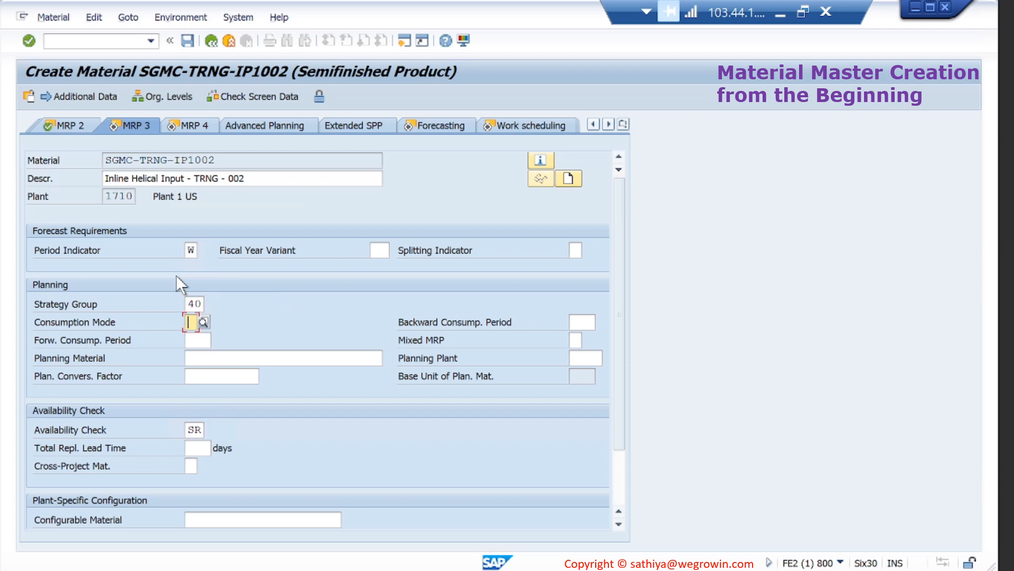
Step: Set the consumption mode to 2 and both the backward and forward consumption periods to 30
type("2")
type("30")
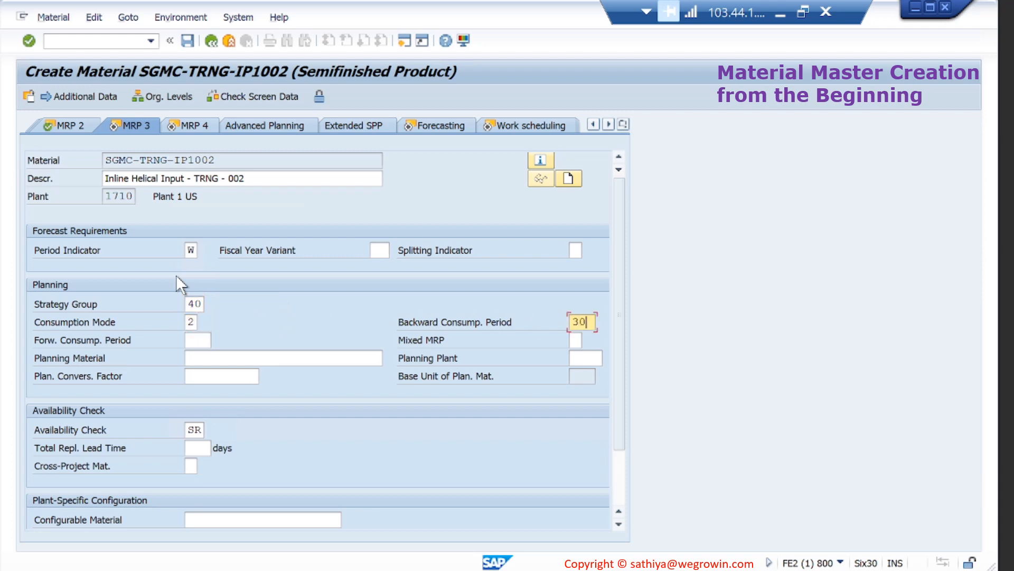
key("Tab")
type("30")
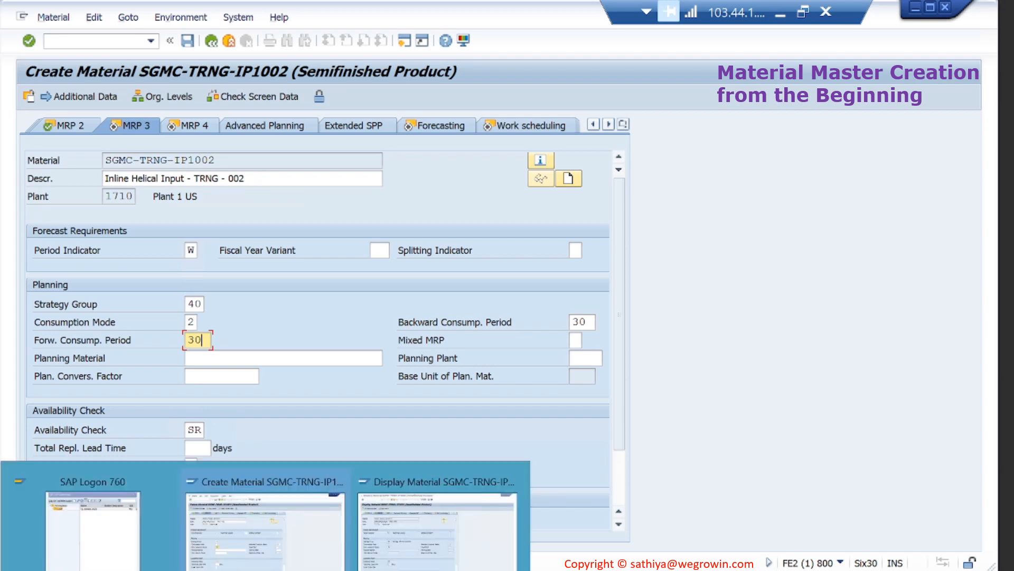
Step: Review the remaining MRP 3 fields of SGMC-TRNG-IP1001 and advance the new material to its MRP 4 view
left_click(464, 528)
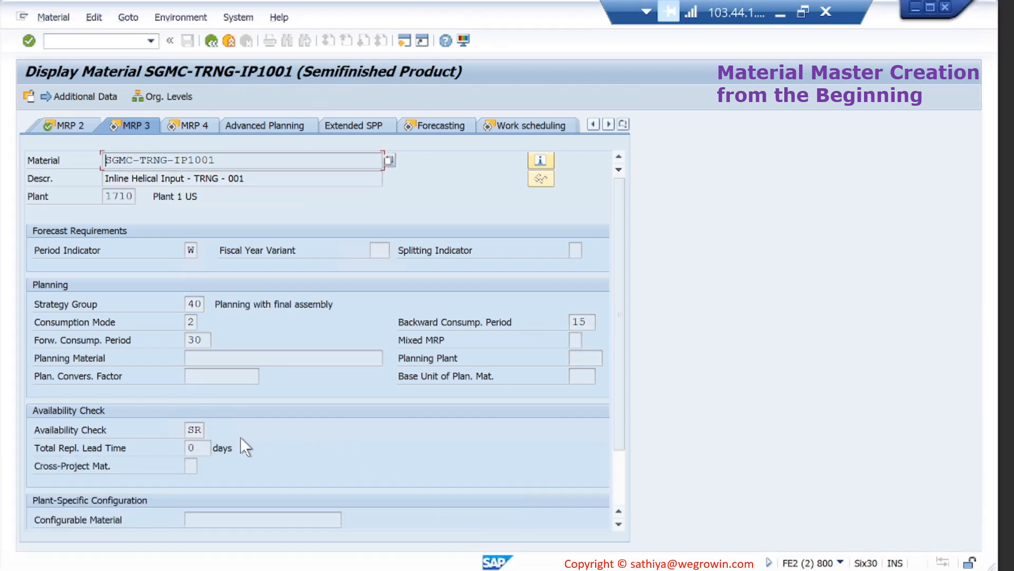
scroll(250, 436, "down", 3)
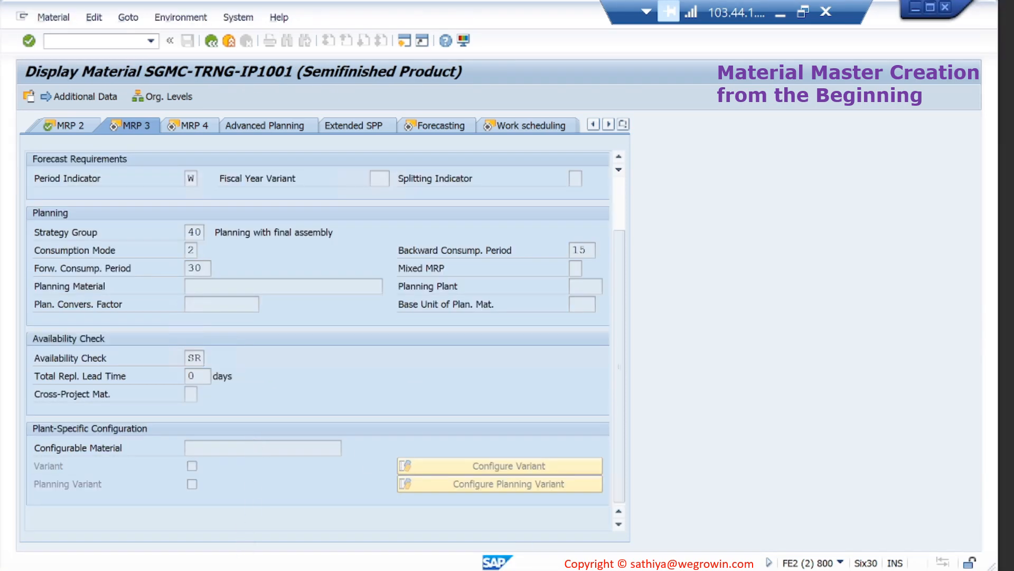
left_click(263, 547)
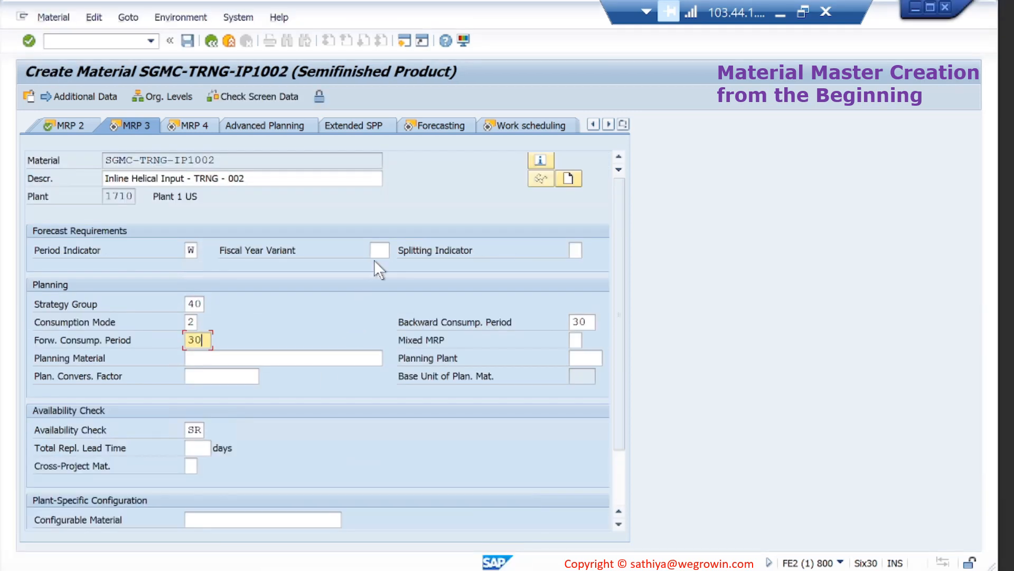
key("Return")
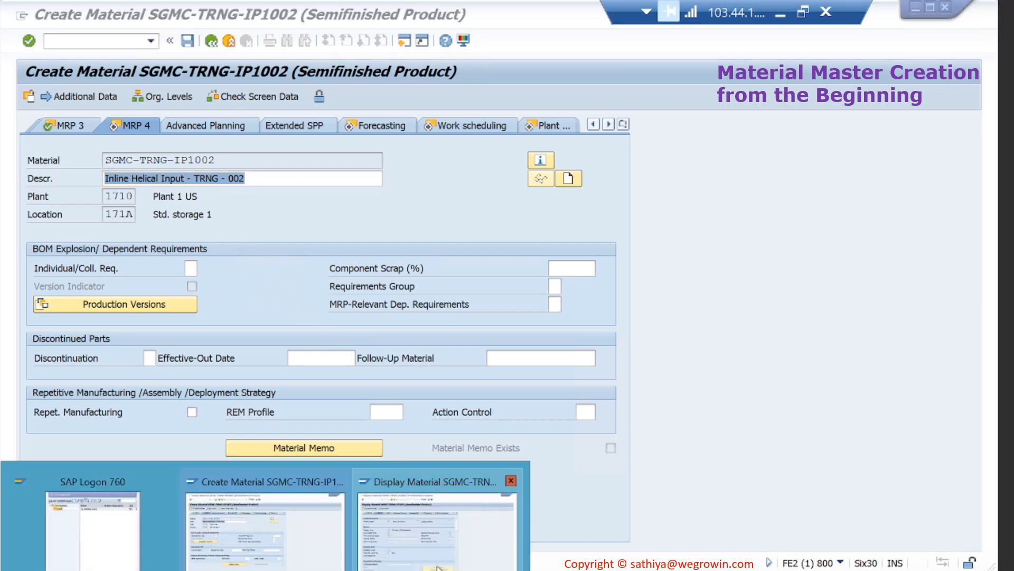
Step: Compare the new material with SGMC-TRNG-IP1001's MRP 4 view, and advance the new material to its Forecasting view
left_click(426, 481)
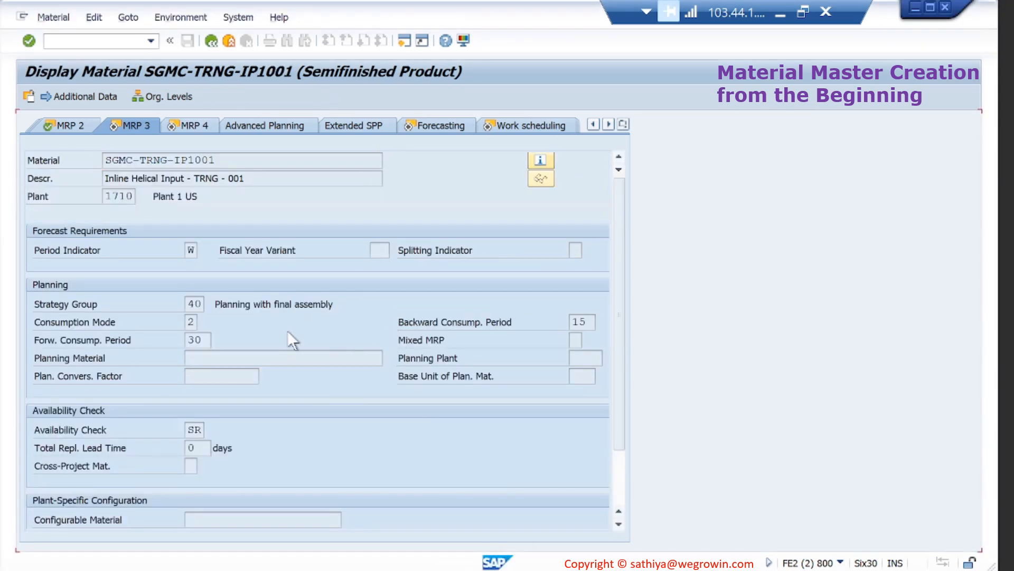
key("Return")
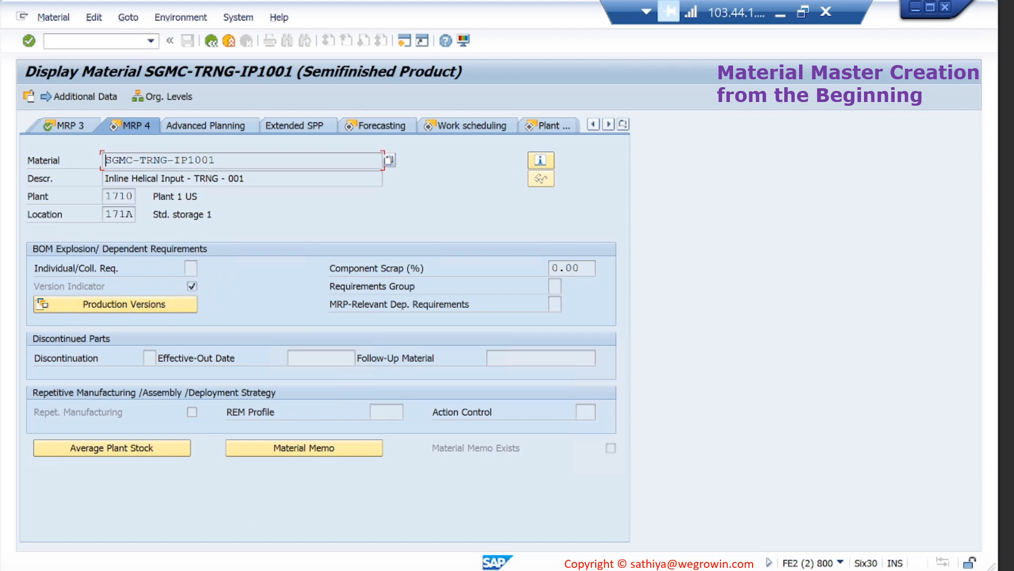
left_click(296, 529)
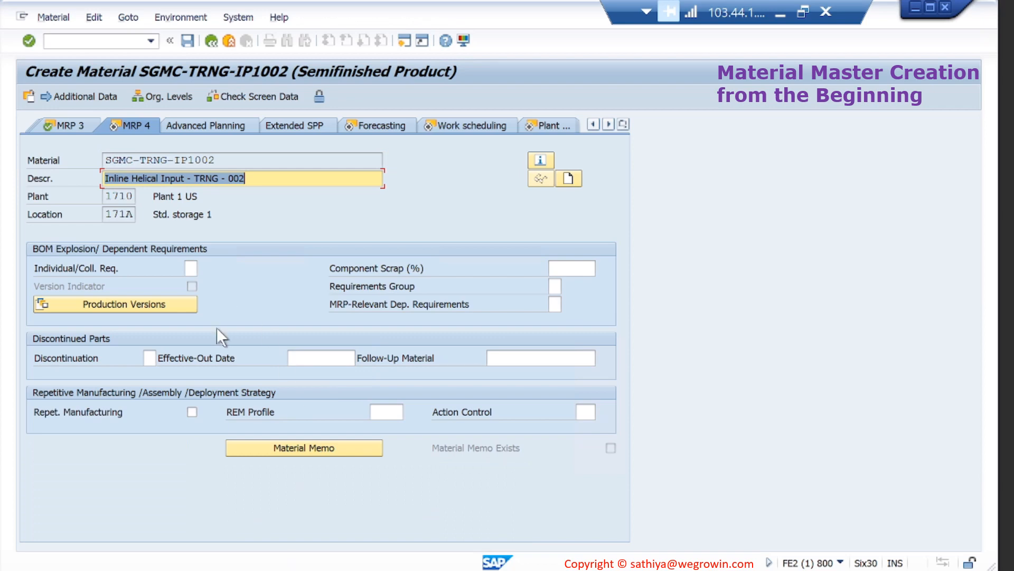
key("Return")
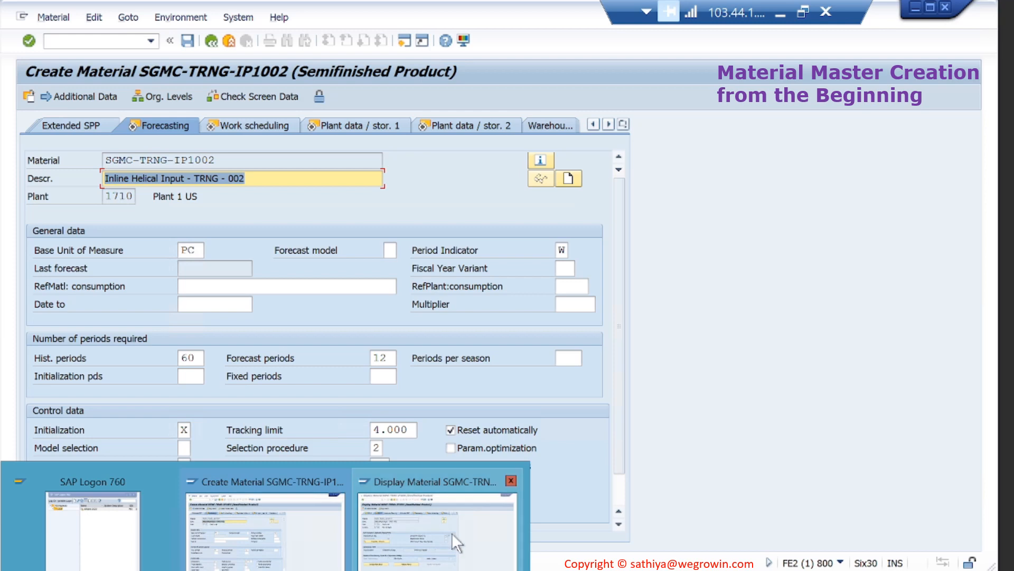
Step: Check SGMC-TRNG-IP1001's Forecasting view, set the new material's forecast model to D (Constant model), and advance to Work scheduling
left_click(452, 532)
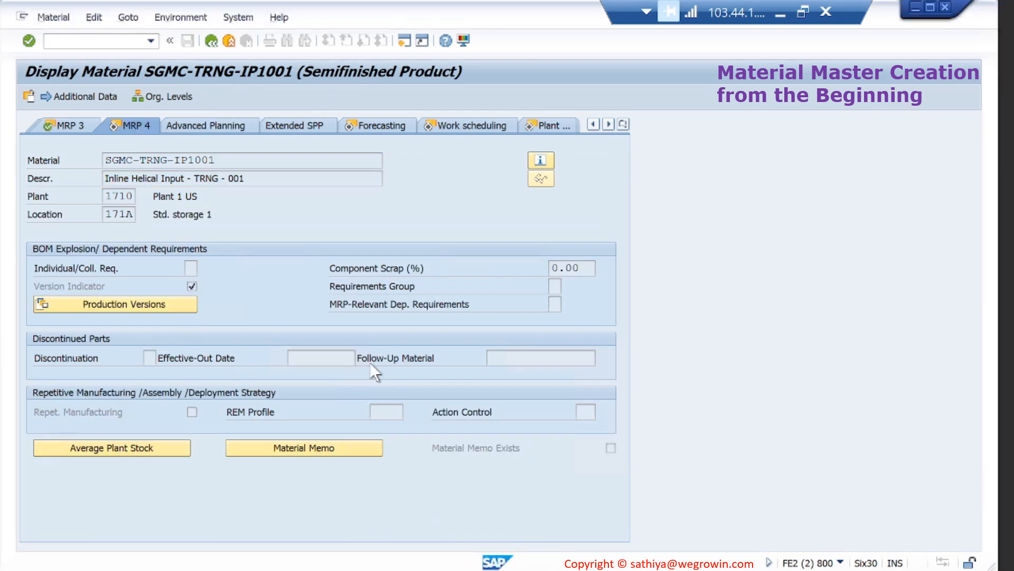
key("Return")
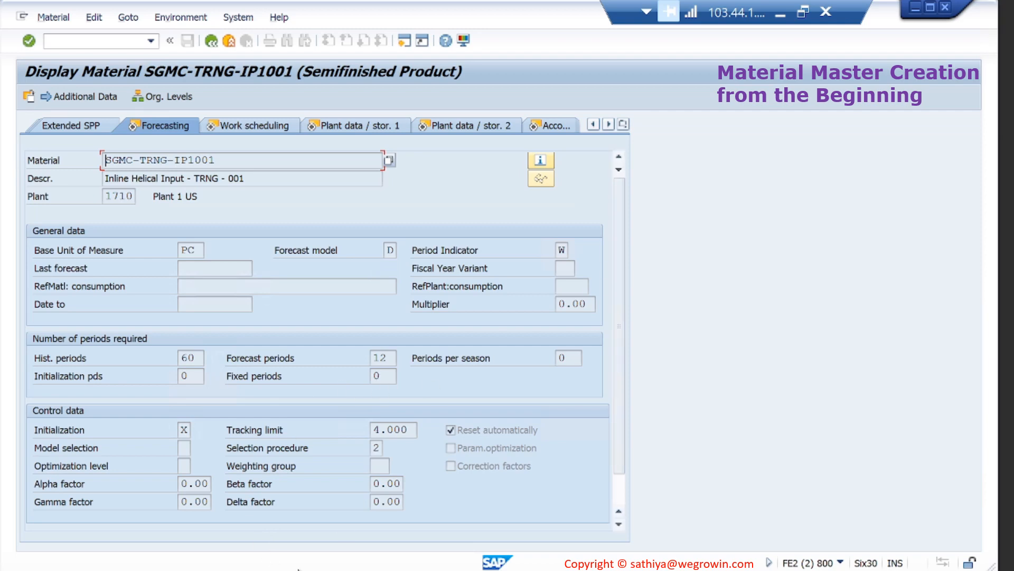
left_click(300, 522)
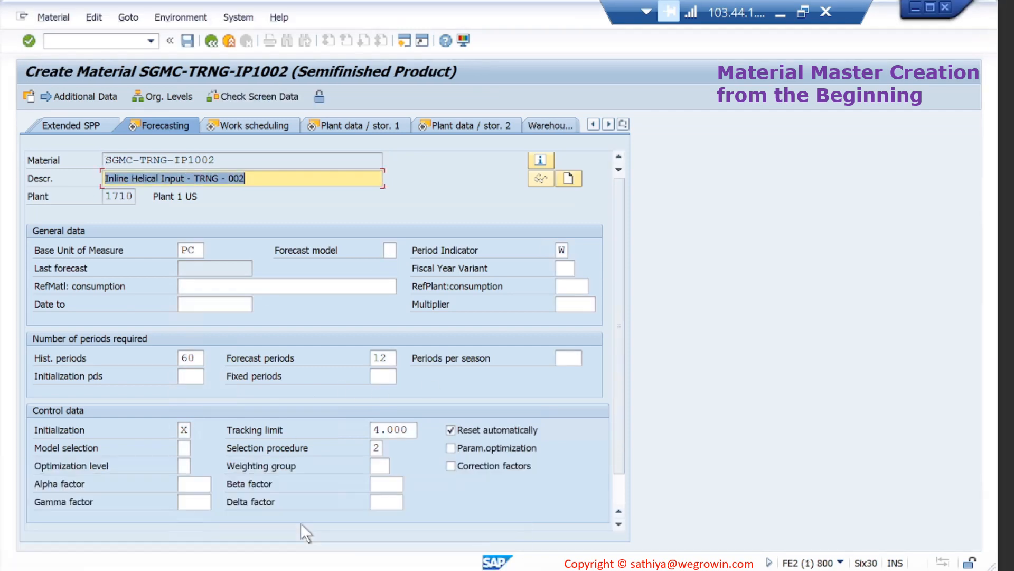
left_click(390, 249)
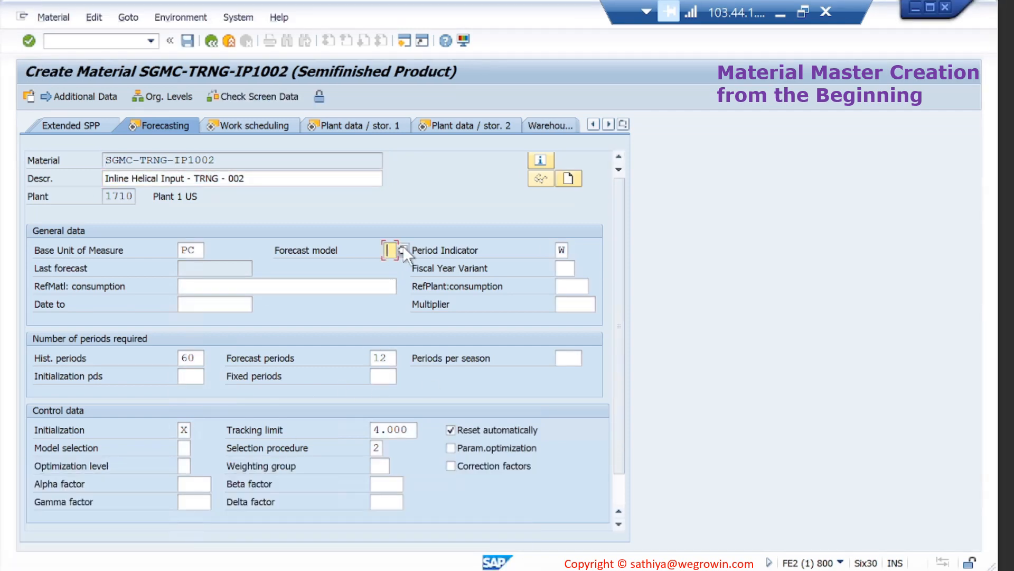
left_click(404, 247)
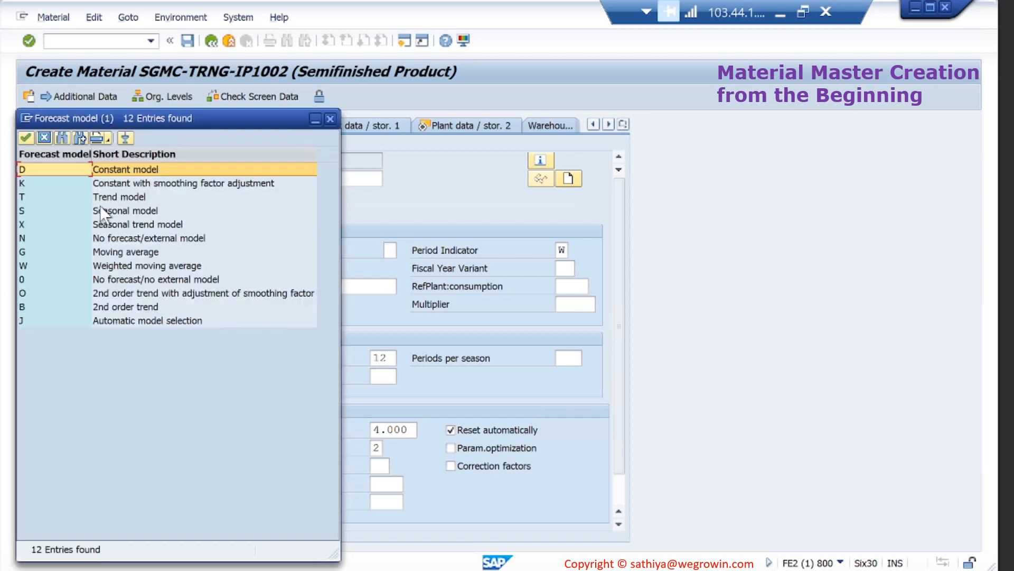
double_click(129, 165)
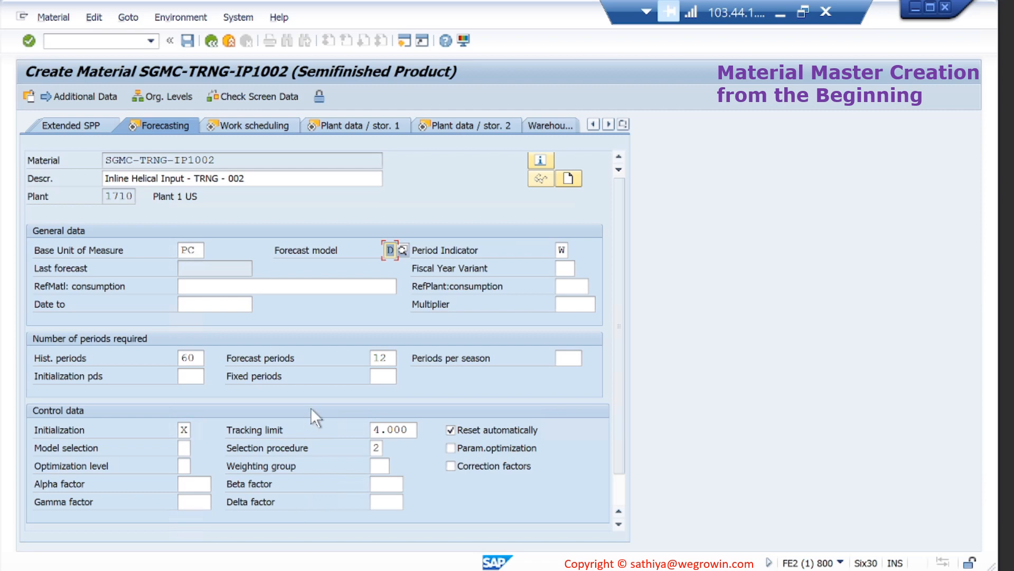
key("Return")
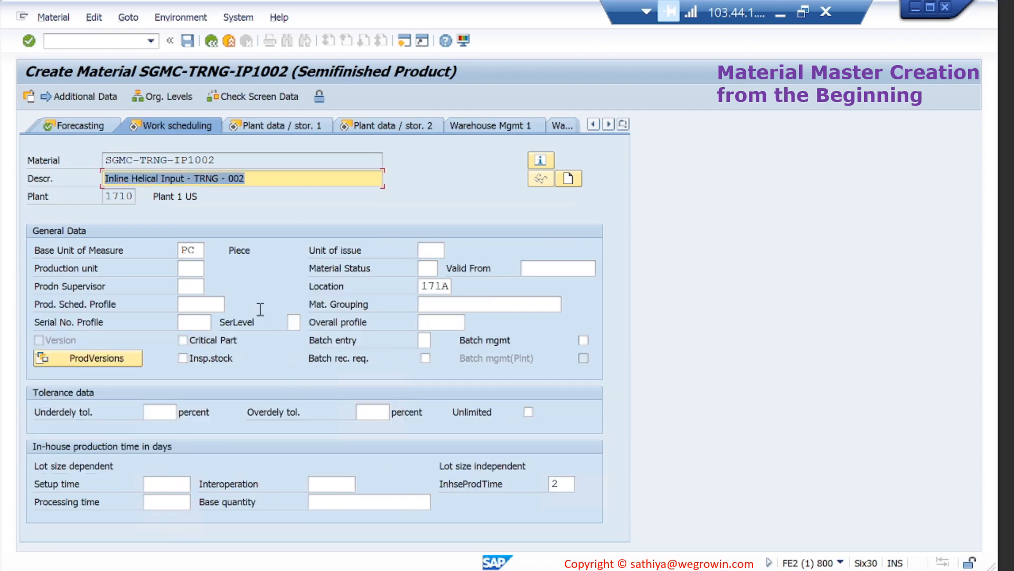
Step: Compare the Work scheduling data of both materials, and advance each to its Plant data / stor. 1 view
mouse_move(265, 569)
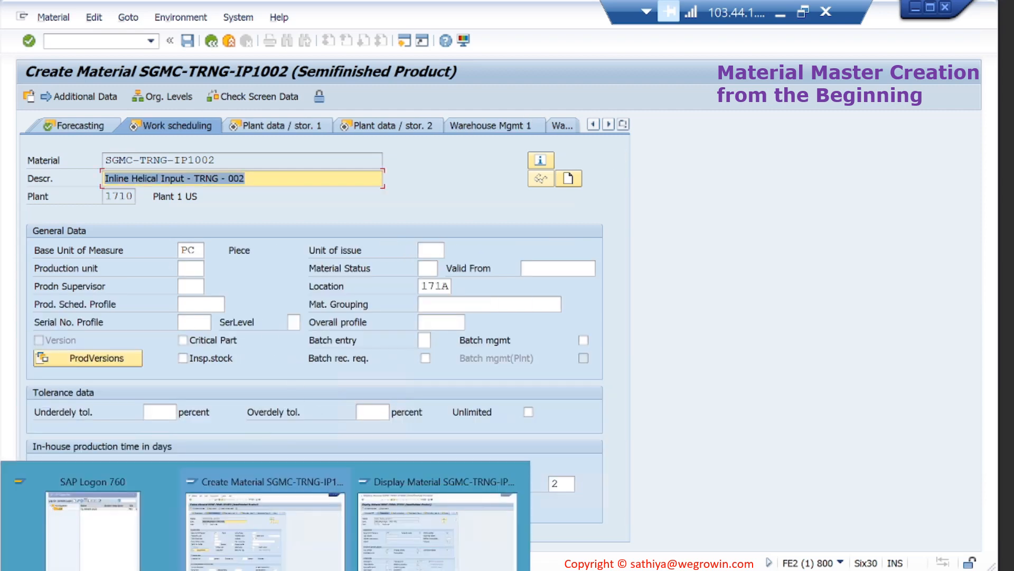
left_click(429, 518)
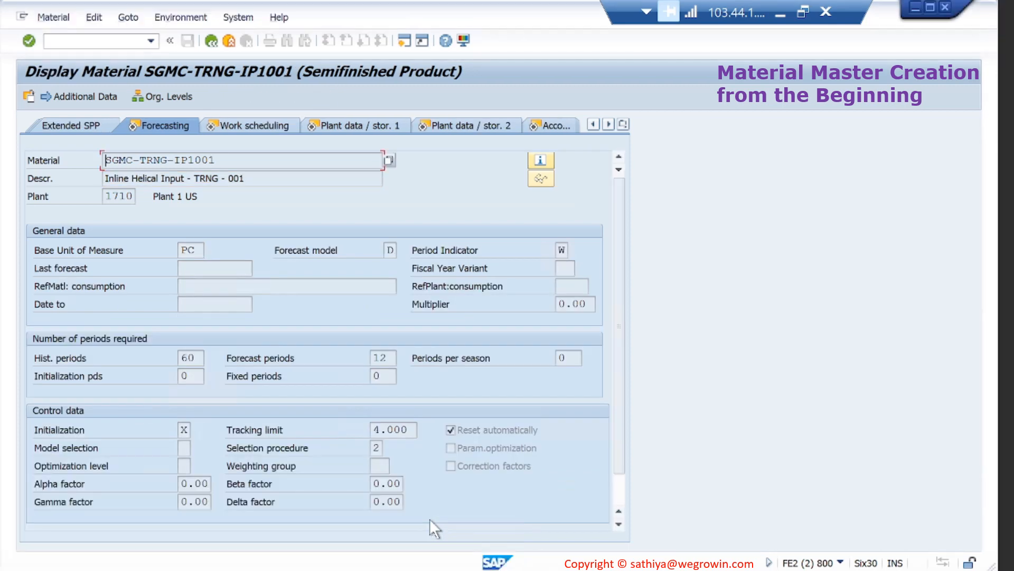
key("Return")
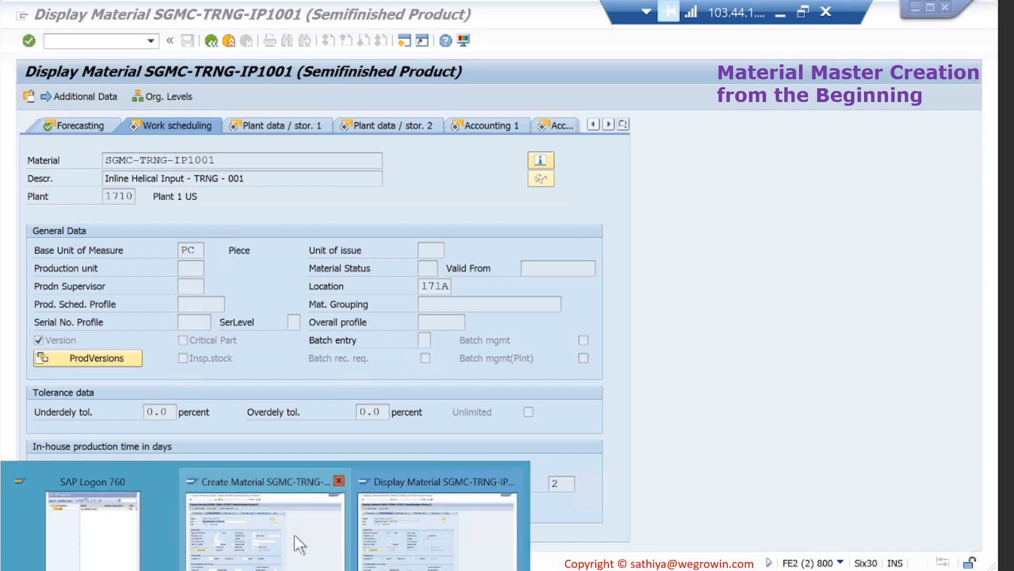
left_click(294, 534)
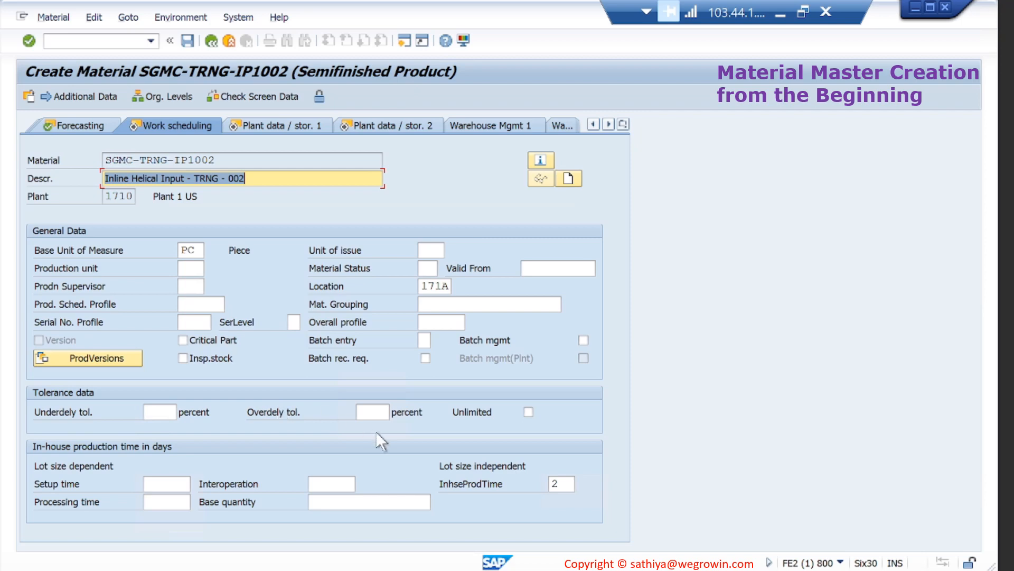
double_click(563, 490)
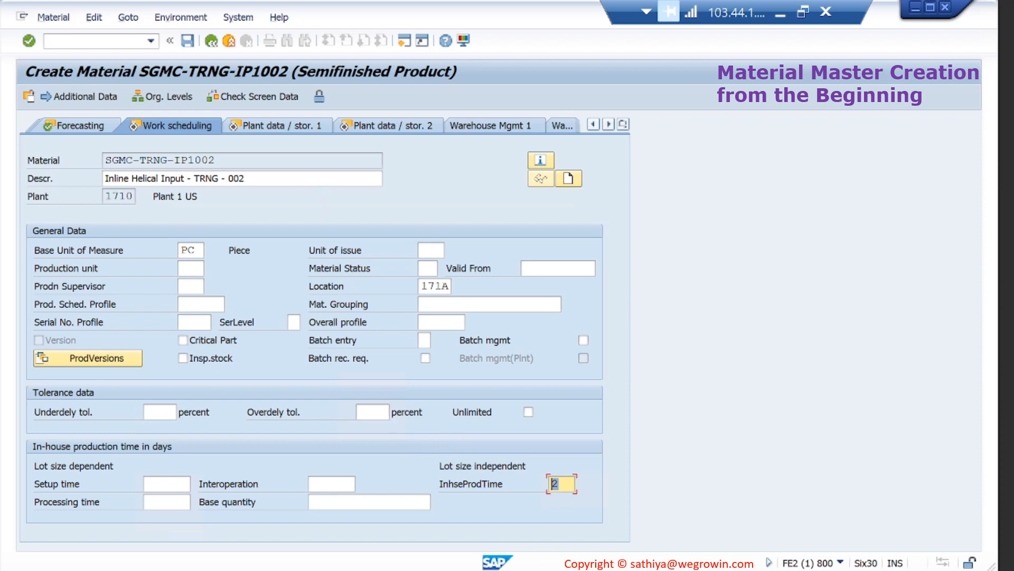
left_click(463, 559)
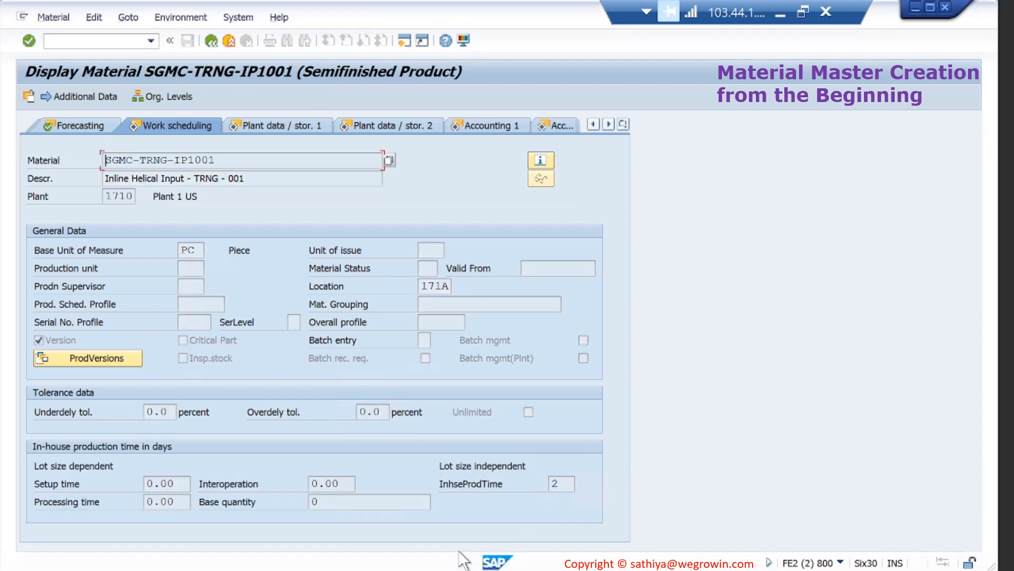
key("Return")
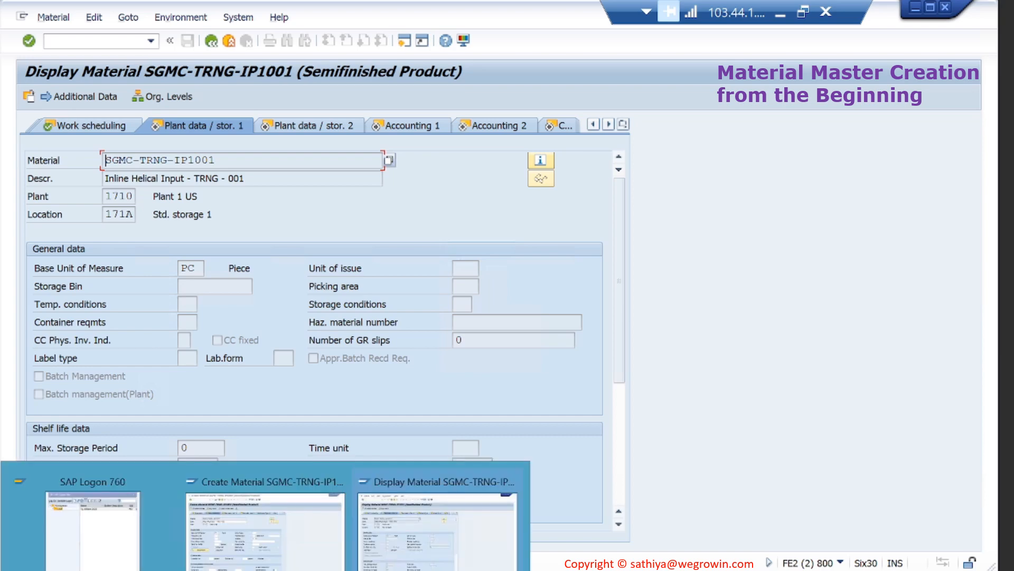
left_click(309, 565)
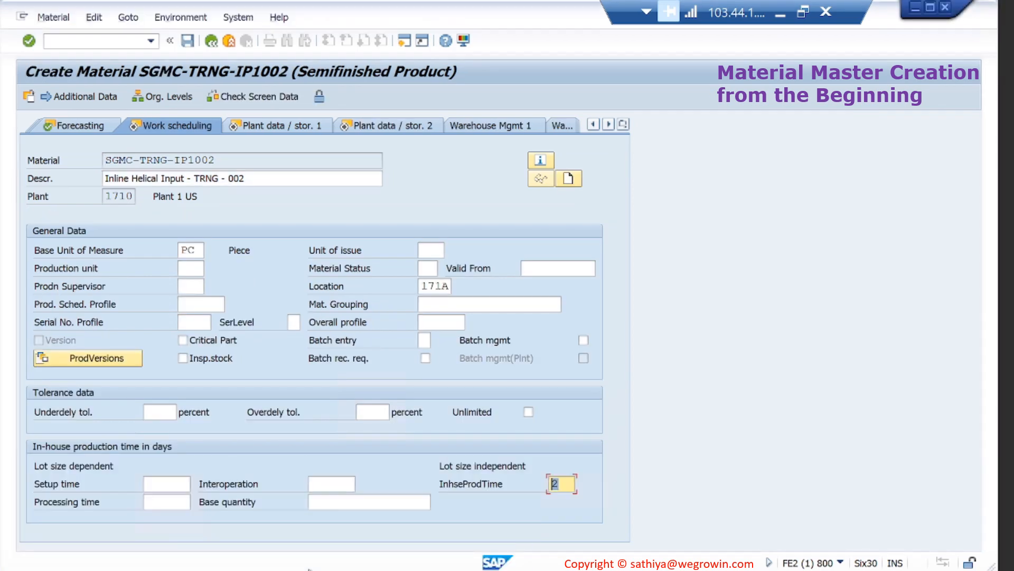
key("Return")
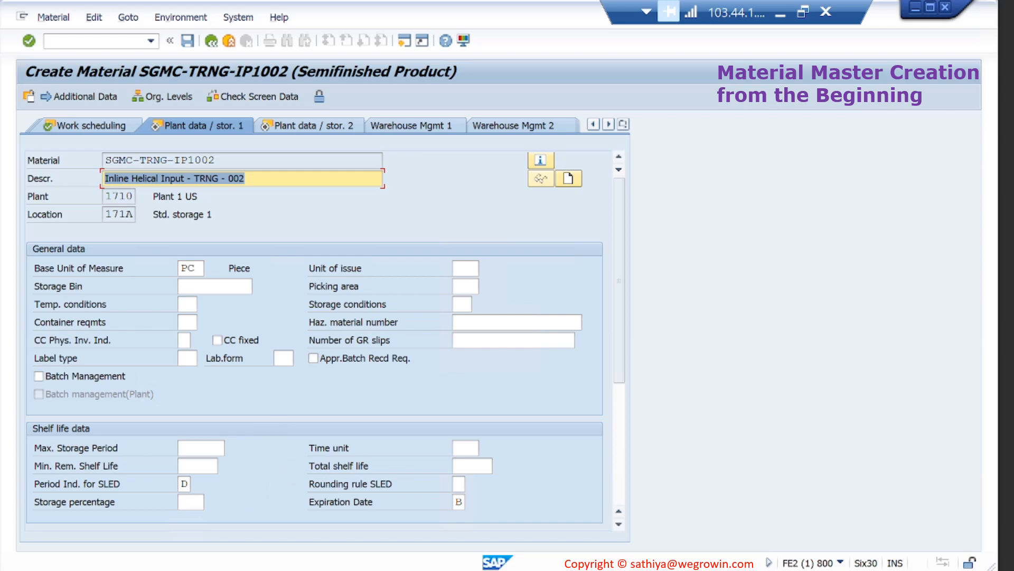
Step: Compare the new material's Plant data / stor. 1 view with SGMC-TRNG-IP1001's, and advance both to Plant data / stor. 2
left_click(356, 499)
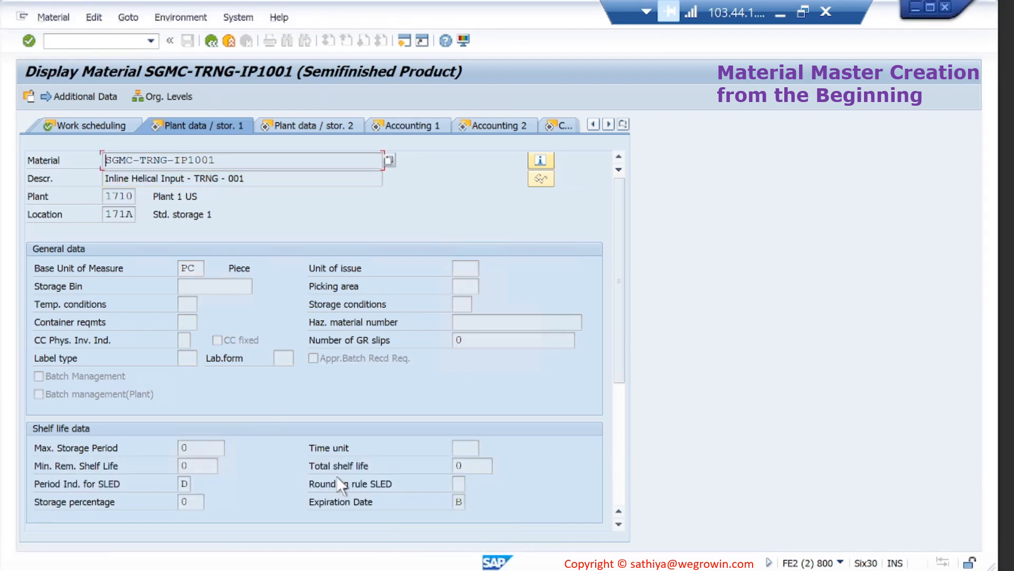
mouse_move(265, 570)
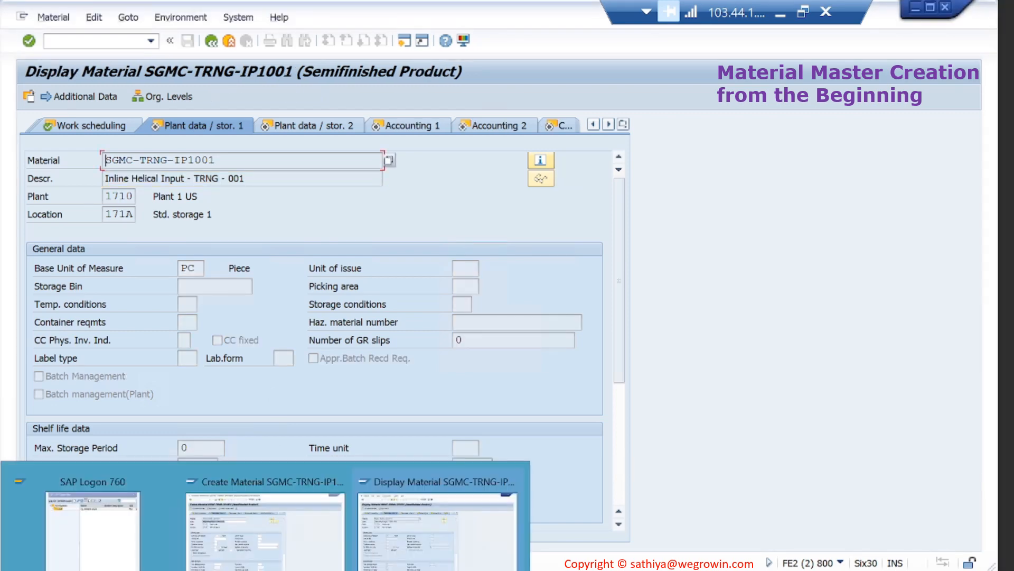
left_click(392, 526)
key("Return")
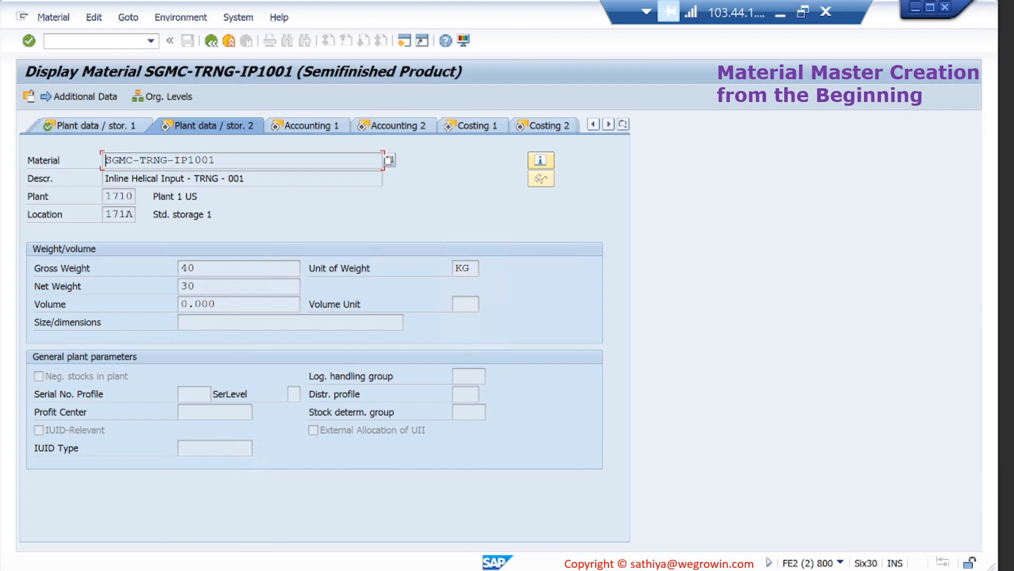
mouse_move(249, 566)
left_click(299, 518)
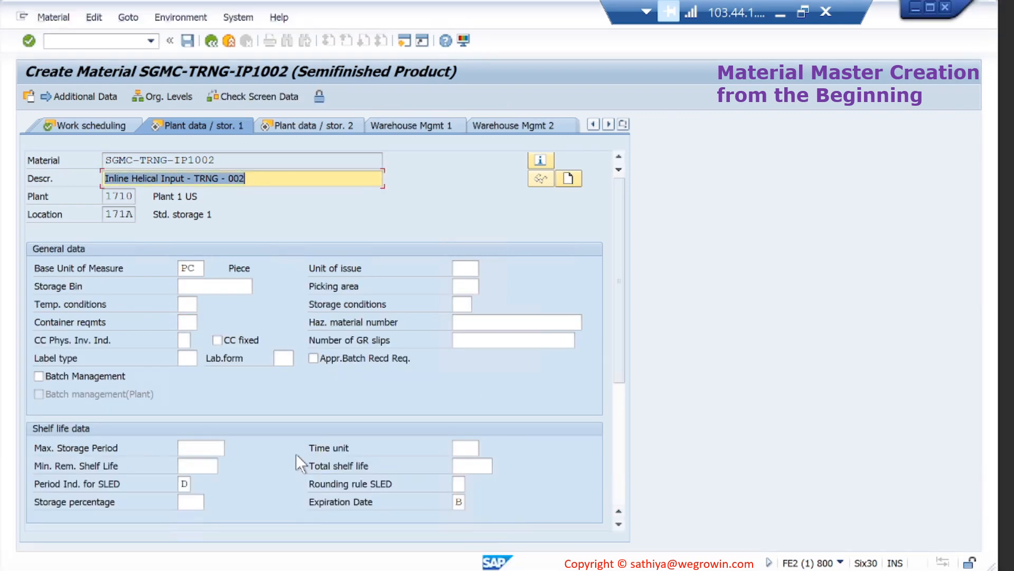
key("Return")
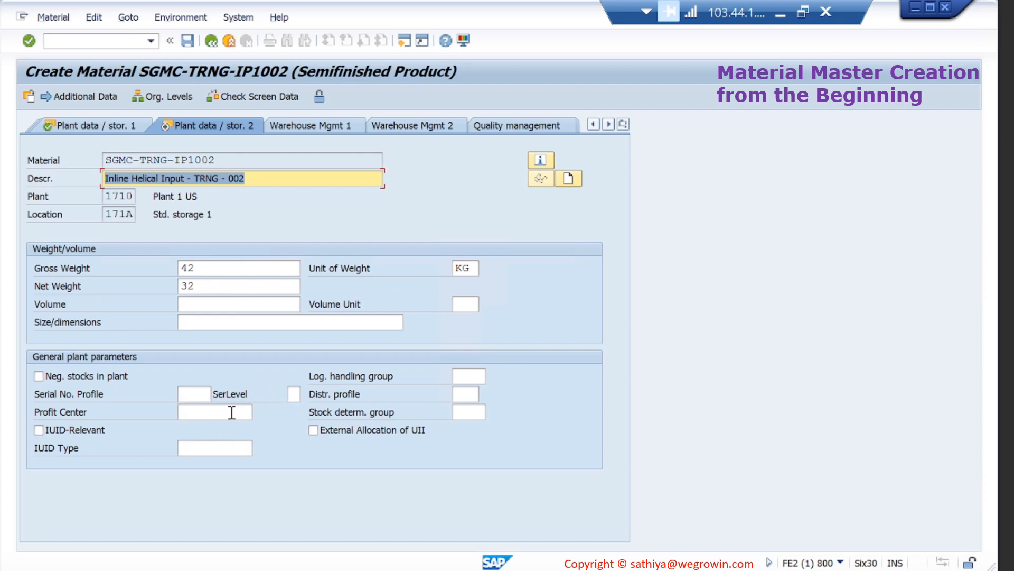
Step: Advance both materials to their Accounting 1 views, leaving the new material's profit center blank
key("Return")
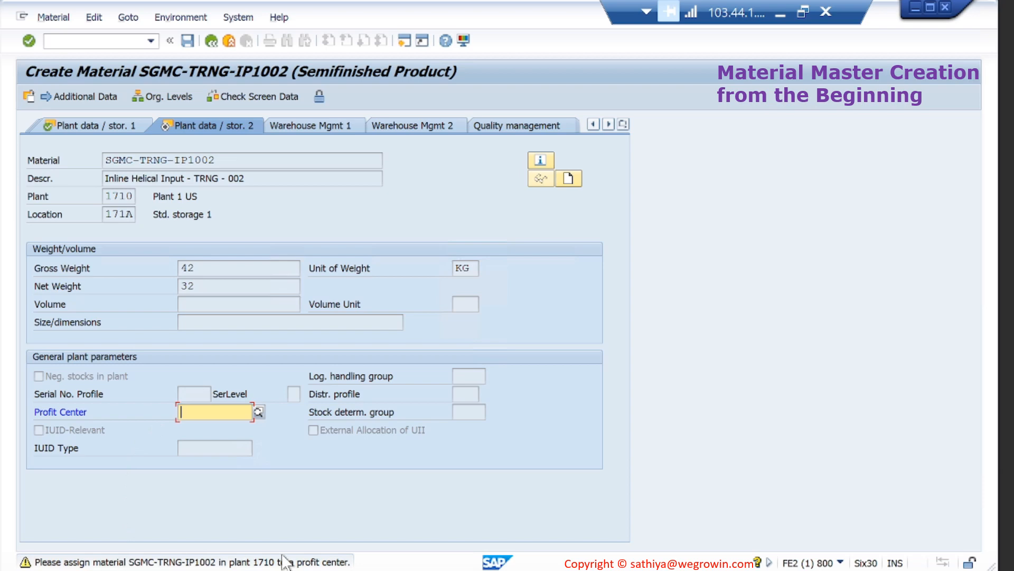
key("Return")
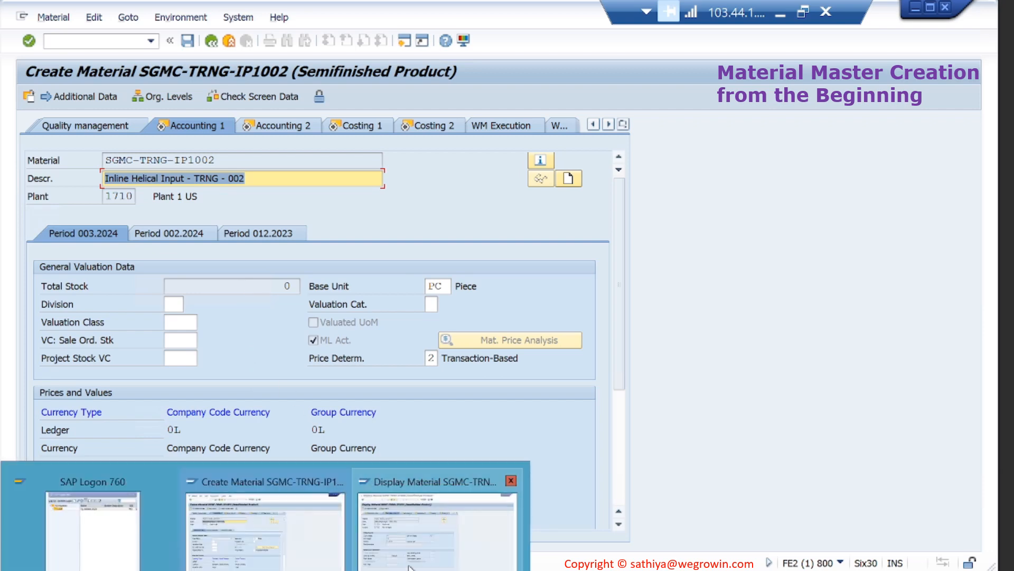
left_click(382, 491)
key("Return")
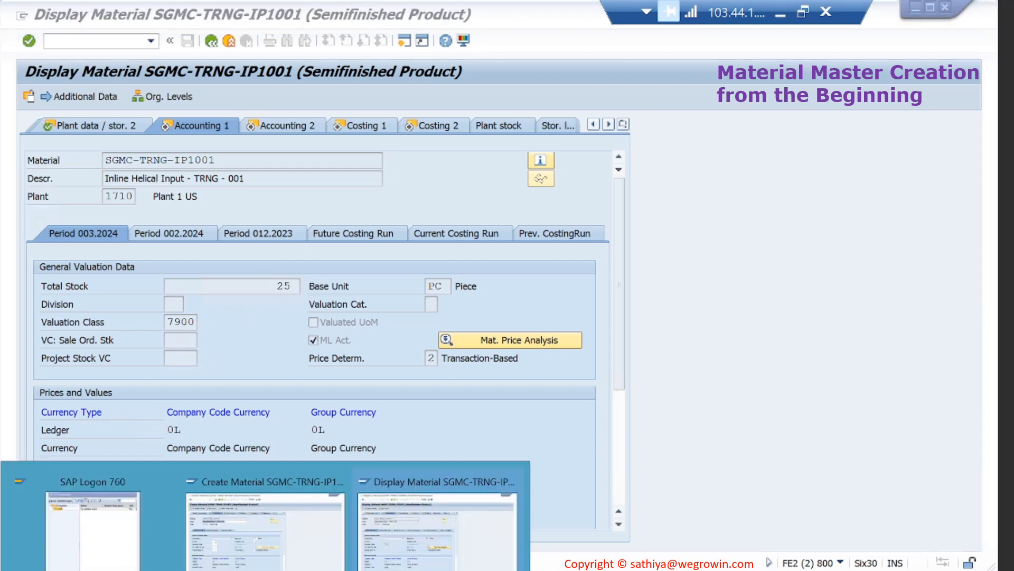
Step: Set the new material's valuation class to 7900 (Semifinished Goods)
left_click(267, 523)
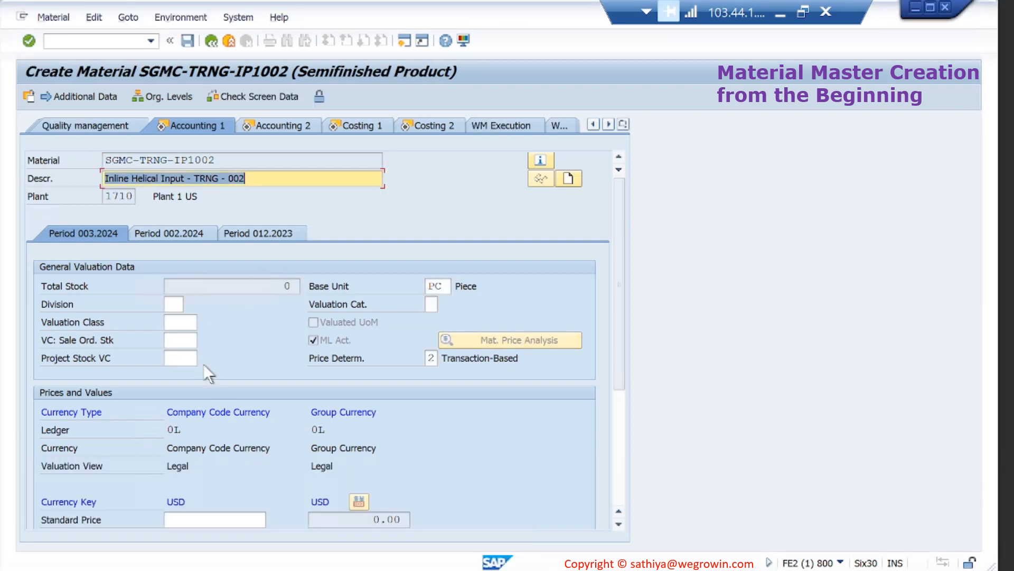
left_click(180, 321)
left_click(204, 323)
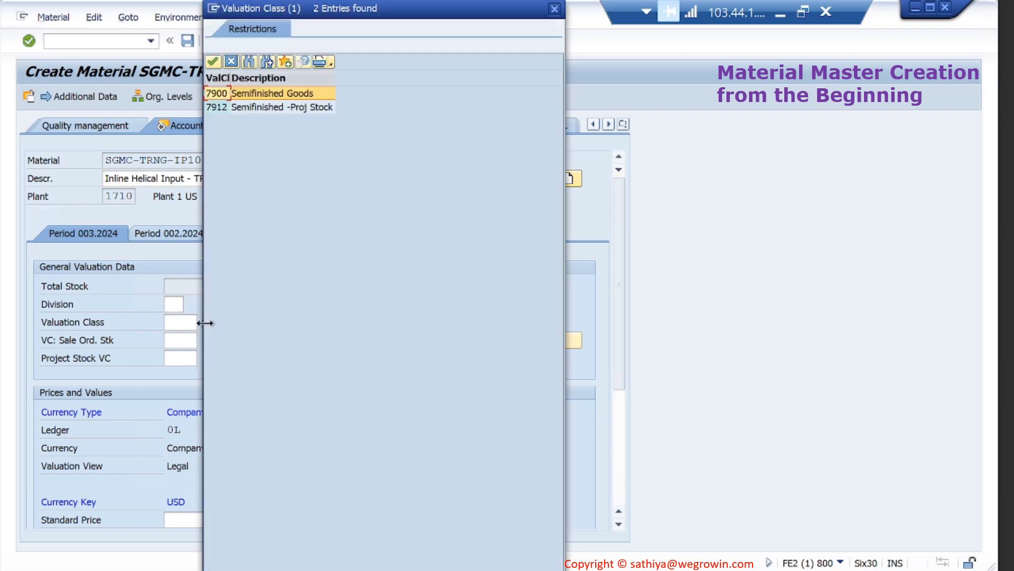
double_click(281, 93)
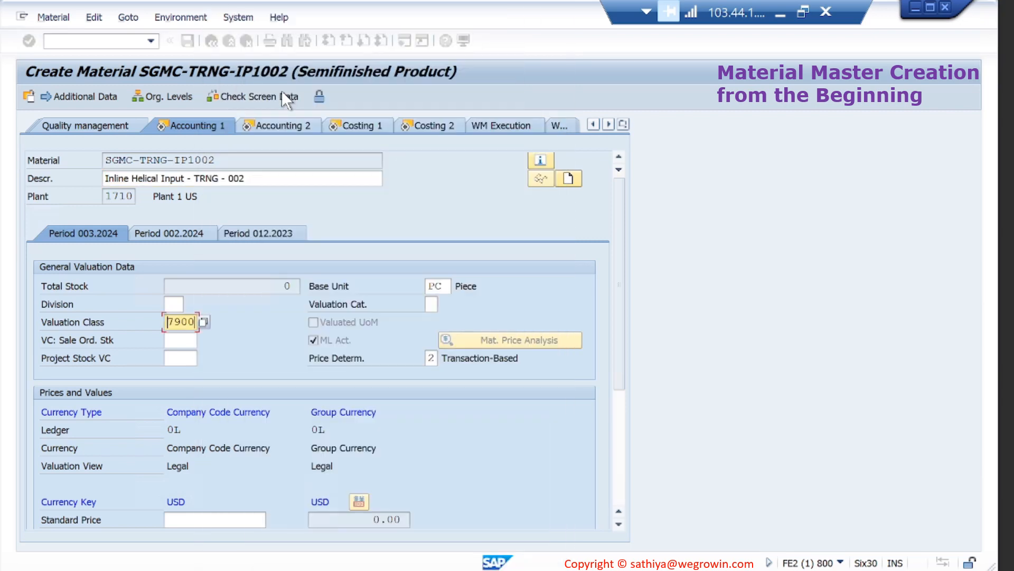
Step: Set the new material's standard price to 25 USD in the company code currency and apply the entry
scroll(222, 357, "down", 5)
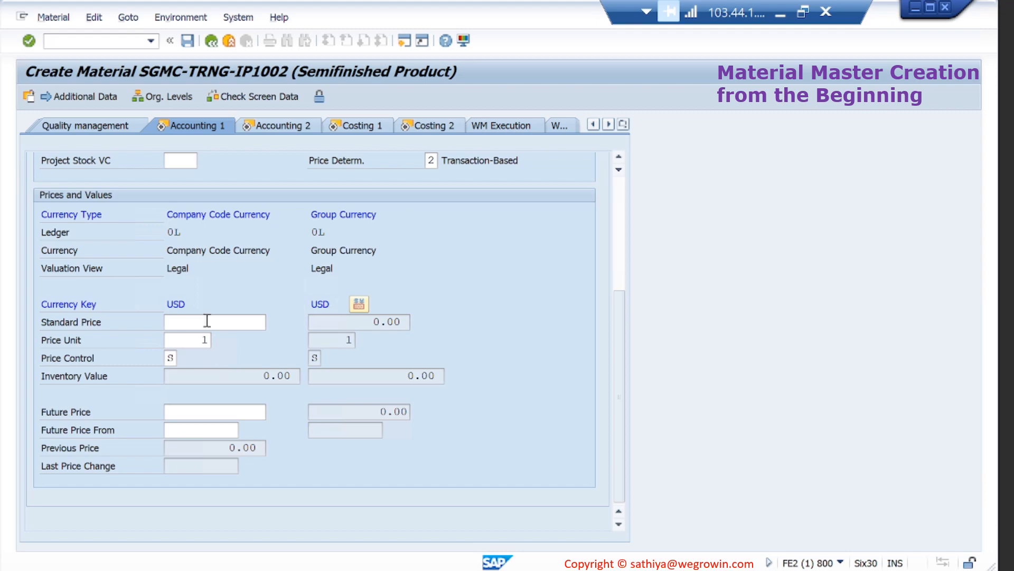
left_click(243, 320)
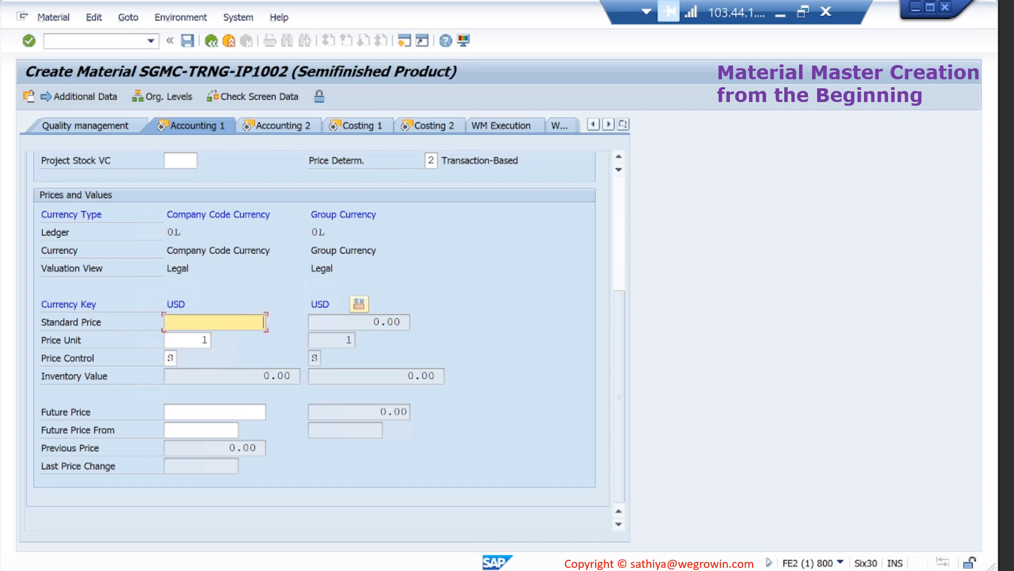
left_click(437, 523)
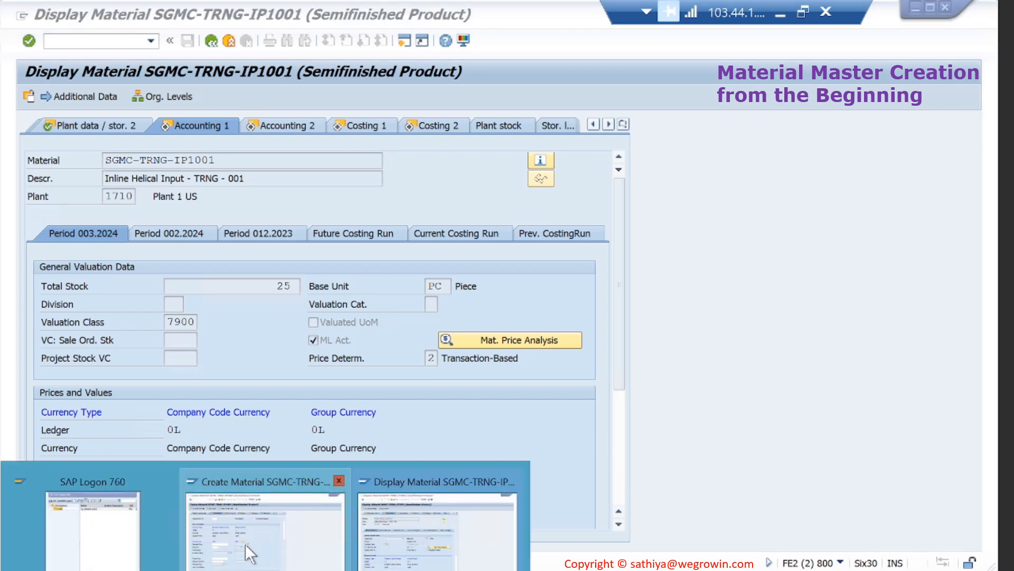
left_click(246, 539)
type("25")
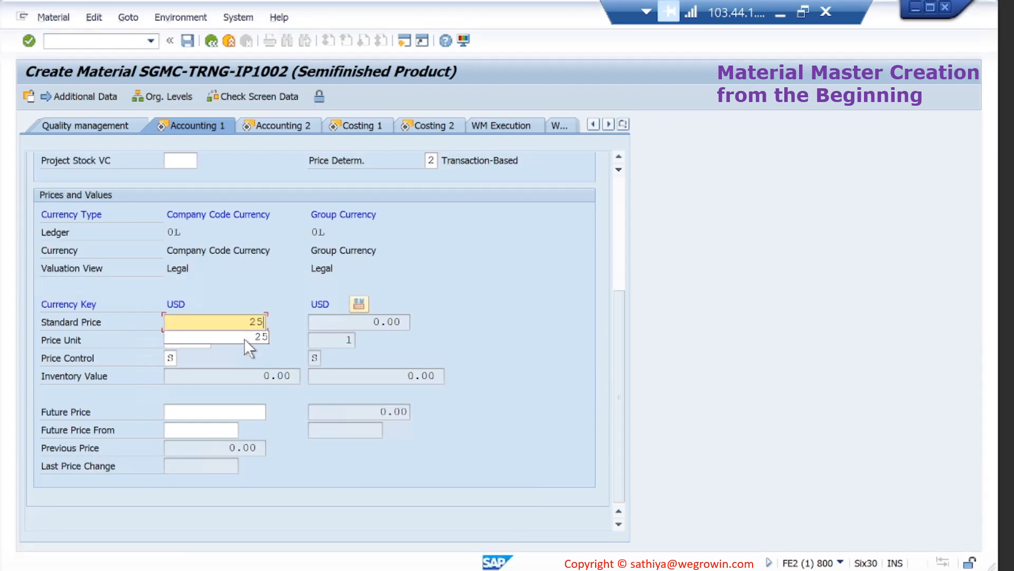
left_click(523, 274)
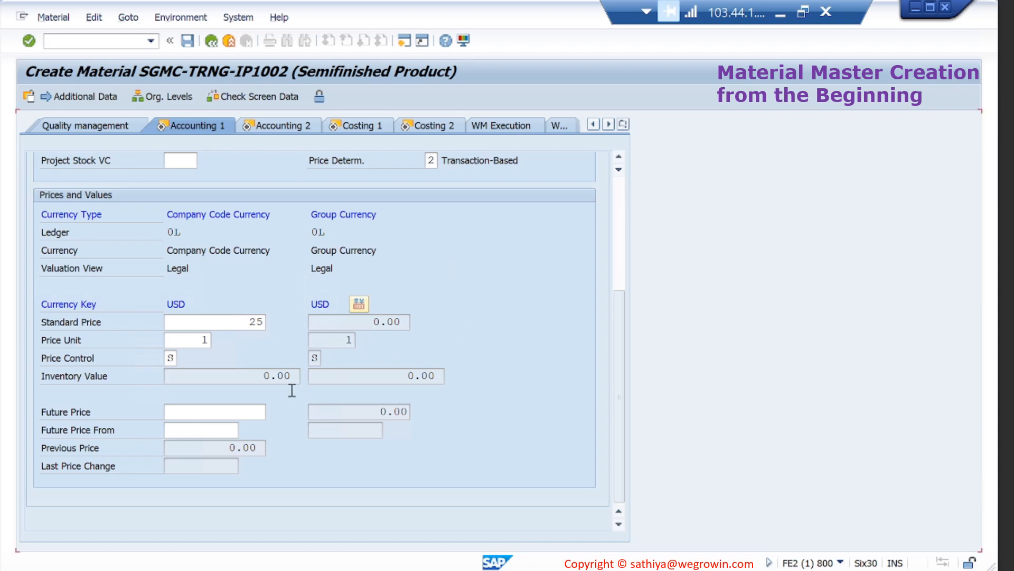
key("Return")
Step: Check the prices and values in SGMC-TRNG-IP1001's Accounting 1 view, and advance that material to Accounting 2
scroll(236, 403, "down", 3)
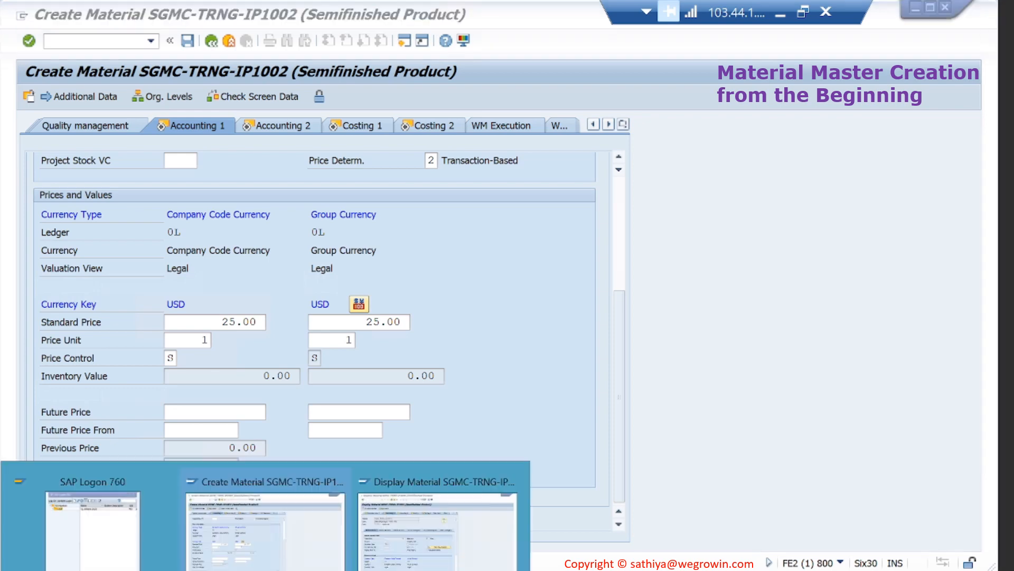
left_click(420, 542)
scroll(429, 480, "down", 4)
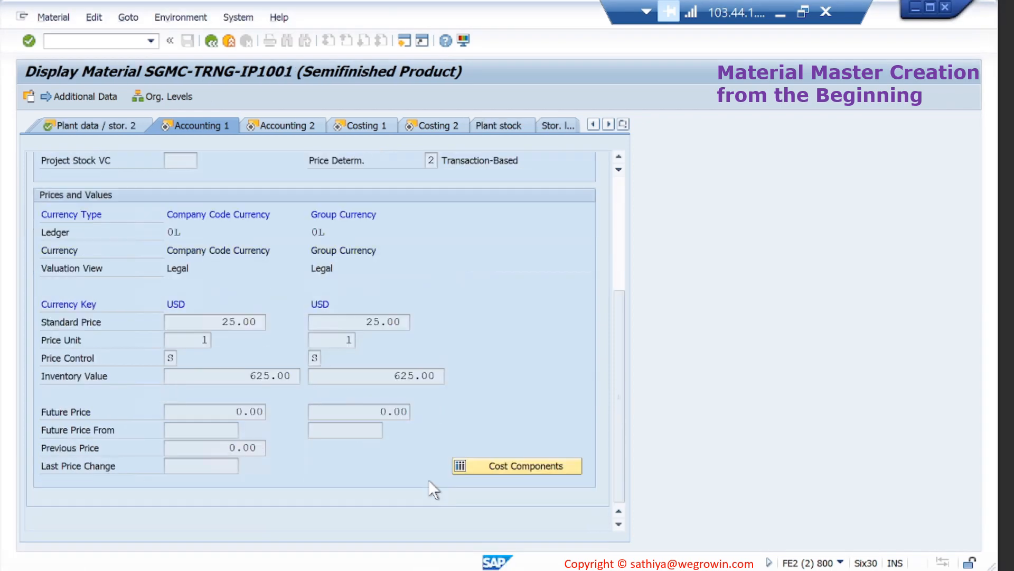
scroll(429, 479, "up", 4)
key("Return")
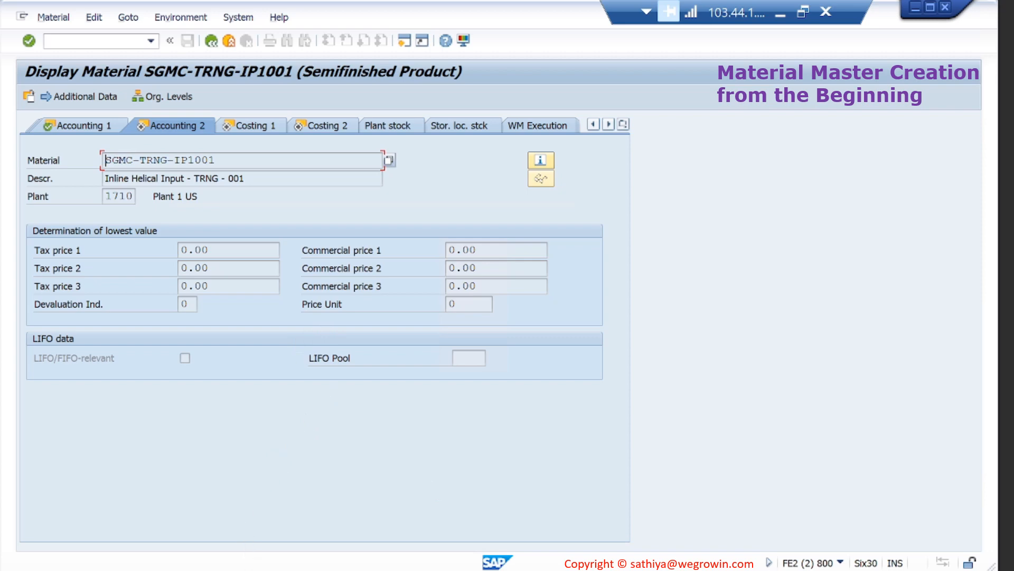
Step: Advance both materials to their Costing 1 views, leaving the new material's Accounting 2 fields blank
left_click(284, 544)
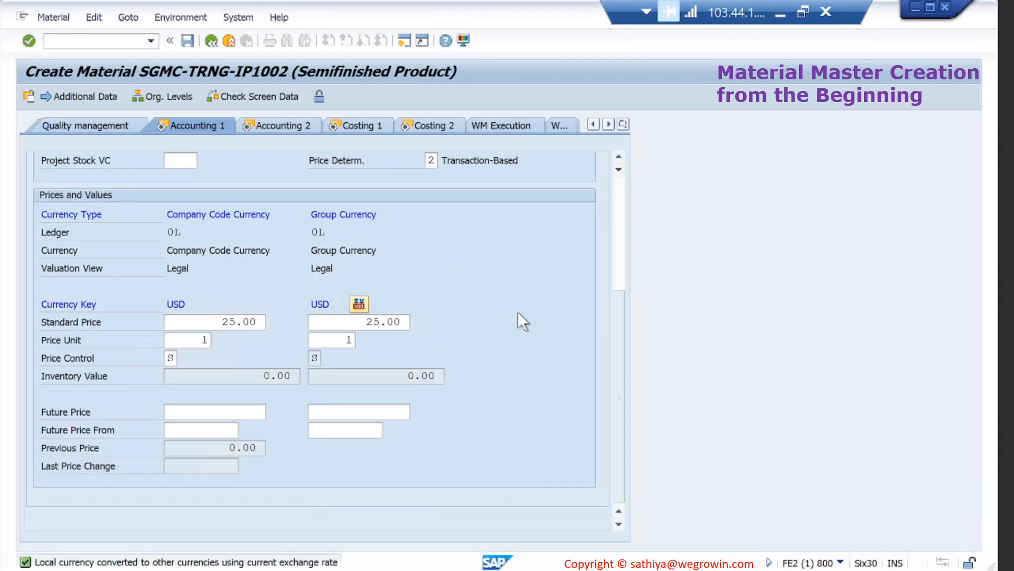
key("Return")
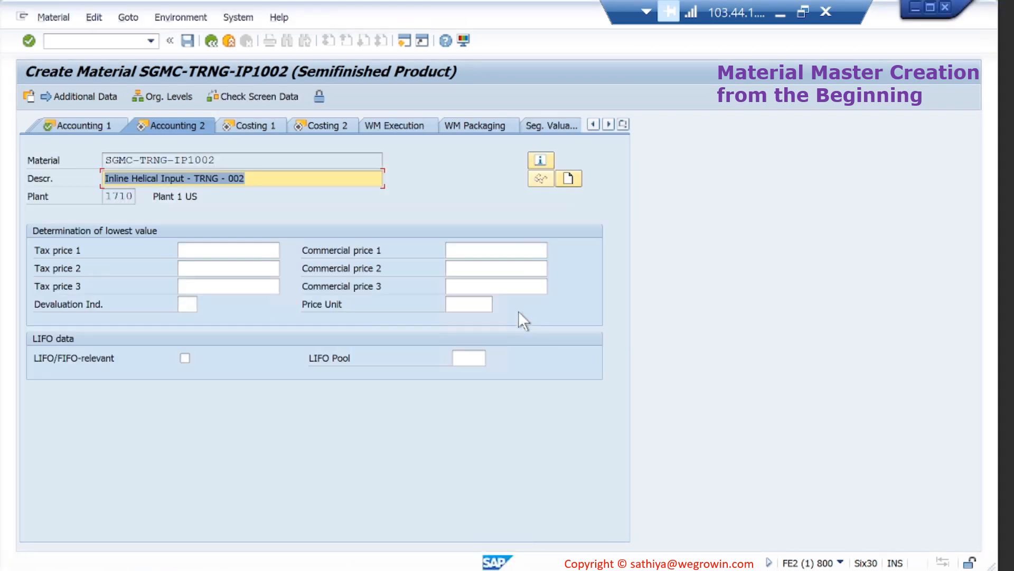
key("Return")
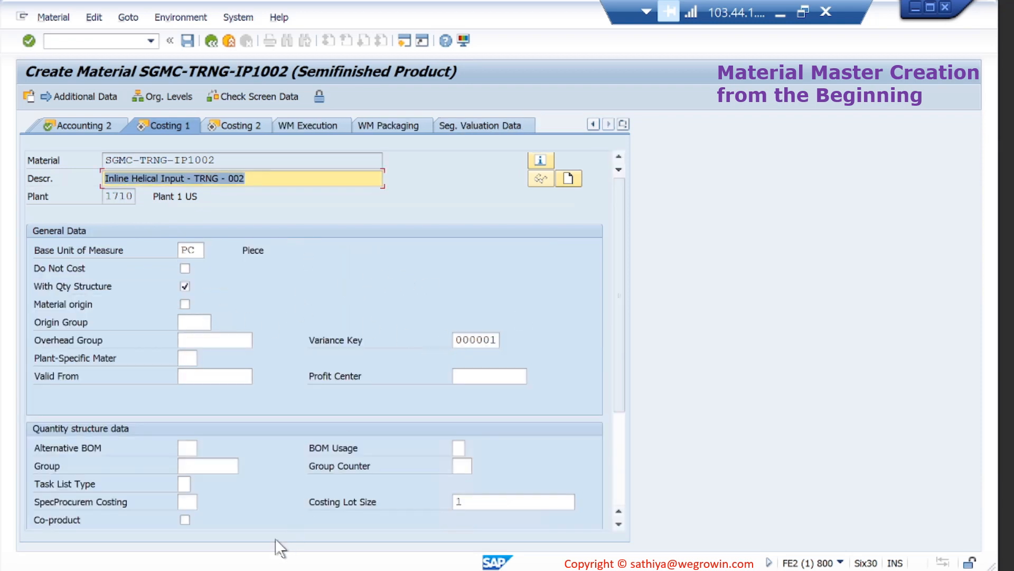
left_click(410, 563)
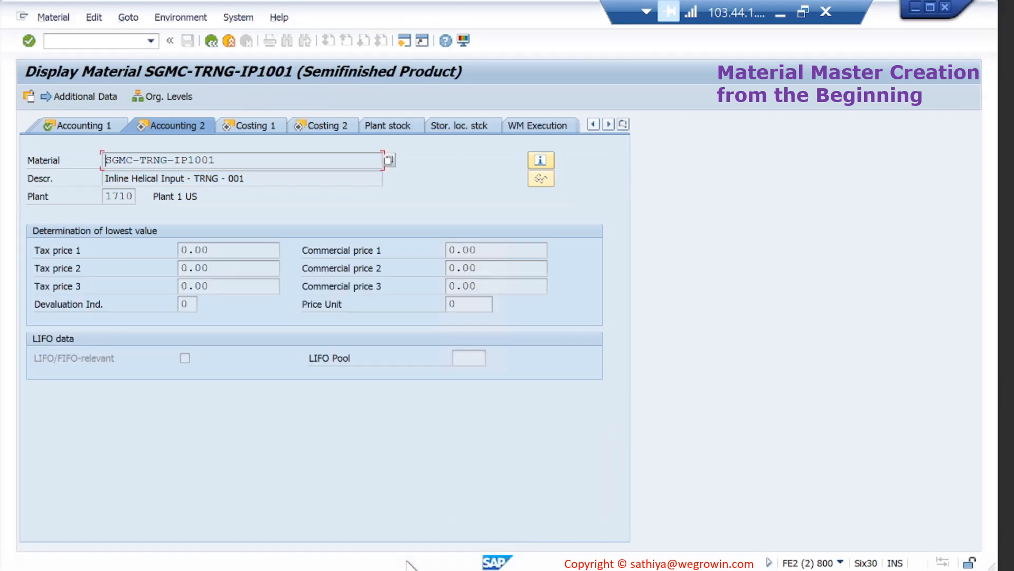
key("Return")
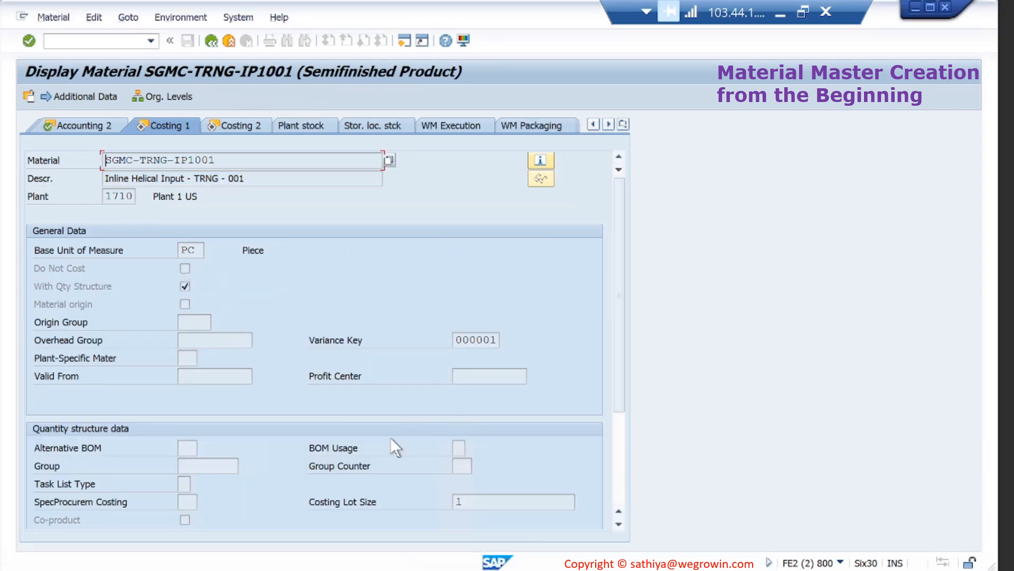
Step: Compare the Costing 1 data of both materials, and advance both to their Costing 2 views without changing the new material's entries
scroll(380, 497, "down", 3)
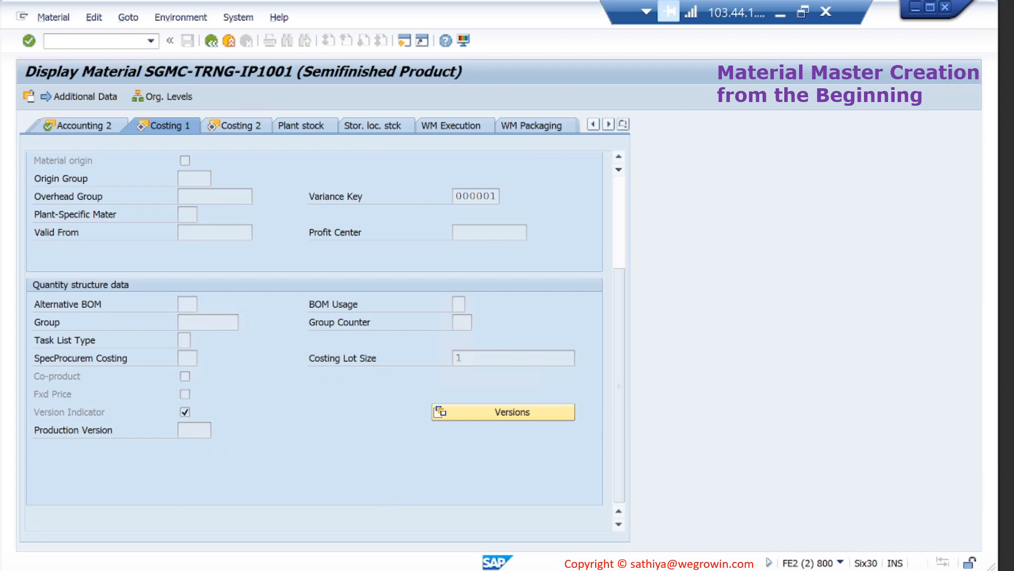
left_click(294, 555)
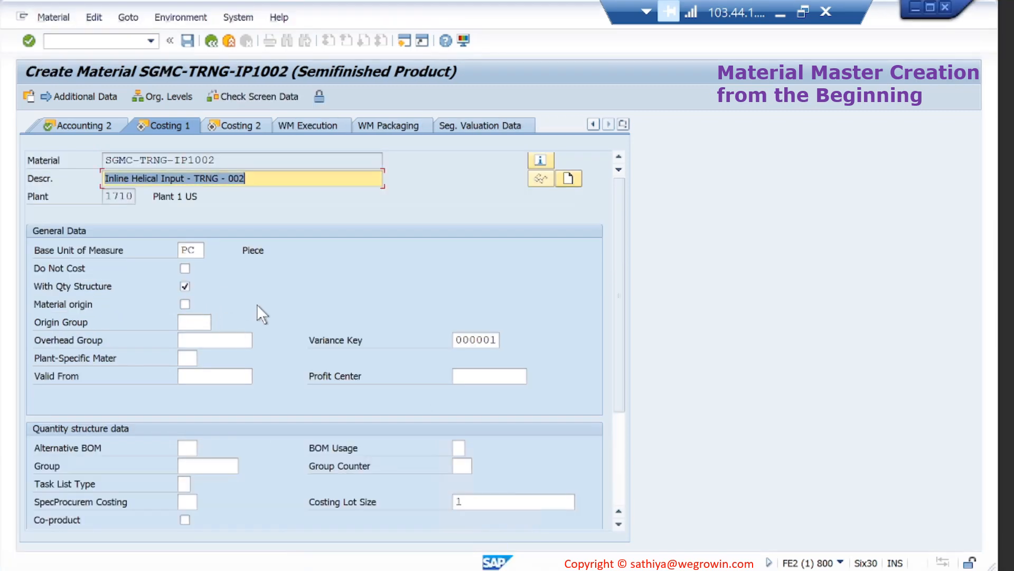
scroll(352, 410, "down", 3)
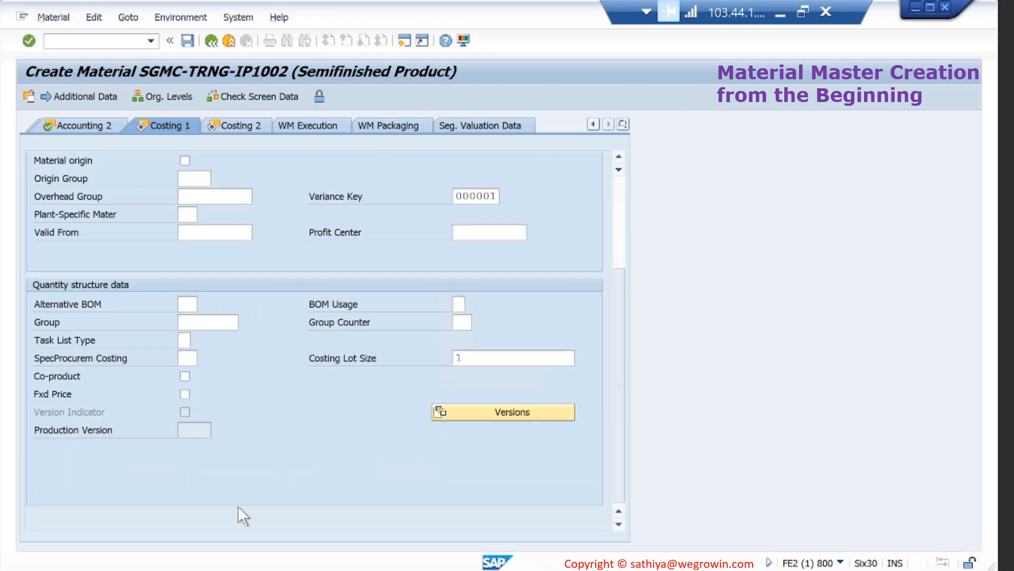
mouse_move(404, 537)
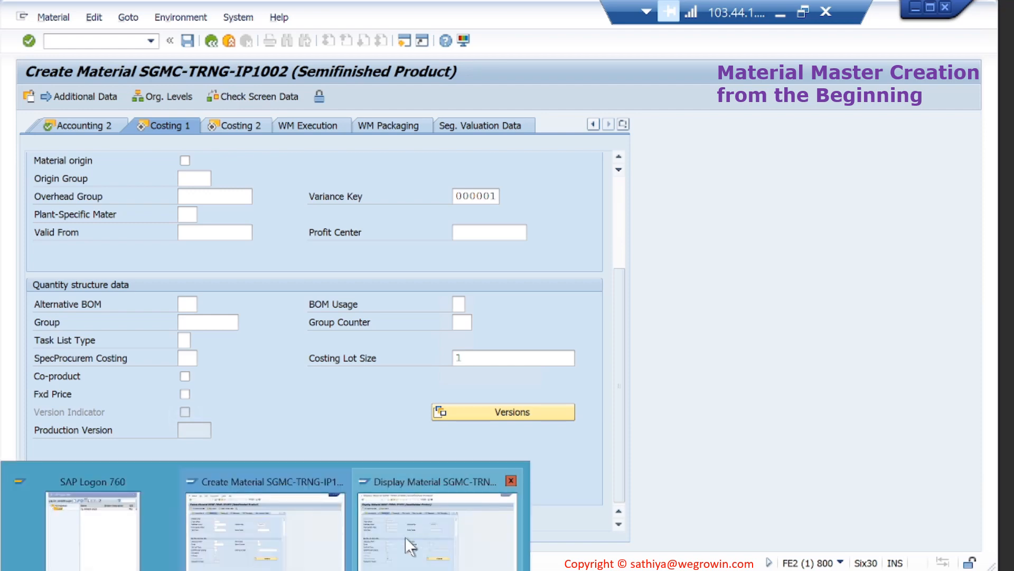
left_click(266, 534)
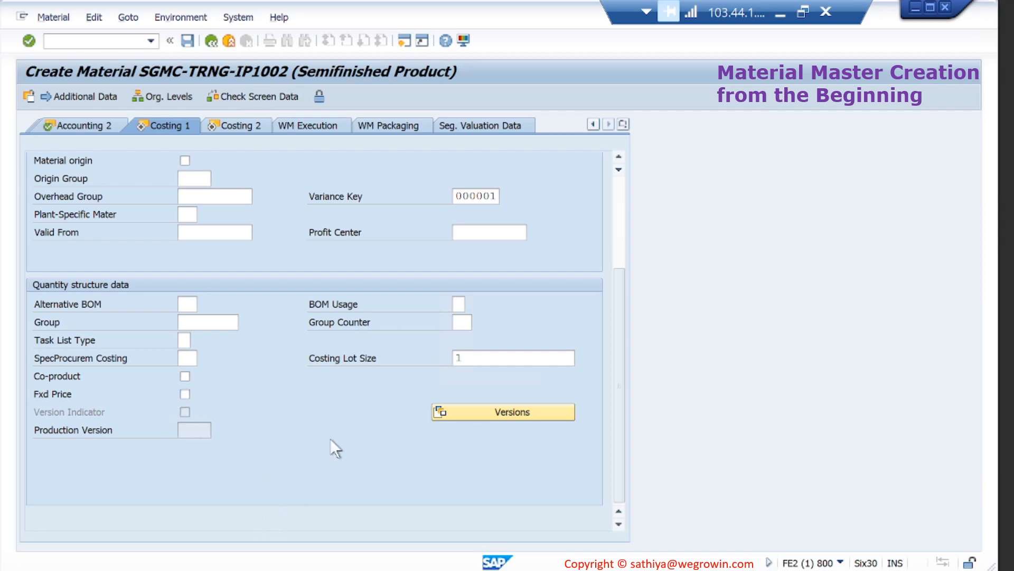
scroll(330, 439, "up", 3)
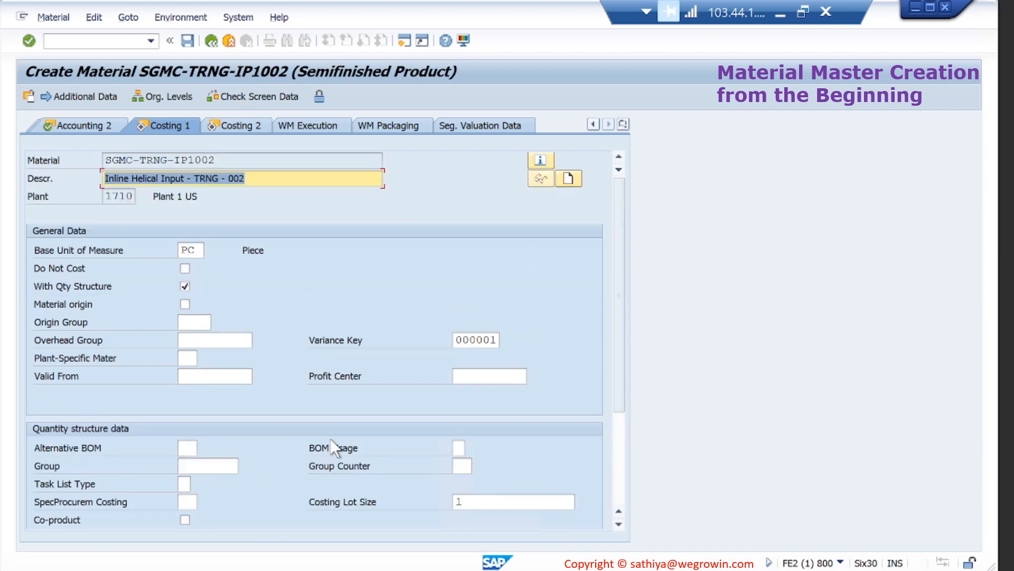
key("Return")
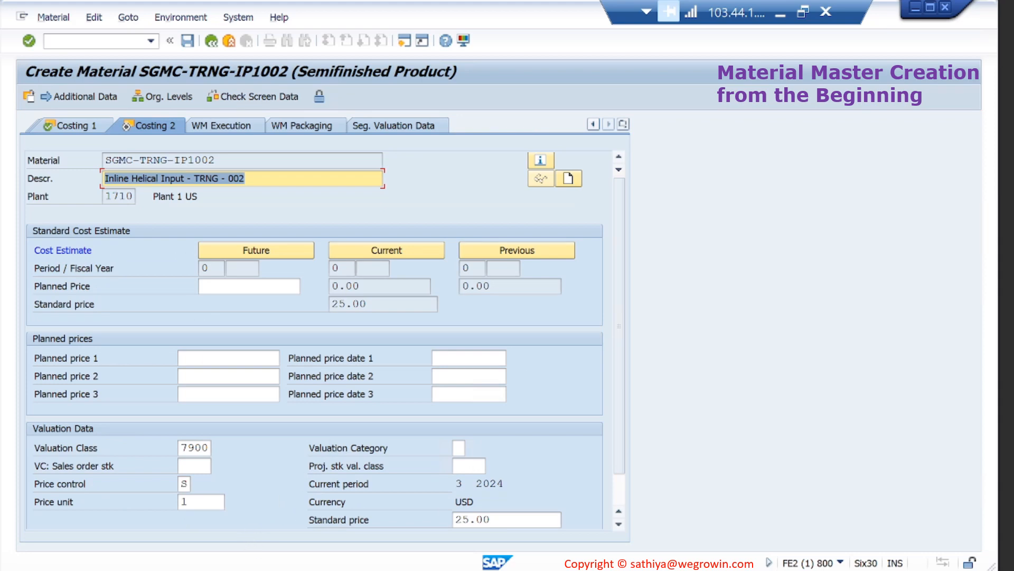
mouse_move(371, 563)
left_click(452, 519)
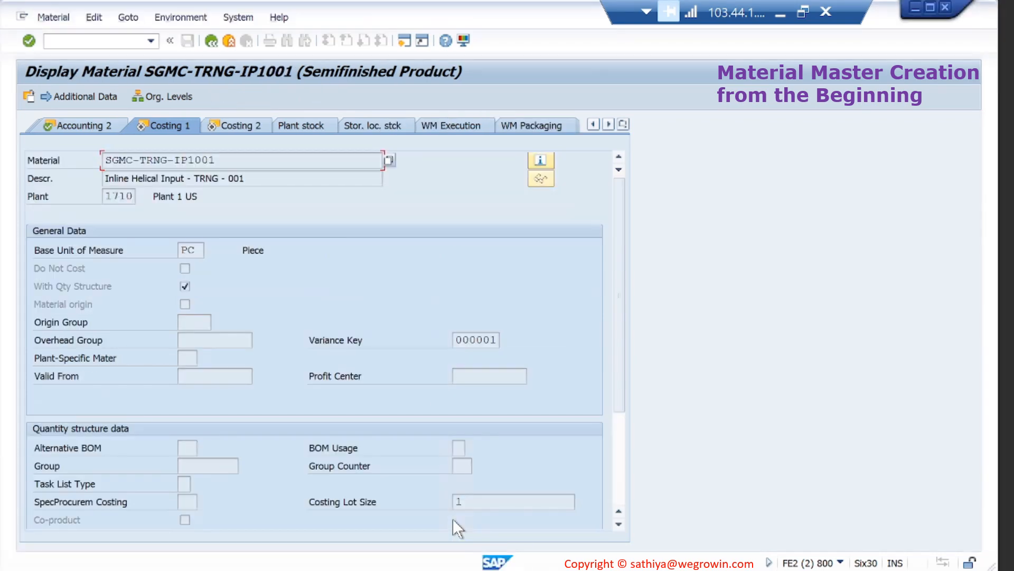
key("Return")
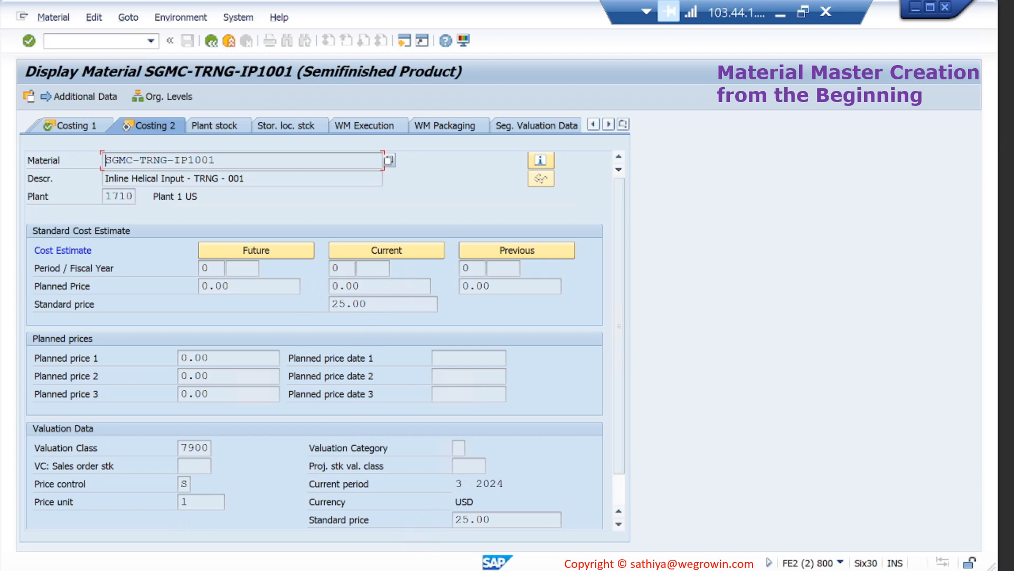
Step: Check the new material's Costing 2 data against SGMC-TRNG-IP1001, and save the new material
left_click(289, 531)
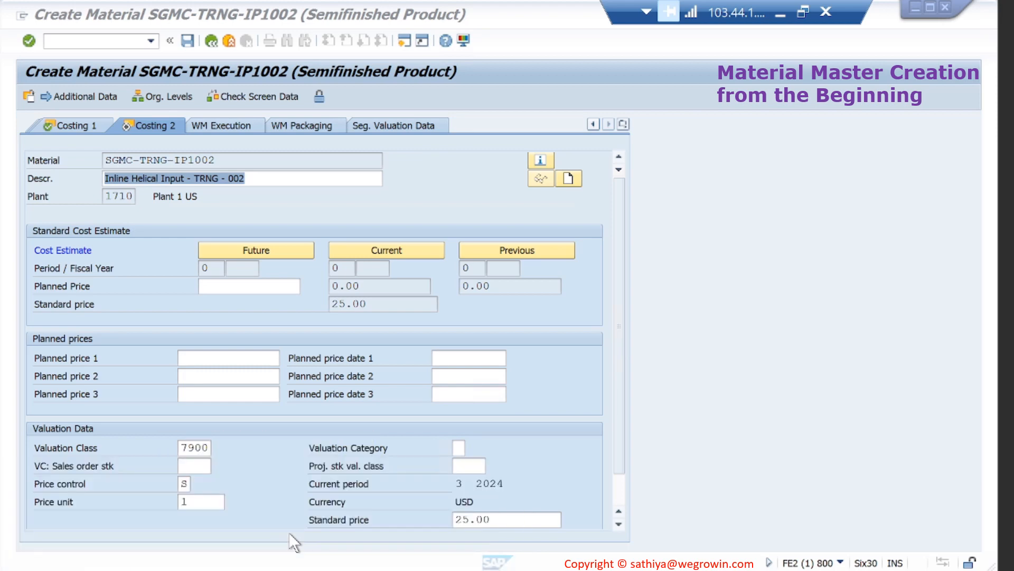
key("Return")
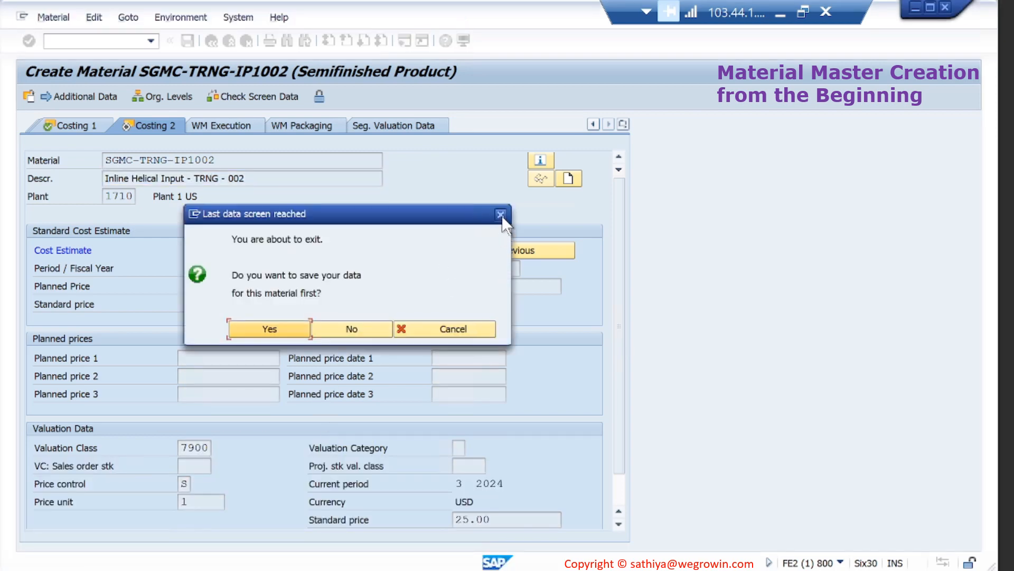
left_click(465, 326)
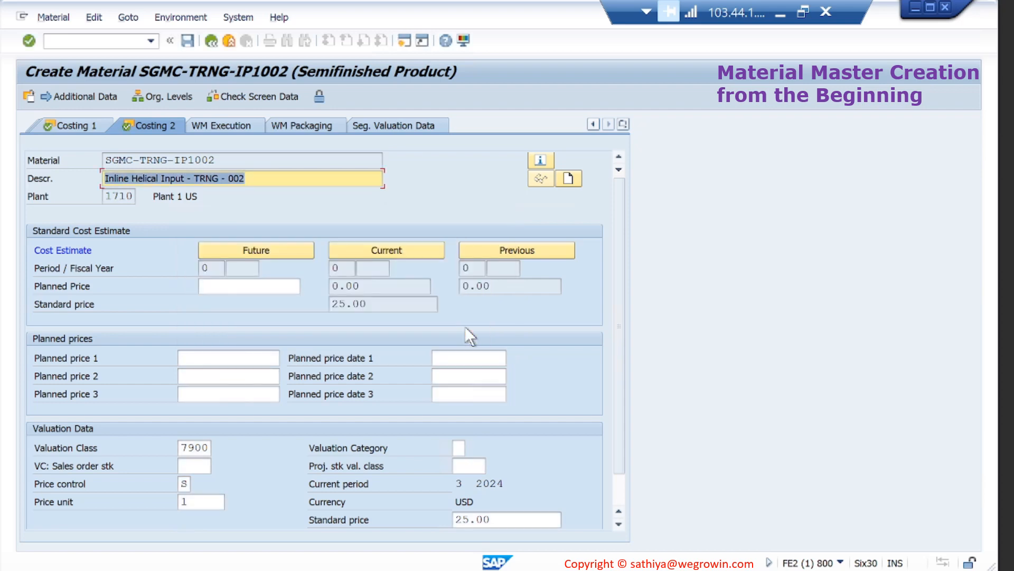
scroll(349, 468, "down", 1)
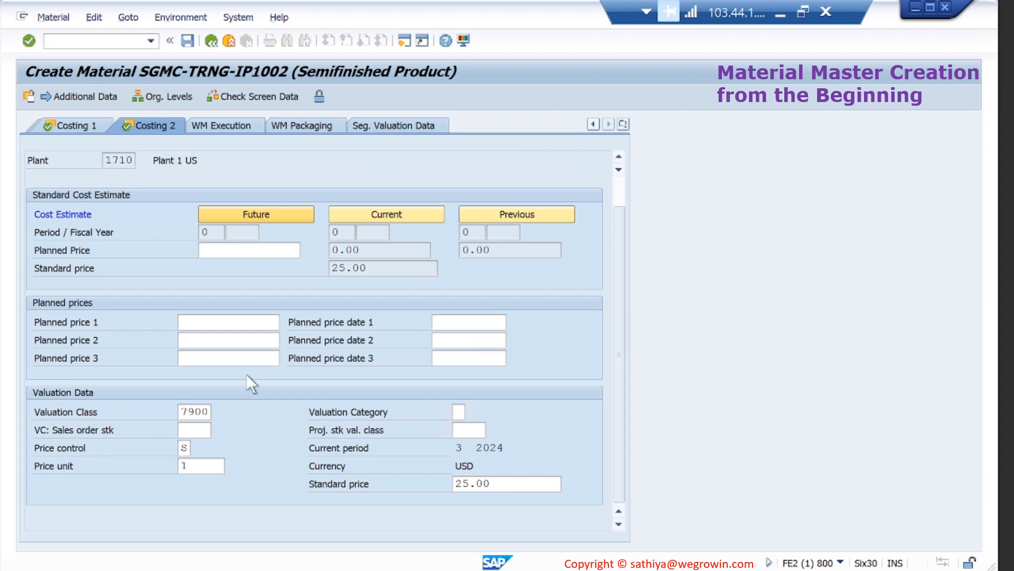
left_click(419, 552)
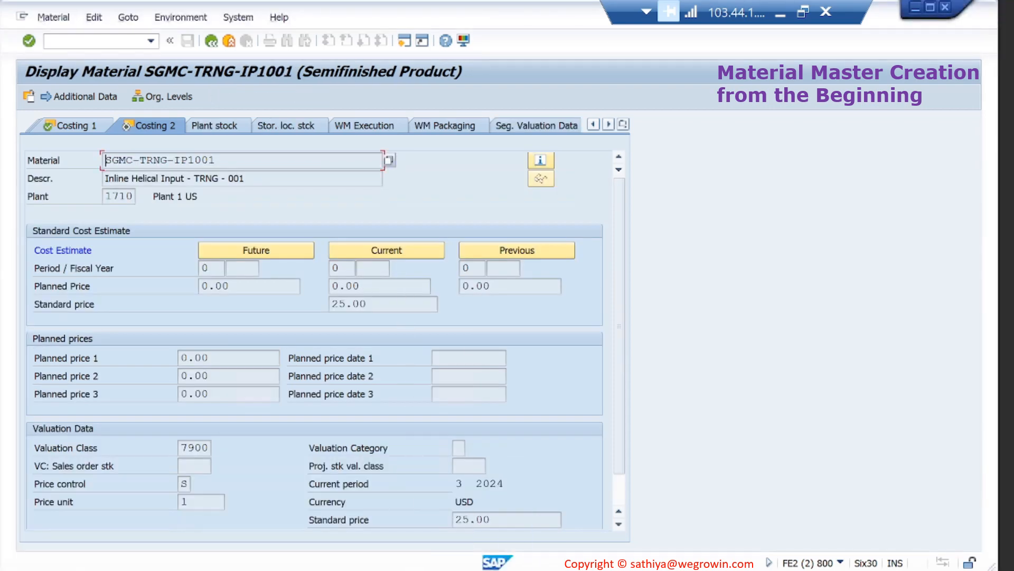
left_click(271, 555)
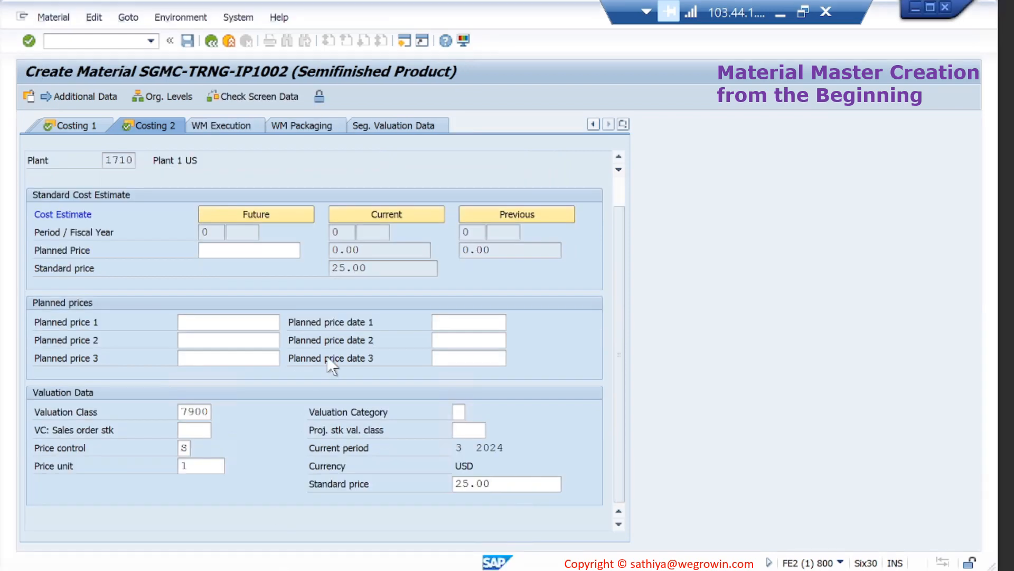
key("Return")
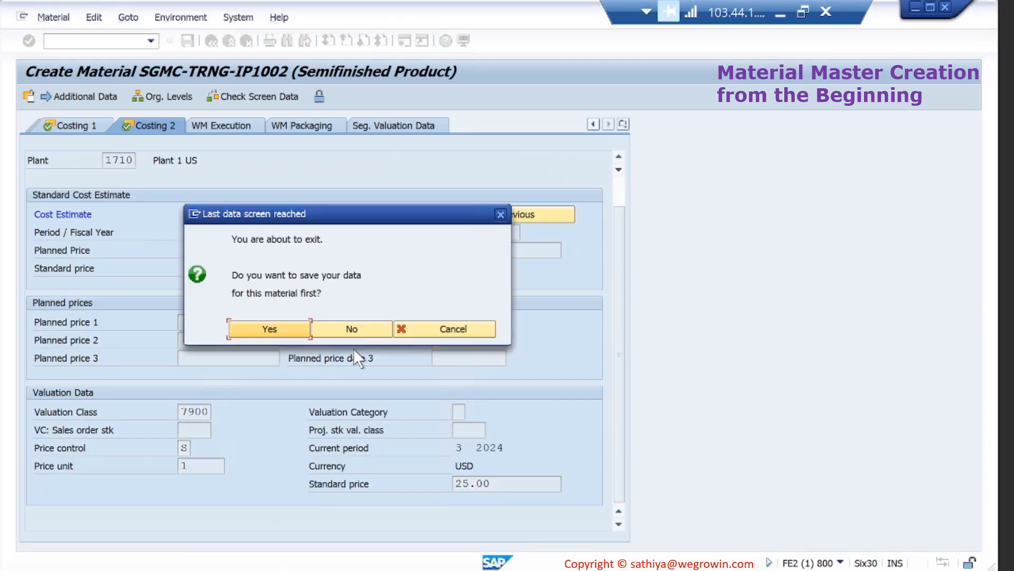
left_click(281, 323)
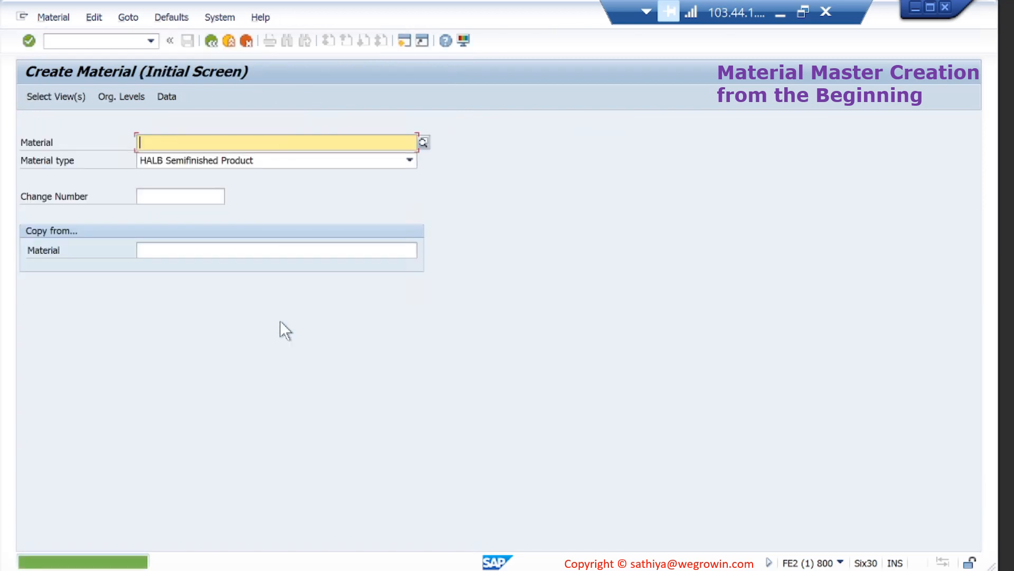
double_click(174, 563)
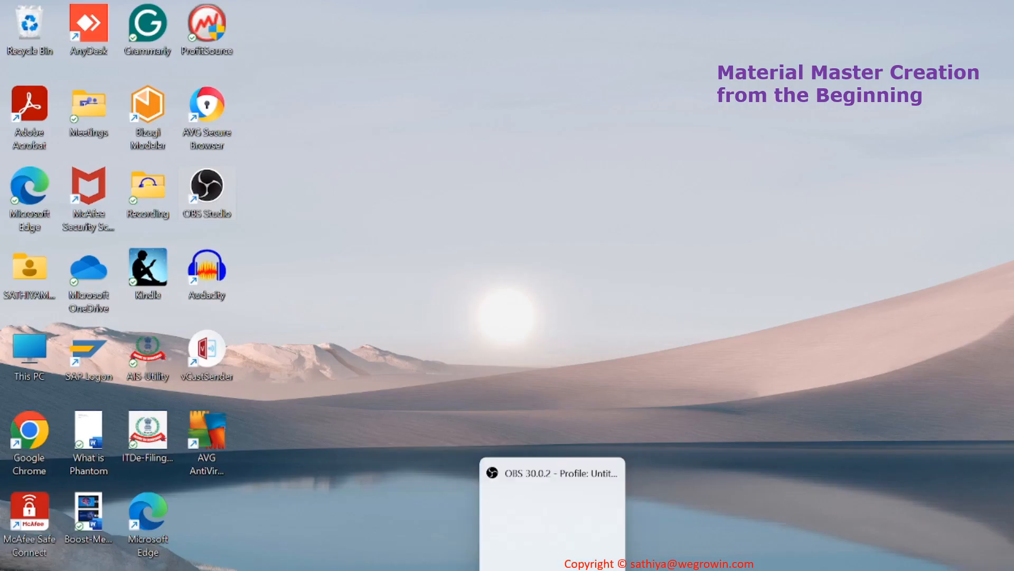
mouse_move(552, 570)
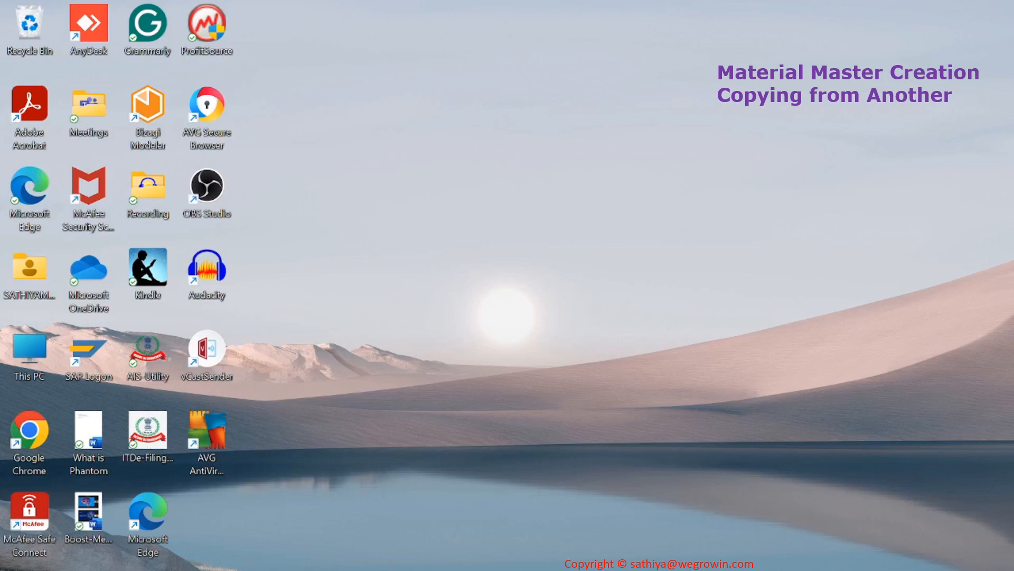
Step: Switch back to the SAP session and start transaction MM01 to create another material
mouse_move(519, 569)
left_click(567, 554)
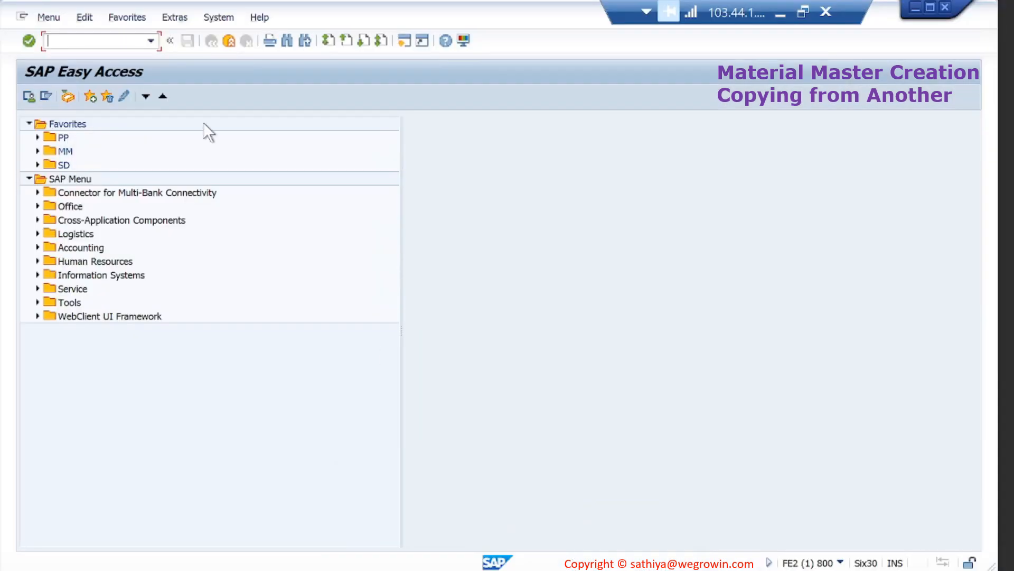
type("MM01")
key("Return")
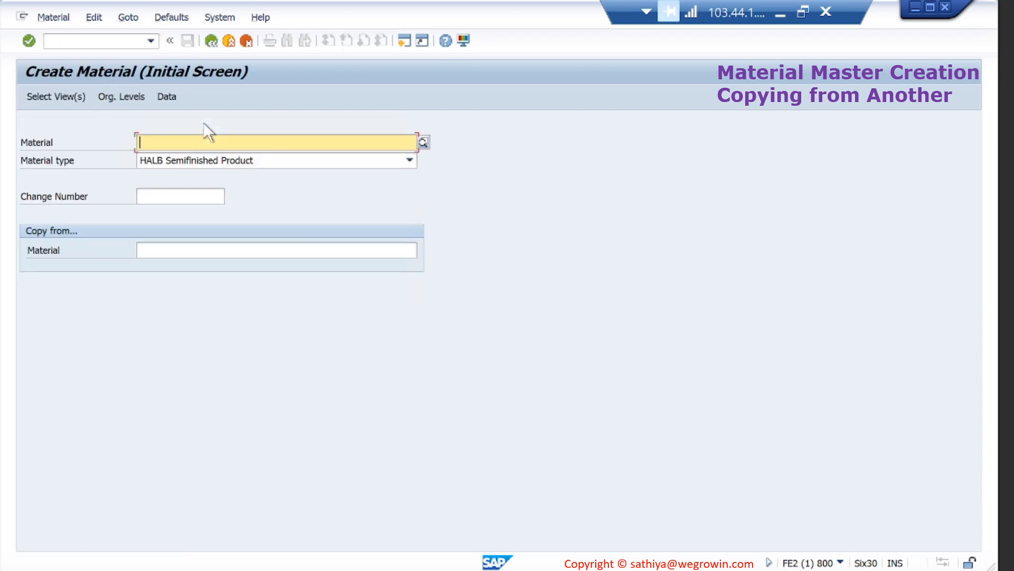
Step: Enter SGMC-TRNG-OP1002 as the new material's number, keeping the semifinished product material type
left_click(210, 144)
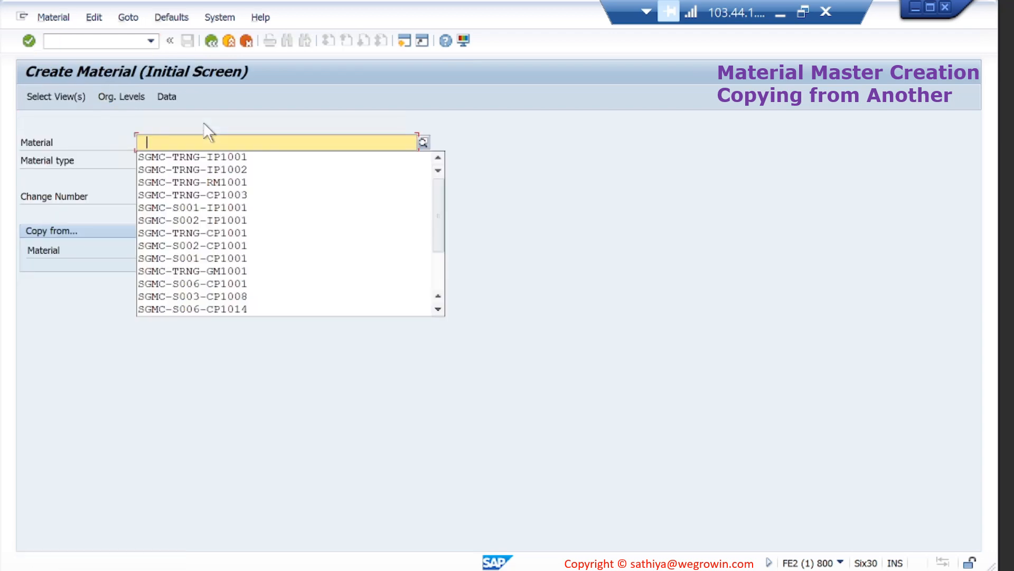
left_click(211, 156)
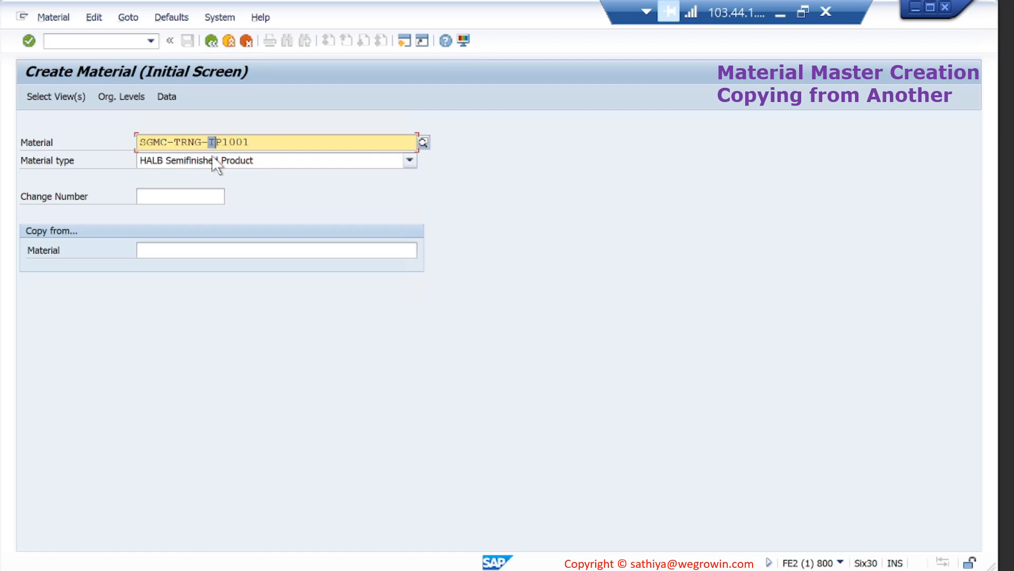
type("O")
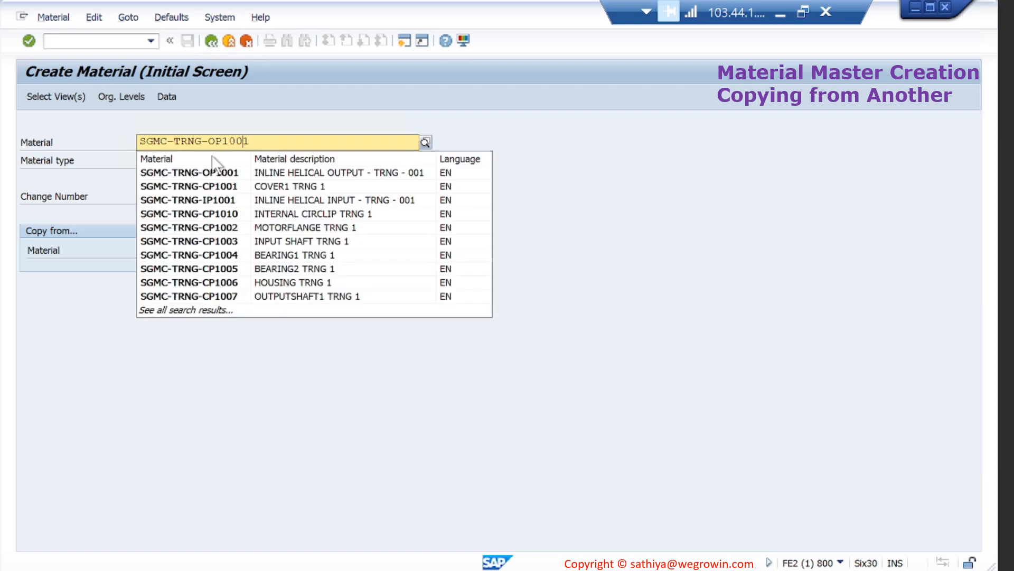
key("Delete")
type("2")
key("Escape")
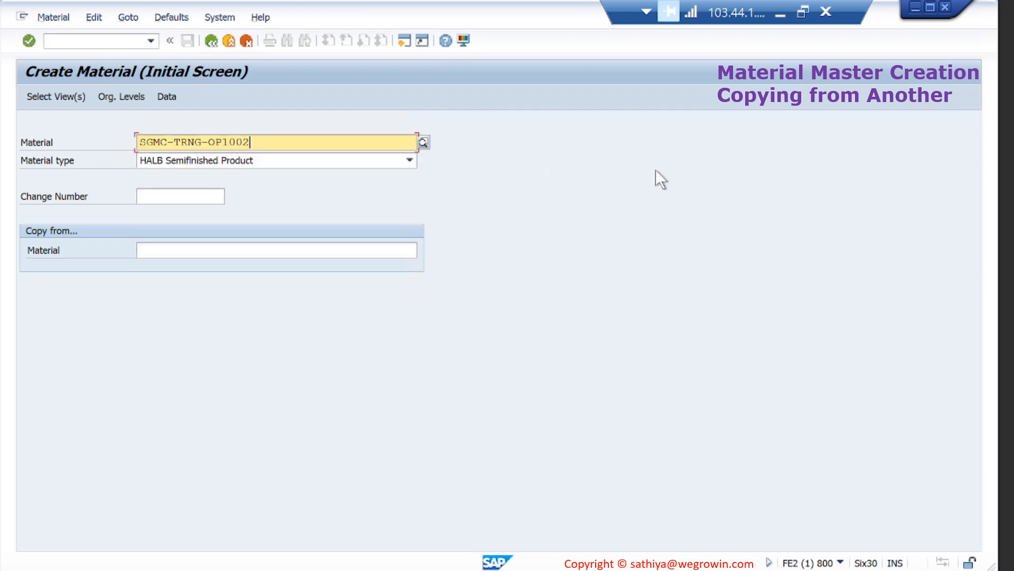
Step: Set SGMC-TRNG-OP1001 as the material to copy from, and proceed to the view selection
left_click(349, 246)
type("S")
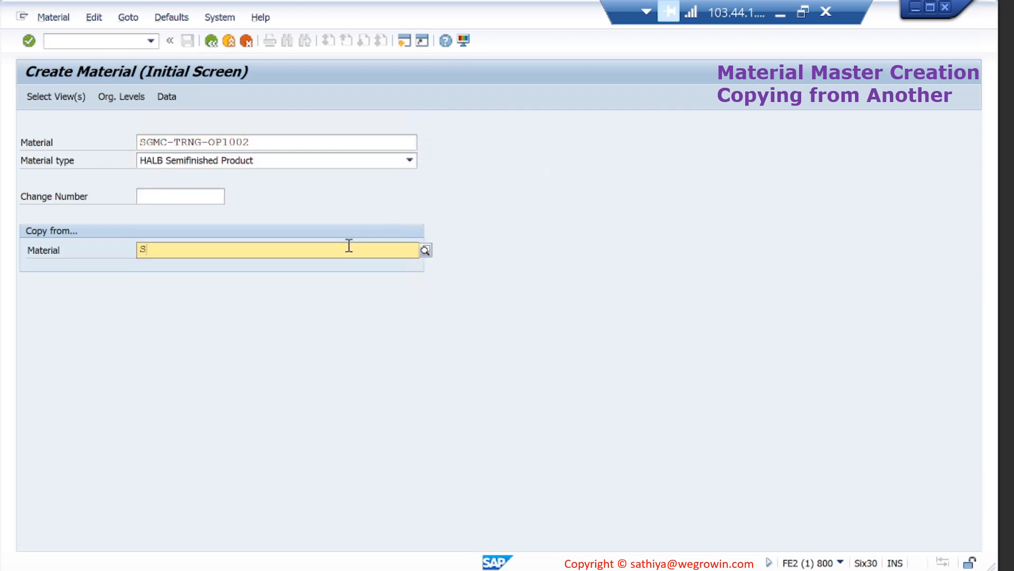
type("GMC-TRN")
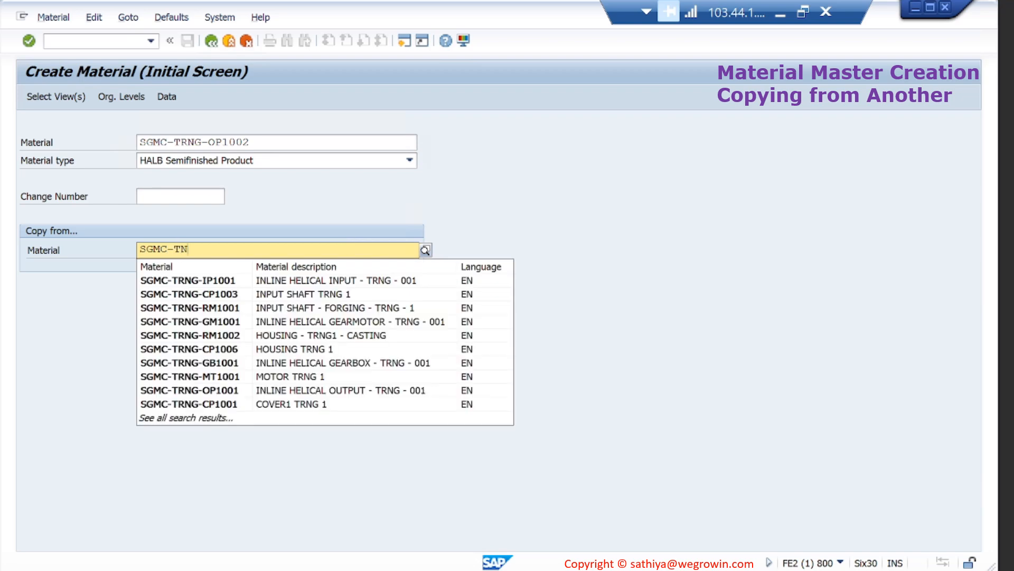
type("G-OP1001")
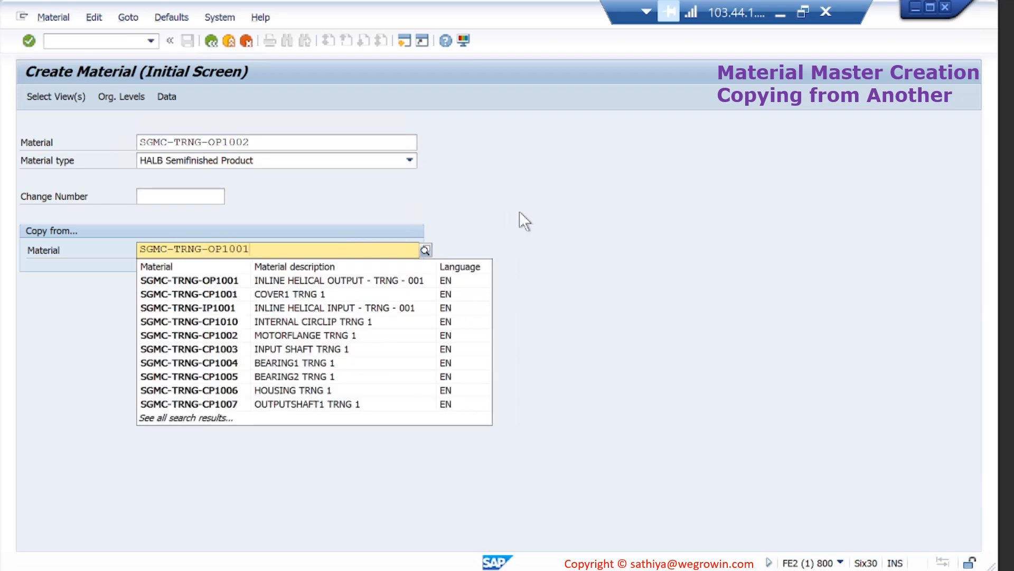
left_click(558, 205)
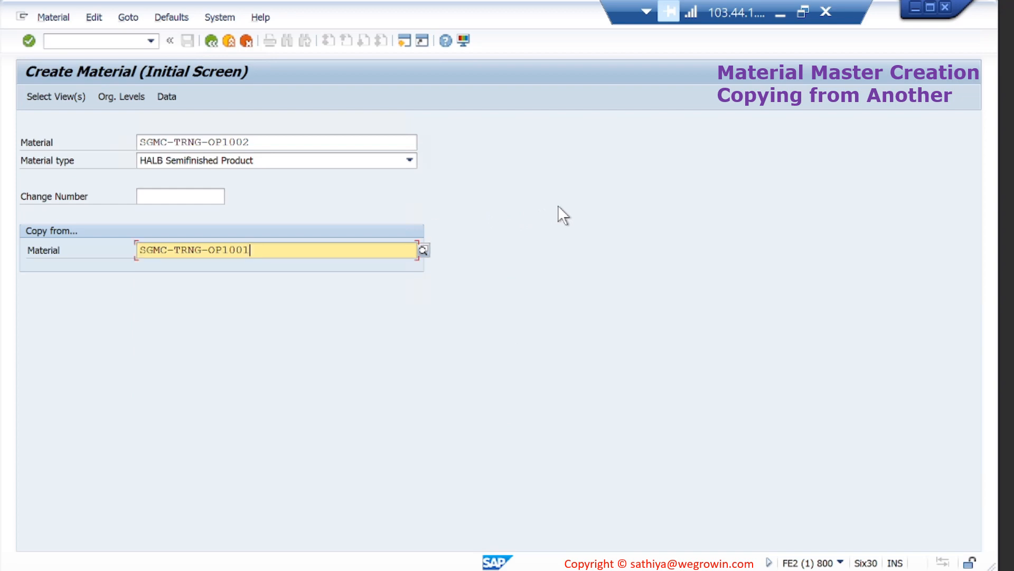
key("Return")
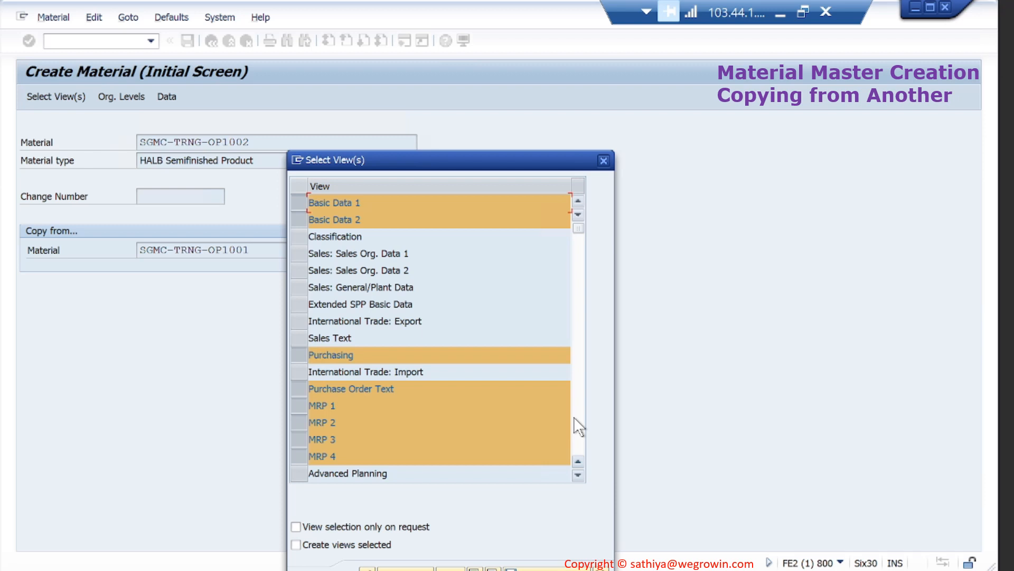
Step: Add the Work Scheduling view to the preselected views, and accept plant 1710 and storage location 171A as the organizational levels
scroll(574, 416, "down", 3)
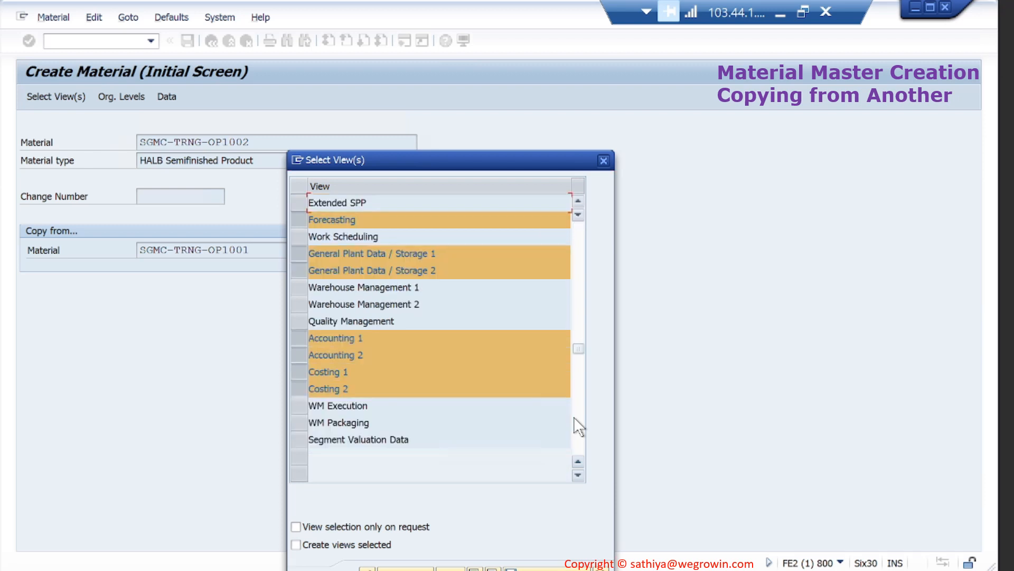
left_click(305, 233)
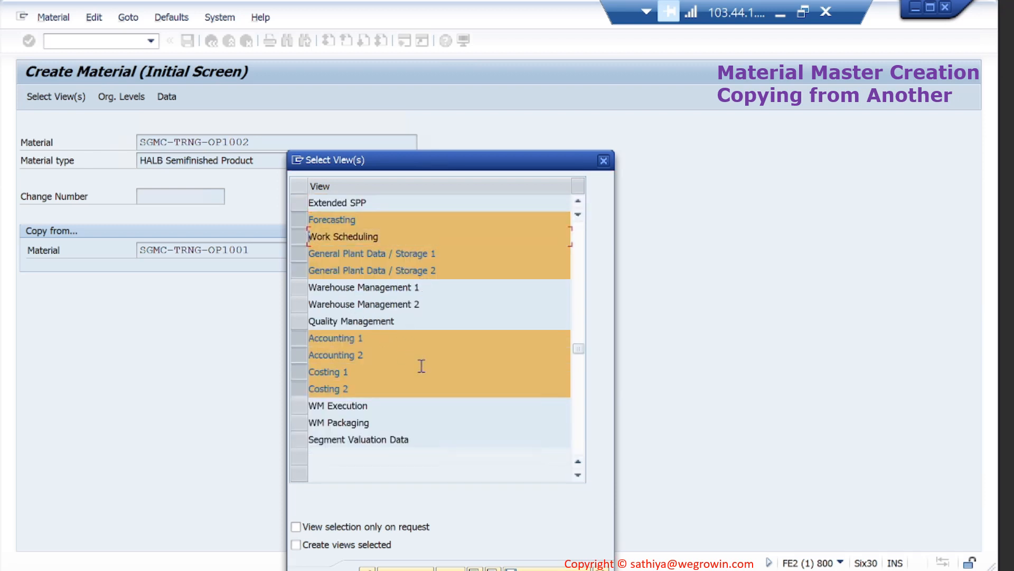
scroll(581, 251, "up", 3)
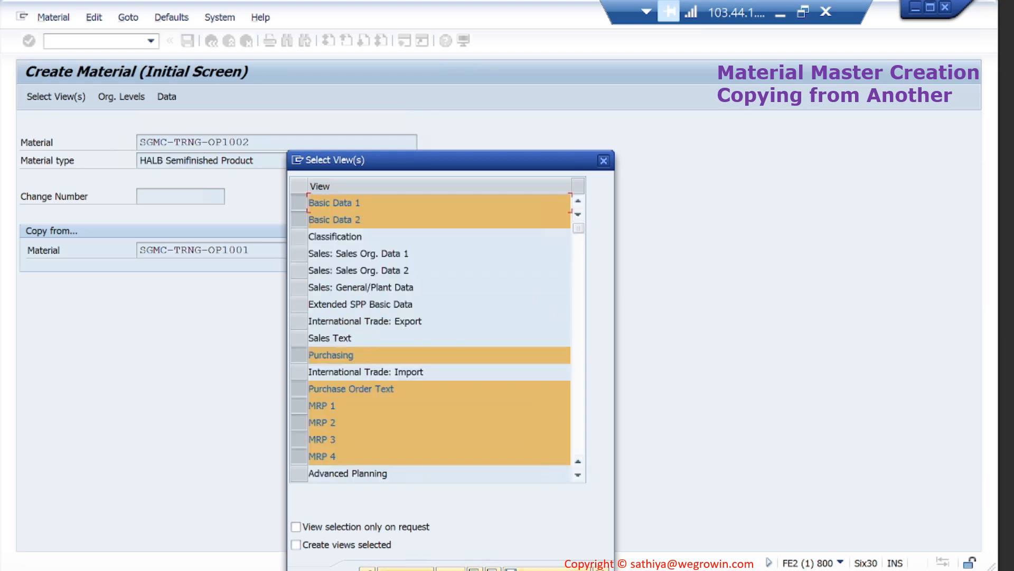
left_click(368, 568)
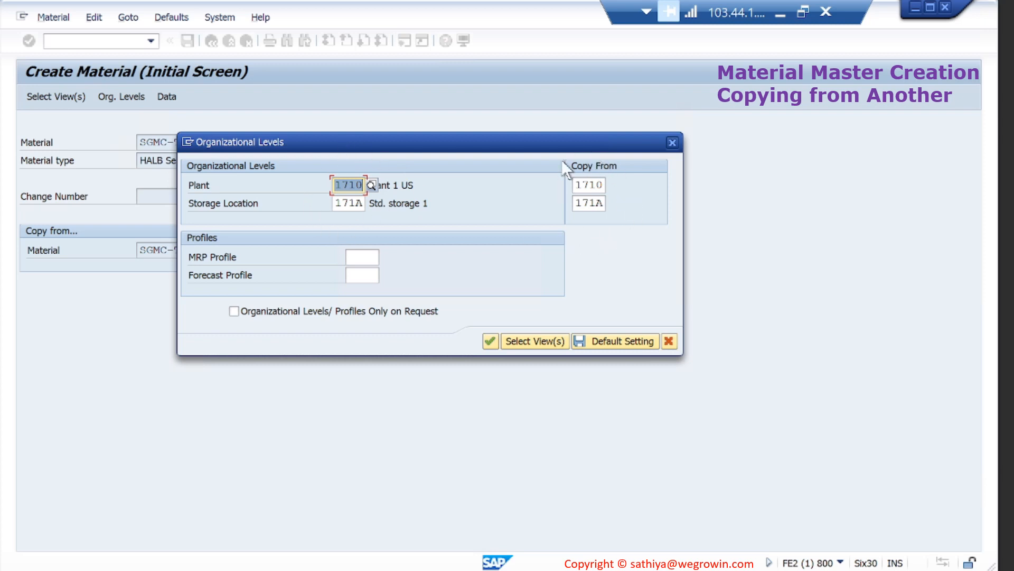
left_click(490, 341)
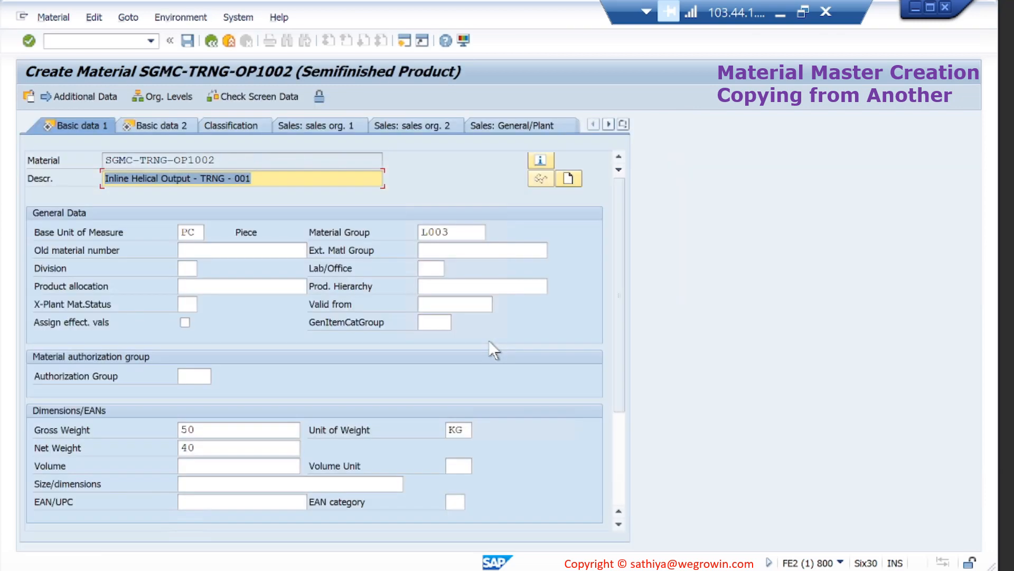
Step: Change the copied material description to "Inline Helical Output - TRNG - 002"
left_click(280, 175)
key("BackSpace")
type("2")
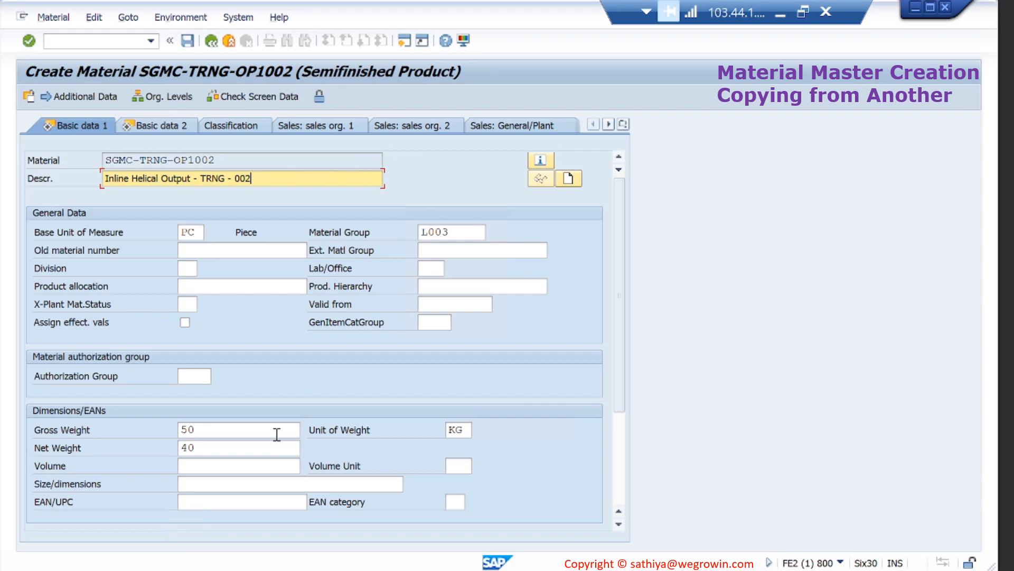
Step: Set the gross weight to 55 KG and the net weight to 45 KG, and continue through Basic data 2 to Purchasing
left_click(246, 429)
key("BackSpace")
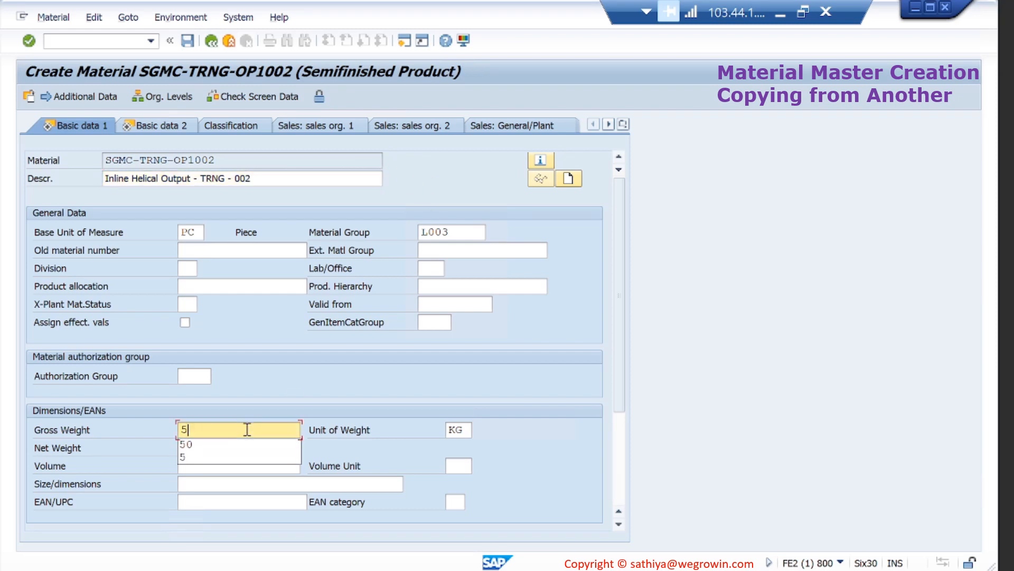
type("5")
key("Tab")
key("BackSpace")
type("5")
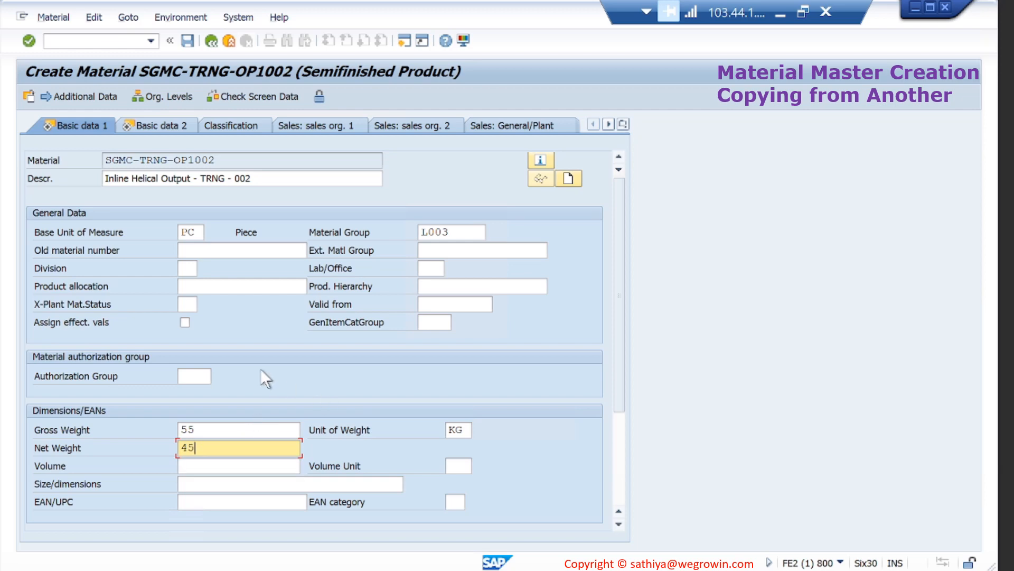
key("Return")
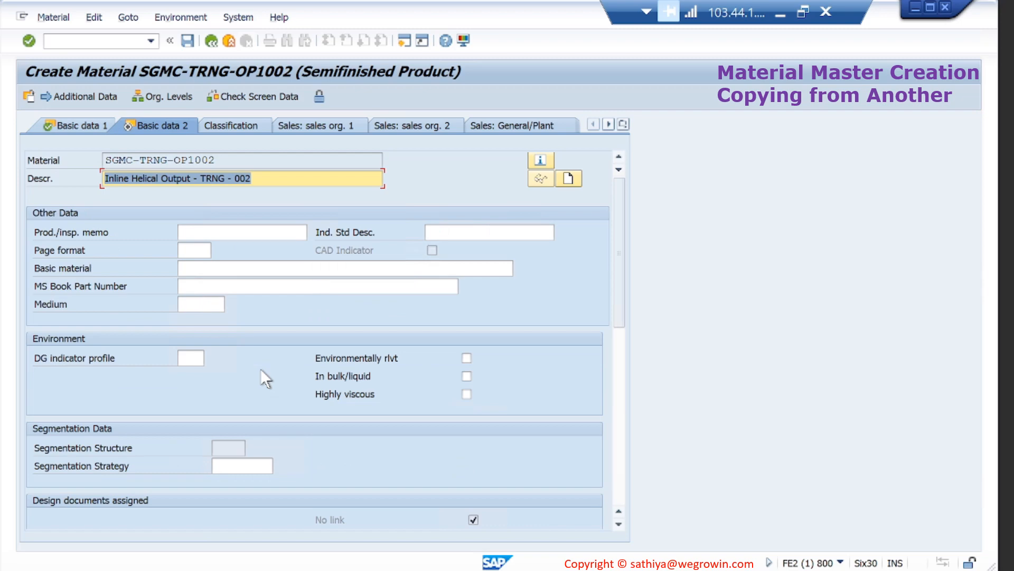
key("Return")
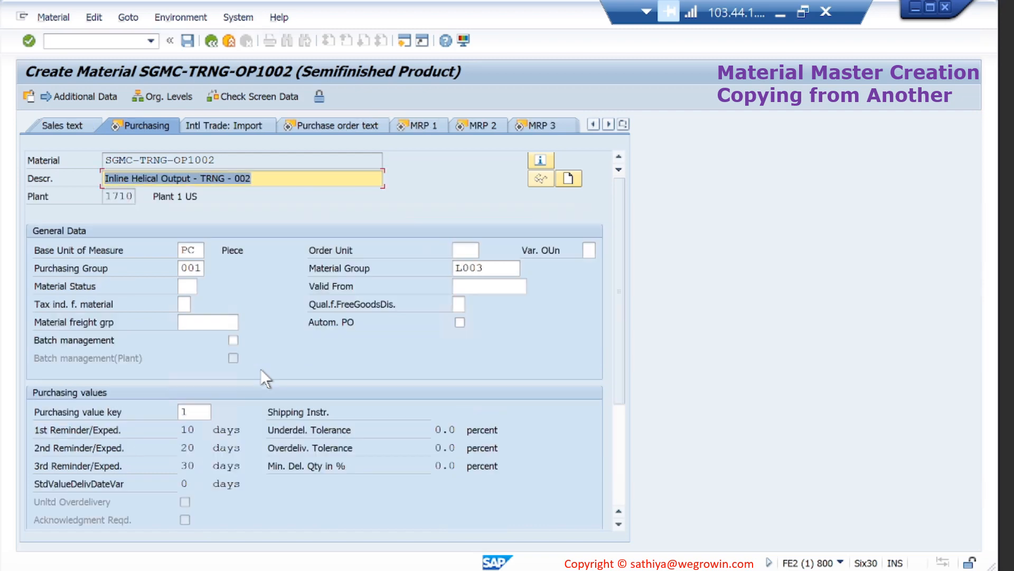
Step: Review the copied Purchasing data and accept it with purchasing value key 1, continuing to the purchase order text
scroll(314, 369, "down", 3)
right_click(314, 368)
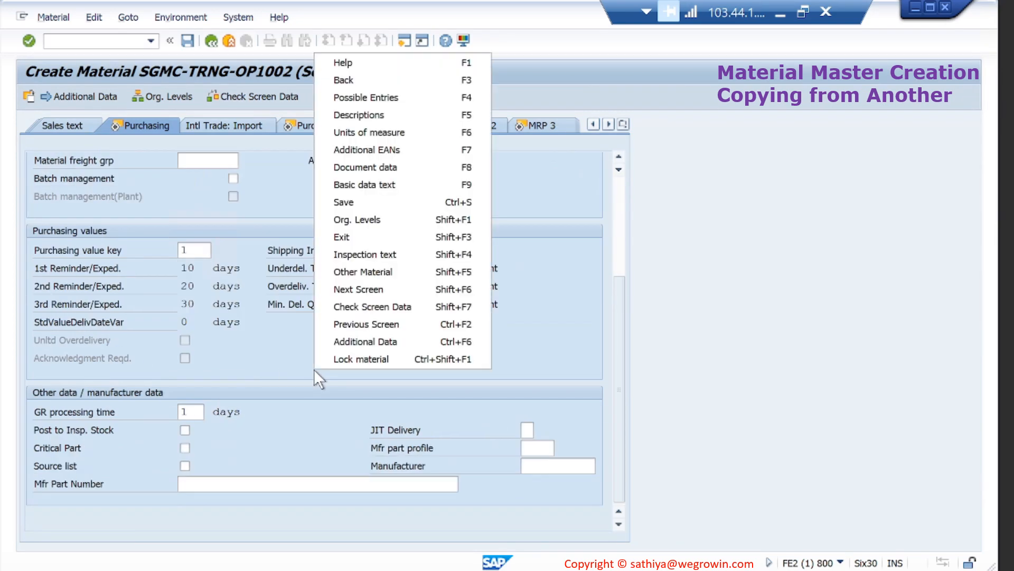
left_click(272, 353)
scroll(272, 353, "up", 3)
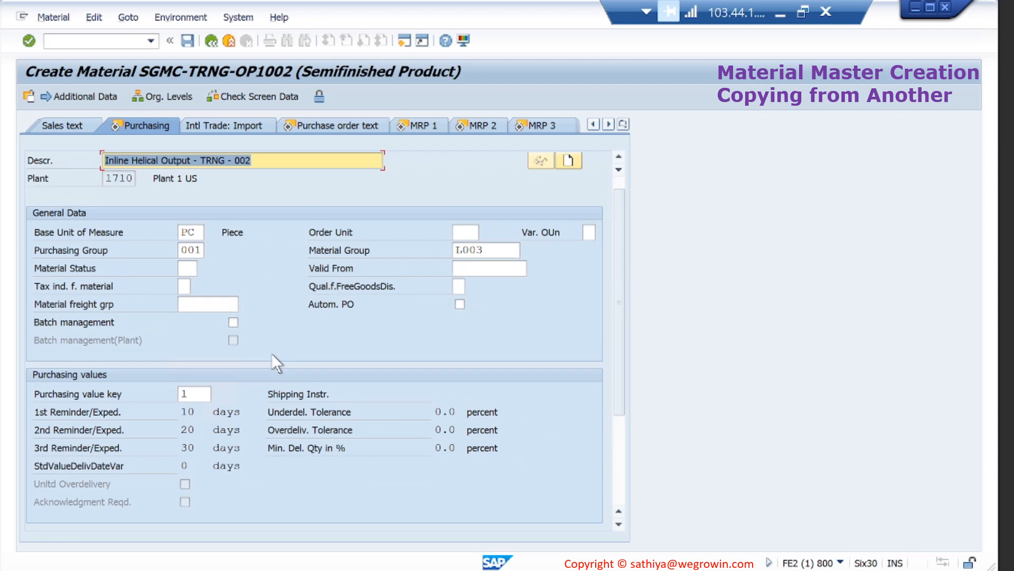
key("Return")
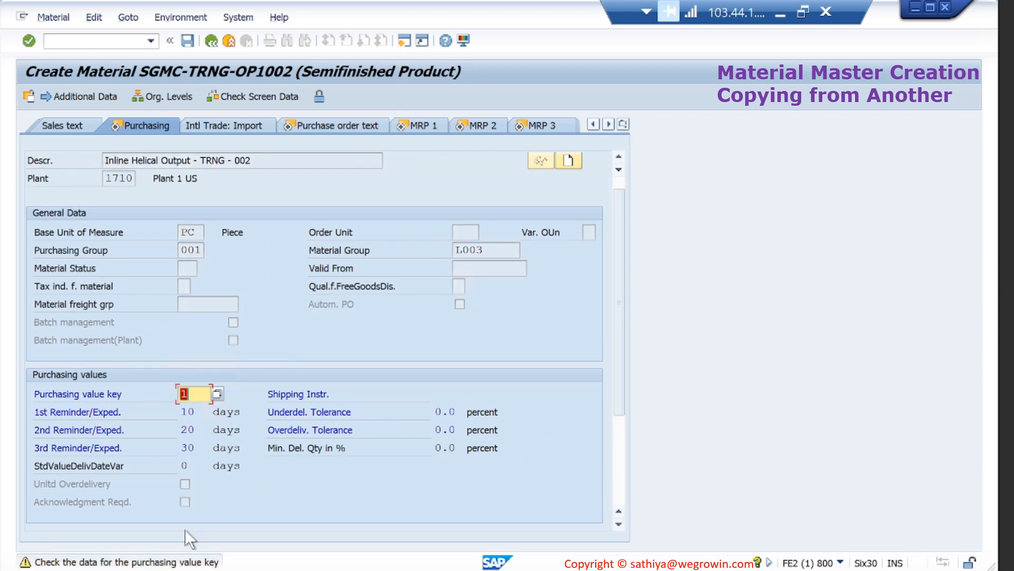
key("Return")
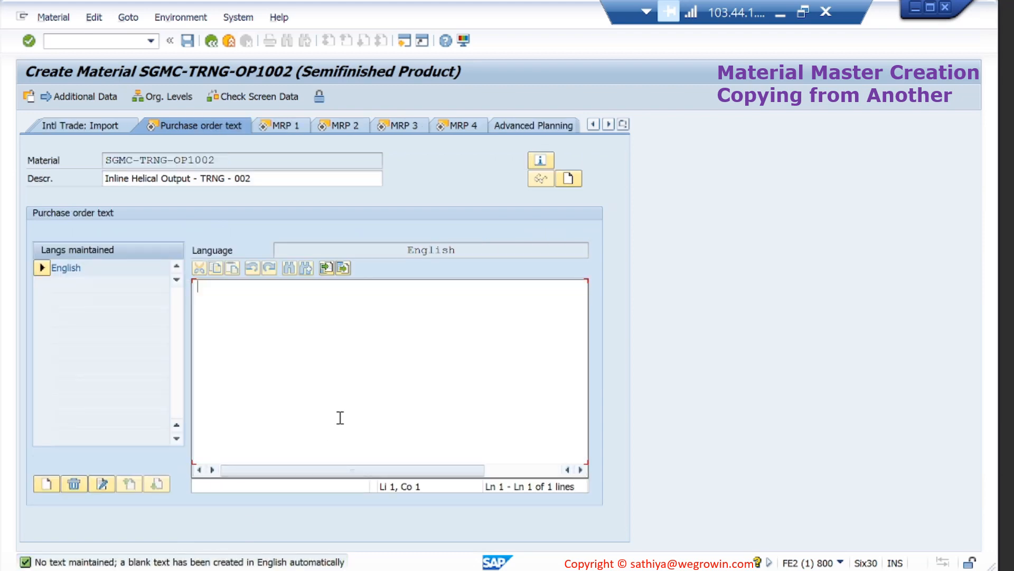
Step: Enter "Conditions to be typed here." as the English purchase order text, and continue to MRP 1
type("Conditions to b")
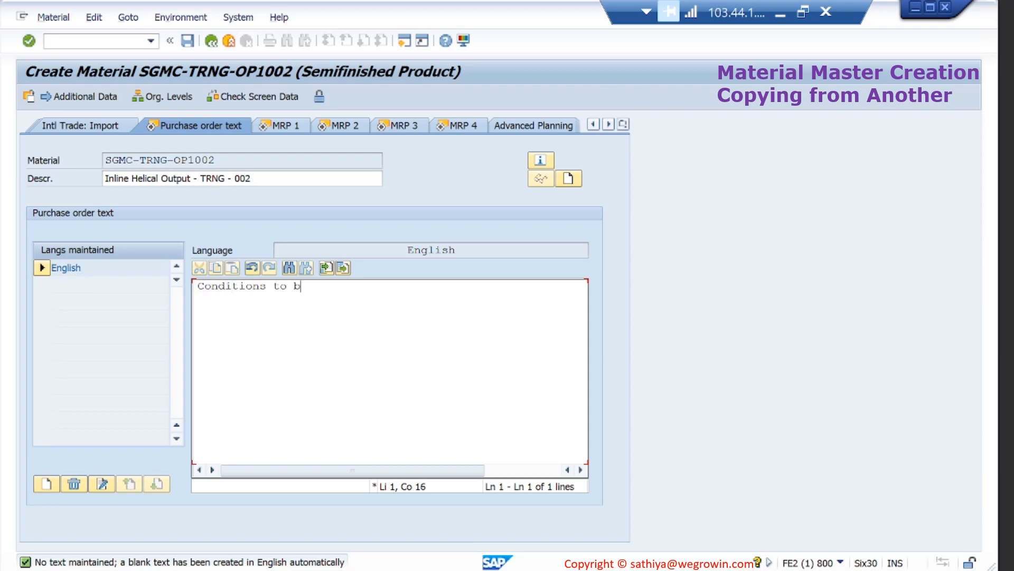
type("e type")
key("BackSpace")
key("BackSpace")
key("BackSpace")
key("BackSpace")
type("b")
key("BackSpace")
type("typed here.")
left_click(482, 198)
key("Return")
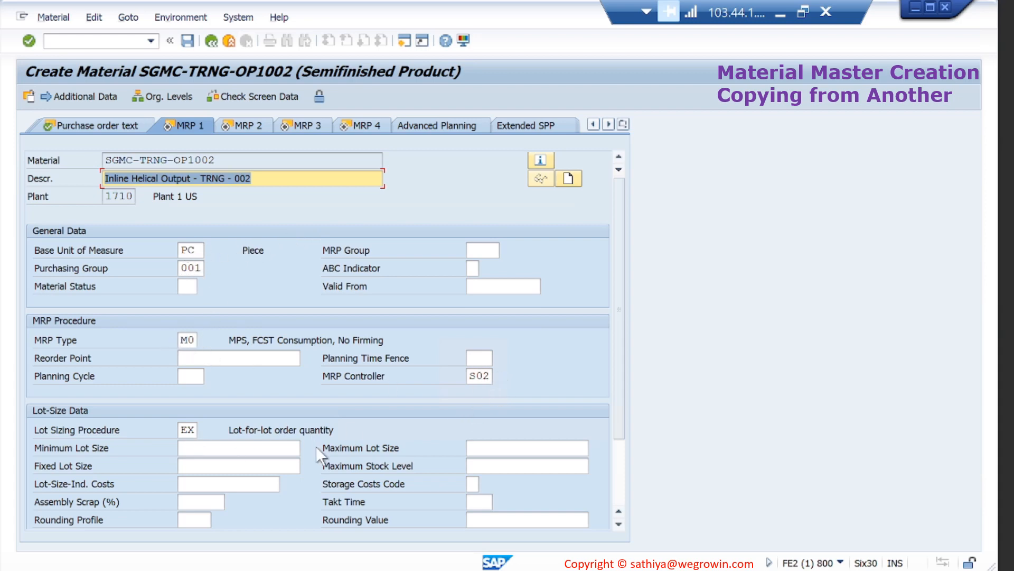
Step: Accept the copied MRP 1 data, and set the in-house production time in MRP 2 to 2 days
scroll(315, 446, "down", 3)
scroll(315, 446, "up", 3)
key("Return")
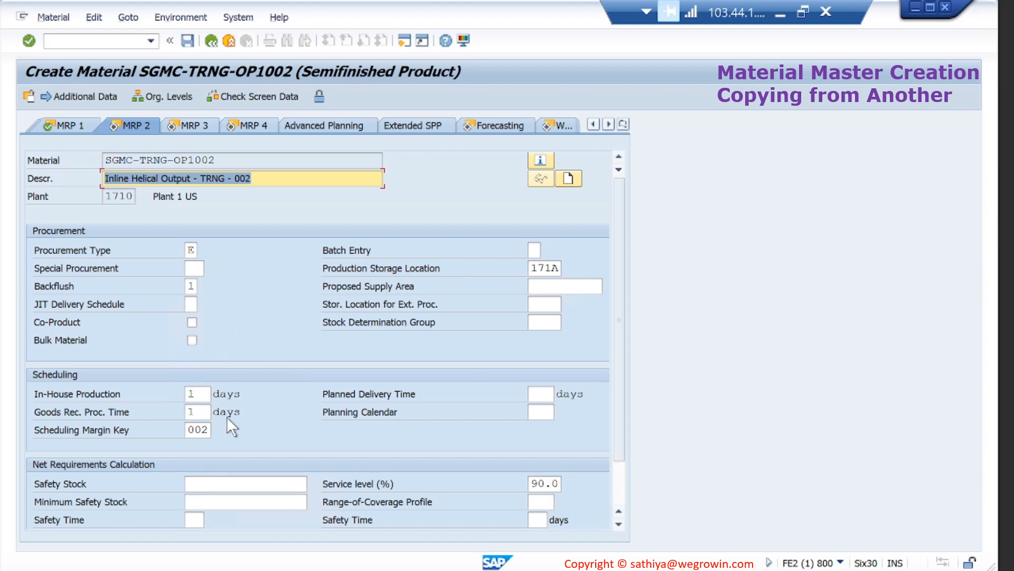
double_click(198, 393)
type("2")
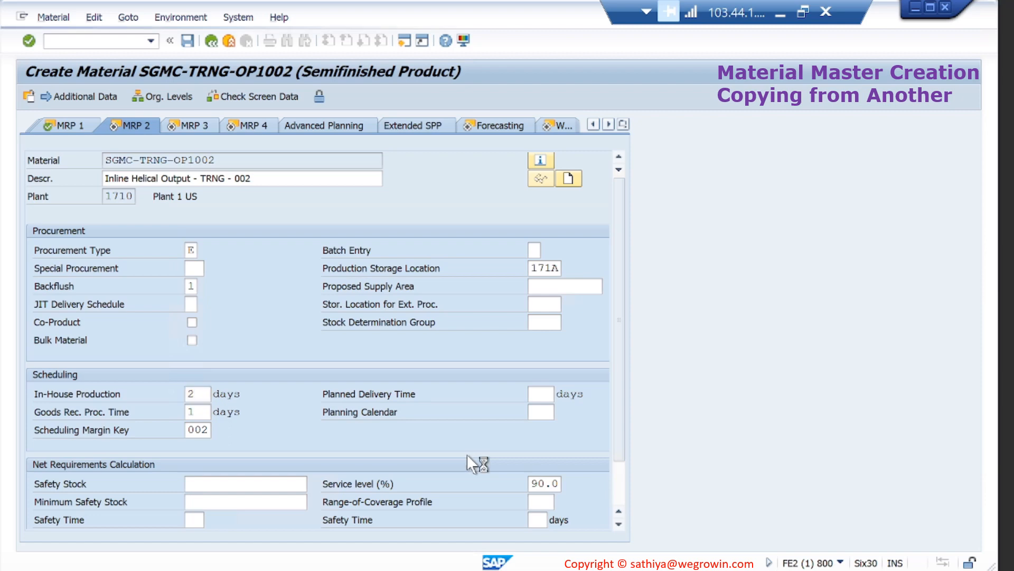
key("Return")
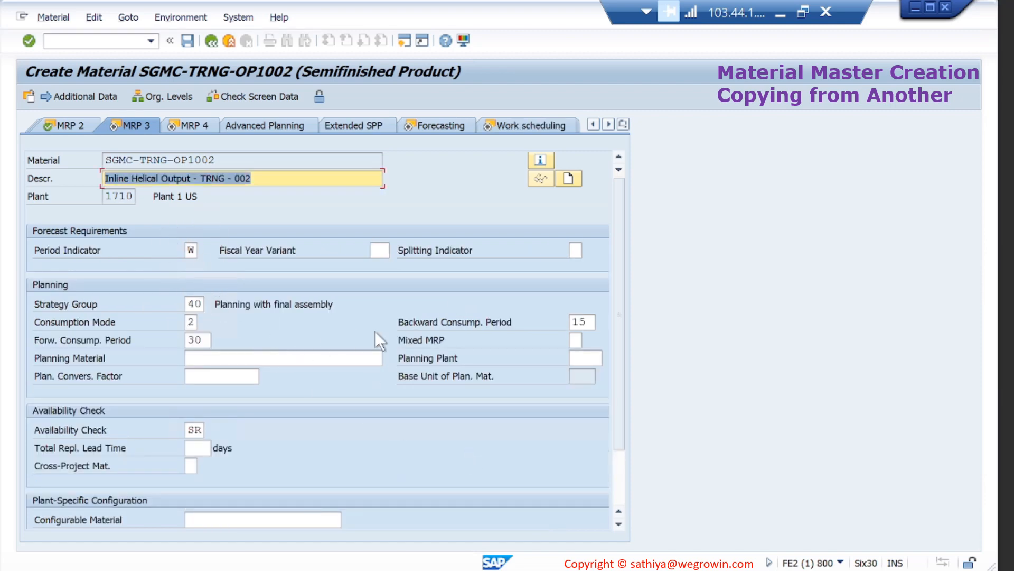
Step: Accept the copied MRP 3 and MRP 4 data, reading the detailed help on the production versions message before continuing to Forecasting
key("Return")
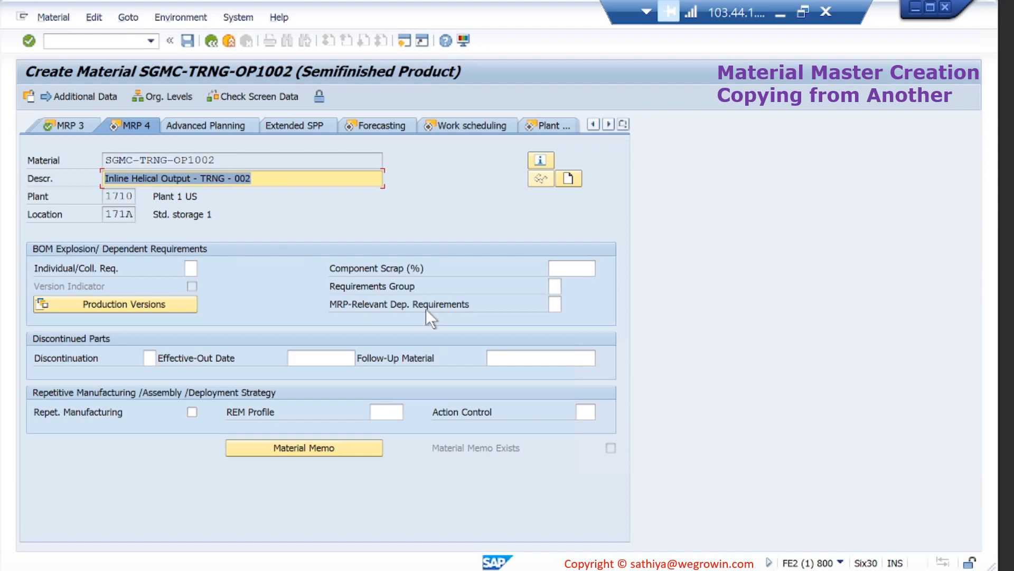
key("Return")
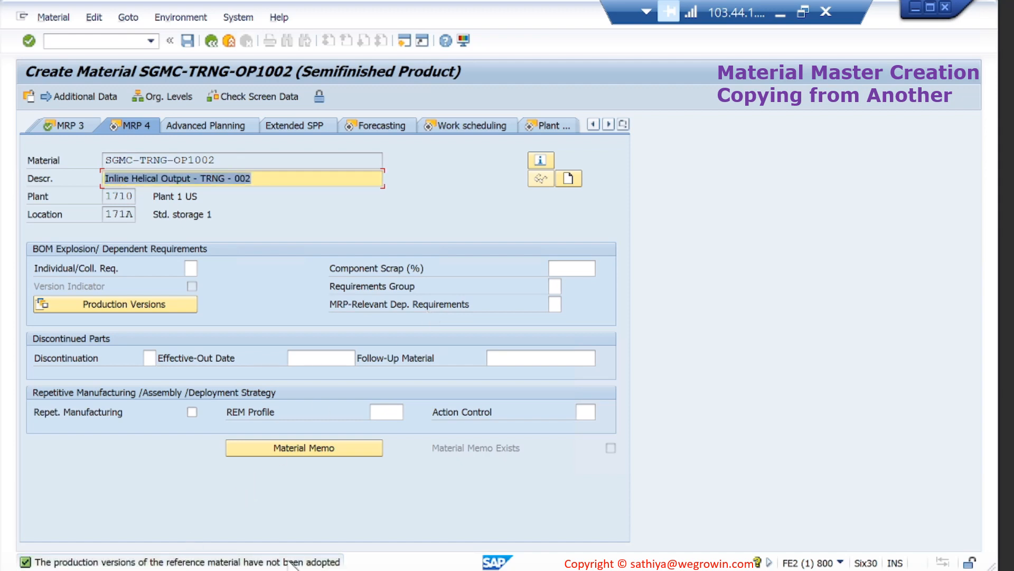
key("Return")
double_click(248, 558)
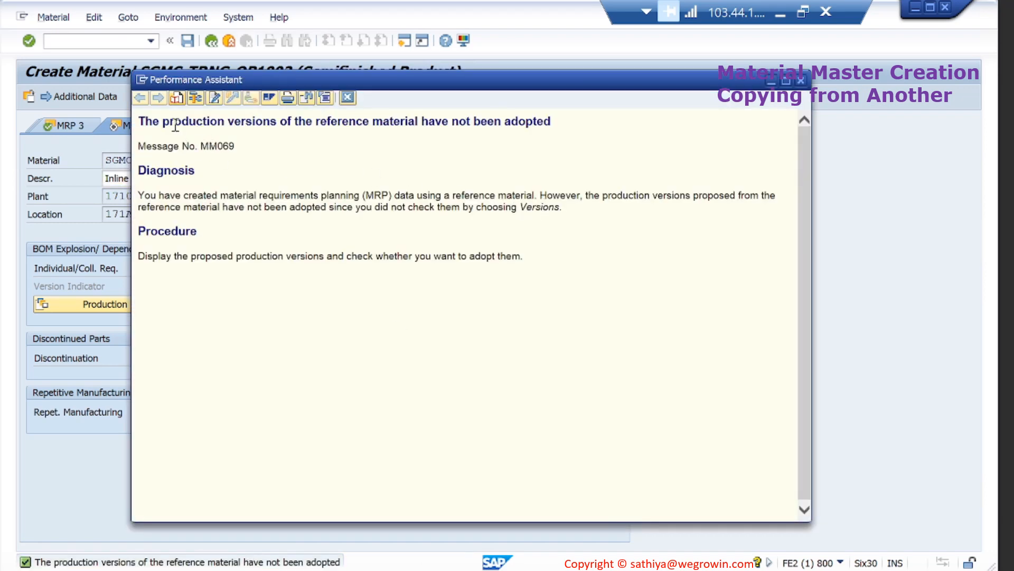
left_click_drag(165, 122, 551, 123)
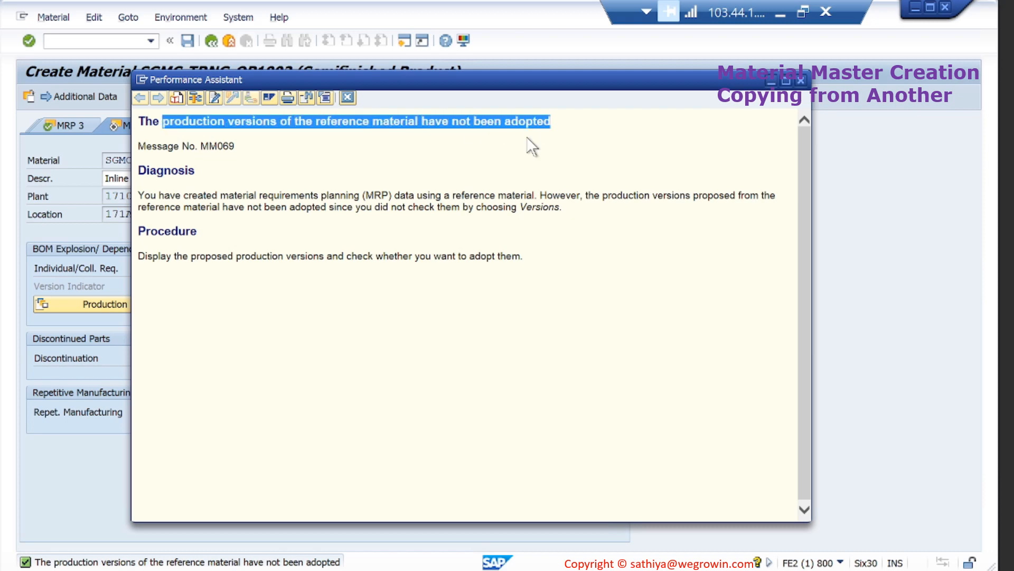
left_click(800, 78)
key("Return")
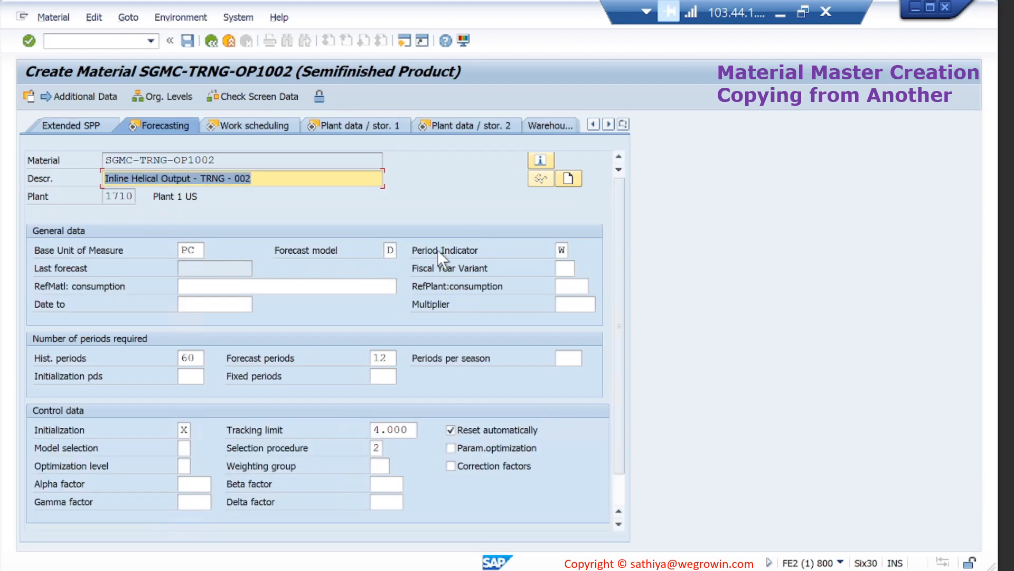
Step: Accept the copied Forecasting, Work scheduling and both Plant data / storage views, leaving the profit center blank
key("Return")
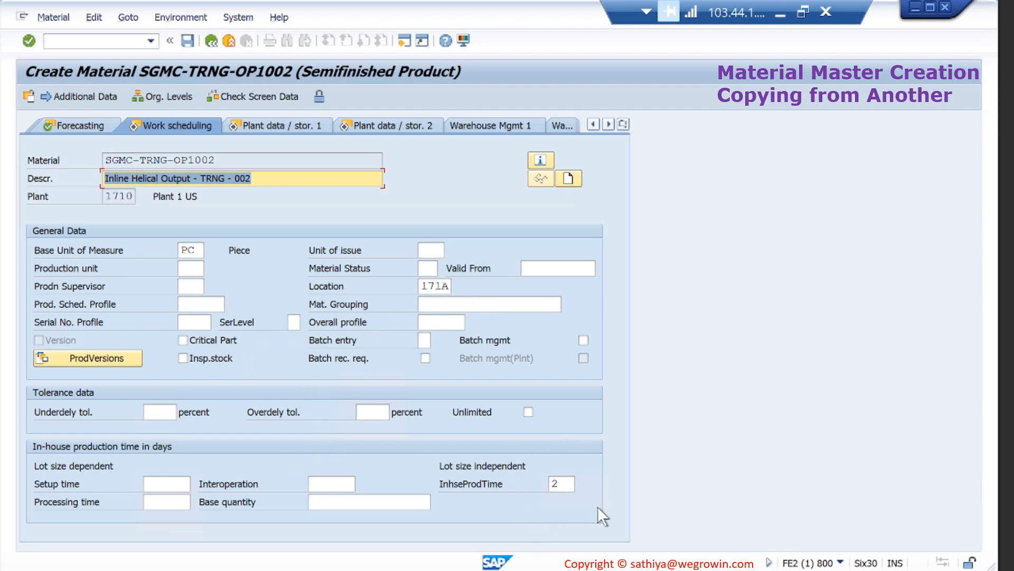
key("Return")
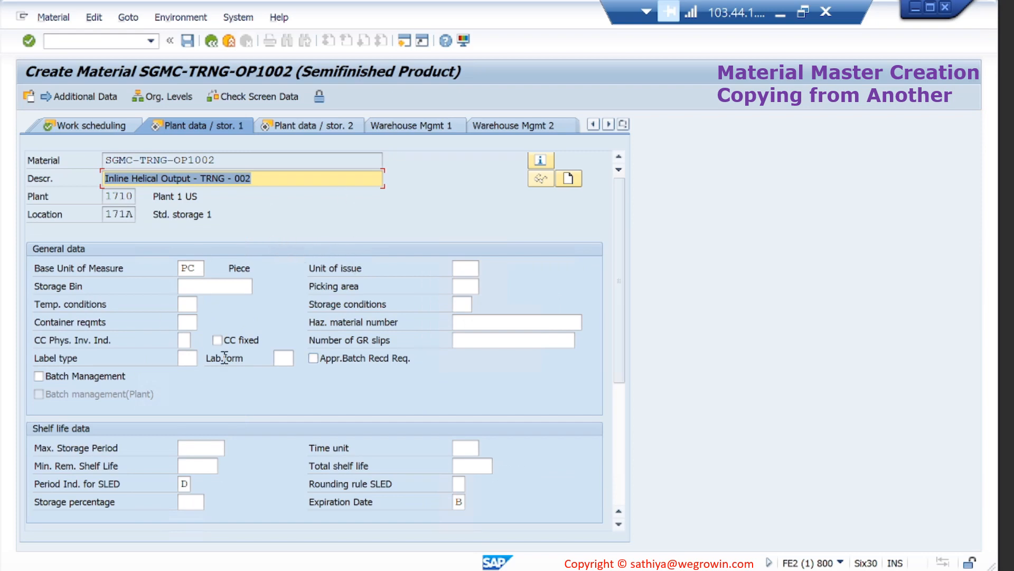
key("Return")
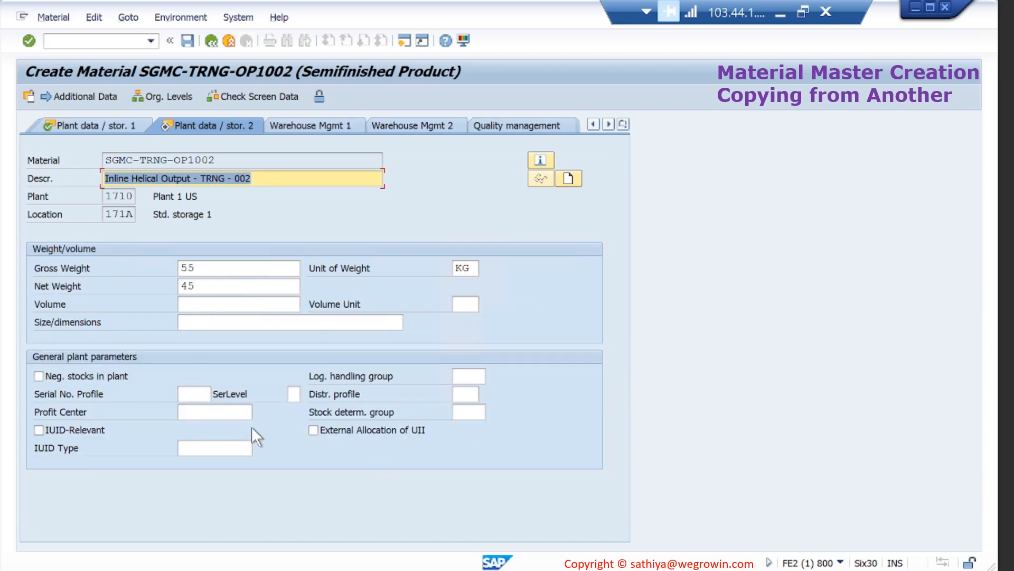
key("Return")
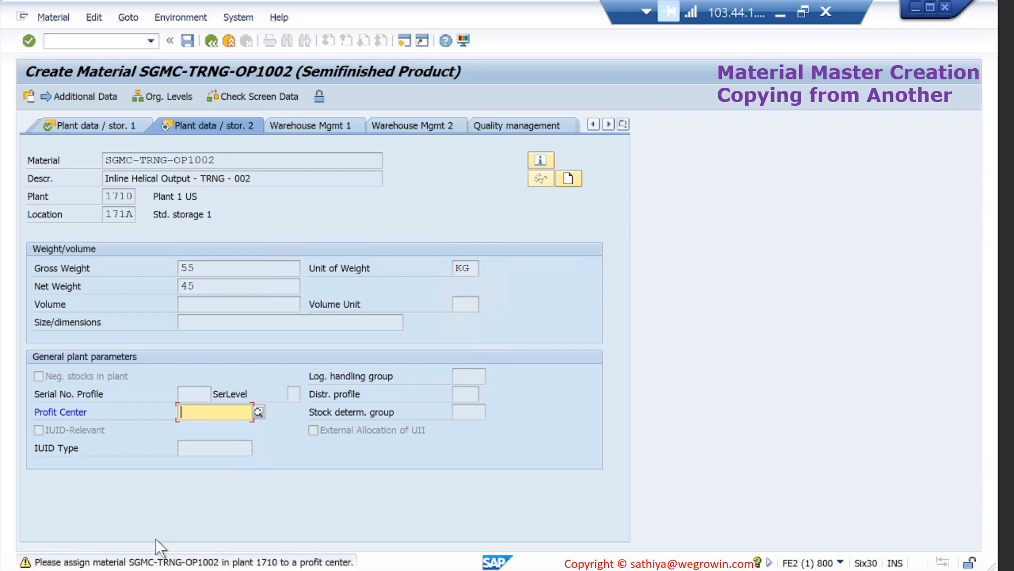
key("Return")
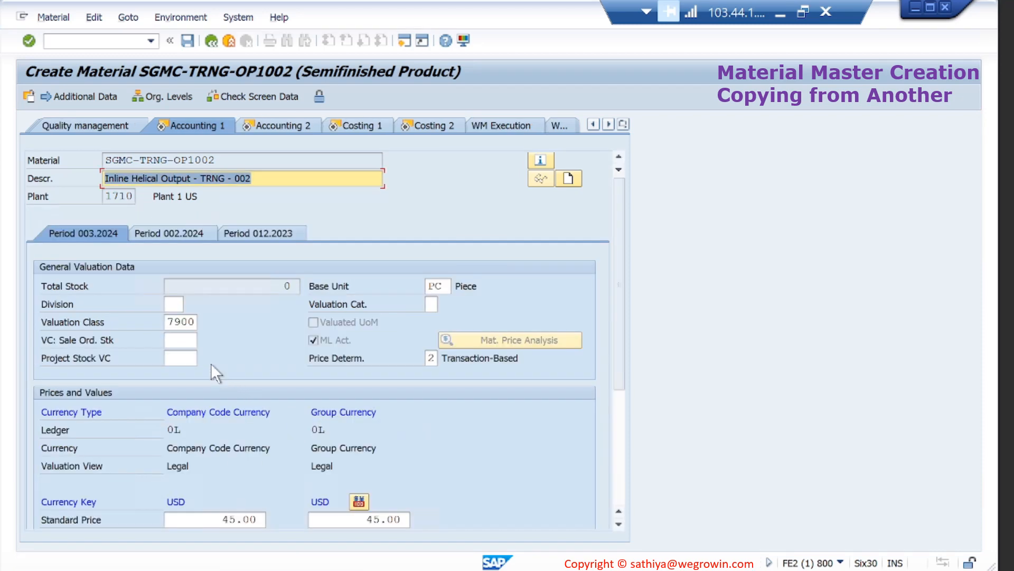
Step: Set the standard price in company code currency to 48.00 USD in Accounting 1
scroll(243, 470, "down", 4)
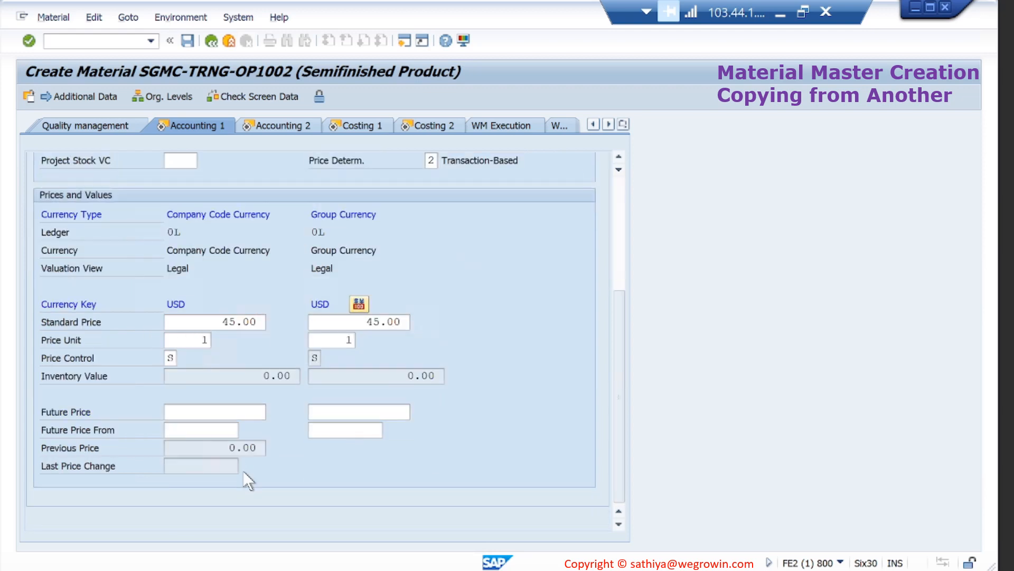
left_click(219, 320)
key("shift+Right")
key("shift+Right")
key("shift+Right")
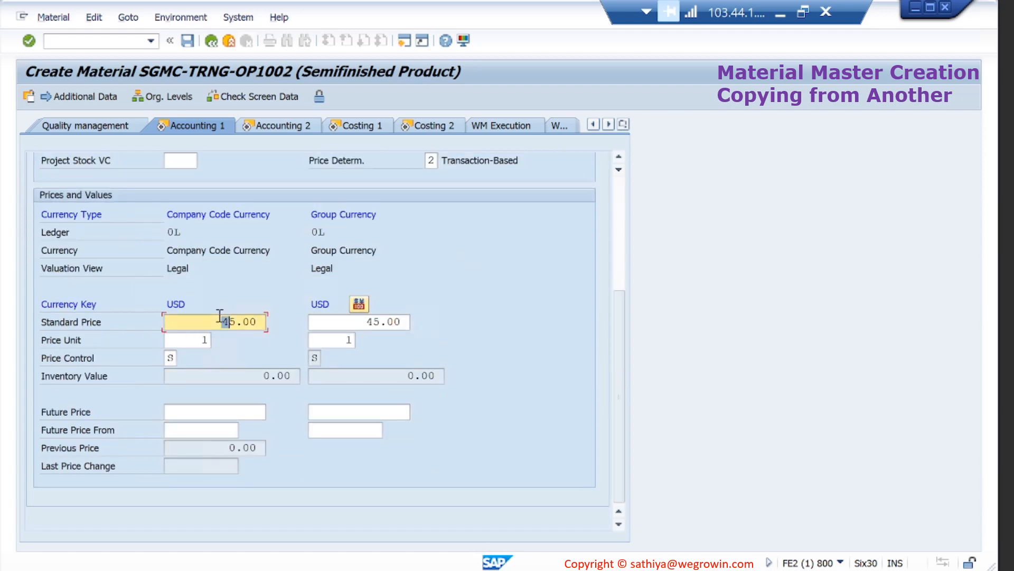
key("shift+Right")
key("shift+Right")
type("48")
key("Return")
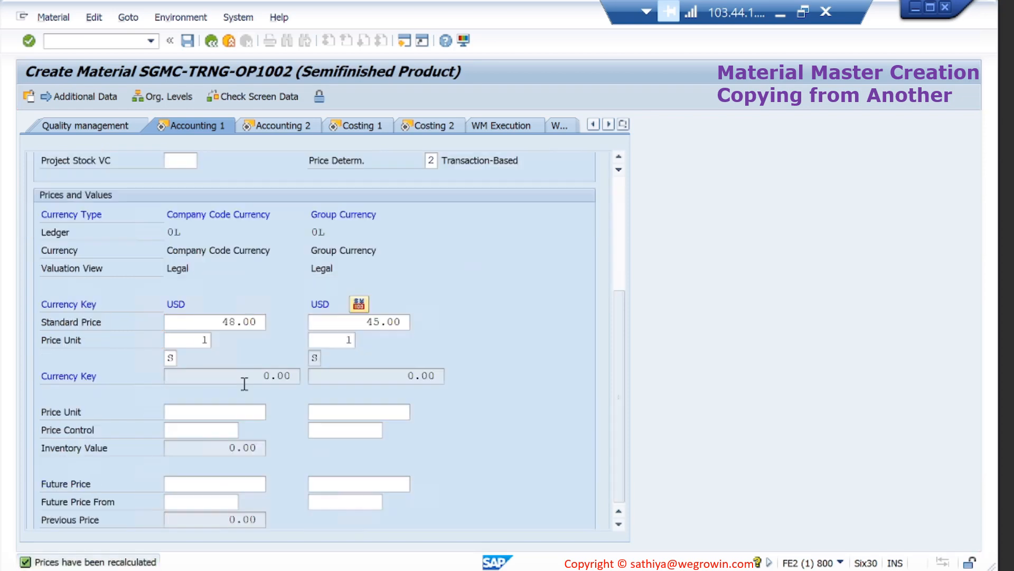
Step: Set the group currency standard price to 48.00 USD as well, and return to Accounting 1 to check both prices
left_click(361, 326)
key("shift+Right")
key("shift+Right")
key("shift+Right")
key("shift+Right")
key("shift+Right")
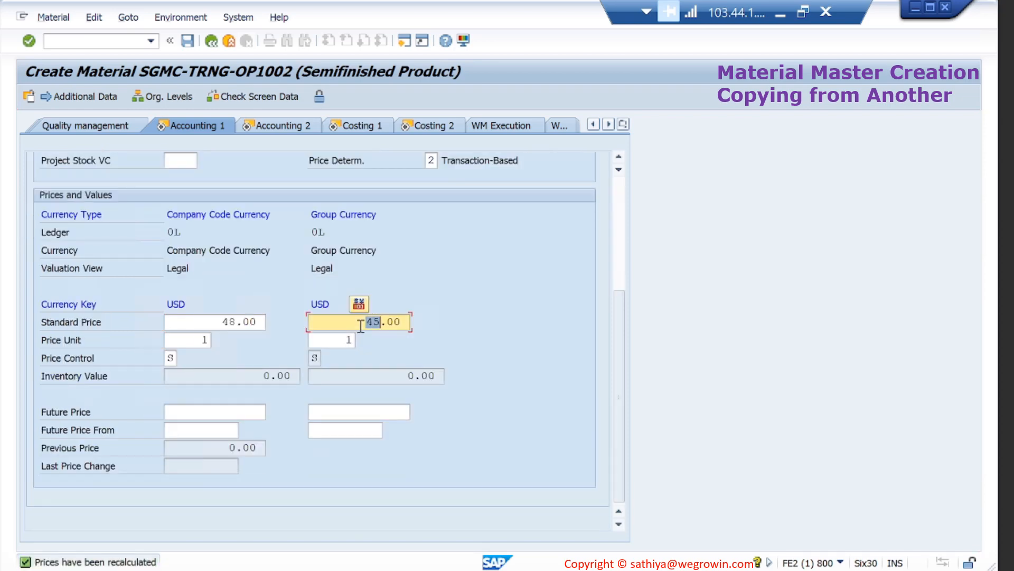
type("48")
key("BackSpace")
type("8")
key("Return")
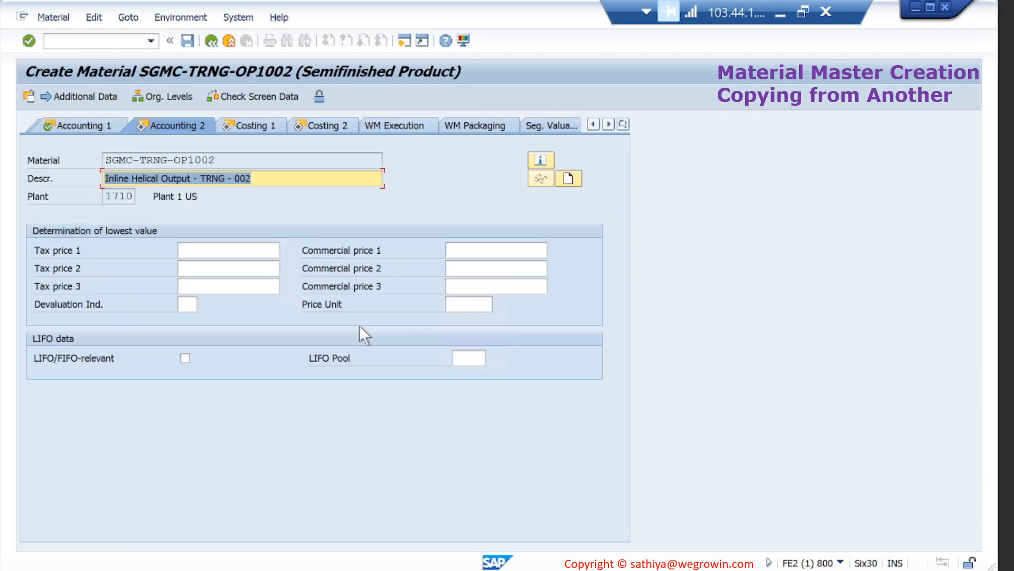
left_click(93, 126)
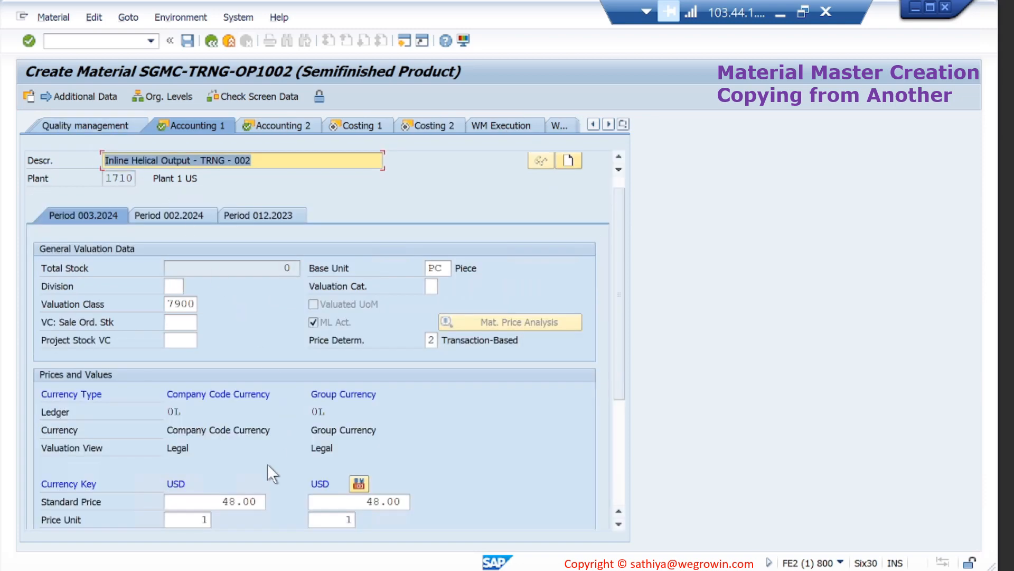
Step: Accept the copied Accounting 1, Accounting 2 and Costing 1 views and review the Costing 2 data
scroll(267, 463, "down", 3)
key("Return")
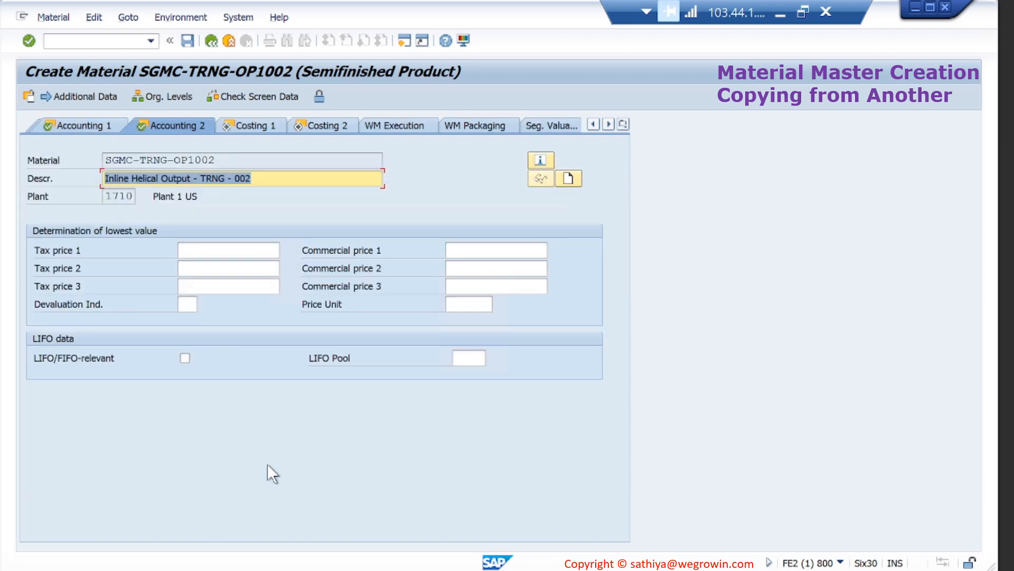
key("Return")
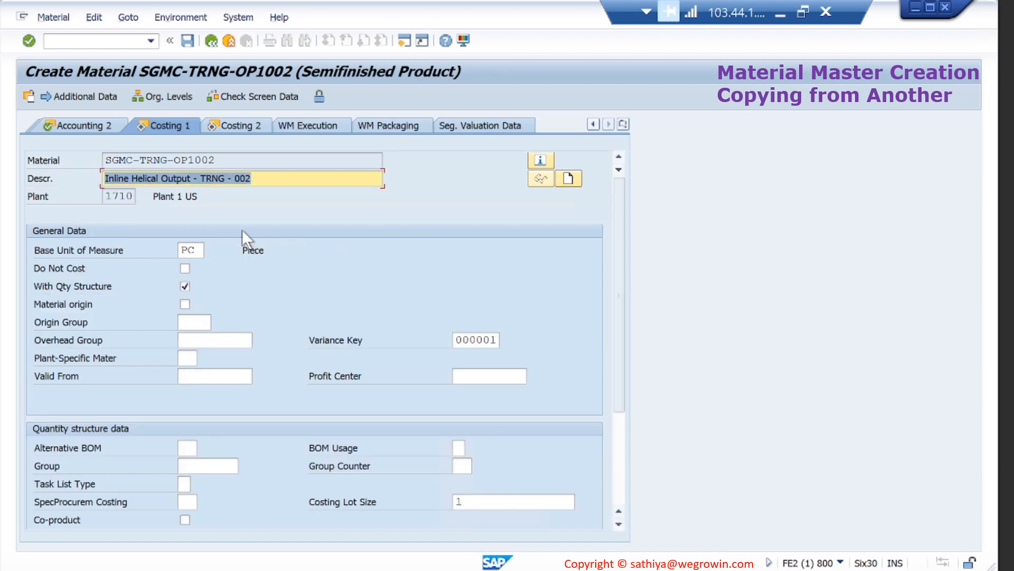
scroll(357, 361, "down", 3)
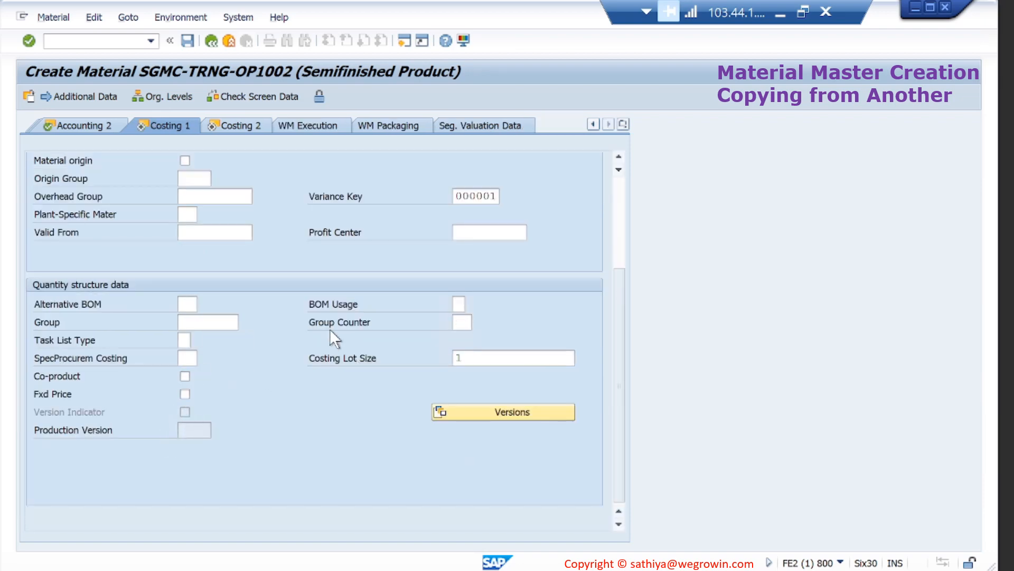
key("Return")
scroll(353, 341, "down", 1)
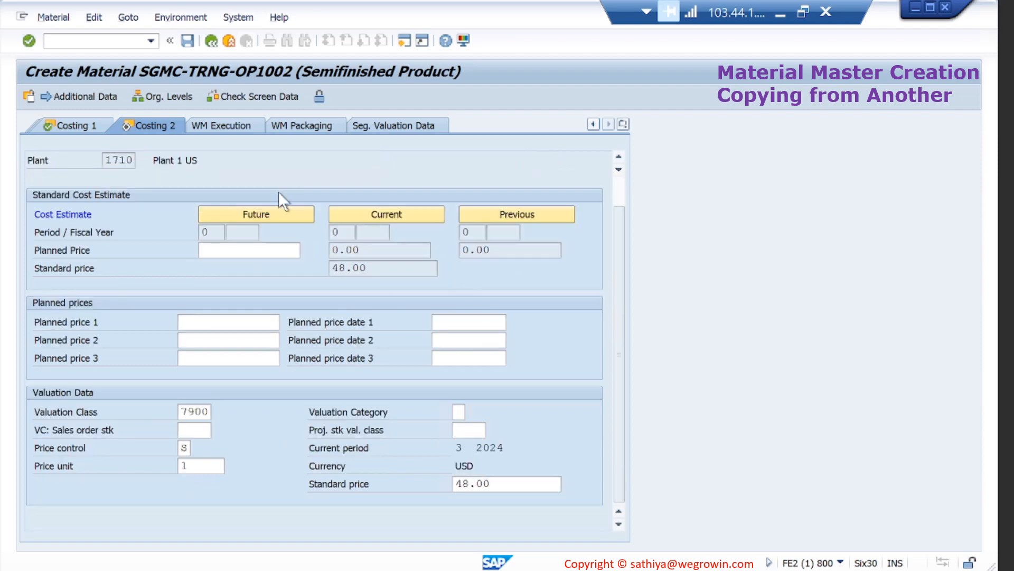
Step: Save material SGMC-TRNG-OP1002 after Costing 2, open the resulting message's details and minimize the remote session
key("Return")
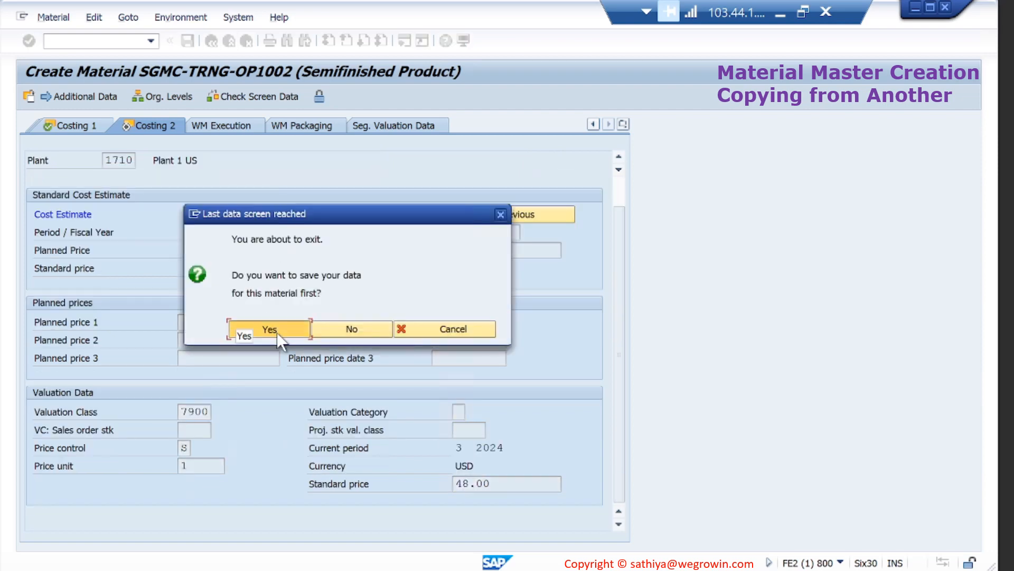
left_click(277, 332)
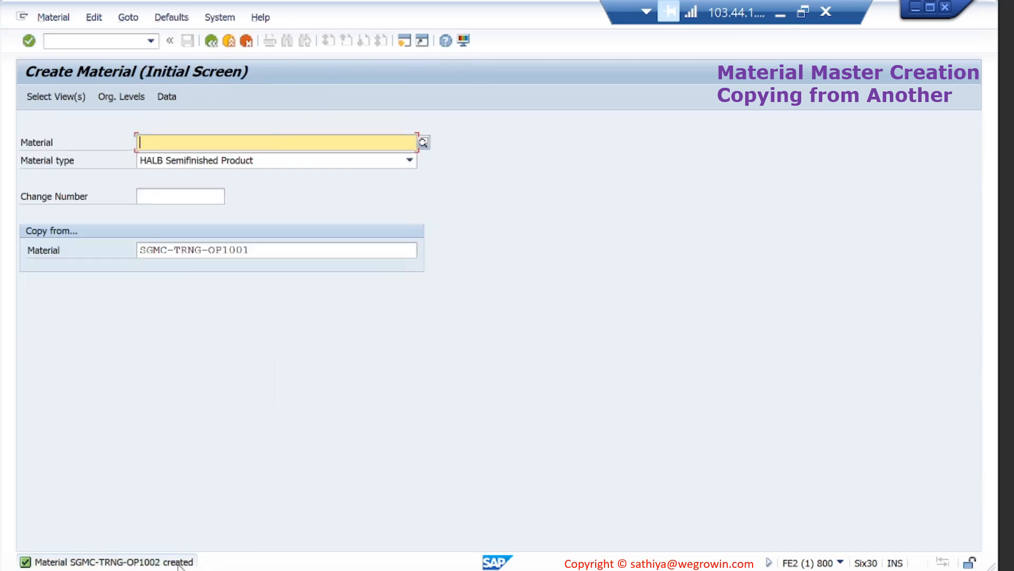
double_click(178, 564)
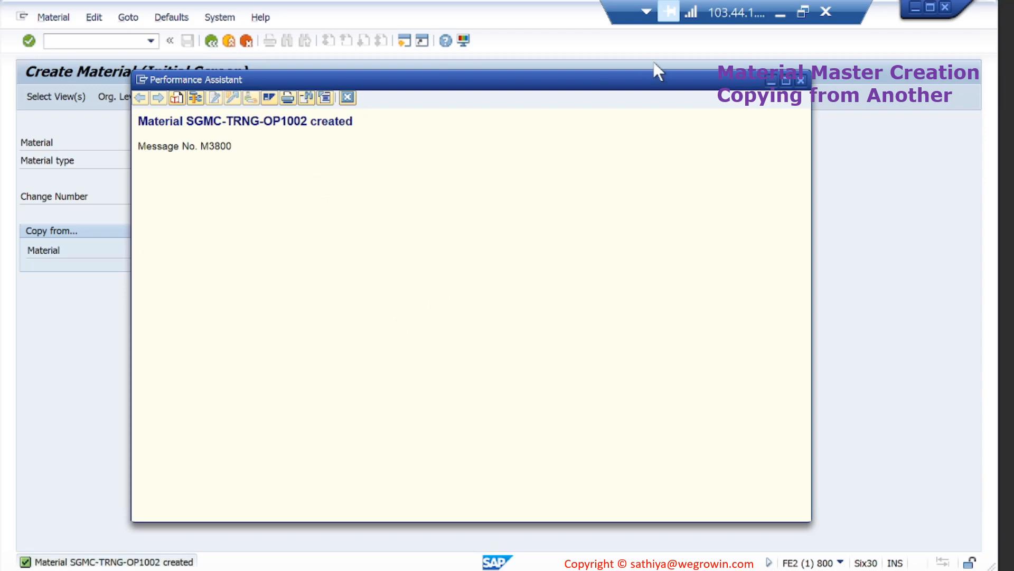
left_click(780, 15)
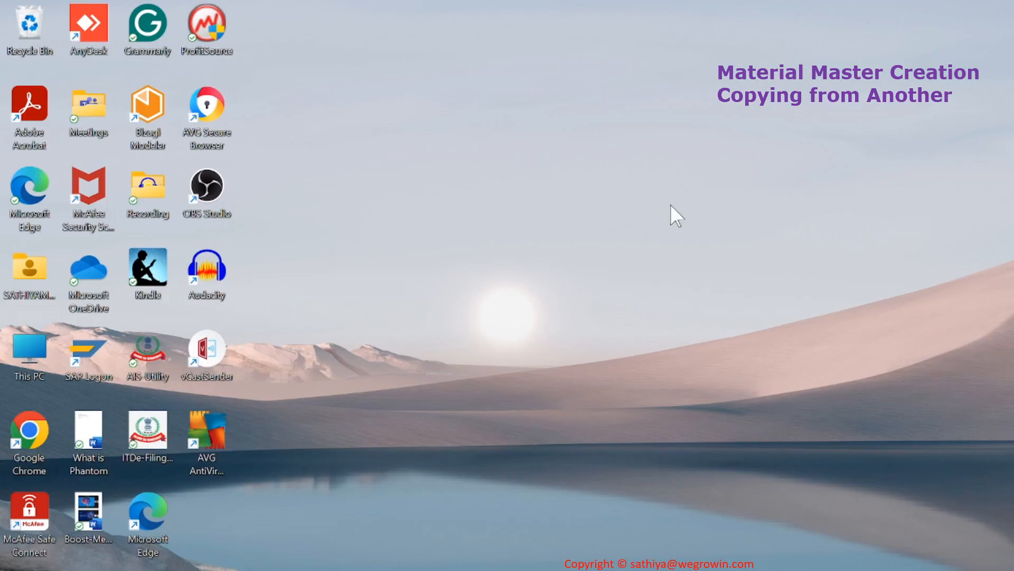
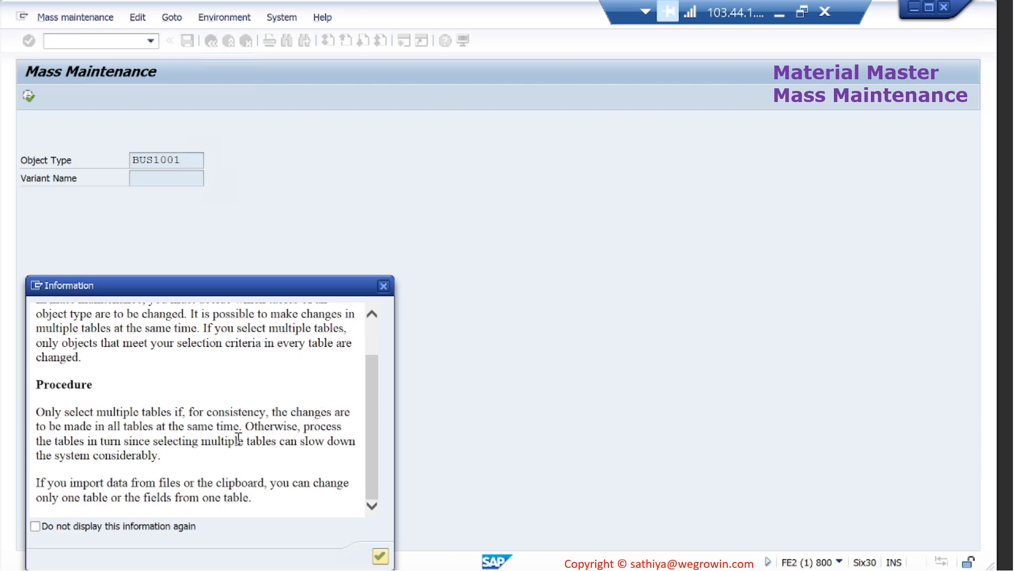
Step: Start mass maintenance of object type BUS1001 with the Plant Data for Material (MARC) table, acknowledging the information and warning messages
left_click(380, 556)
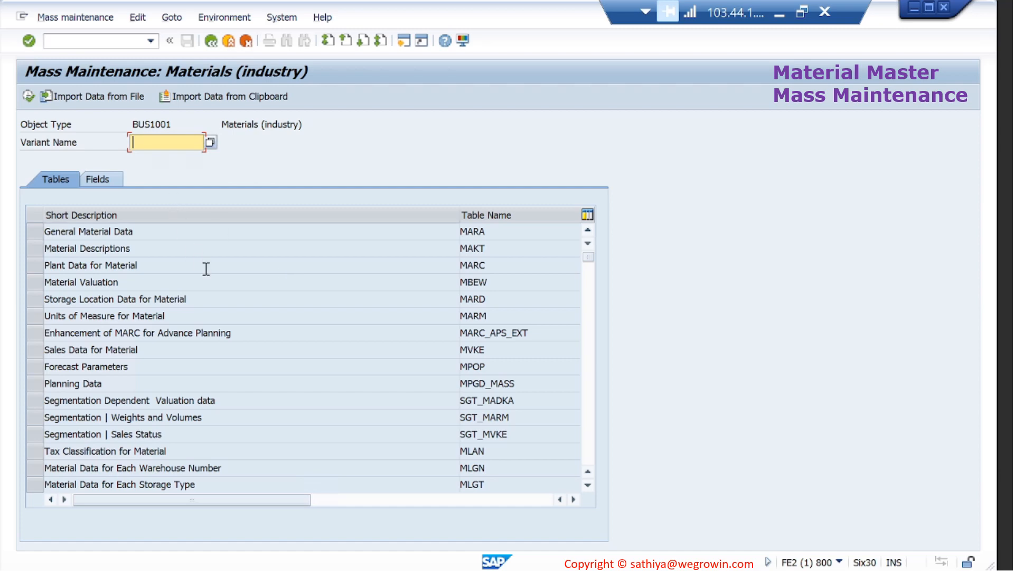
left_click(35, 264)
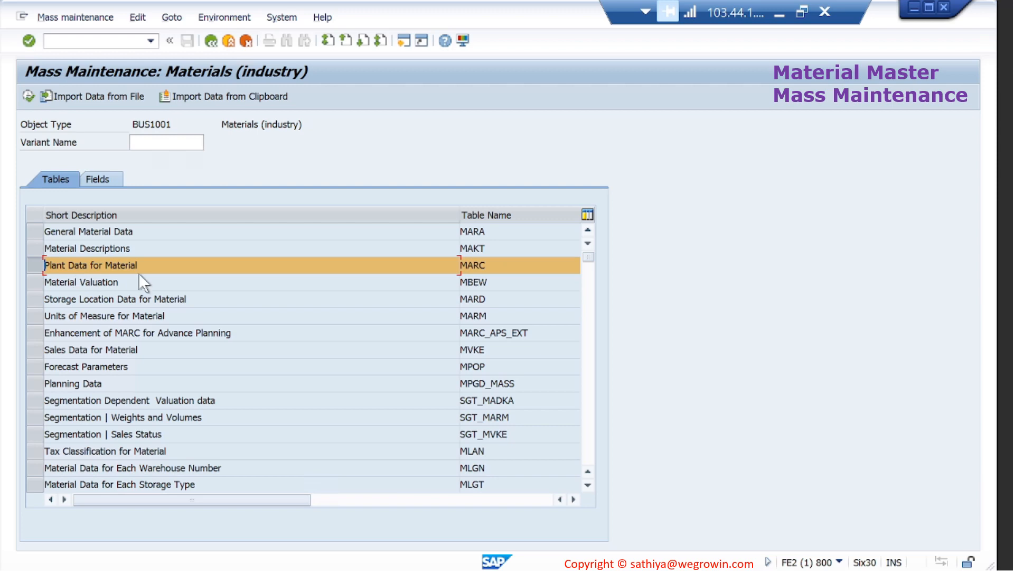
left_click(28, 96)
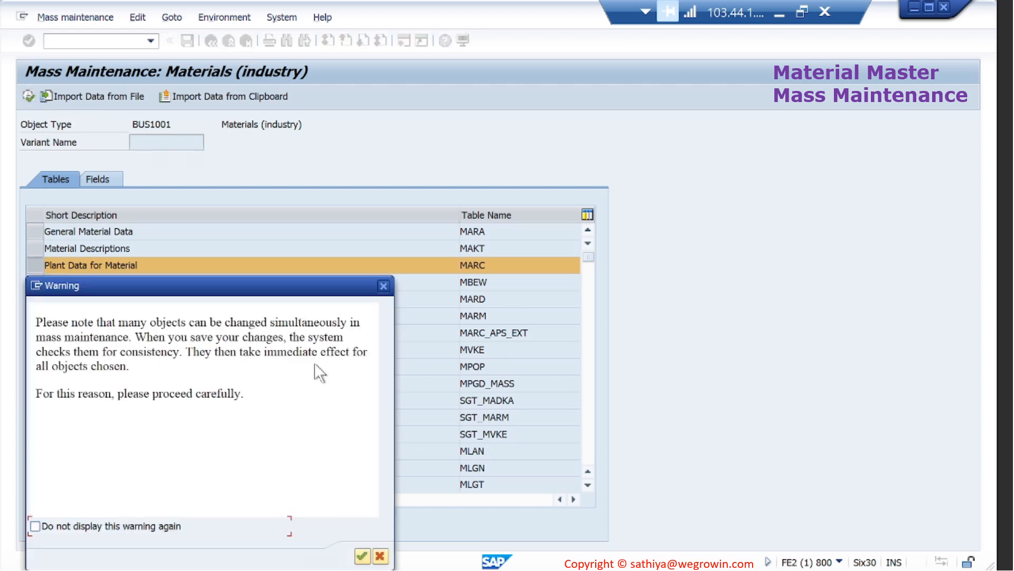
left_click(362, 556)
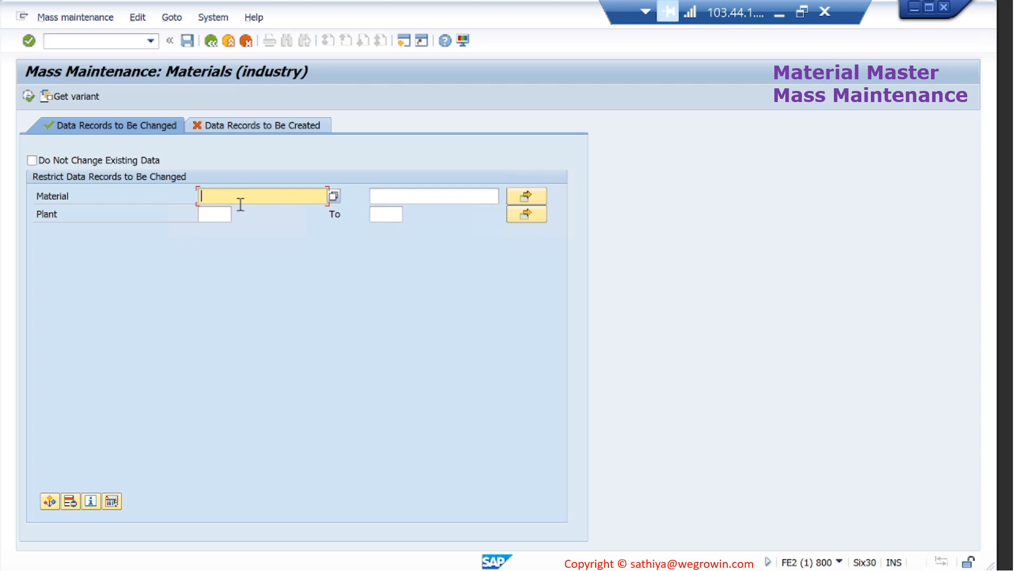
Step: Restrict the records to be changed to materials SGMC-TRNG* in plant 1710 and look through the resulting material list
type("SGM")
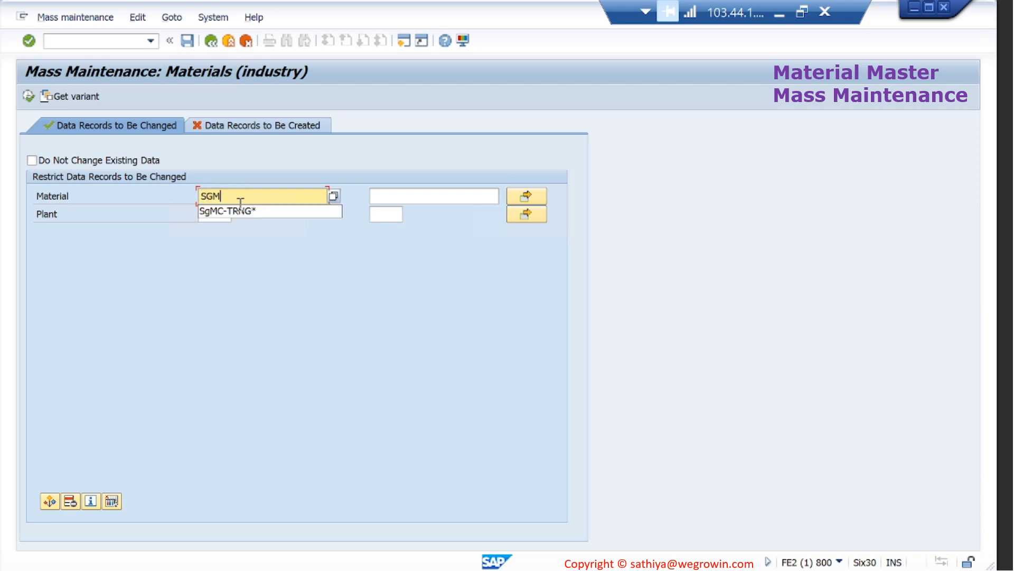
type("C-TRNG*")
left_click(252, 210)
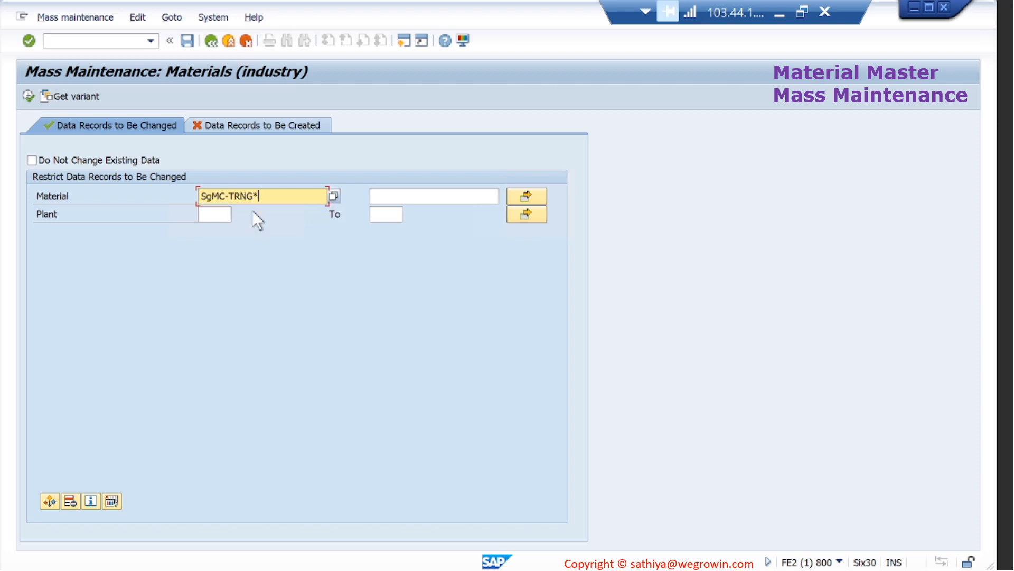
left_click(211, 213)
type("1")
left_click(213, 229)
key("Return")
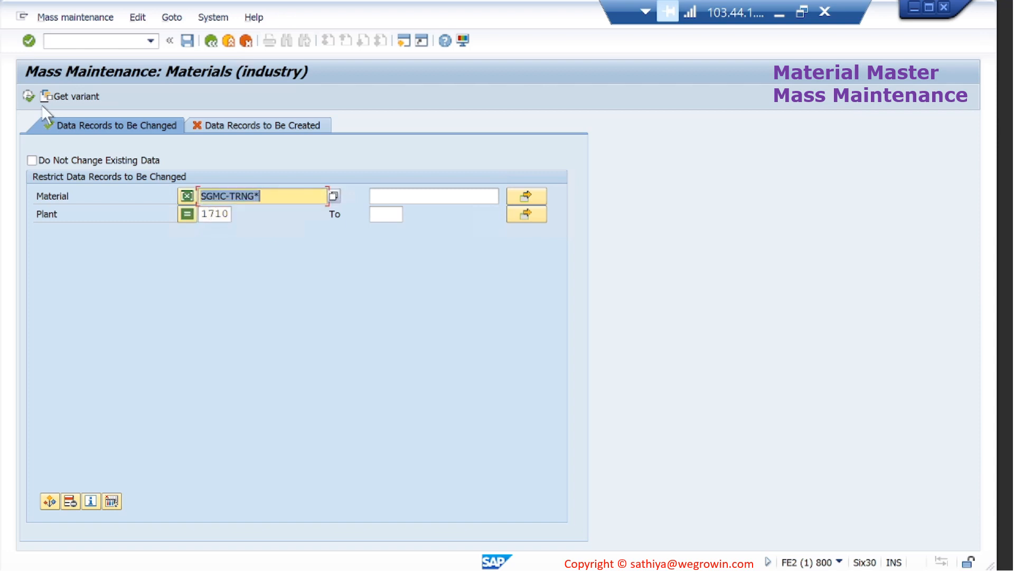
left_click(28, 96)
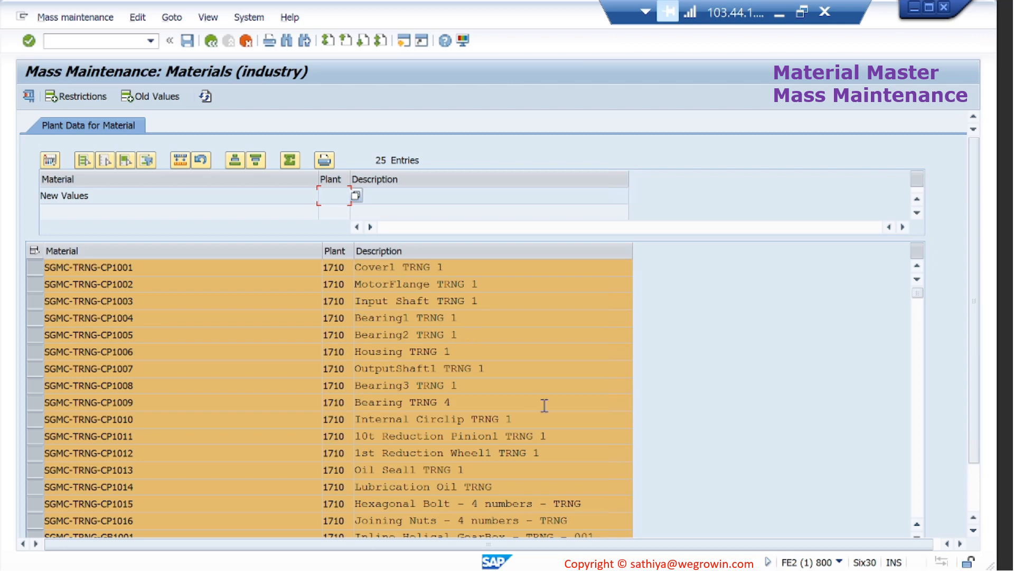
left_click(918, 485)
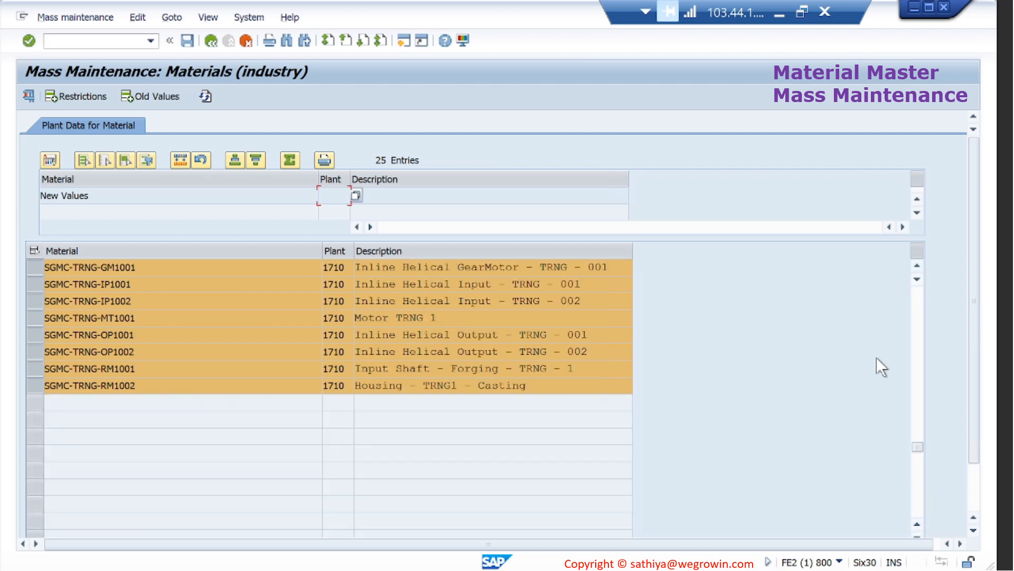
left_click_drag(917, 445, 917, 278)
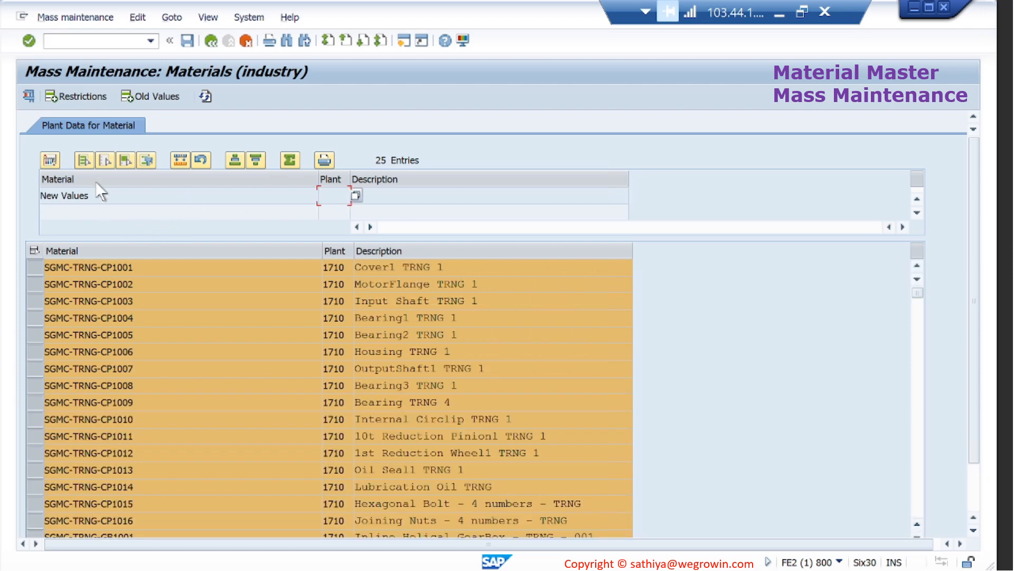
Step: Find MRP Controller in the field pool and add it as a column to the plant data mass maintenance table
left_click(51, 160)
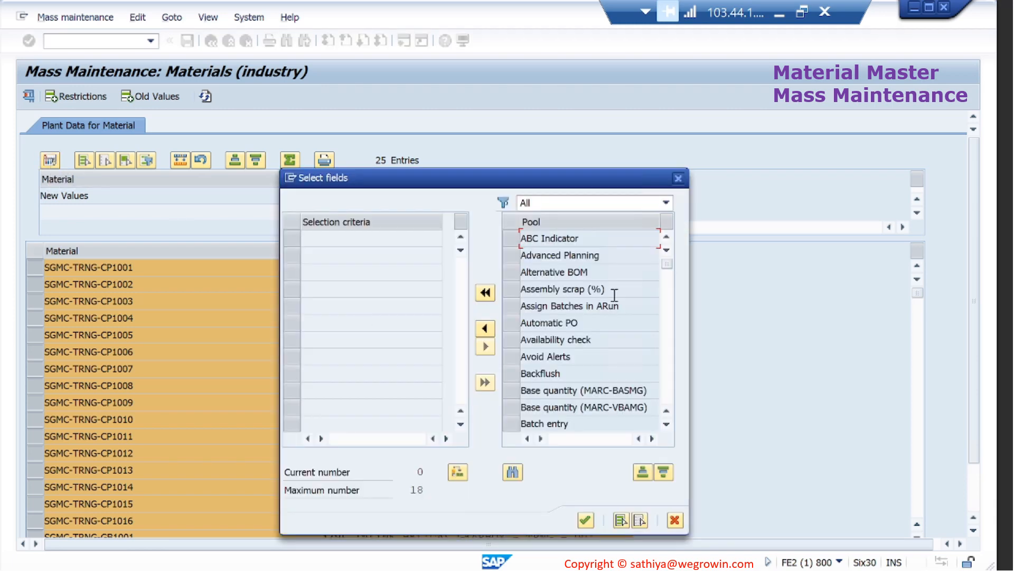
left_click(667, 362)
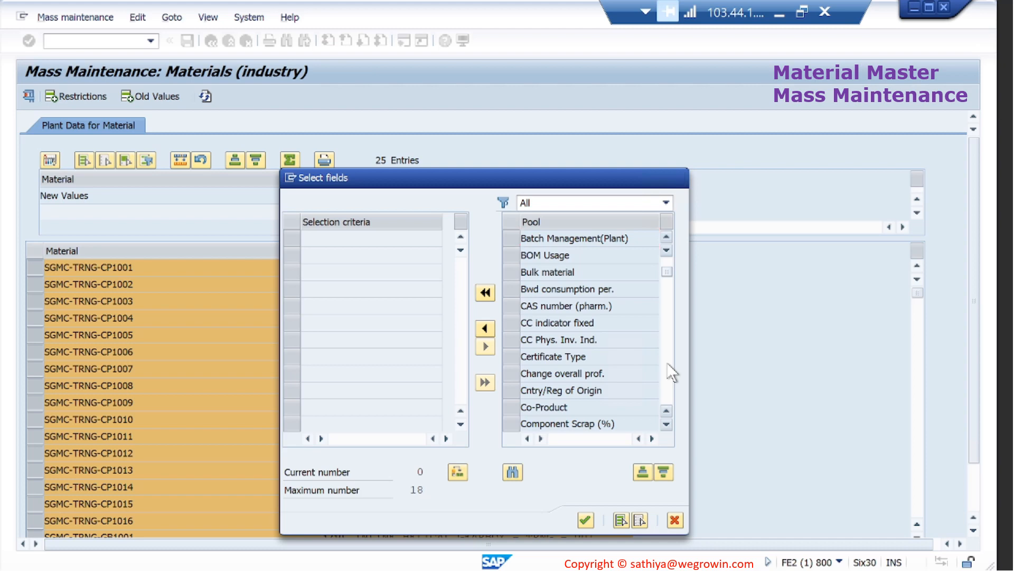
left_click(667, 362)
left_click(667, 362)
left_click(667, 362)
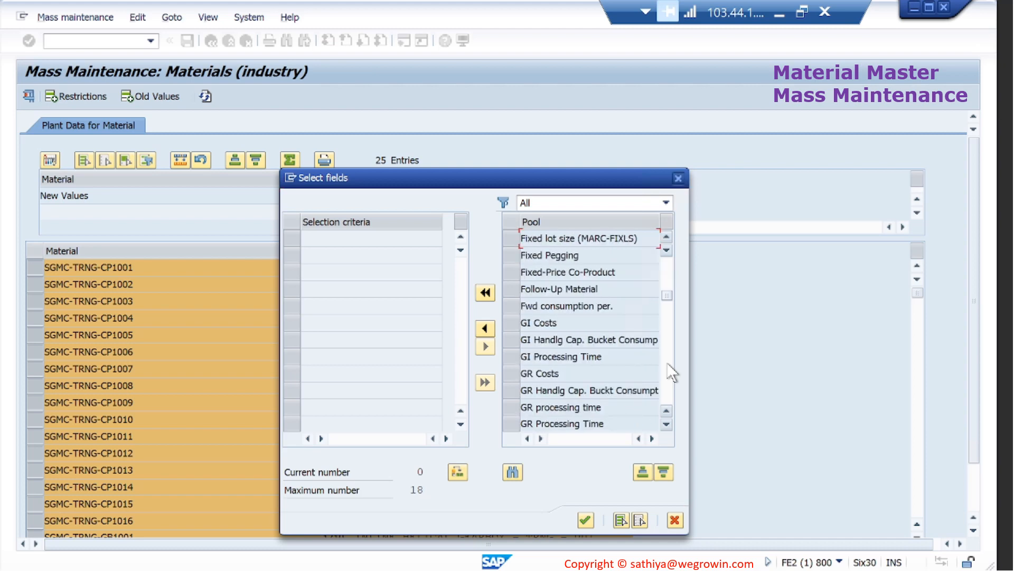
left_click(667, 363)
left_click(667, 365)
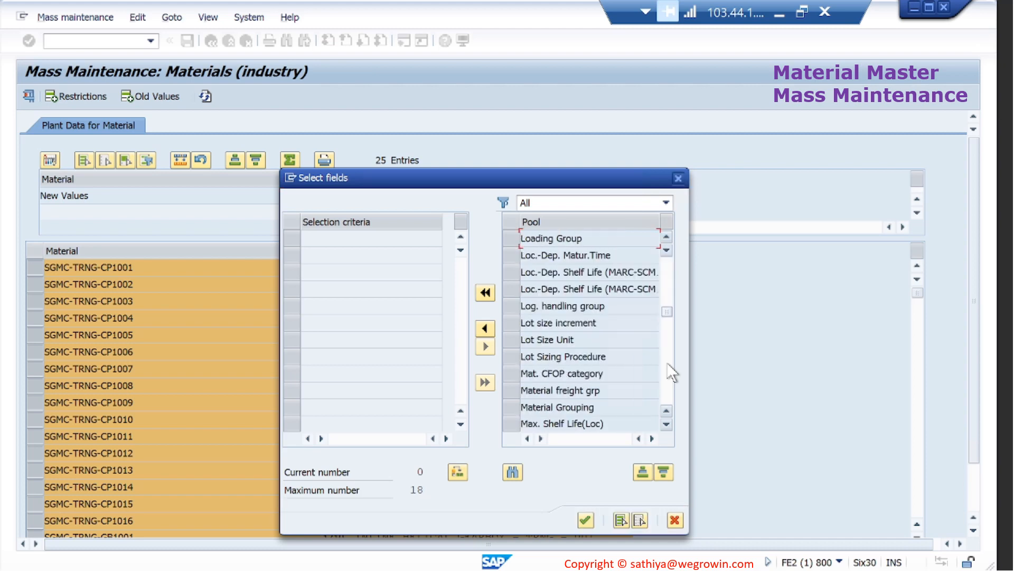
left_click(668, 363)
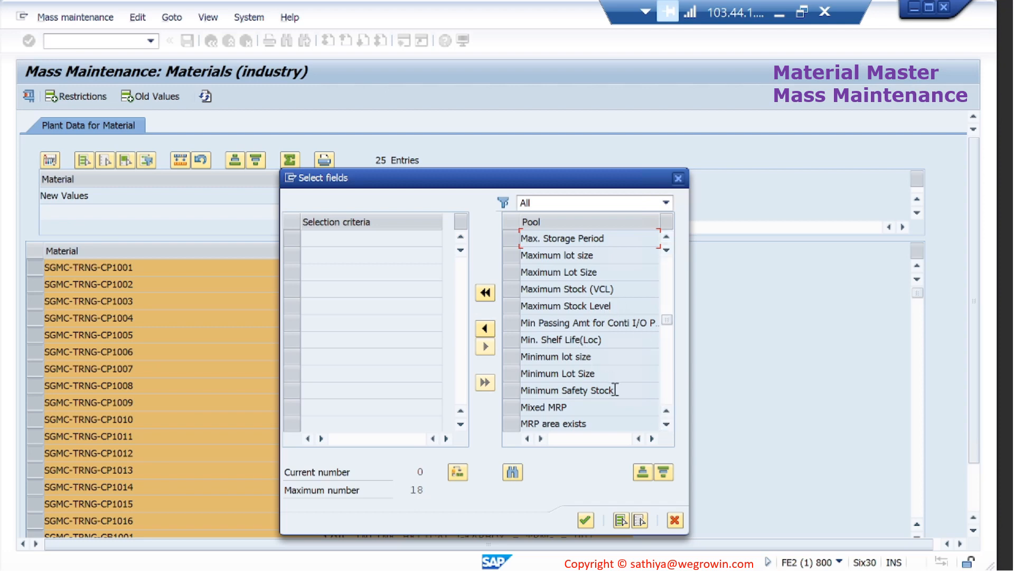
left_click(667, 388)
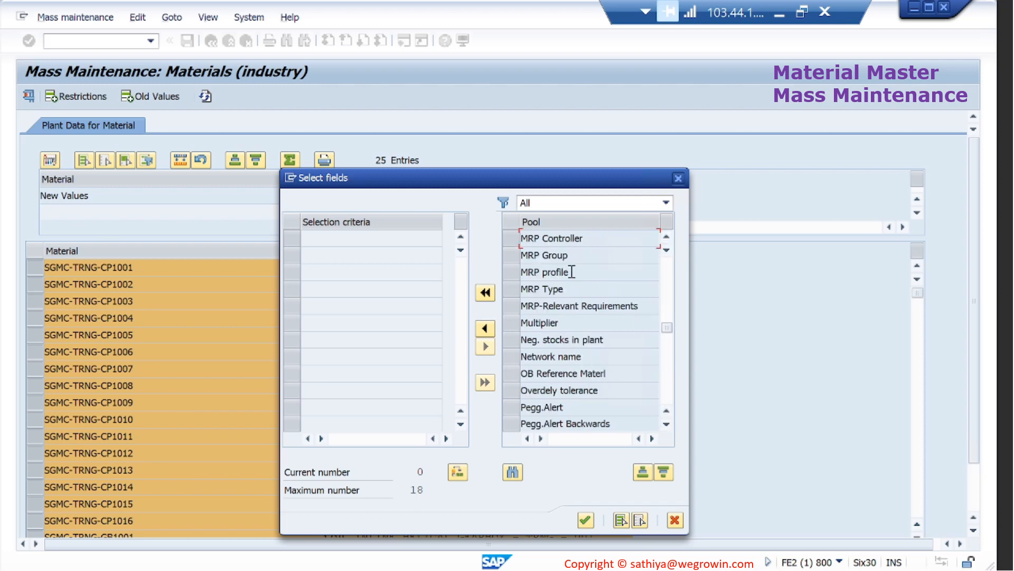
left_click(512, 238)
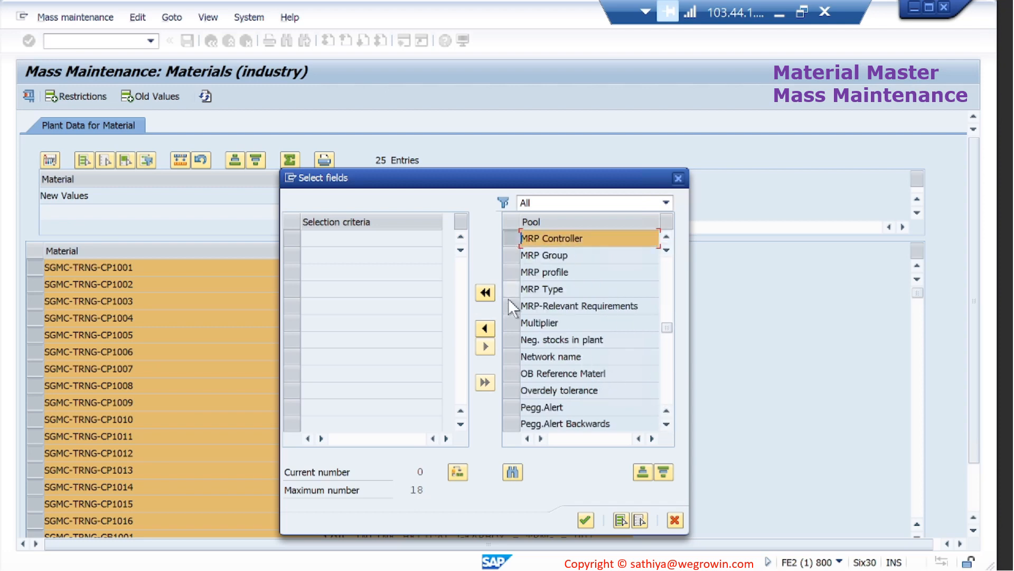
left_click(484, 328)
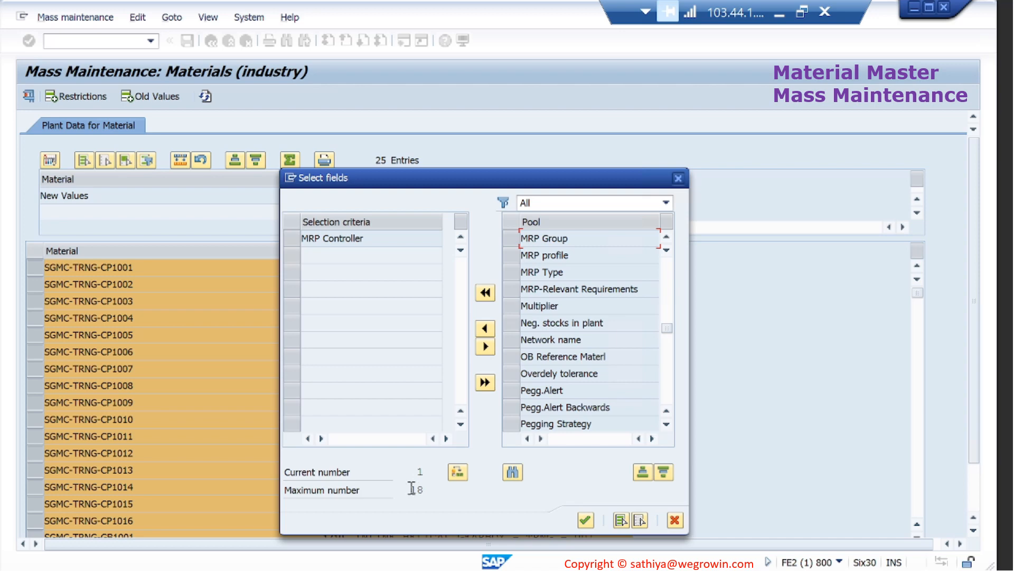
double_click(412, 489)
left_click(586, 519)
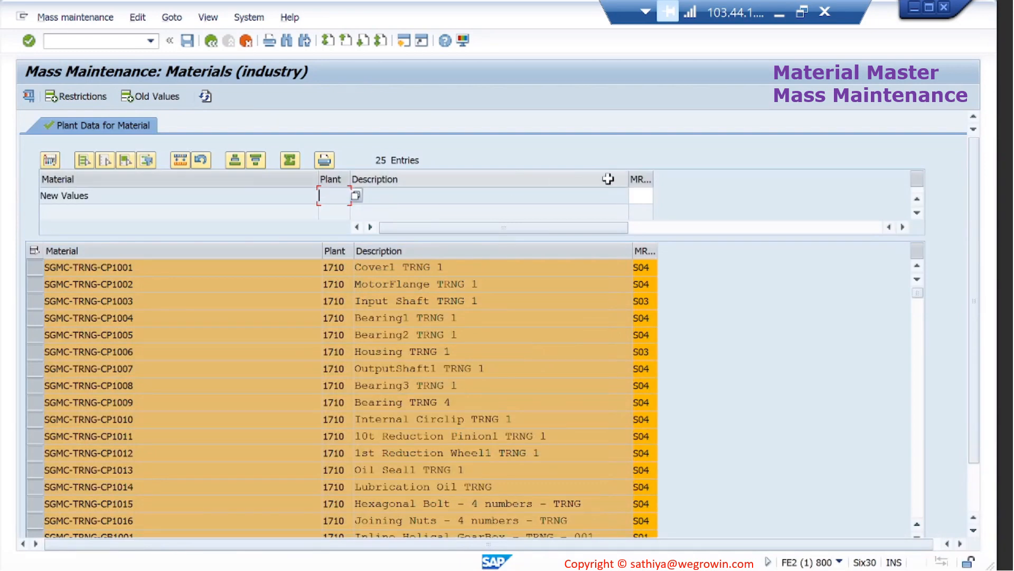
Step: Set the new MRP controller value to 001 for plant 1710 from the list of possible entries
left_click(642, 196)
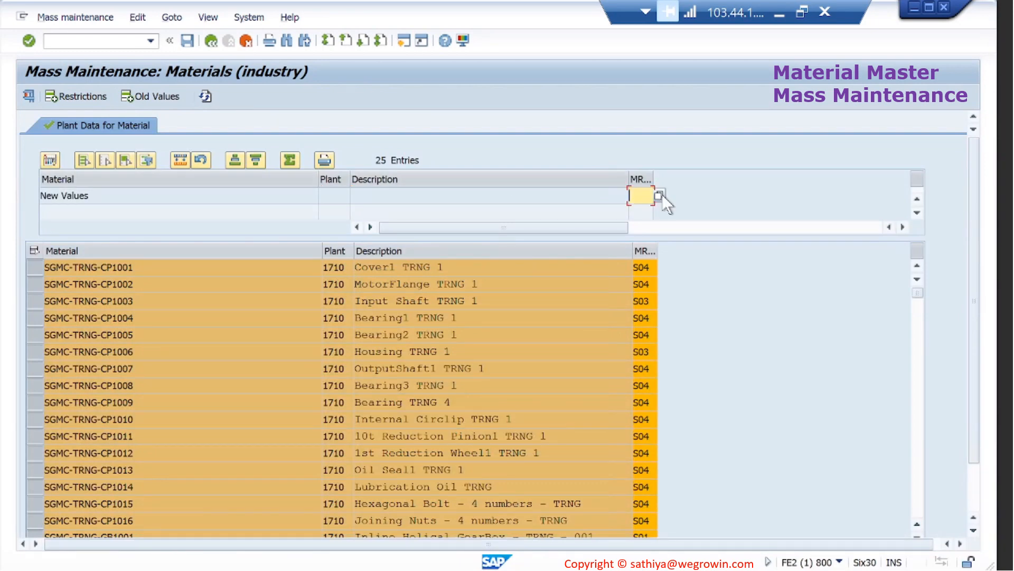
left_click(660, 195)
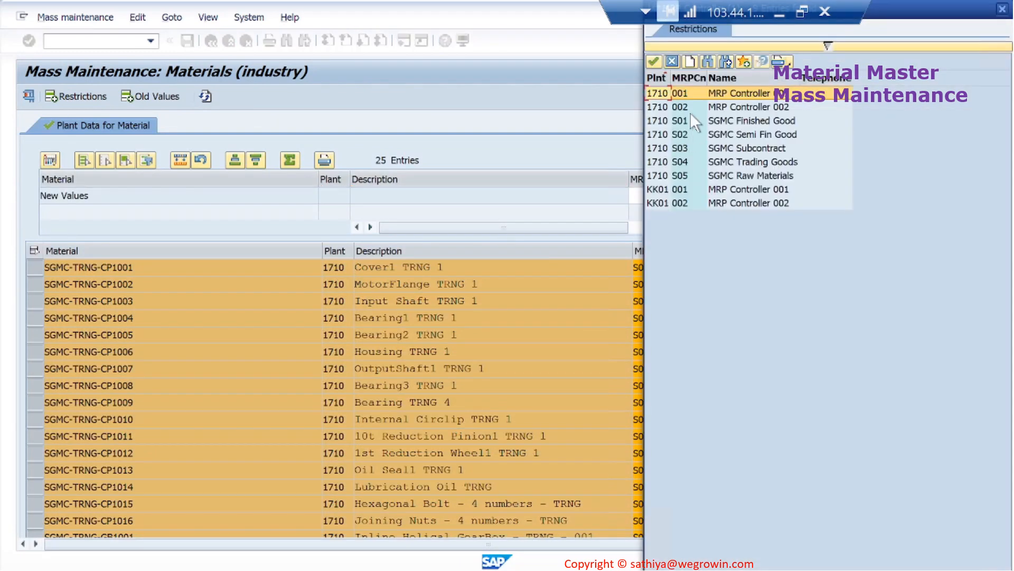
double_click(692, 91)
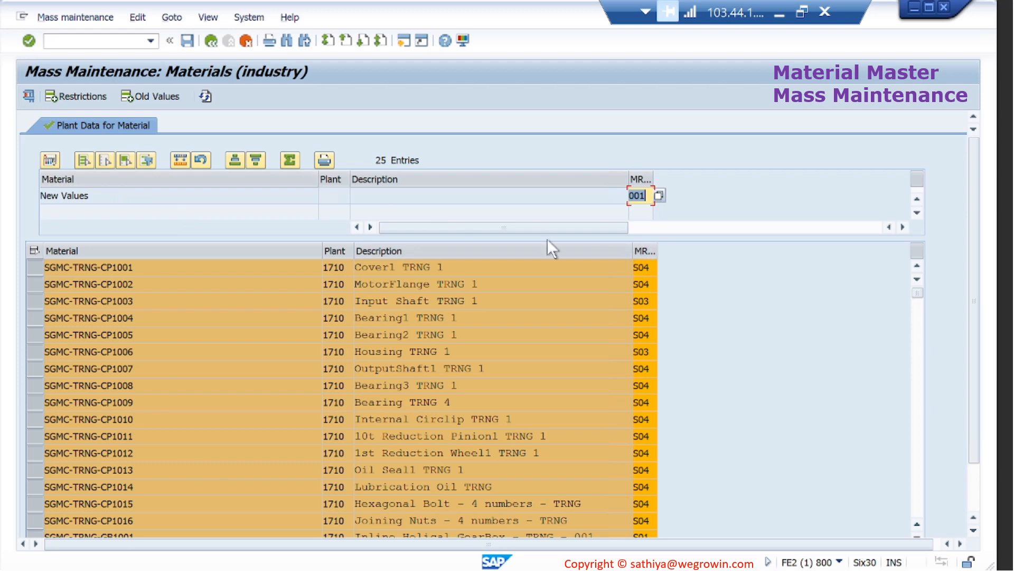
Step: Add the replace-only restriction to the plant data table and set its MRP controller value to S03
left_click(651, 306)
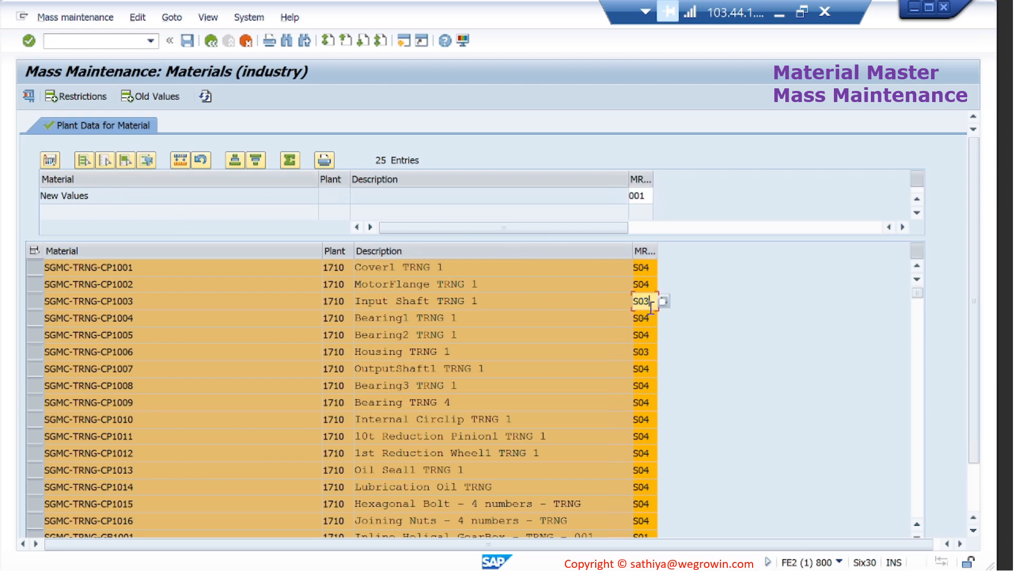
left_click(650, 353)
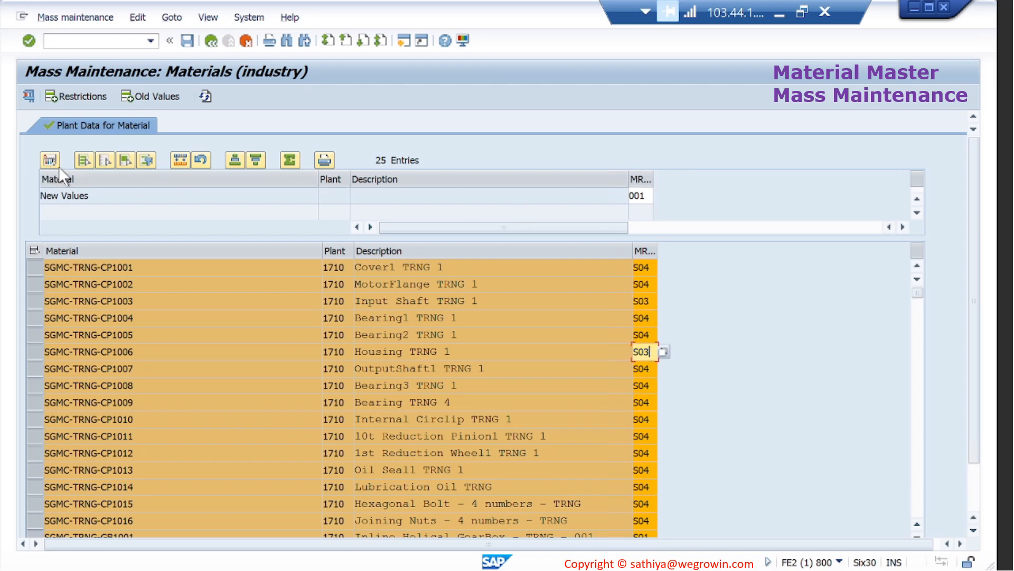
left_click(91, 95)
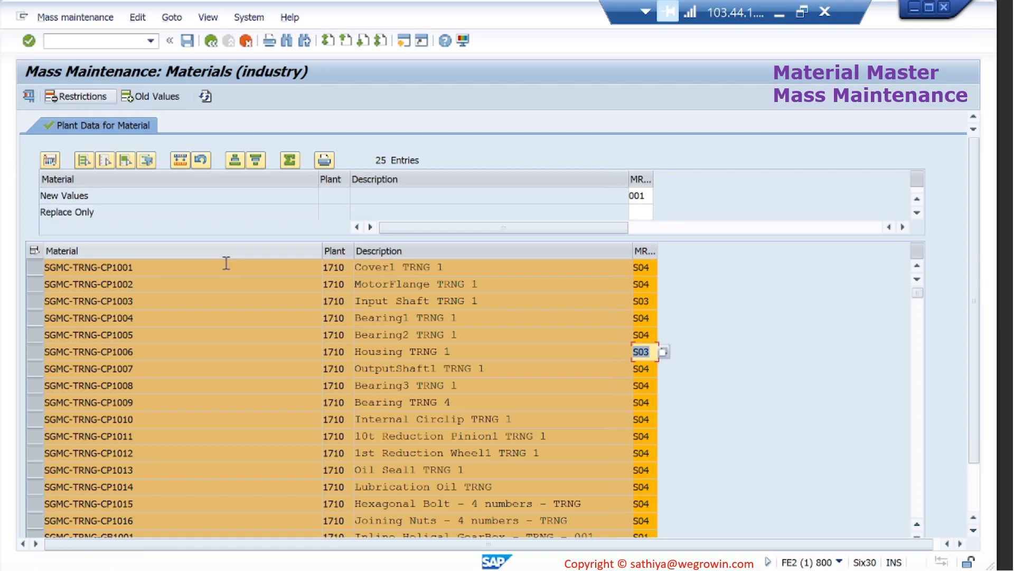
left_click(647, 211)
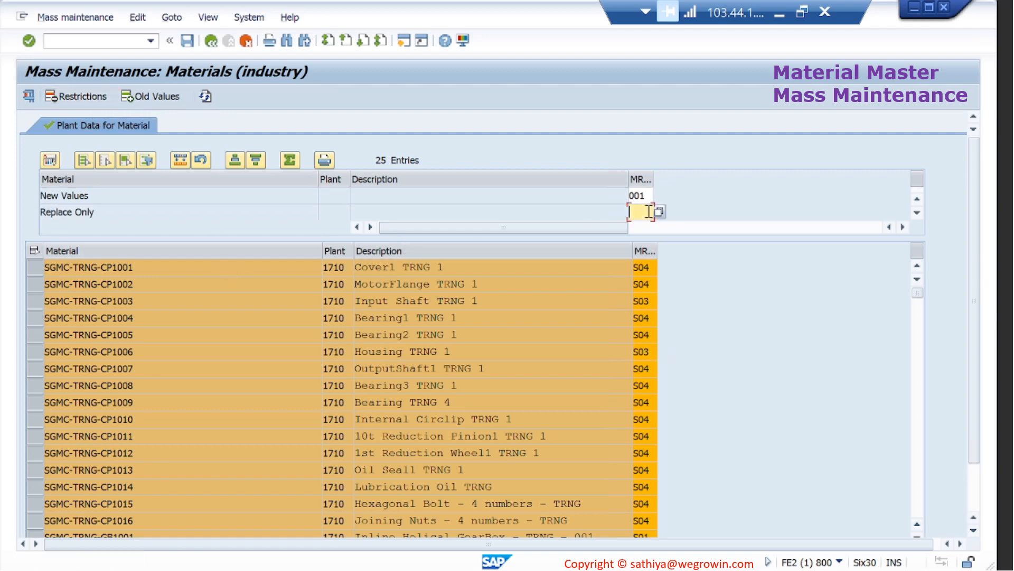
left_click(659, 211)
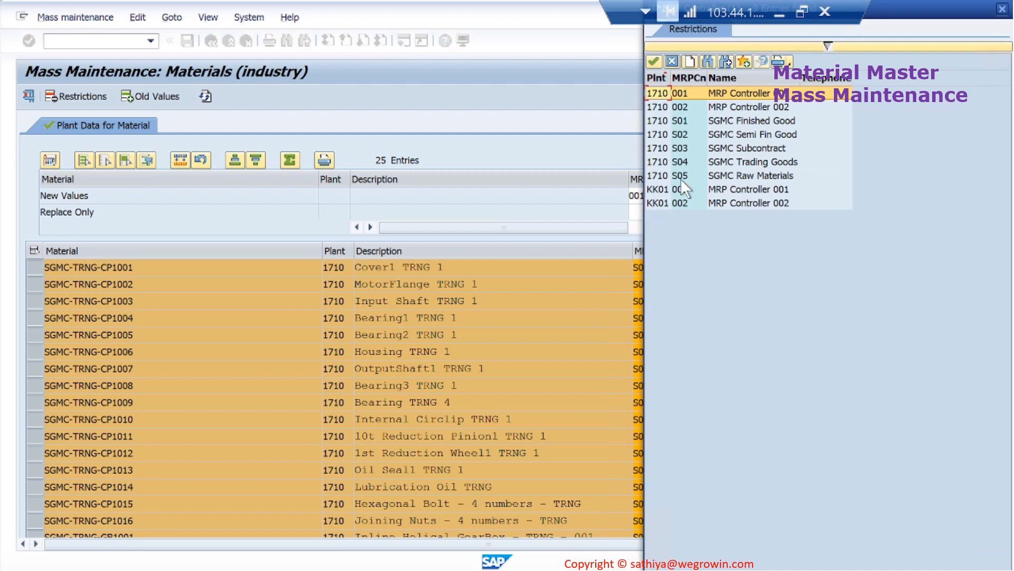
double_click(686, 147)
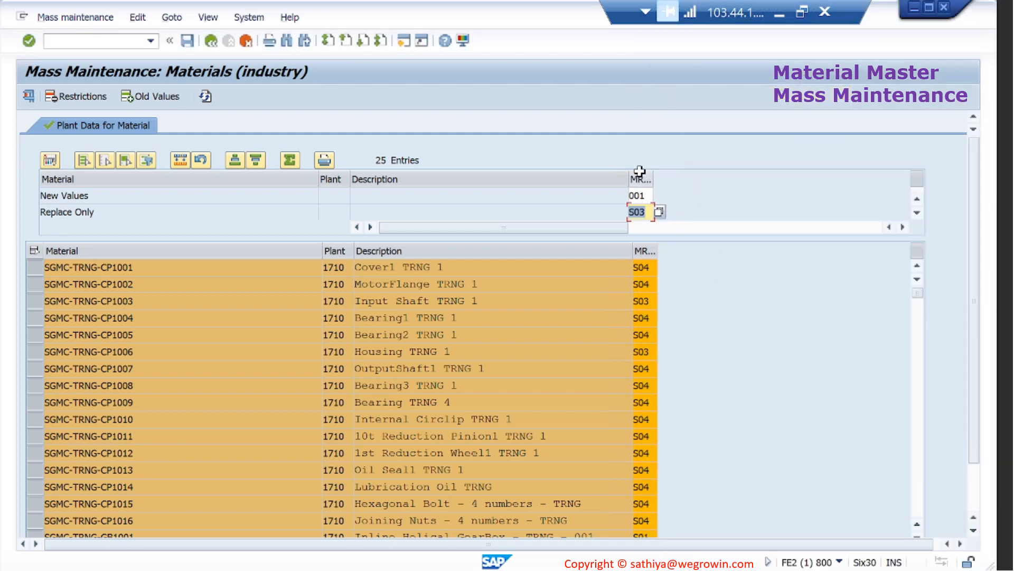
key("Up")
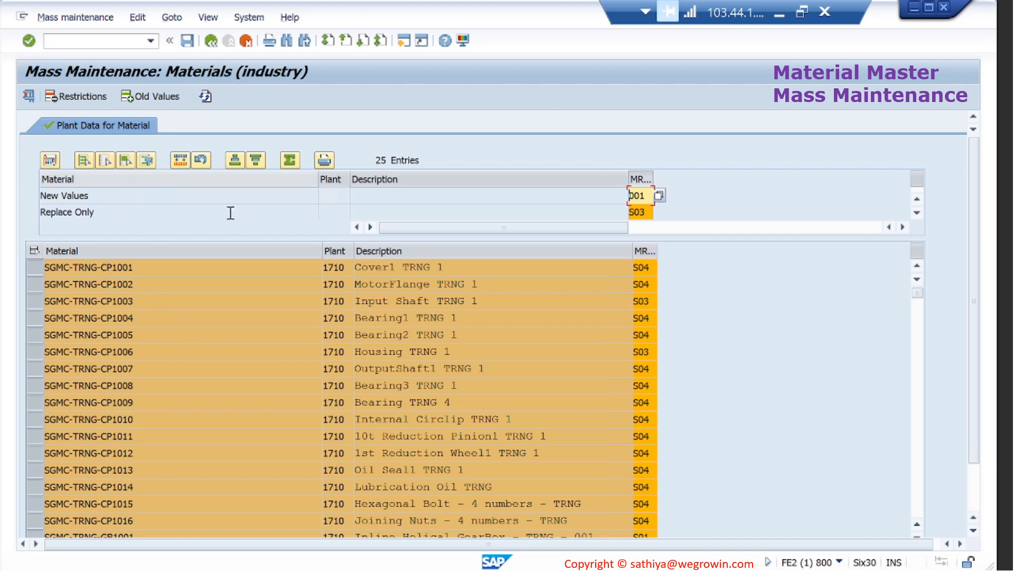
Step: Execute the MRP controller change as a test run, look through its messages and return to the plant data table, acknowledging the warning
left_click(24, 94)
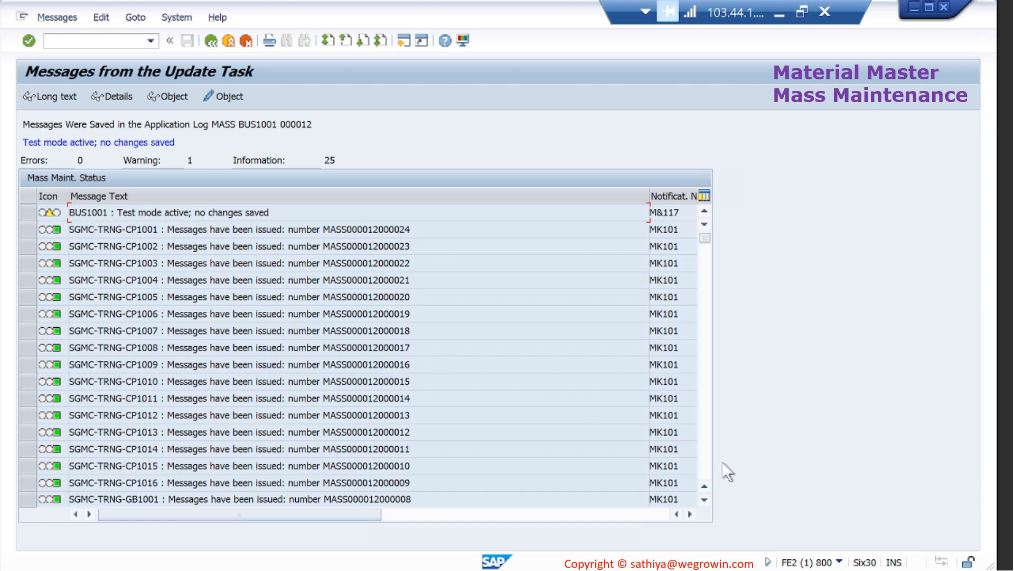
left_click(704, 458)
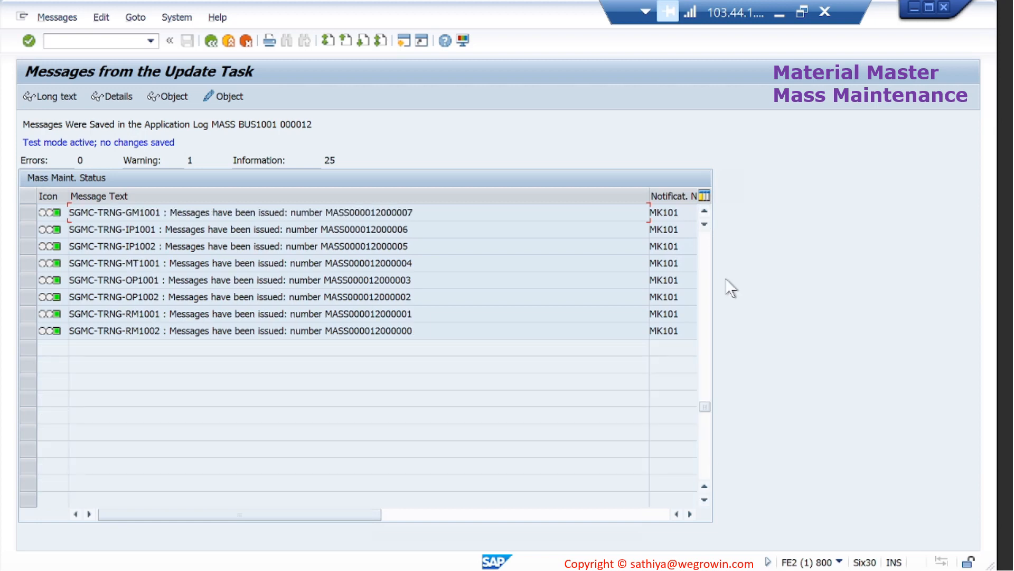
left_click_drag(704, 407, 705, 218)
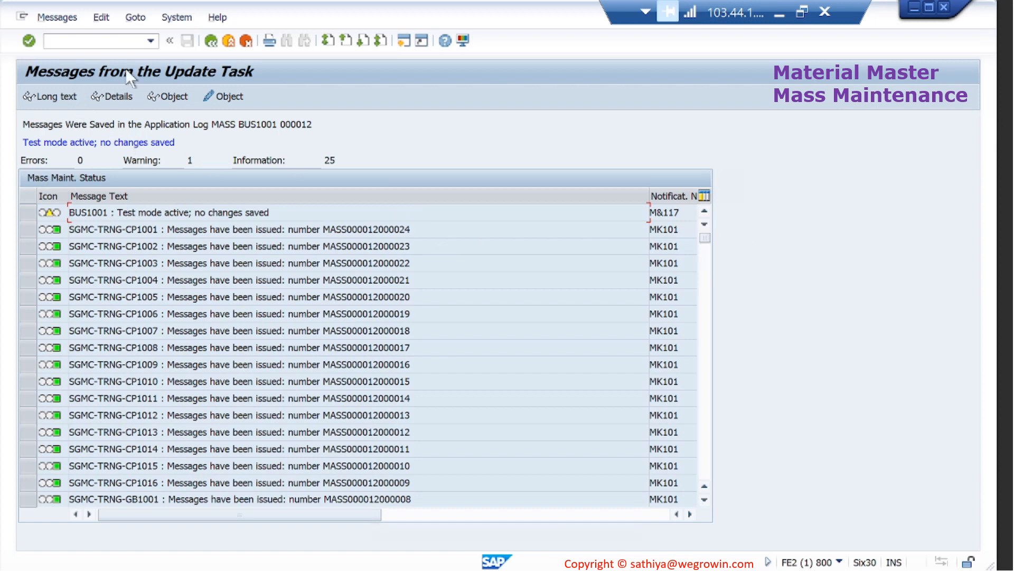
left_click(212, 43)
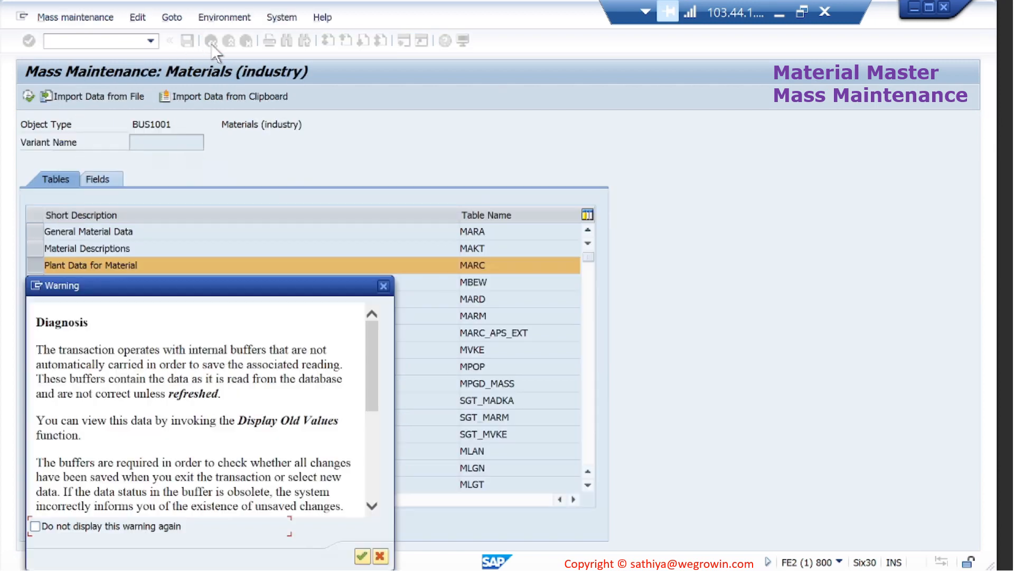
left_click(362, 556)
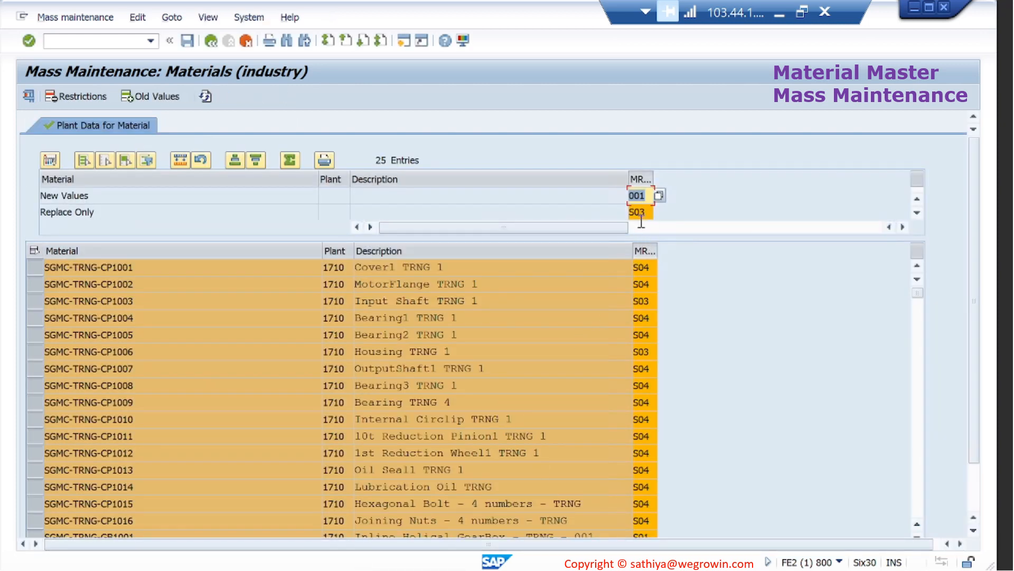
Step: Apply the mass change of MRP controller S03 to 001 to the listed materials and save it, accepting the warning
left_click(180, 160)
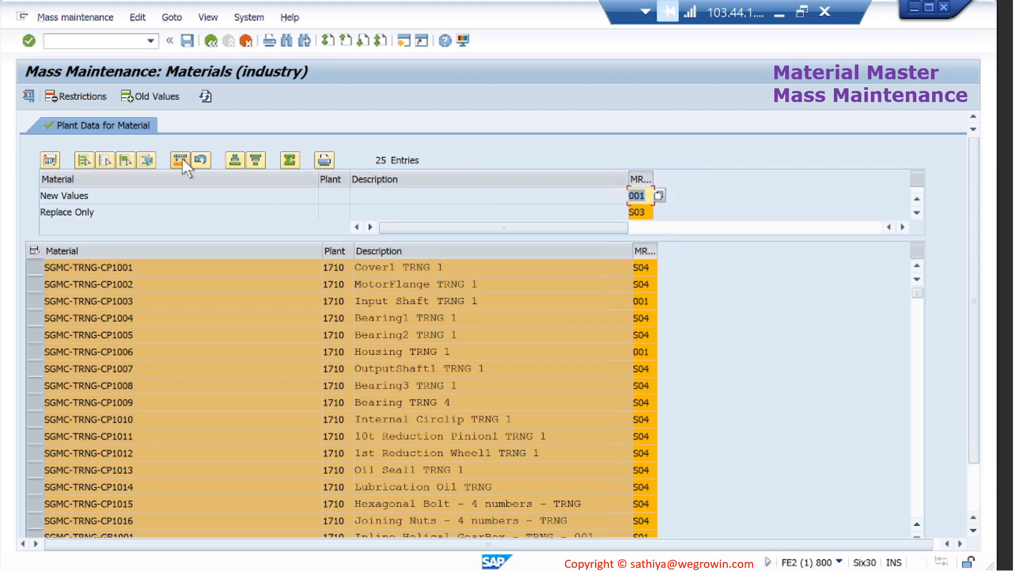
left_click(655, 301)
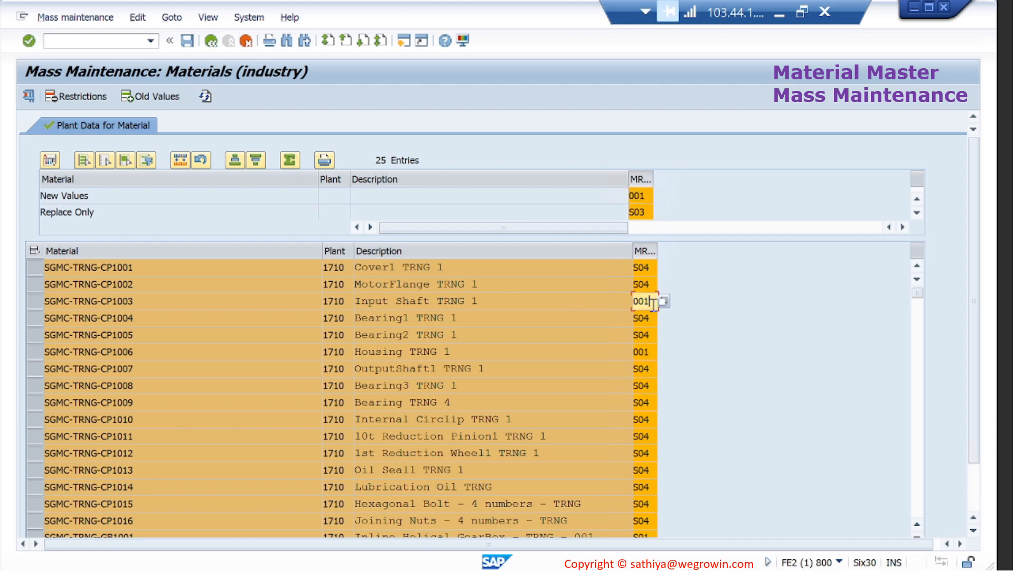
left_click(645, 352)
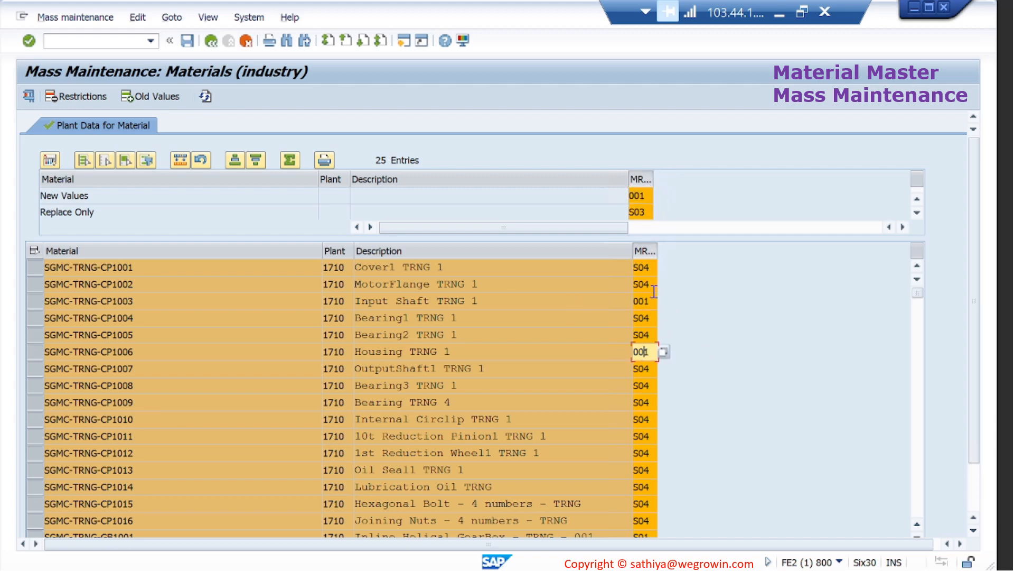
left_click(188, 37)
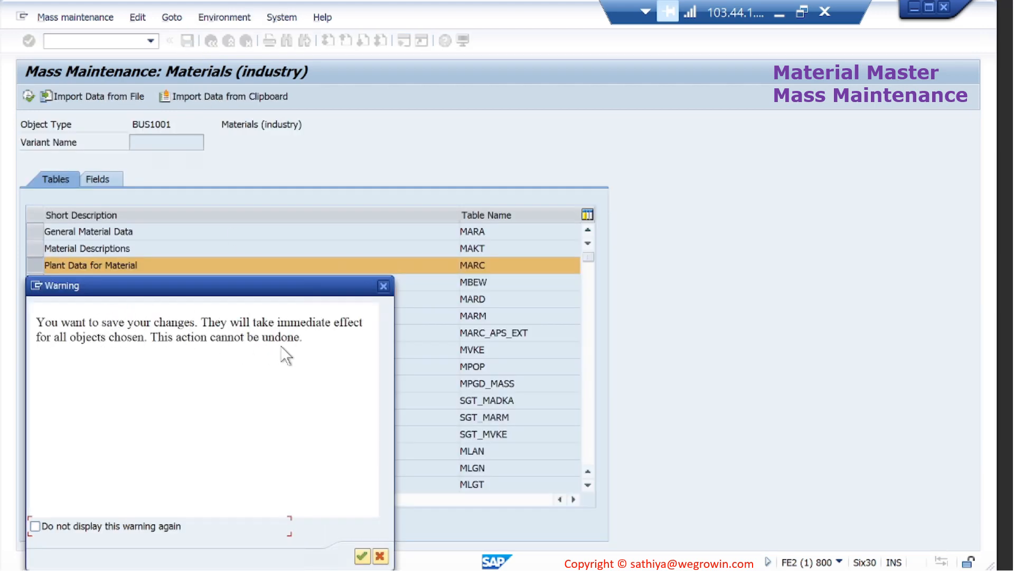
left_click(361, 555)
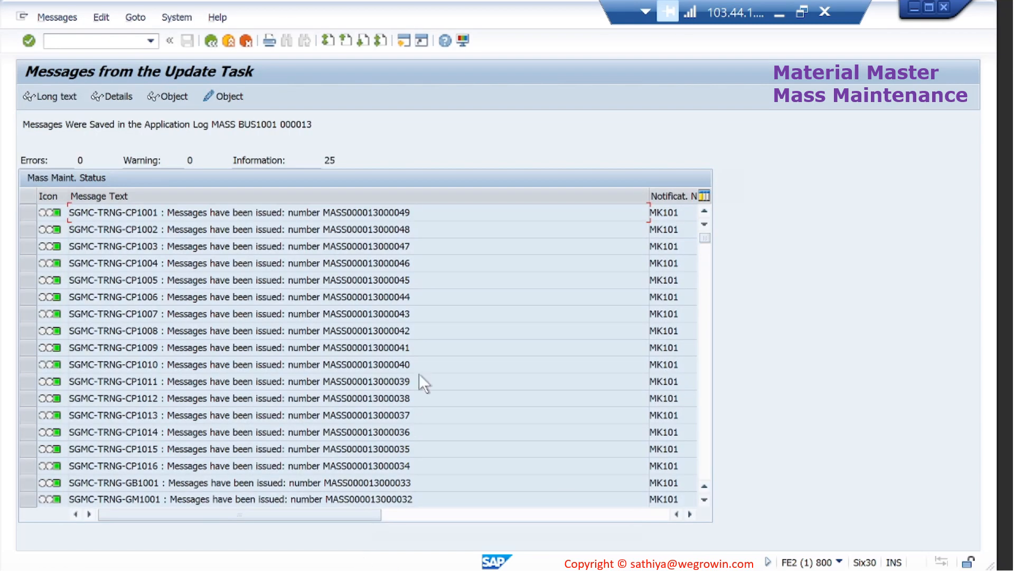
Step: Examine the update message list and the detailed log for material SGMC-TRNG-CP1003
left_click(691, 514)
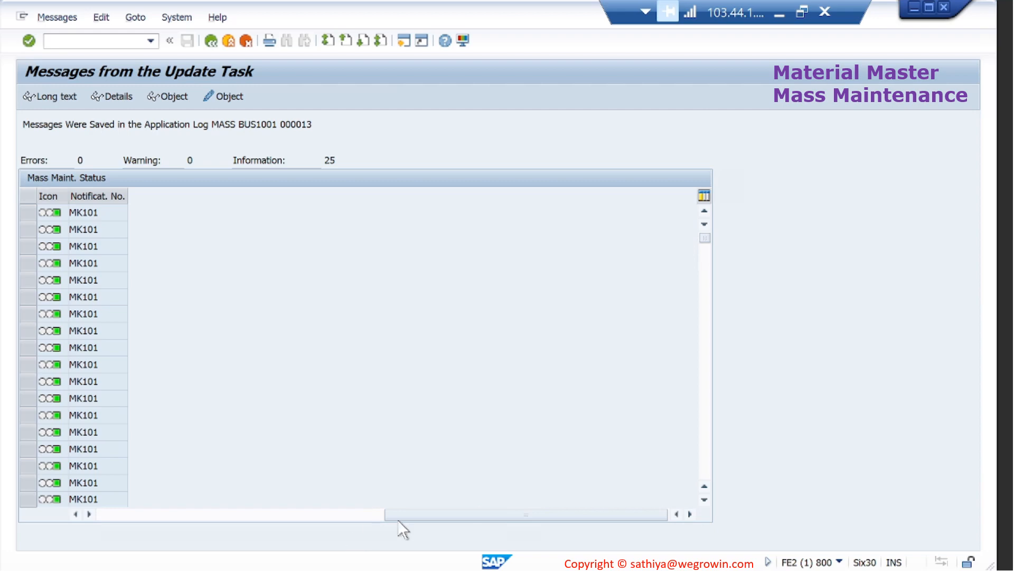
left_click_drag(411, 515, 124, 514)
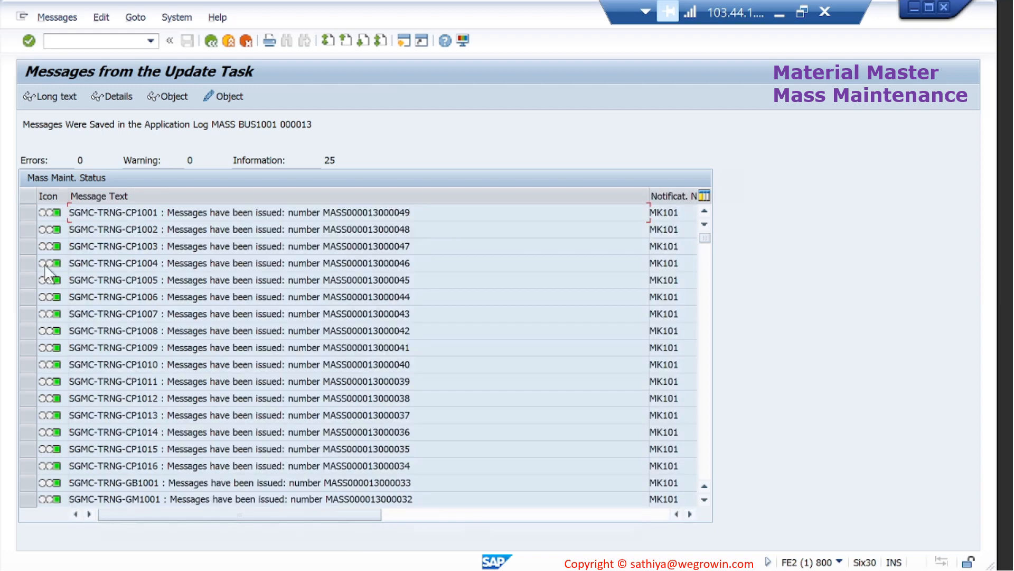
left_click(27, 243)
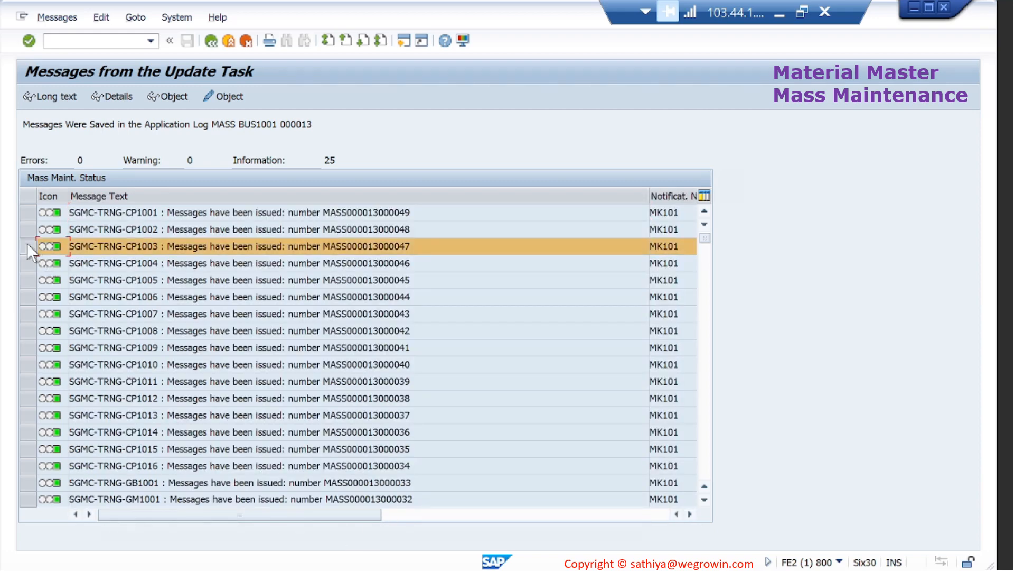
left_click(117, 94)
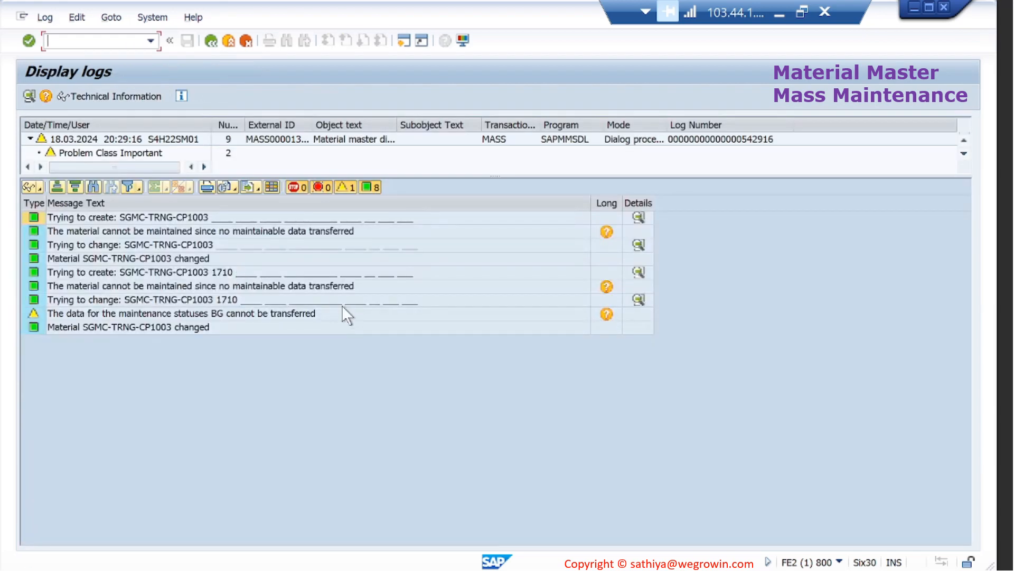
left_click(180, 246)
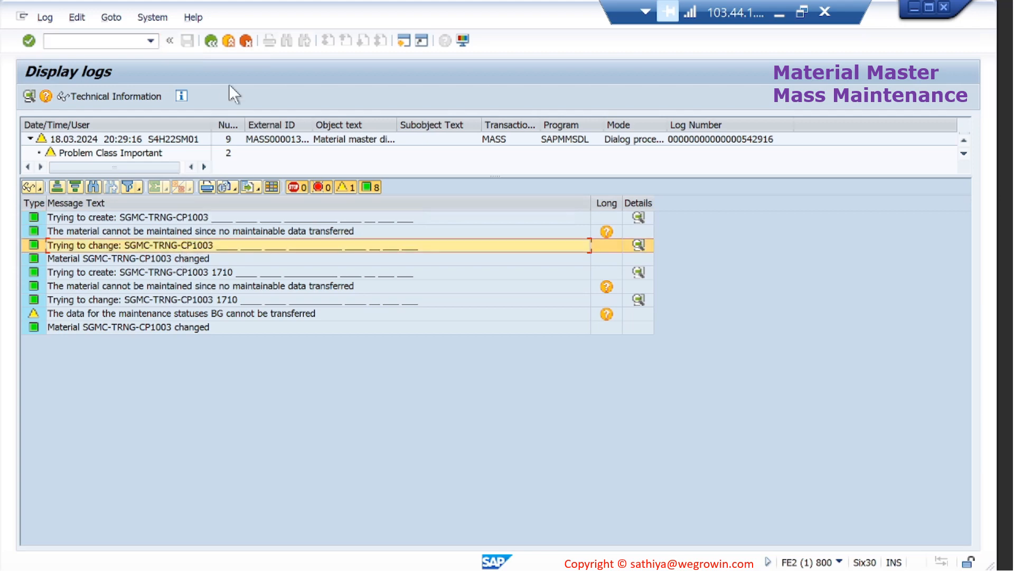
left_click(211, 40)
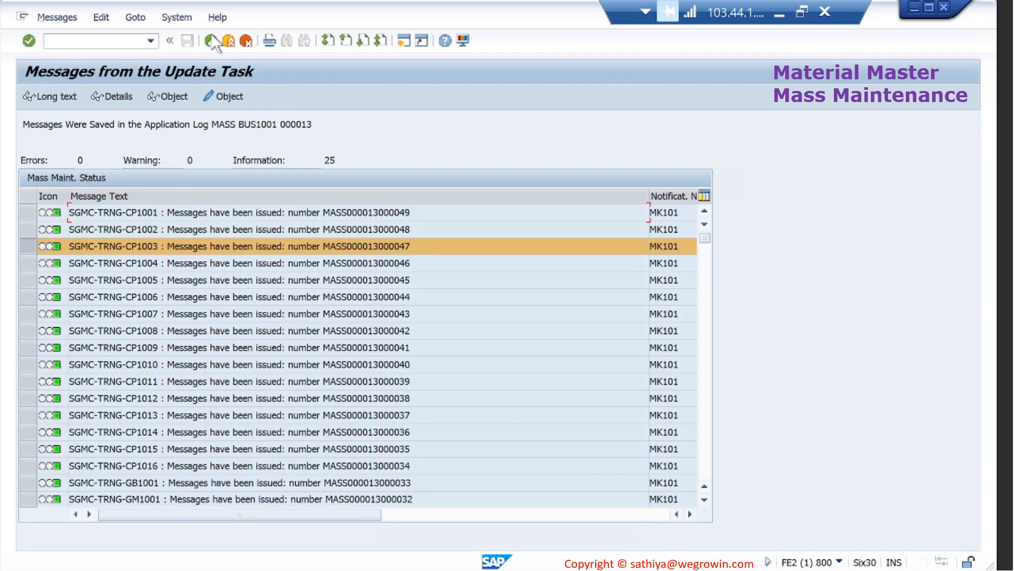
Step: Examine the detailed log for material SGMC-TRNG-CP1004 and return to the update messages
left_click(25, 245)
left_click(24, 262)
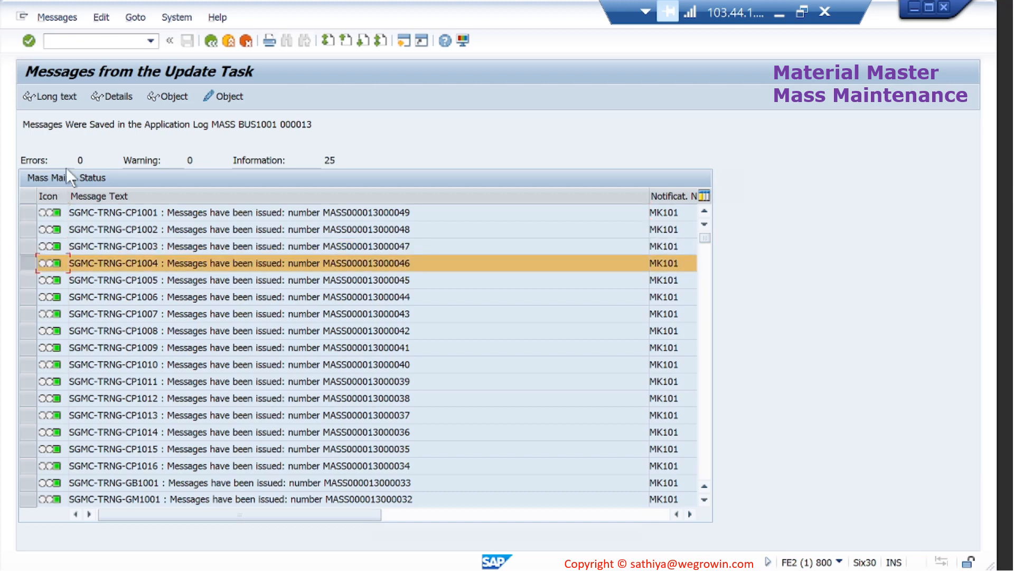
left_click(122, 88)
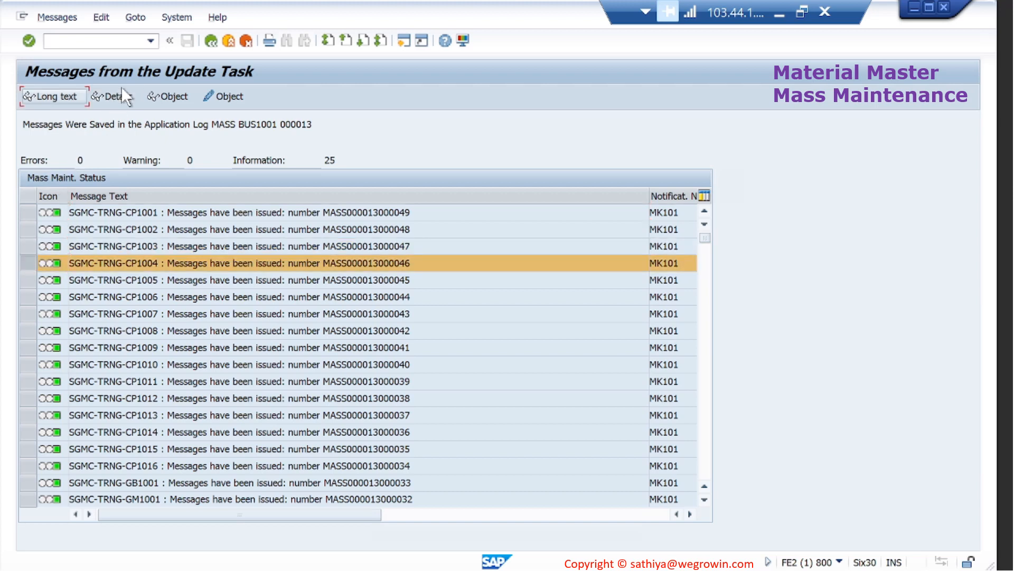
left_click(123, 96)
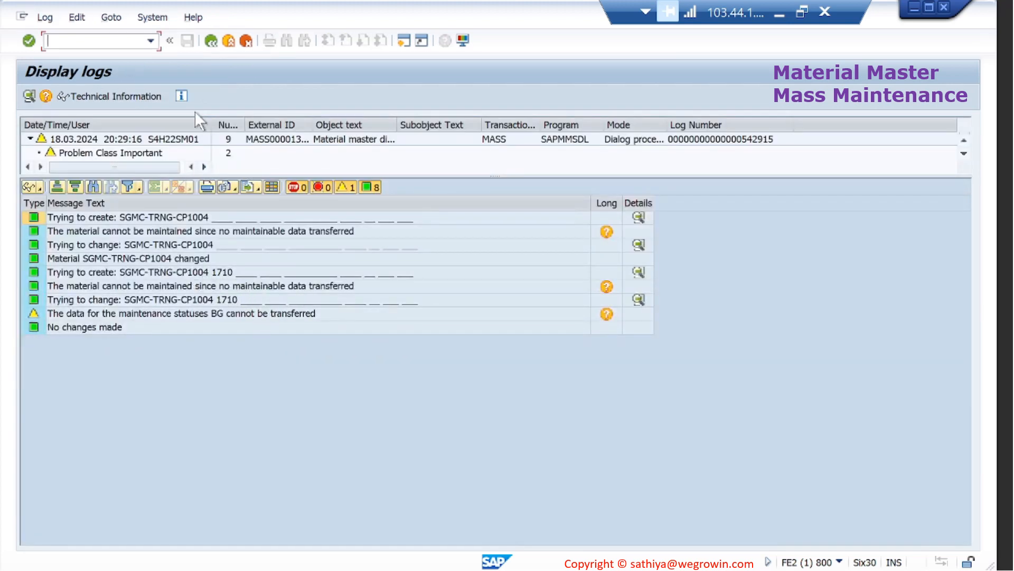
left_click(210, 40)
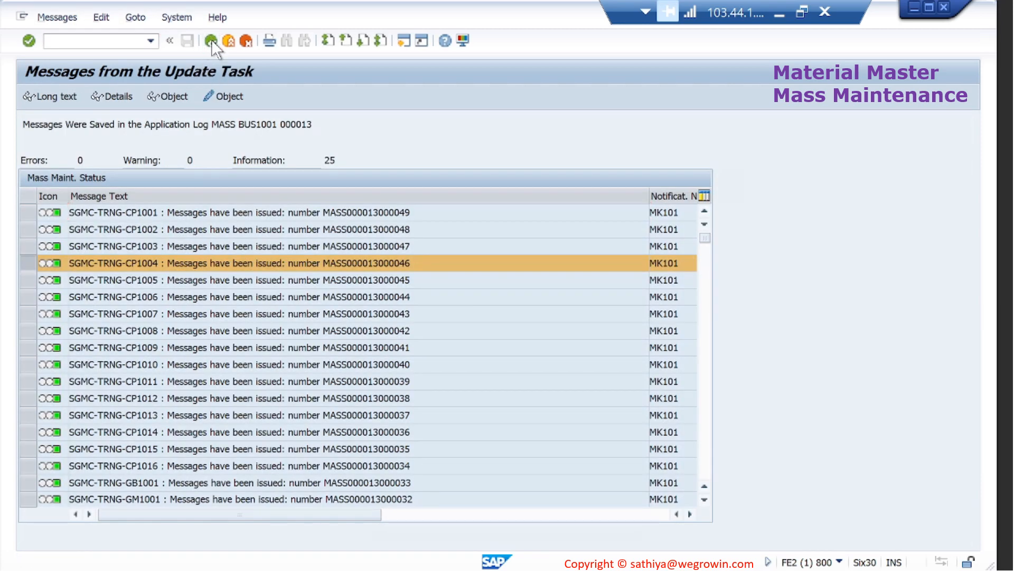
Step: Return to the plant data table, acknowledging the warning, and check the MRP controller of material SGMC-TRNG-CP1003
left_click(211, 40)
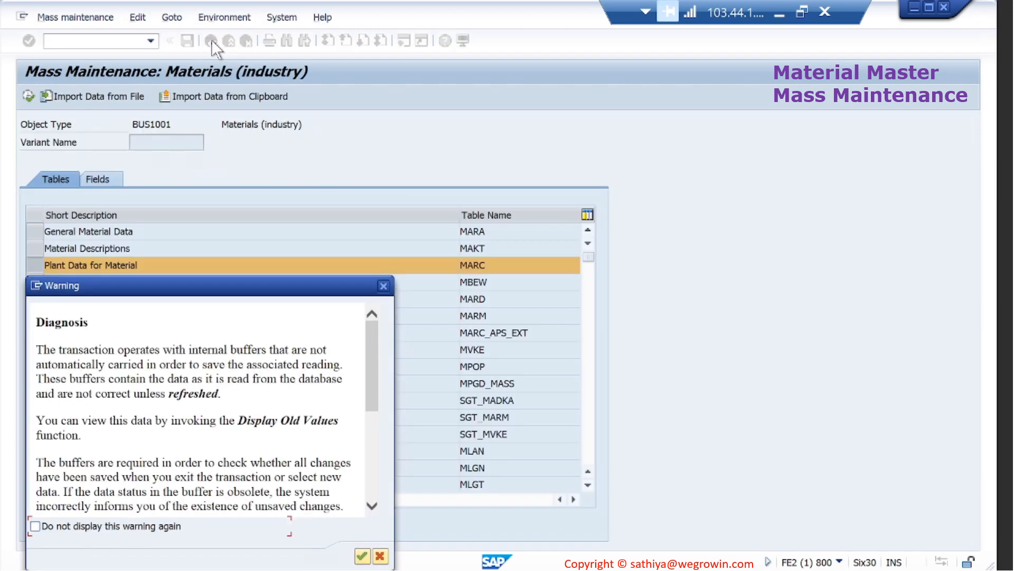
left_click(362, 555)
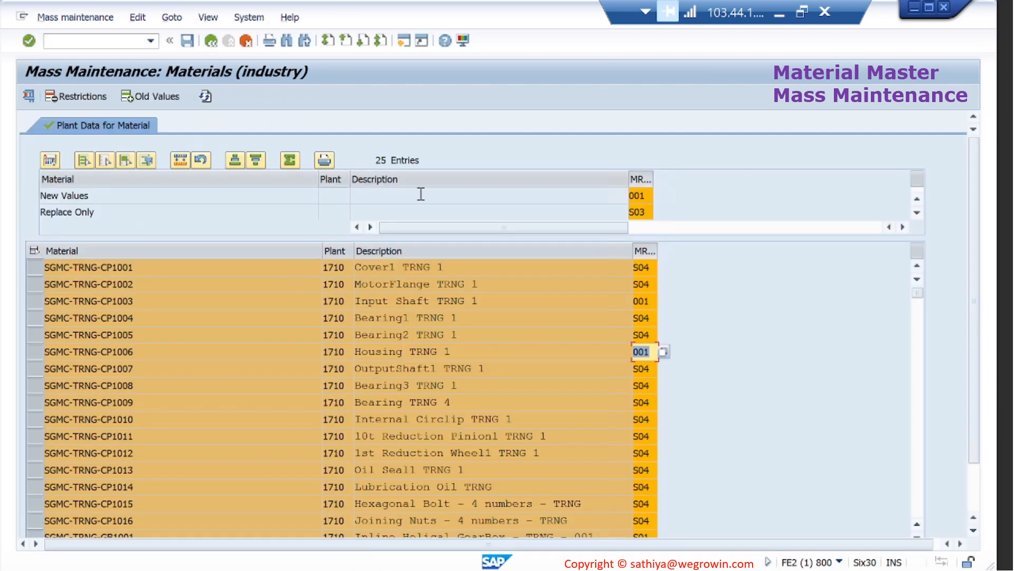
left_click(654, 302)
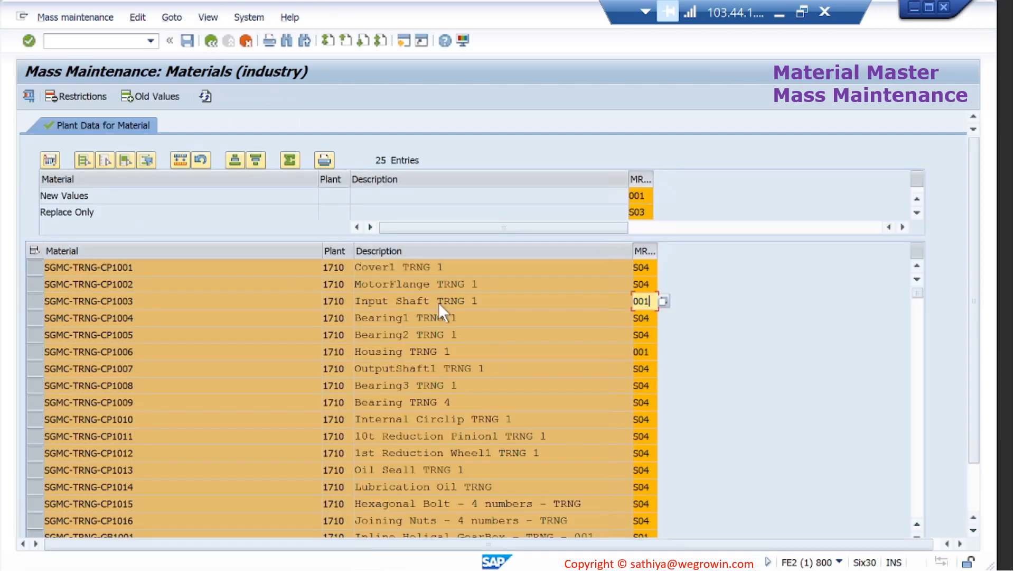
Step: Exit mass maintenance to SAP Easy Access and restart MM17 for object type BUS1001, acknowledging the table selection information
left_click(210, 40)
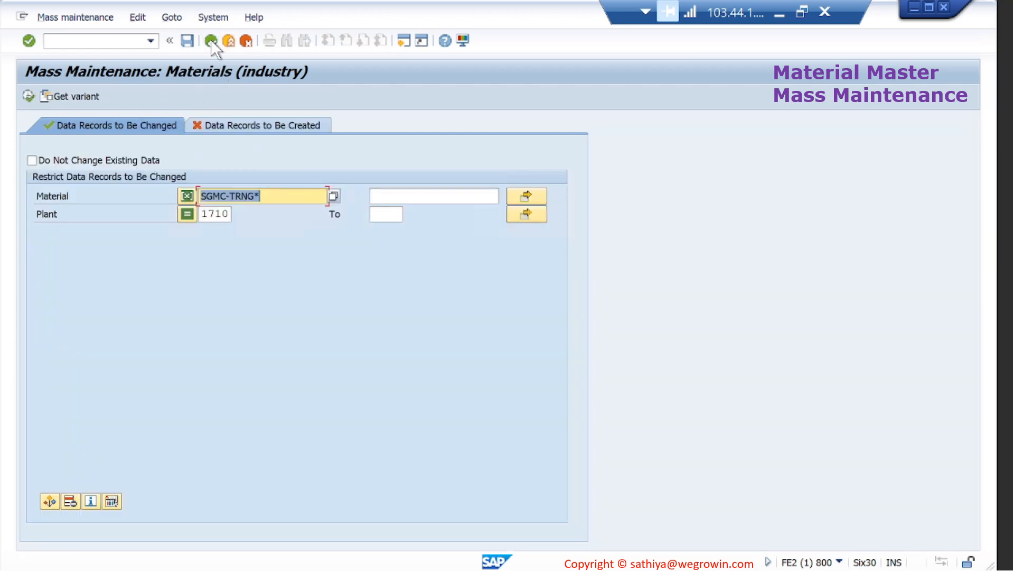
left_click(211, 40)
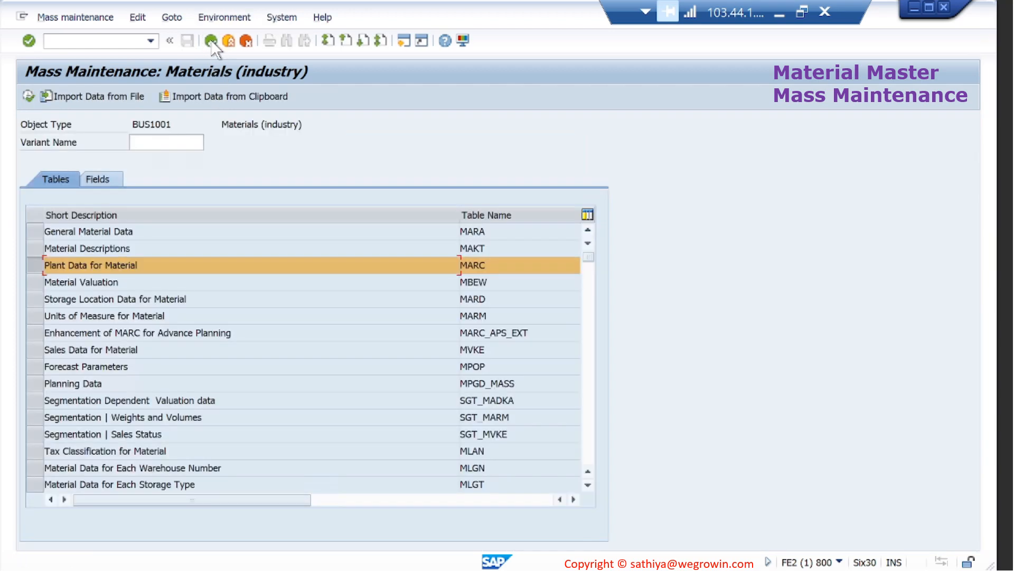
left_click(212, 38)
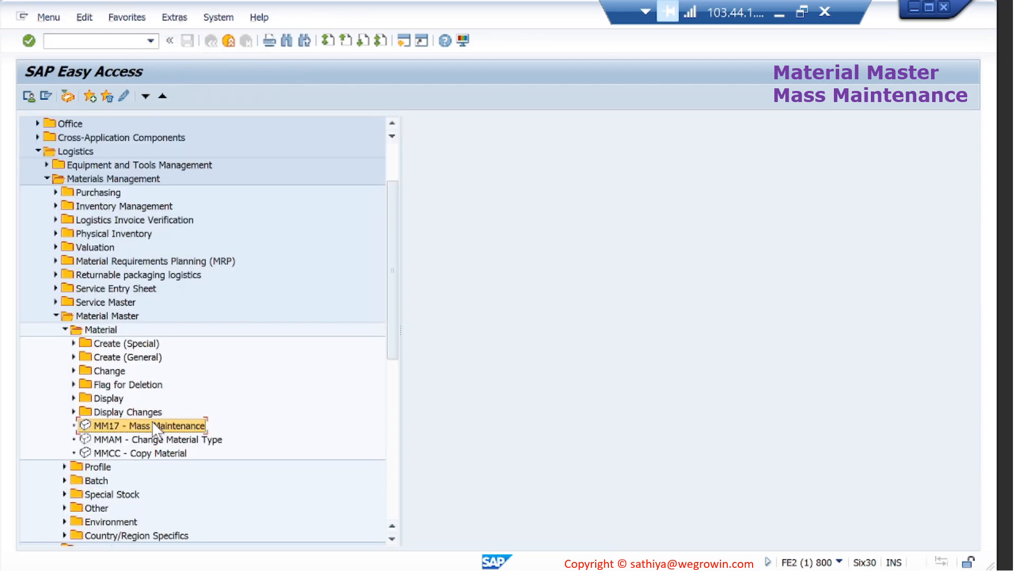
double_click(153, 421)
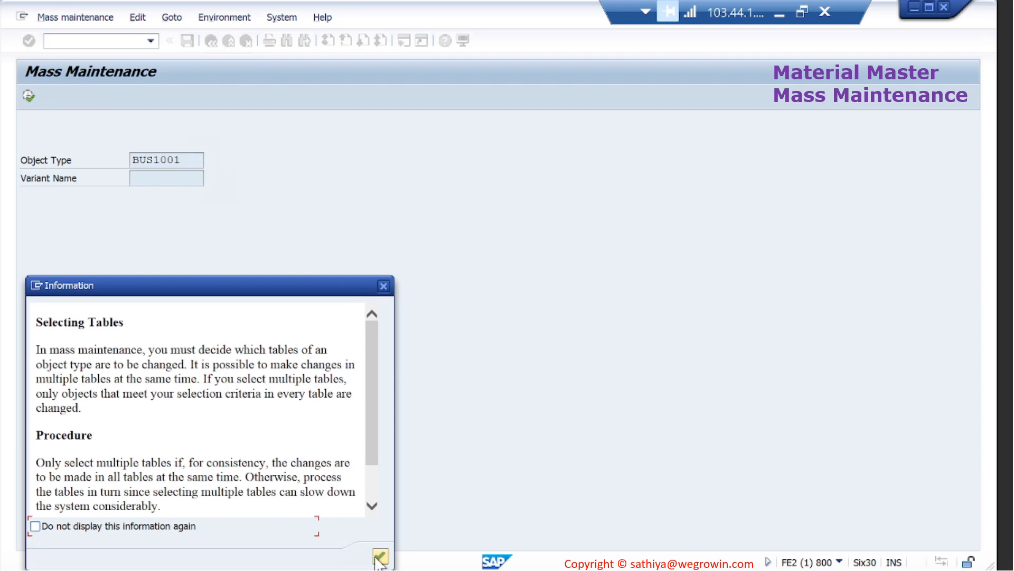
left_click(380, 557)
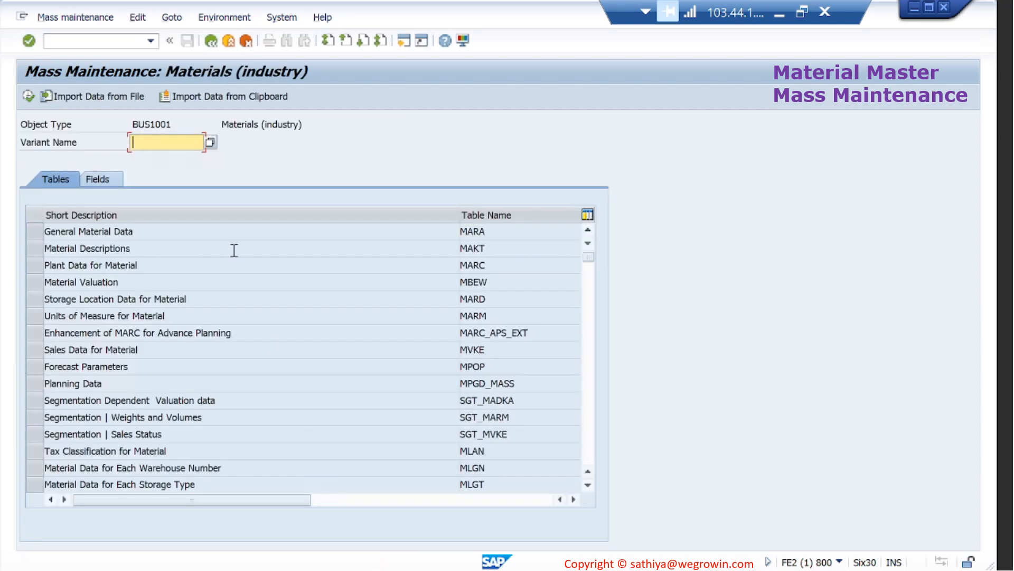
Step: Open mass maintenance for the Plant Data for Material table (MARC), acknowledging the mass change warning
left_click(34, 267)
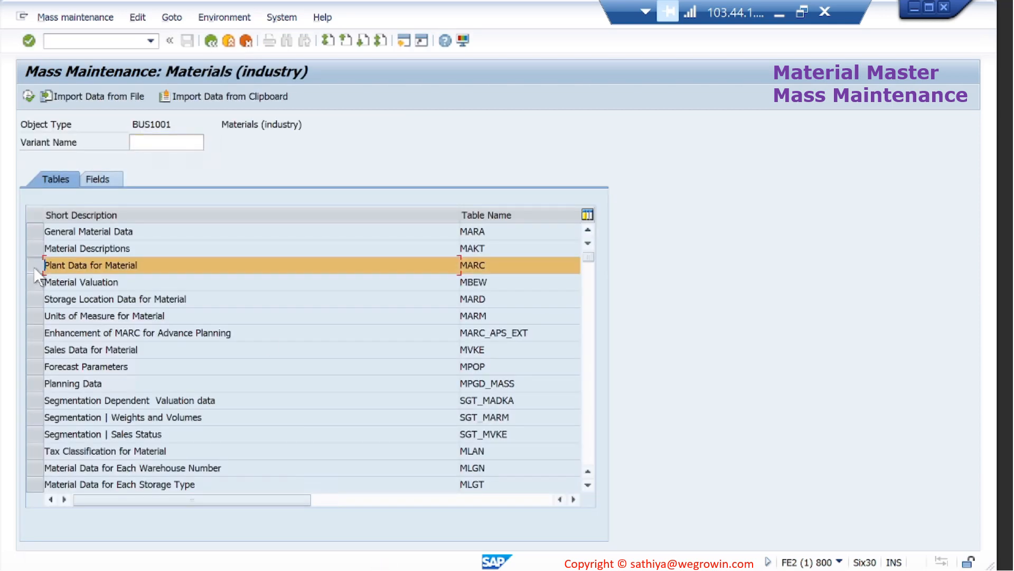
left_click(28, 94)
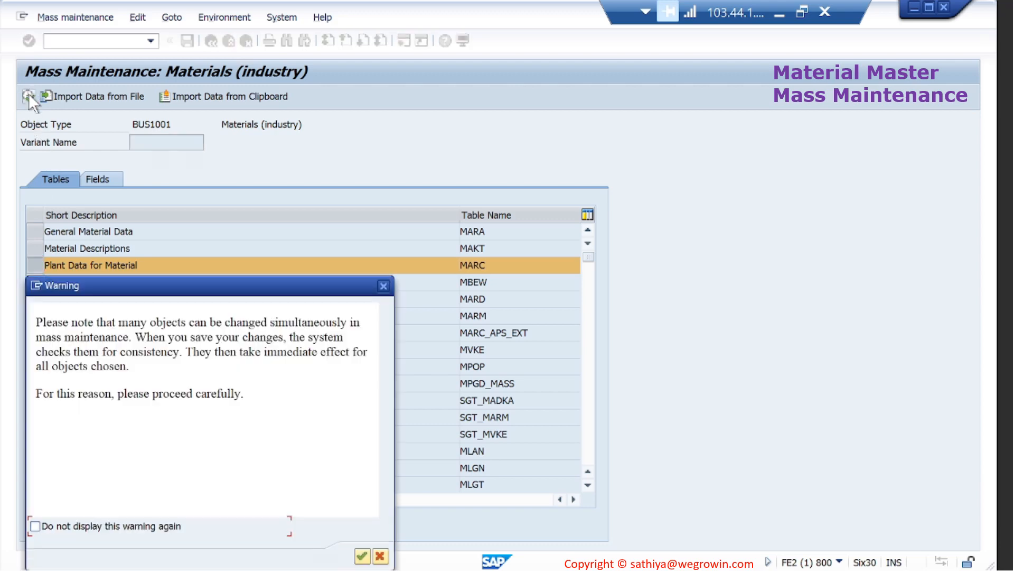
left_click(362, 556)
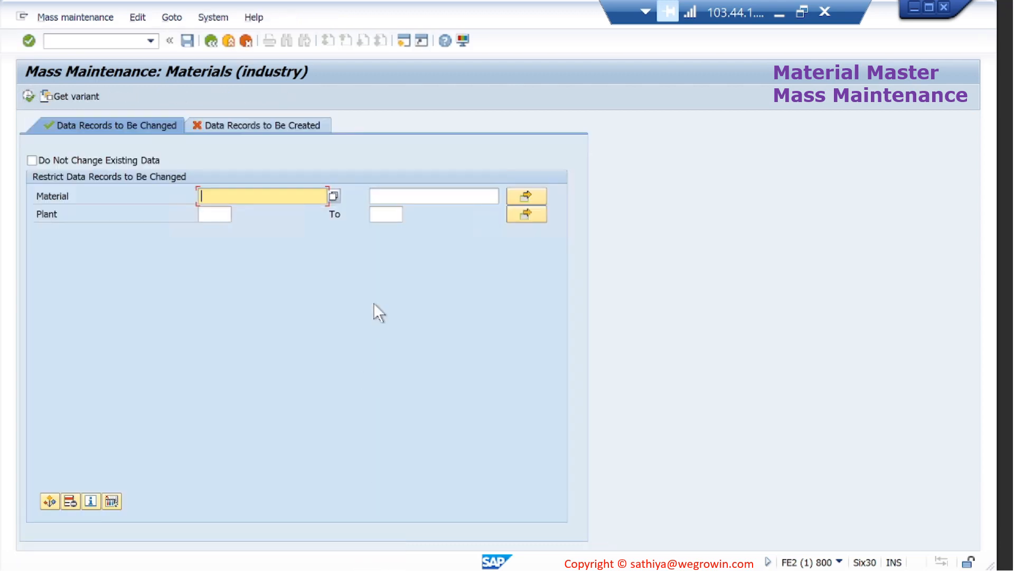
Step: Restrict the records to be changed to materials SgMC-TRNG* in plant 1710 and retrieve them
type("SGMC")
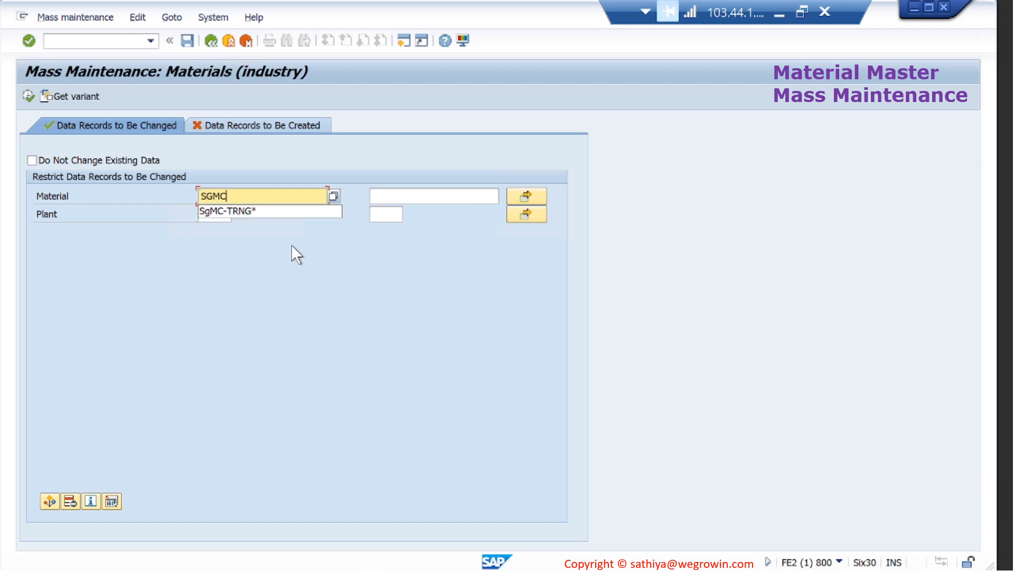
left_click(246, 199)
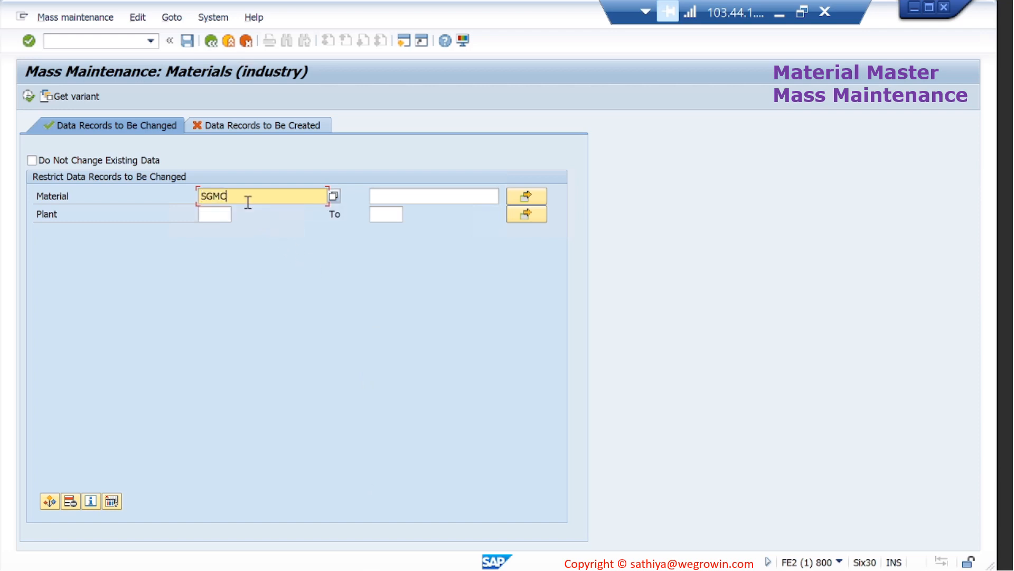
left_click(211, 213)
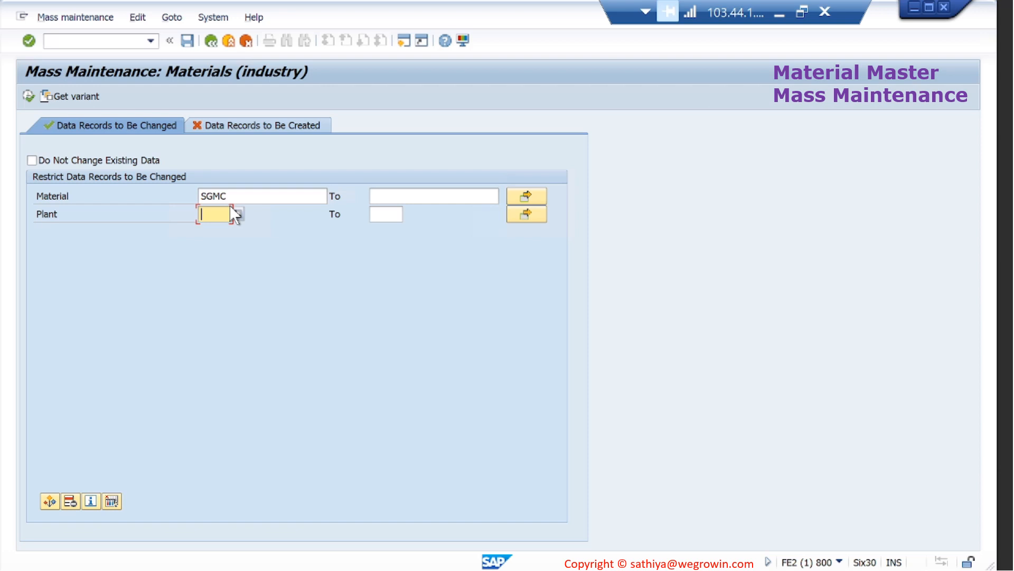
left_click(251, 195)
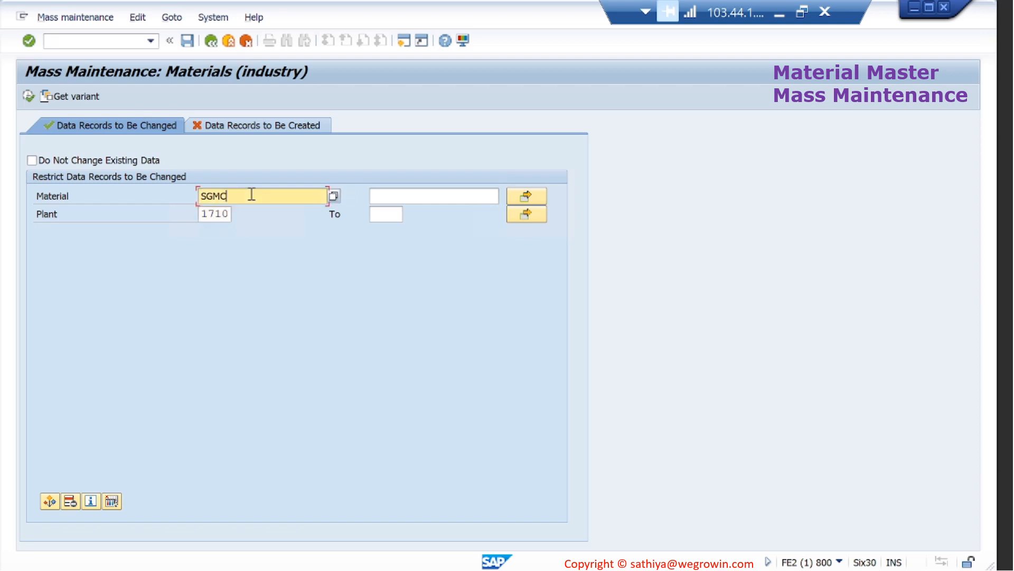
type("-")
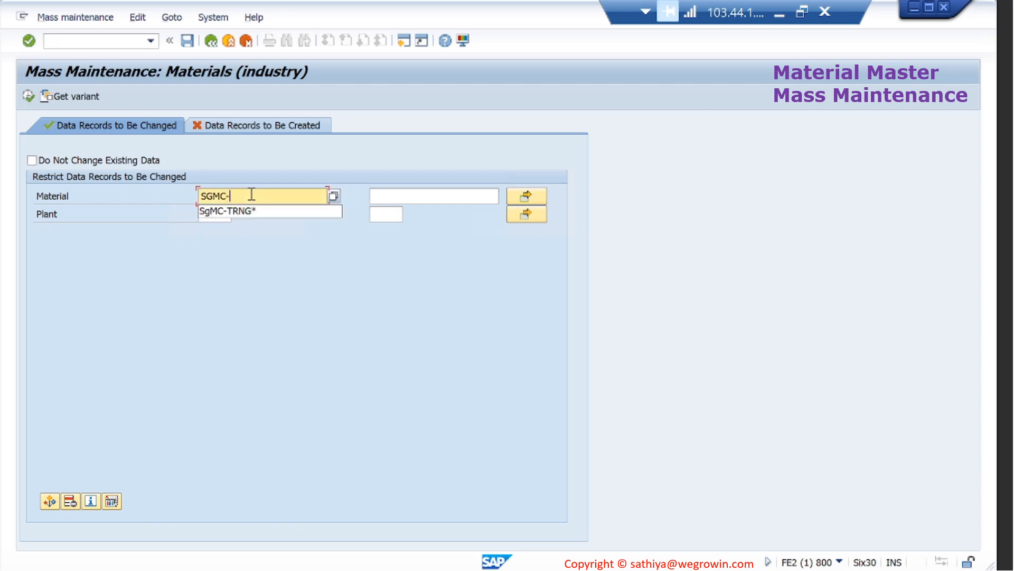
left_click(238, 214)
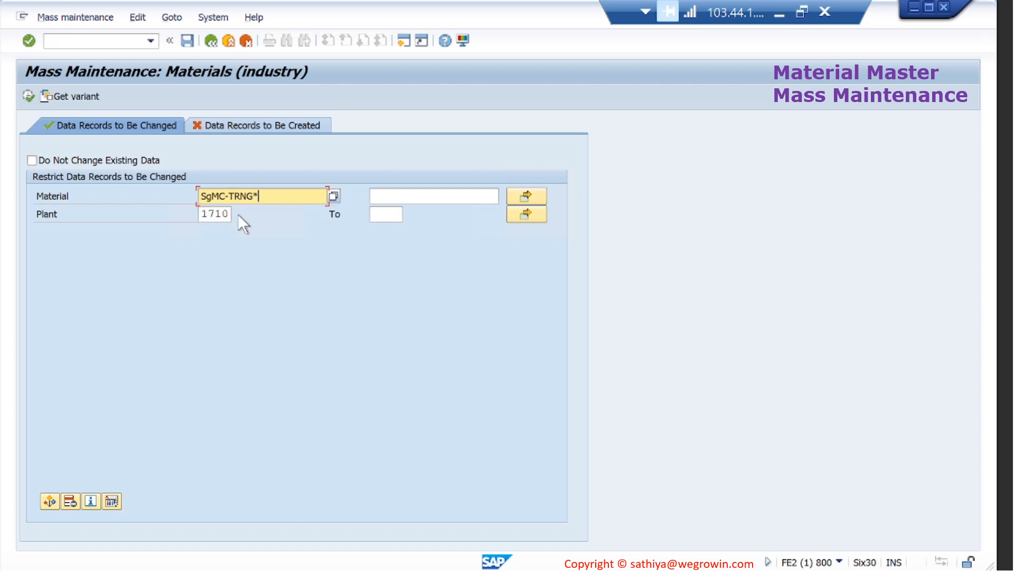
left_click(28, 95)
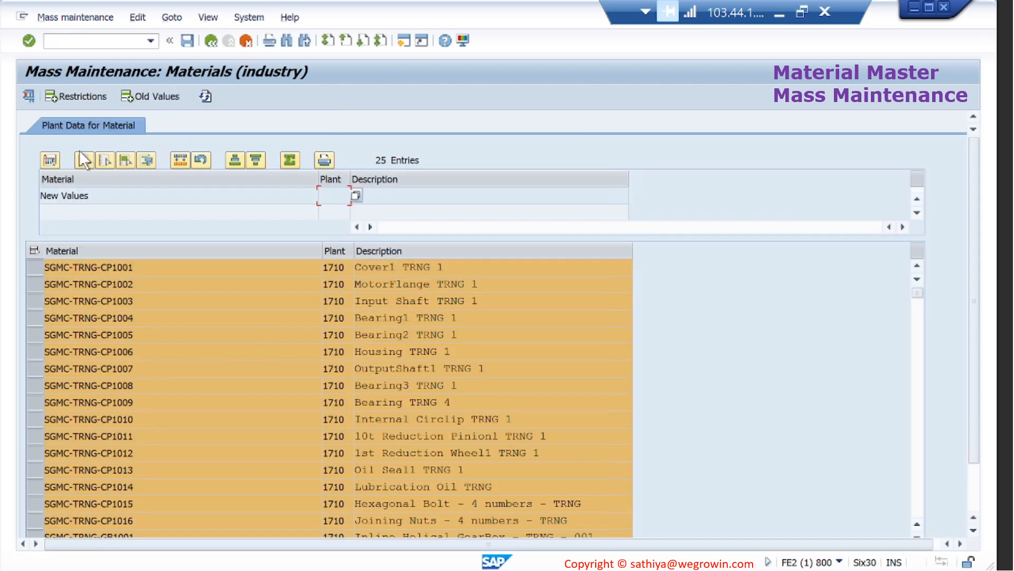
Step: Add the MRP Controller field to the plant data table
left_click(50, 160)
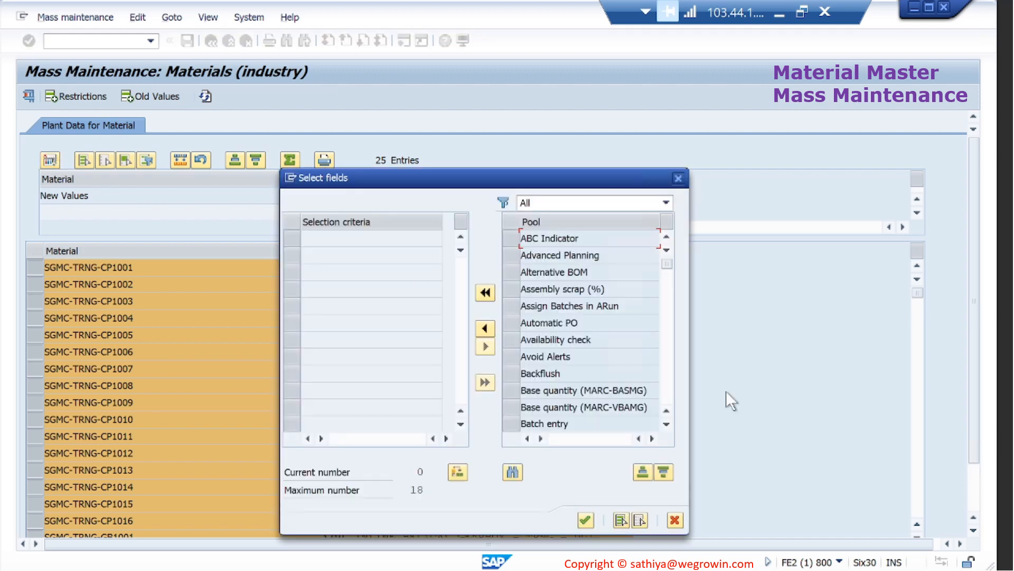
left_click(668, 380)
left_click(668, 380)
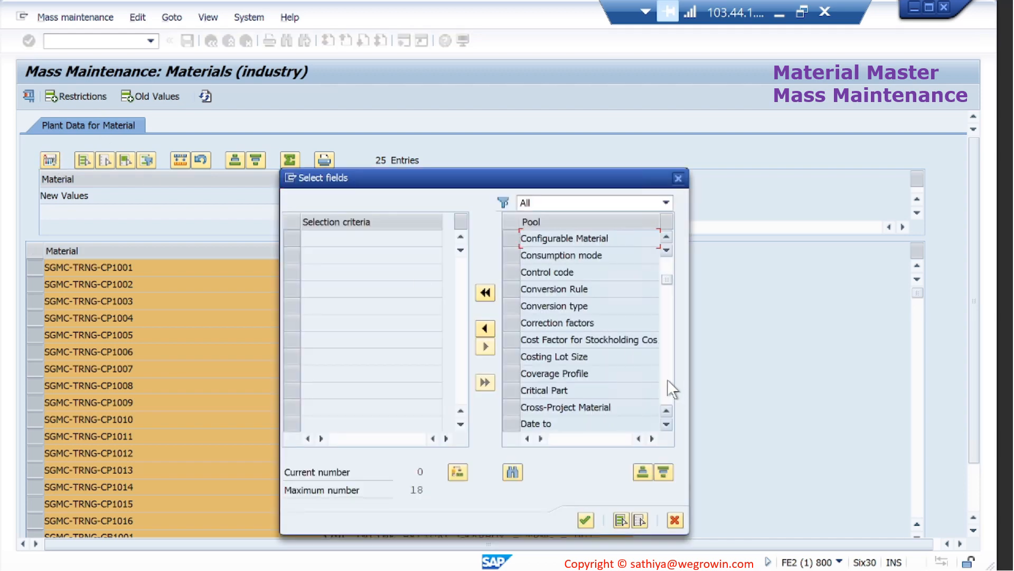
left_click(667, 378)
left_click(667, 379)
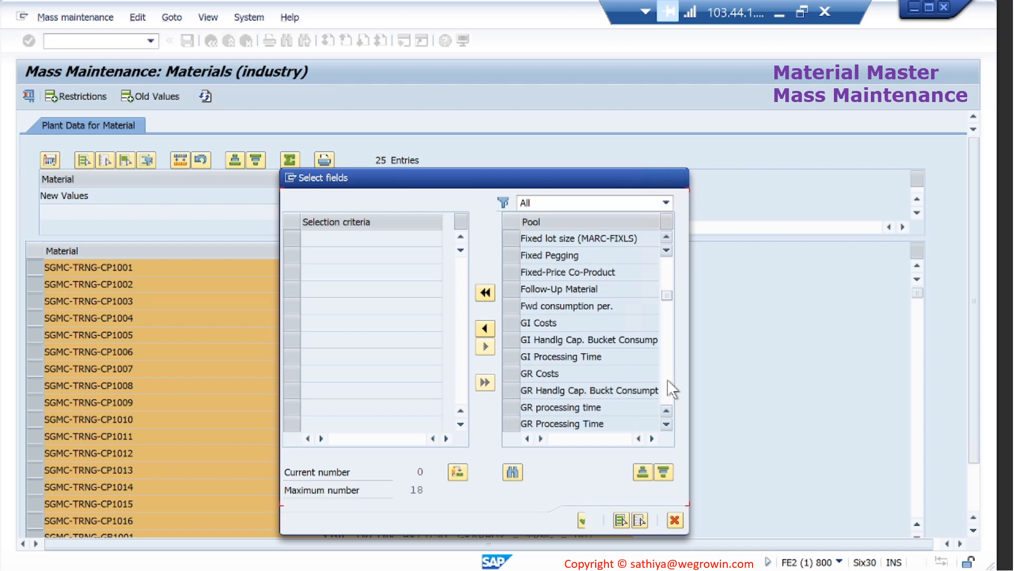
left_click(668, 379)
left_click(667, 379)
left_click(667, 379)
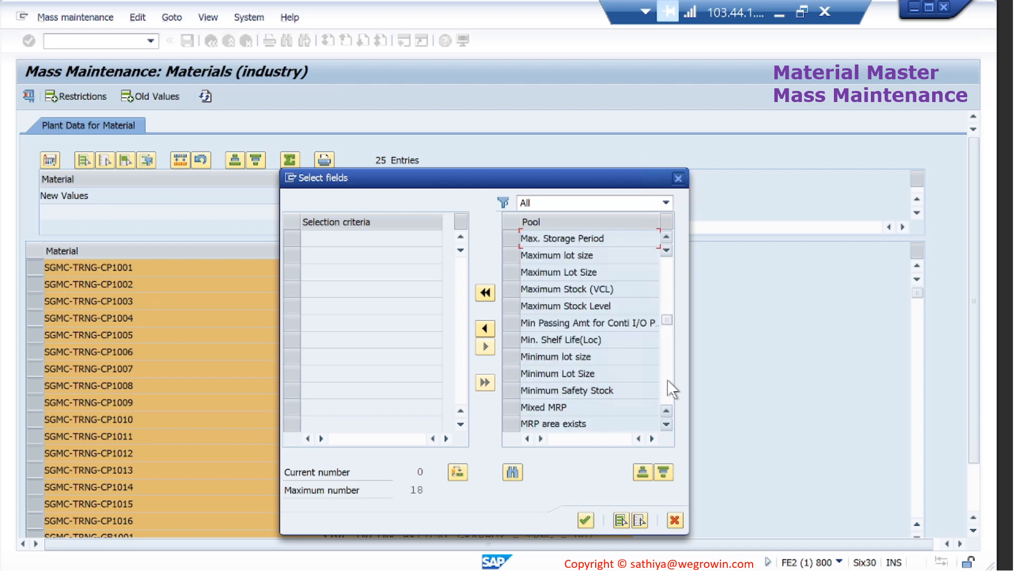
left_click(667, 379)
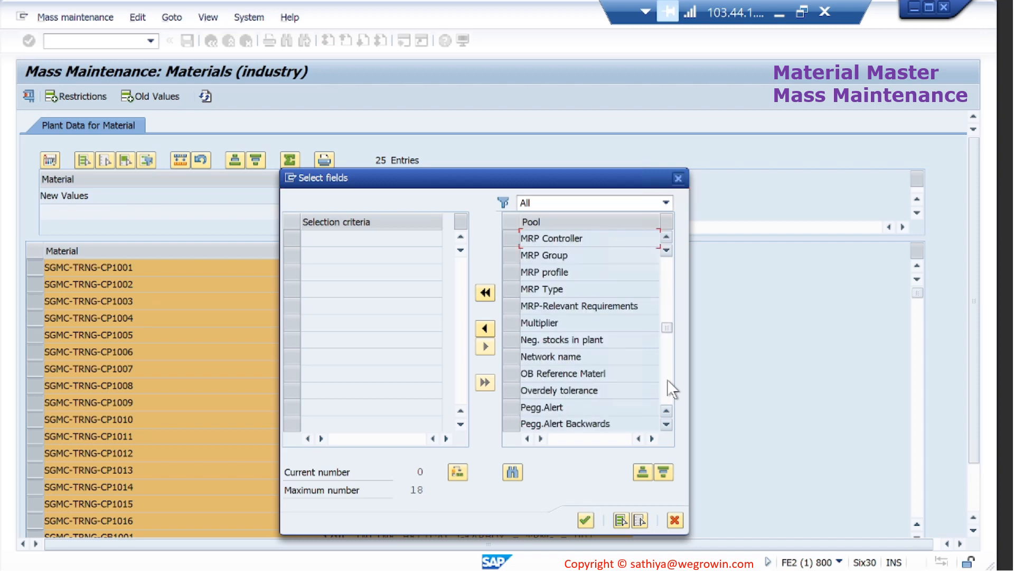
left_click(514, 237)
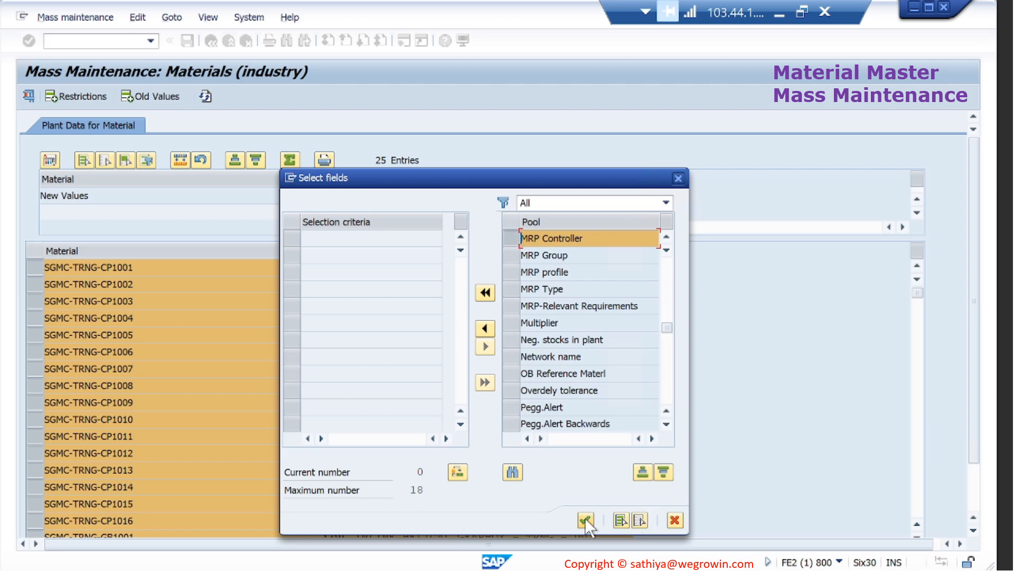
left_click(483, 329)
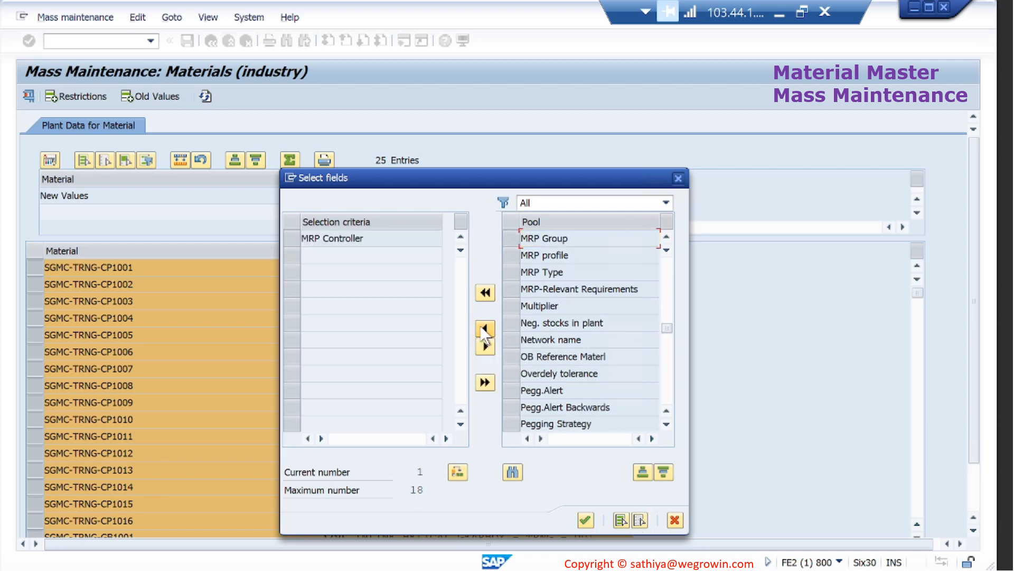
left_click(586, 520)
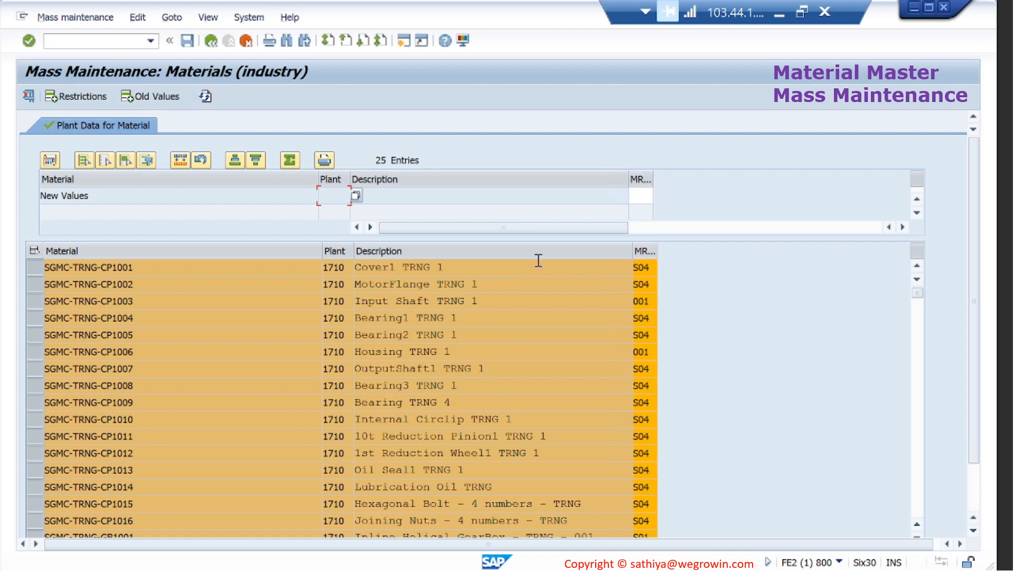
Step: Check the MRP controllers of SGMC-TRNG-CP1003 and CP1006, and choose S03 (SGMC Subcontract) as the new MRP controller value
left_click(651, 301)
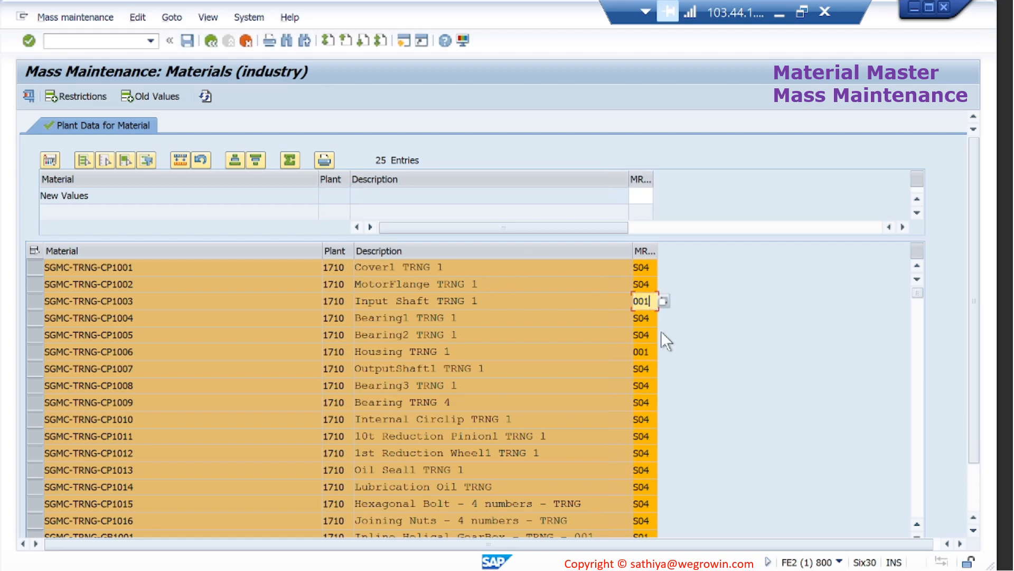
left_click(648, 352)
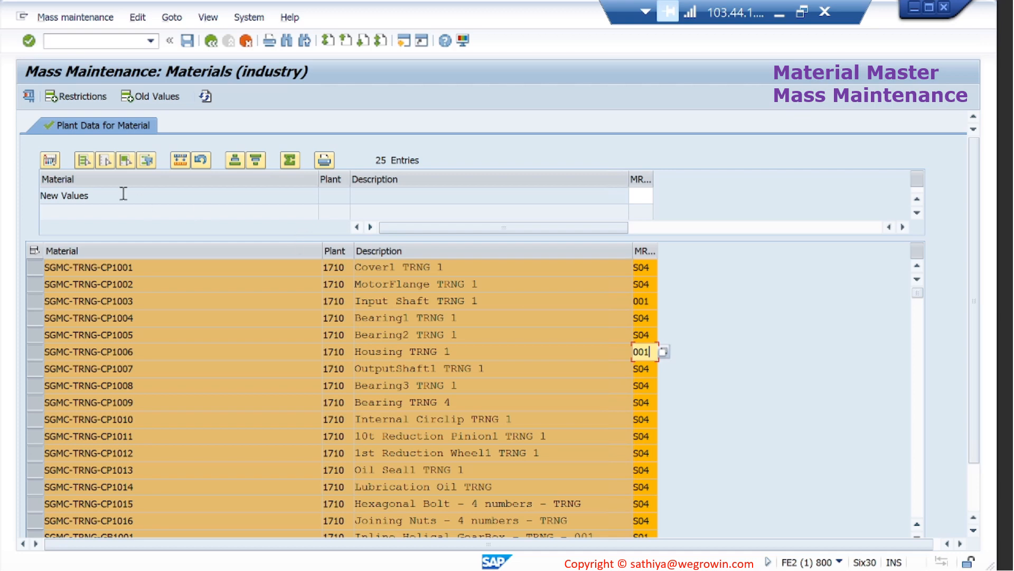
left_click(649, 195)
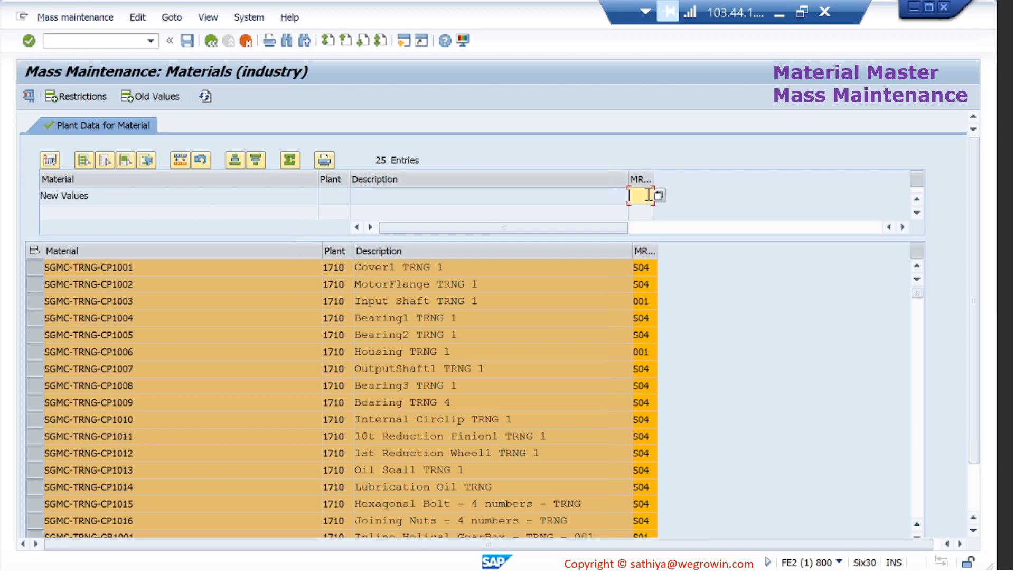
left_click(660, 196)
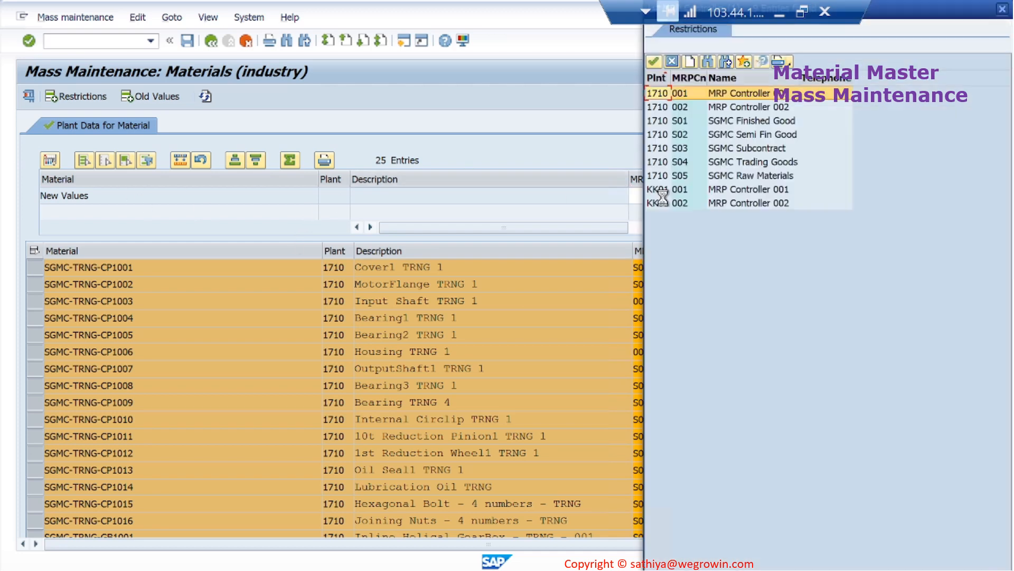
double_click(688, 147)
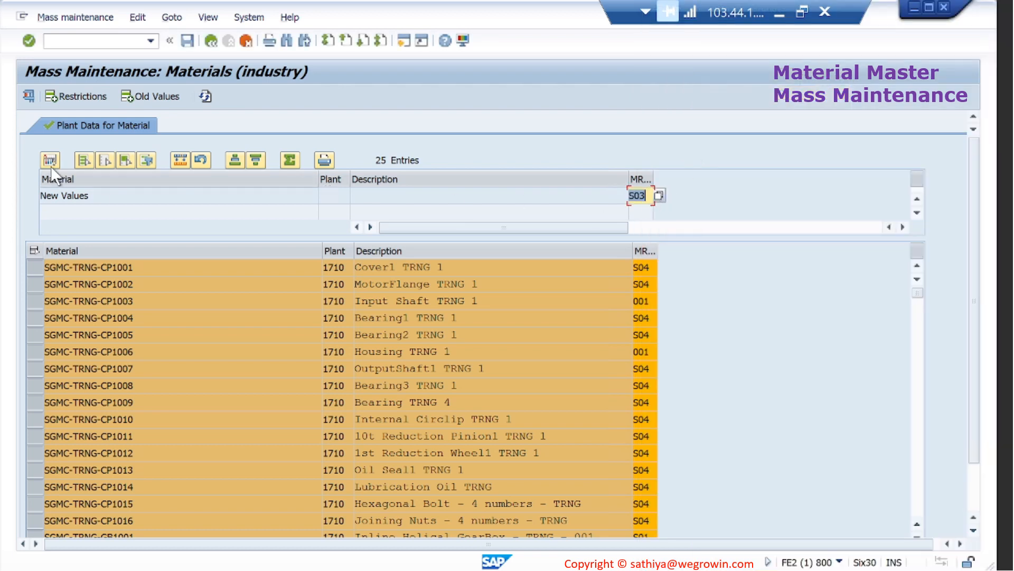
Step: Turn on the replacement restriction and limit the change to records with MRP controller 001
left_click(84, 93)
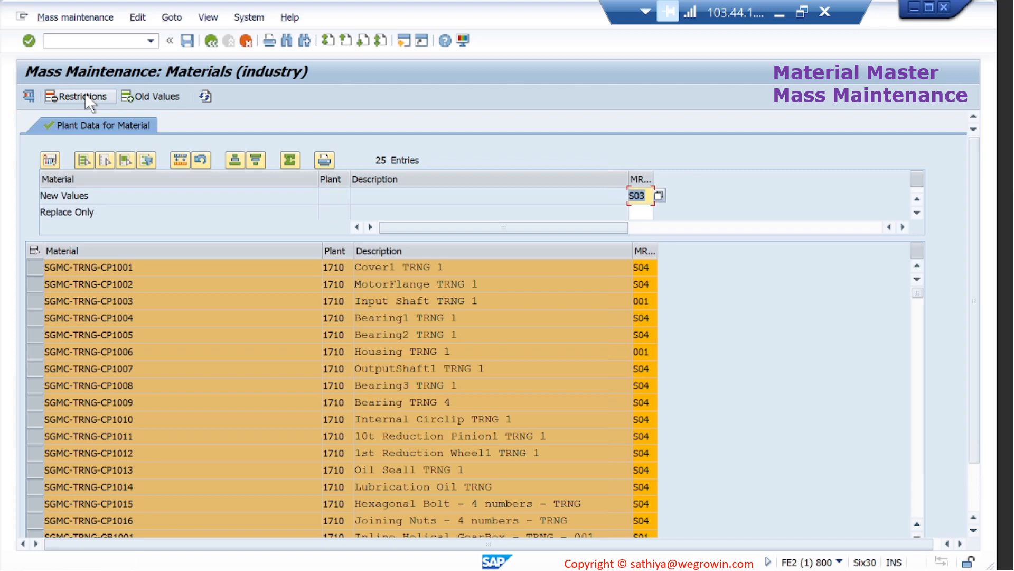
left_click(644, 211)
left_click(659, 210)
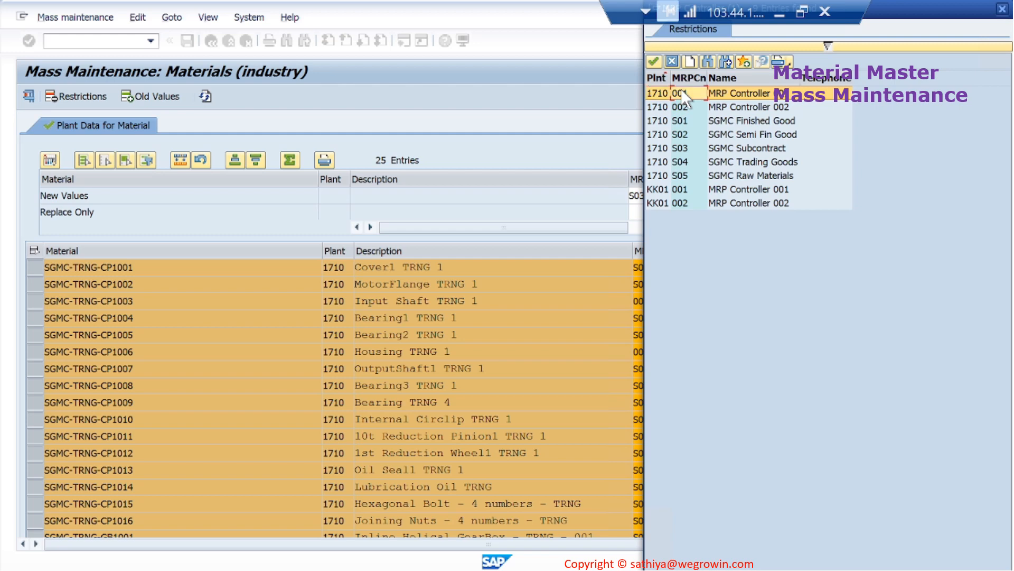
double_click(681, 92)
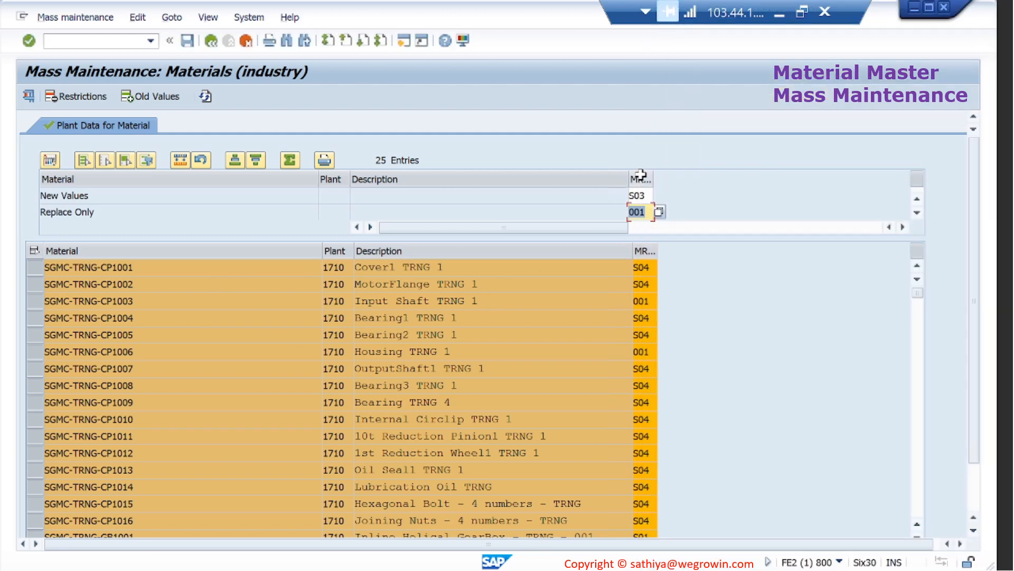
Step: Apply the mass replacement to the MRP controller column and save the changes, confirming the warning
left_click(639, 195)
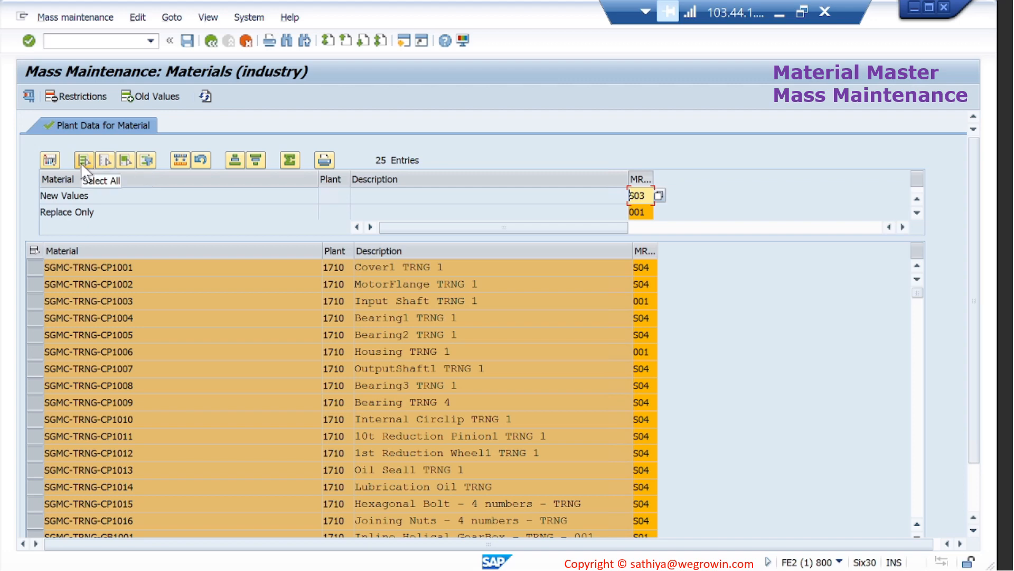
left_click(180, 159)
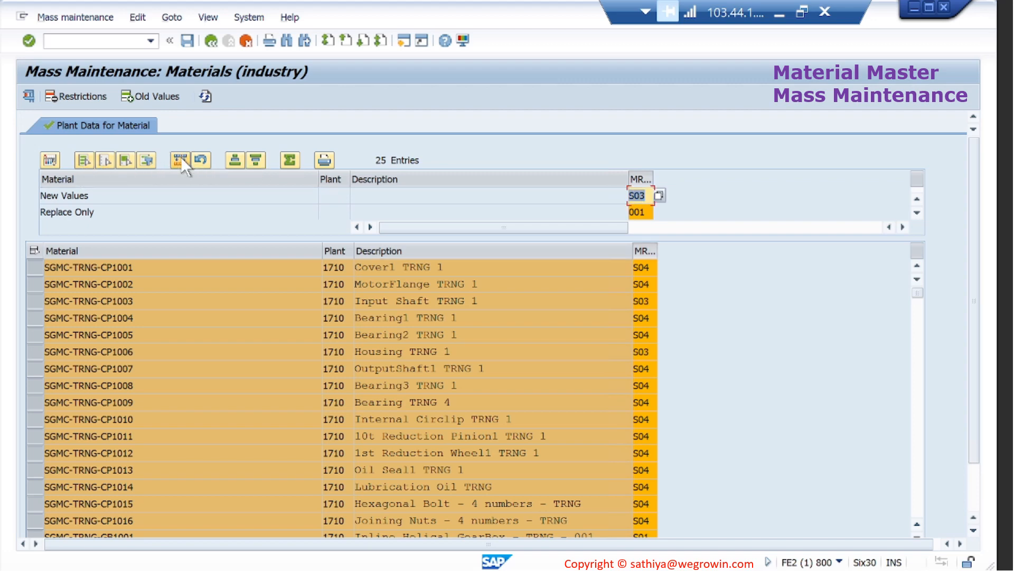
left_click(650, 300)
left_click(652, 354)
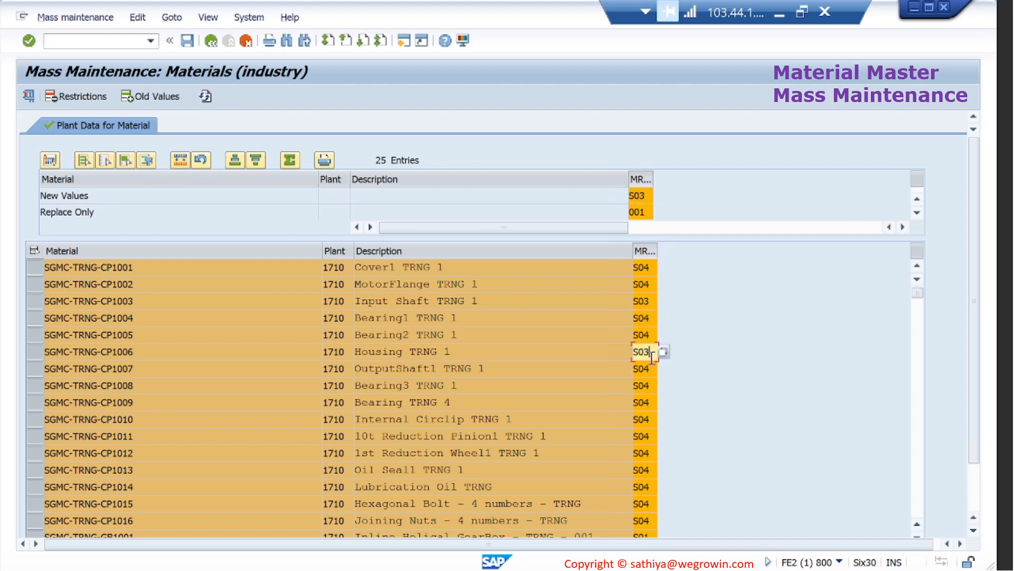
left_click(186, 42)
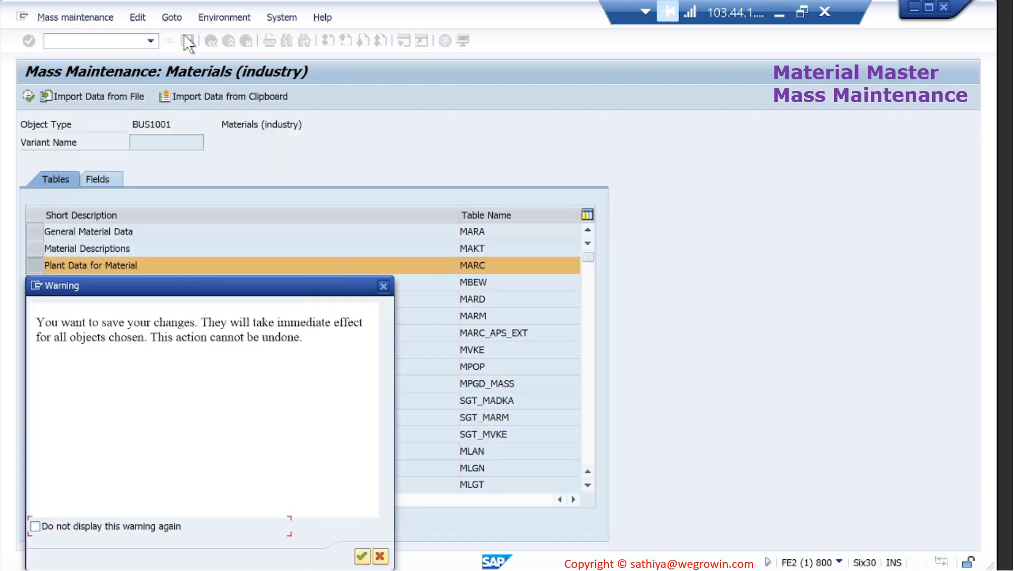
left_click(362, 555)
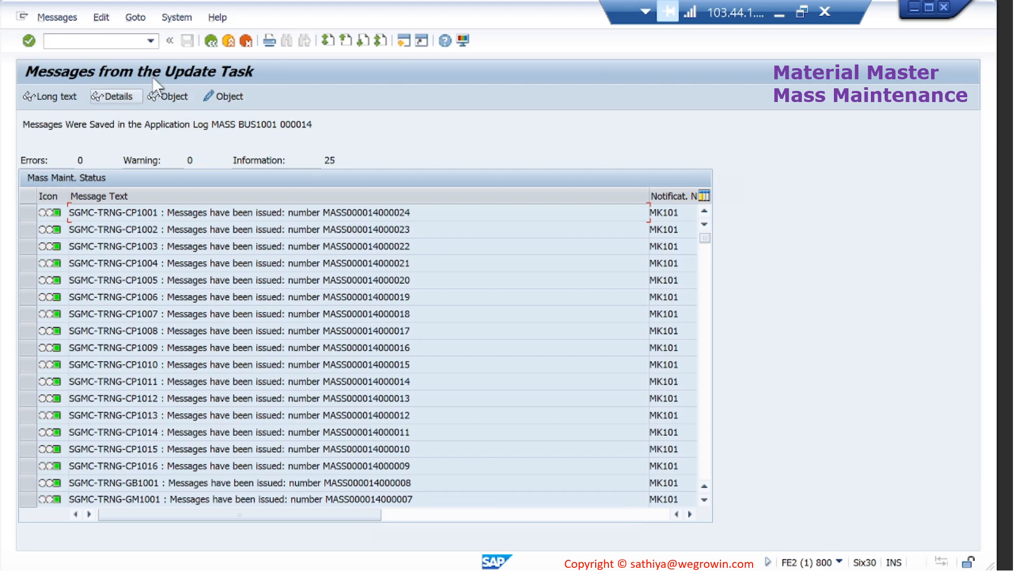
Step: Examine the detailed update log for SGMC-TRNG-CP1003 and the long text of its material changed message
left_click(27, 244)
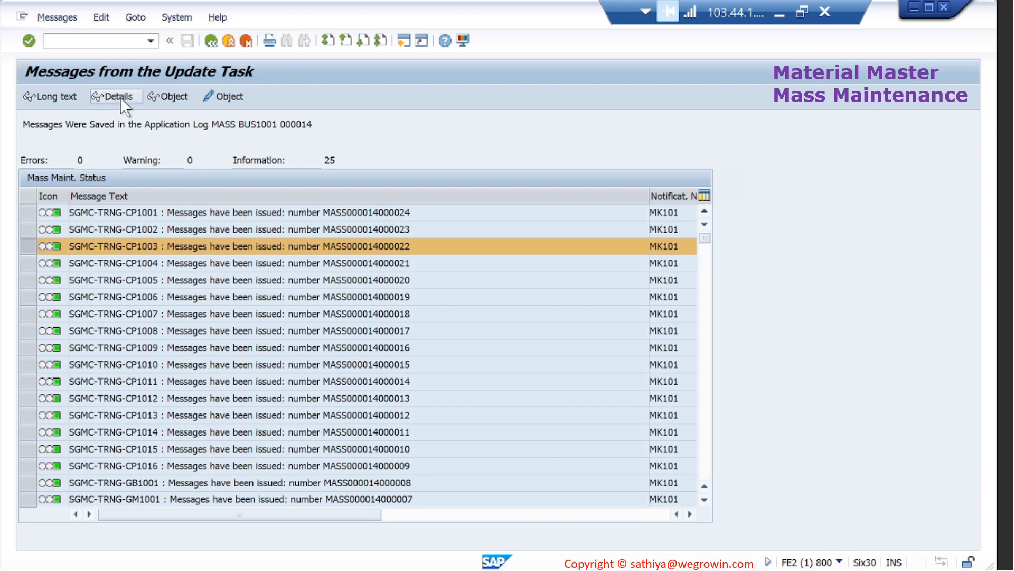
left_click(120, 97)
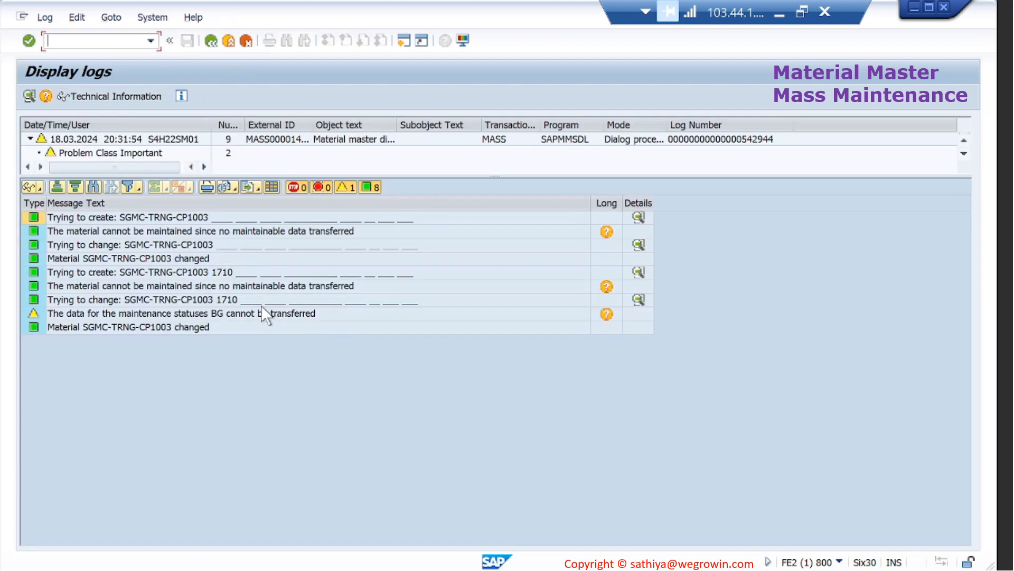
left_click(226, 302)
left_click(202, 260)
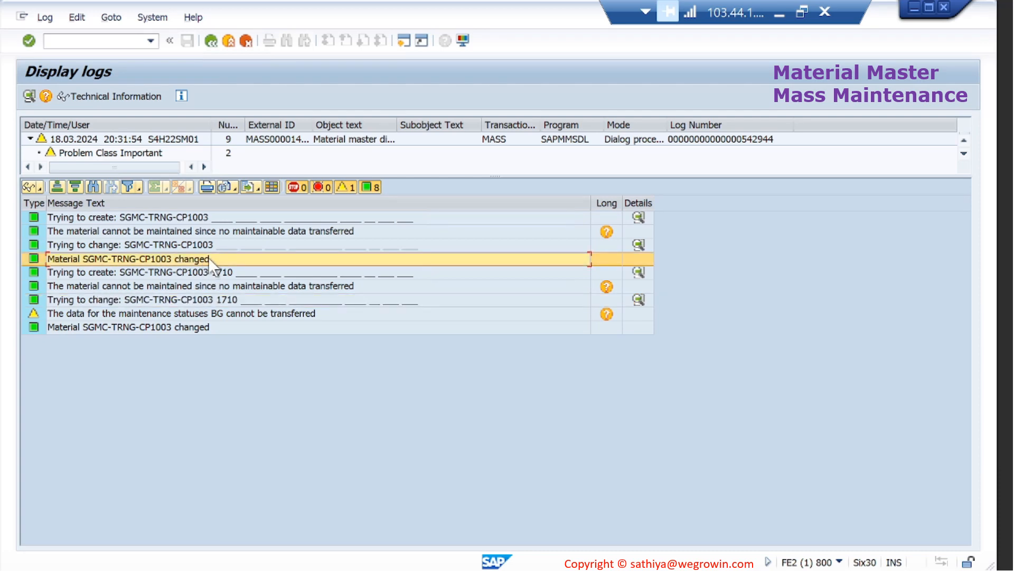
double_click(209, 258)
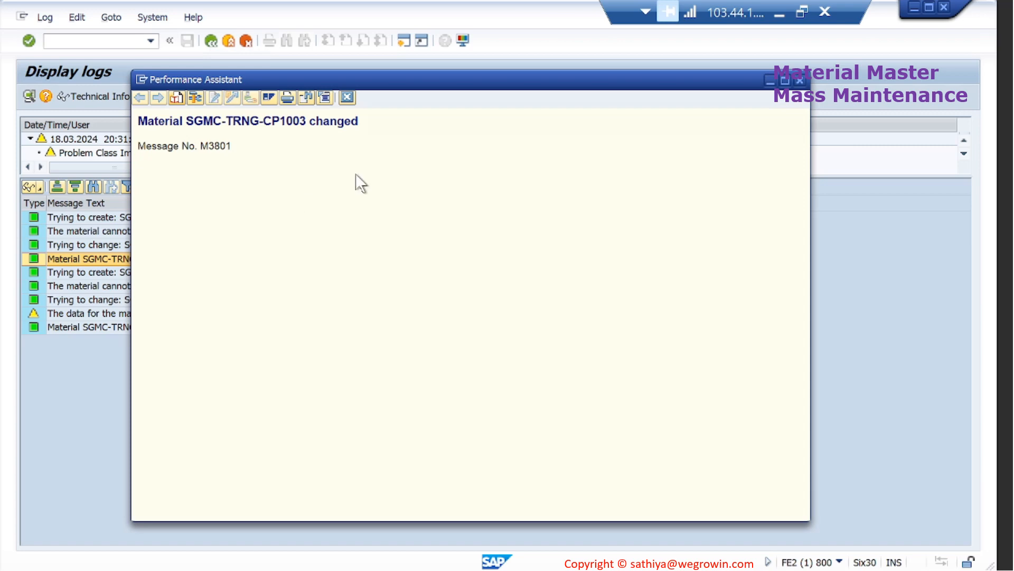
Step: Close the material changed message's long text and minimize the remote SAP session
left_click(800, 83)
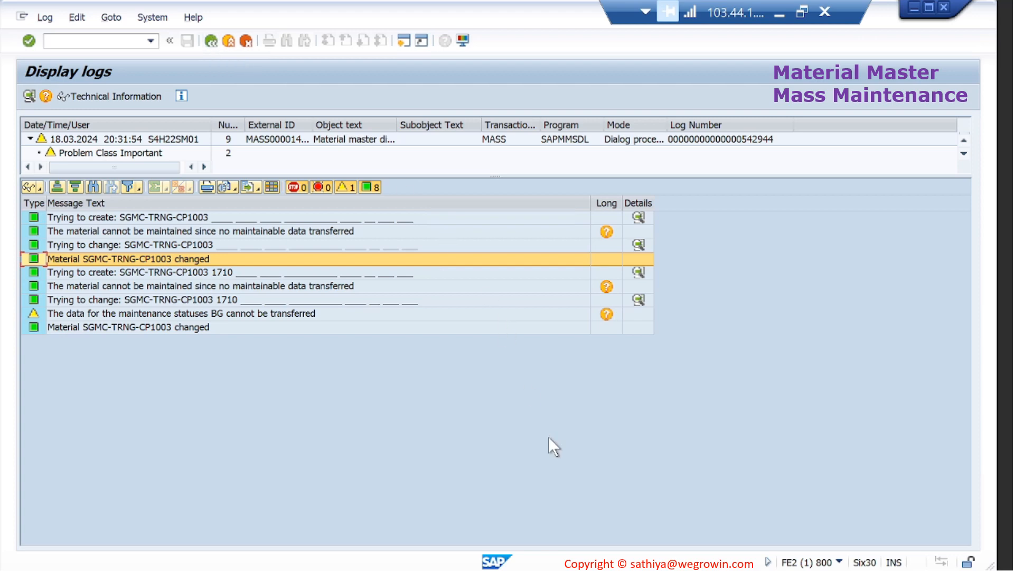
left_click(779, 14)
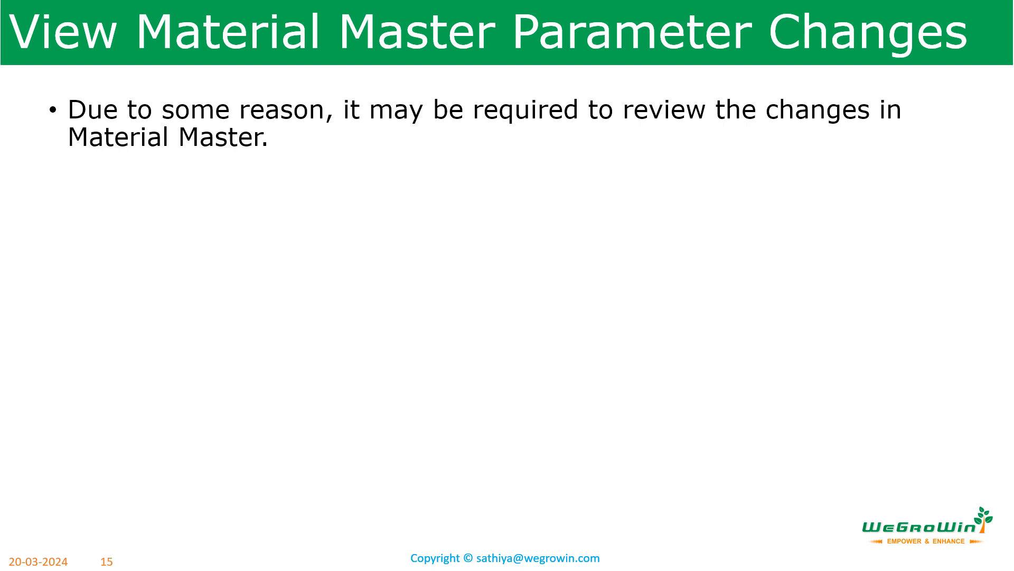
key("Right")
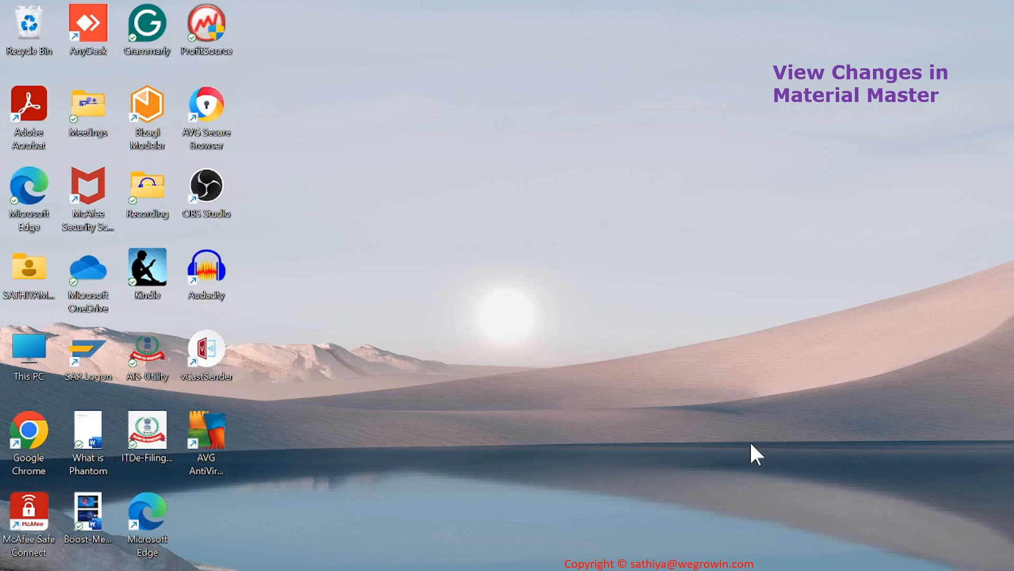
Step: Return to the remote SAP session and display the active changes (MM04) for SGMC-TRNG-CP1003 in plant 1710
left_click(516, 567)
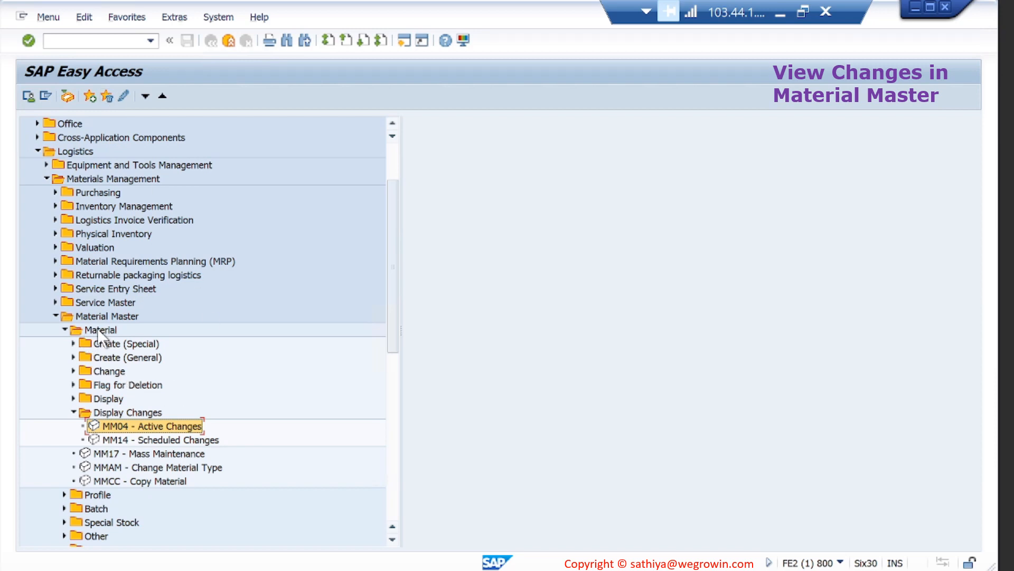
double_click(121, 424)
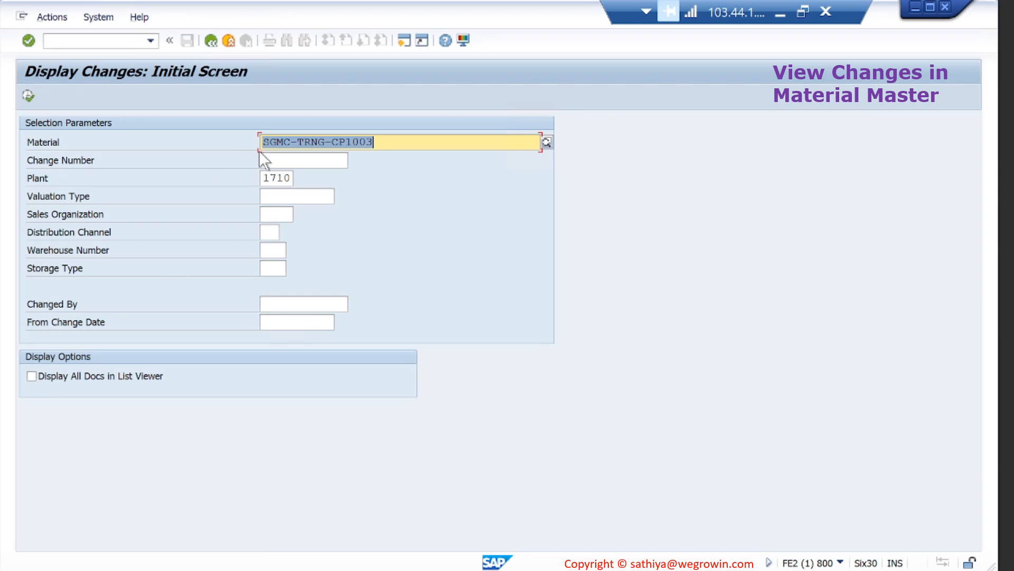
left_click(384, 143)
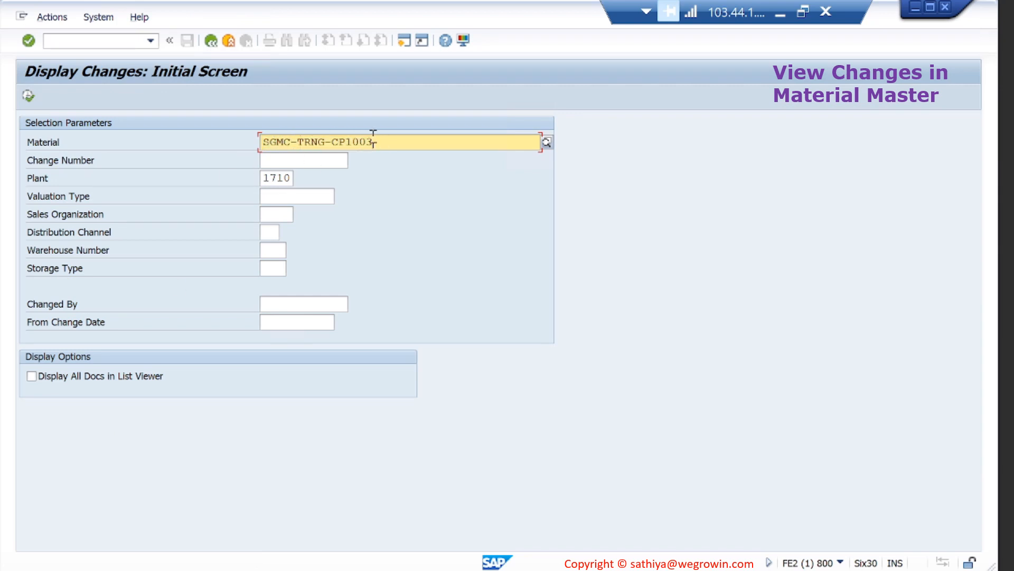
left_click(285, 180)
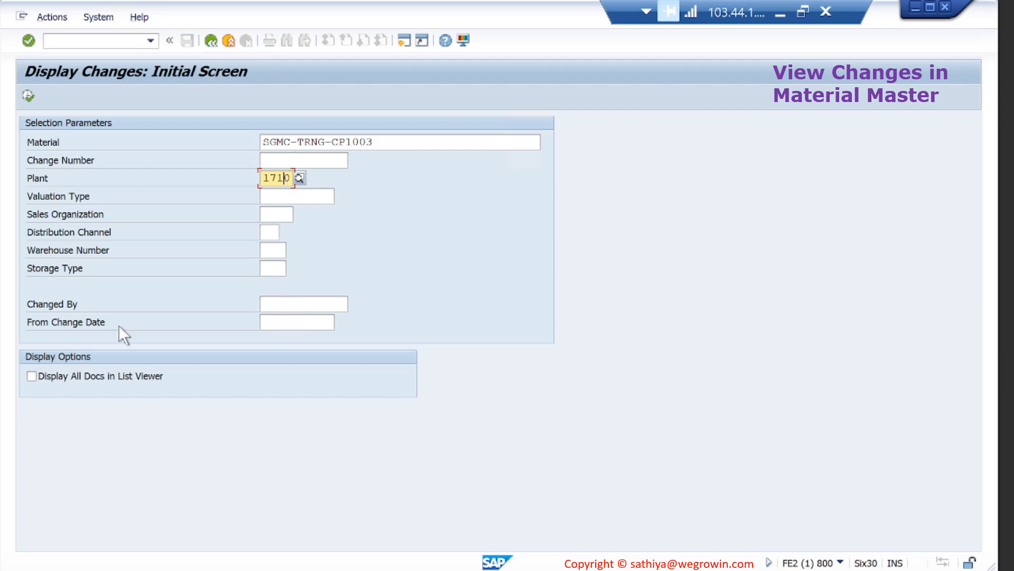
left_click(27, 94)
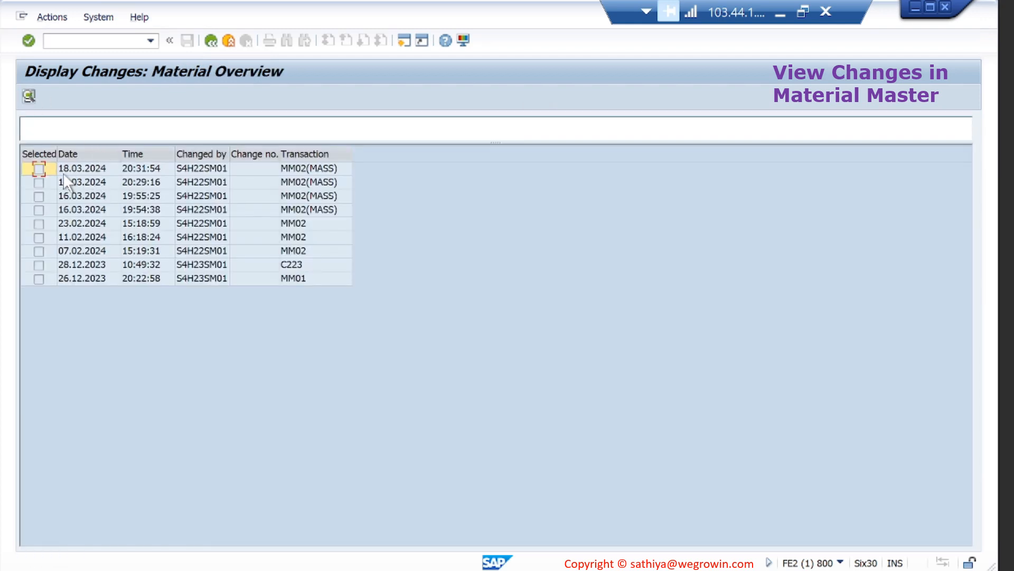
Step: Examine the old and new values in the change documents of 18.03.2024 at 20:29:16 and 20:31:54
left_click(38, 183)
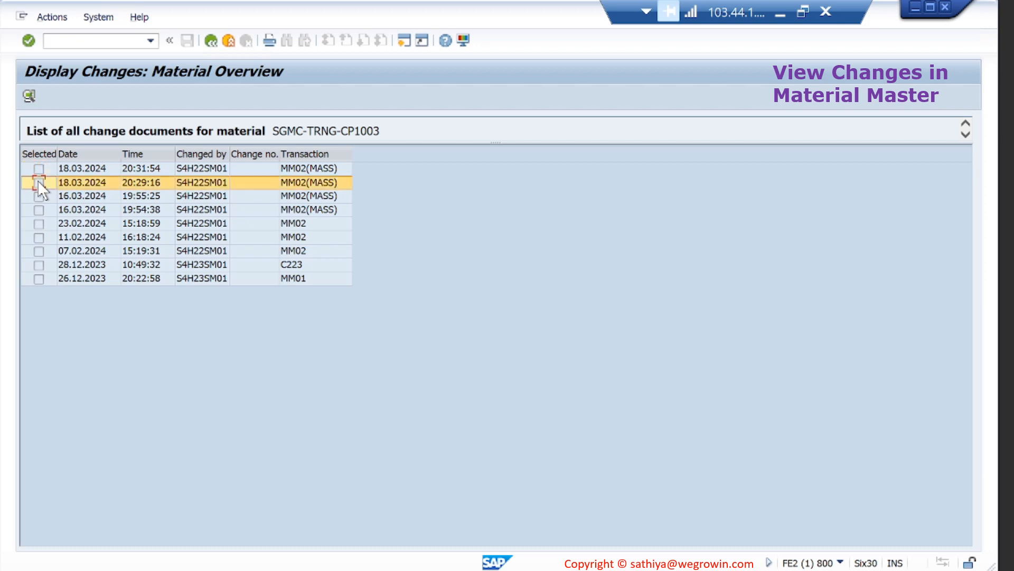
left_click(29, 93)
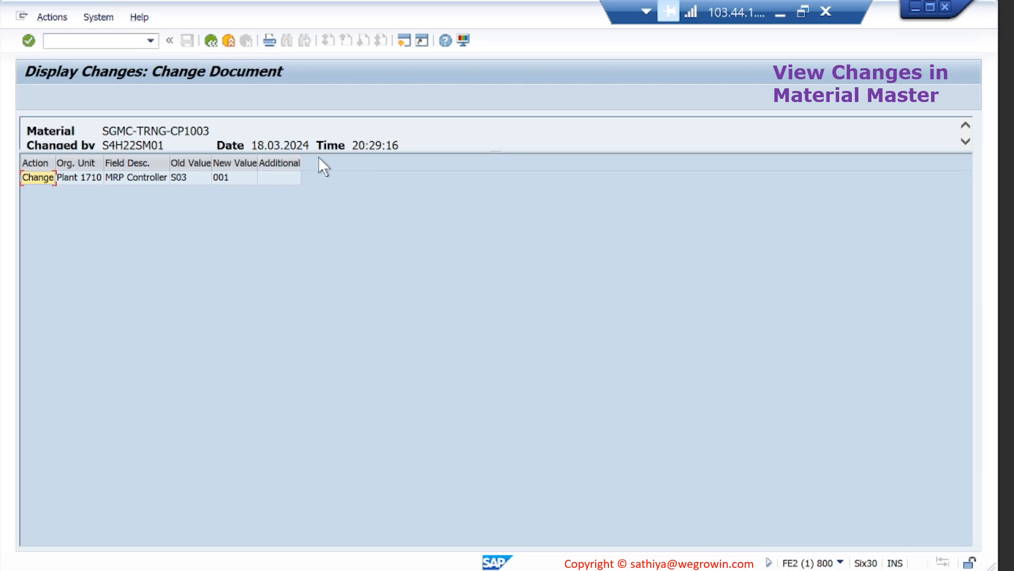
left_click_drag(353, 152, 351, 176)
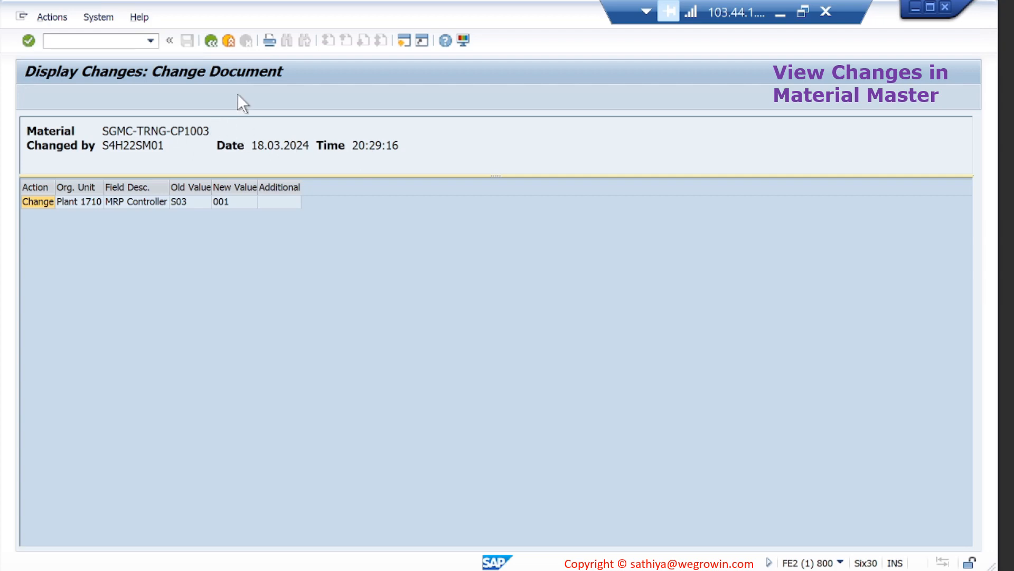
left_click(211, 42)
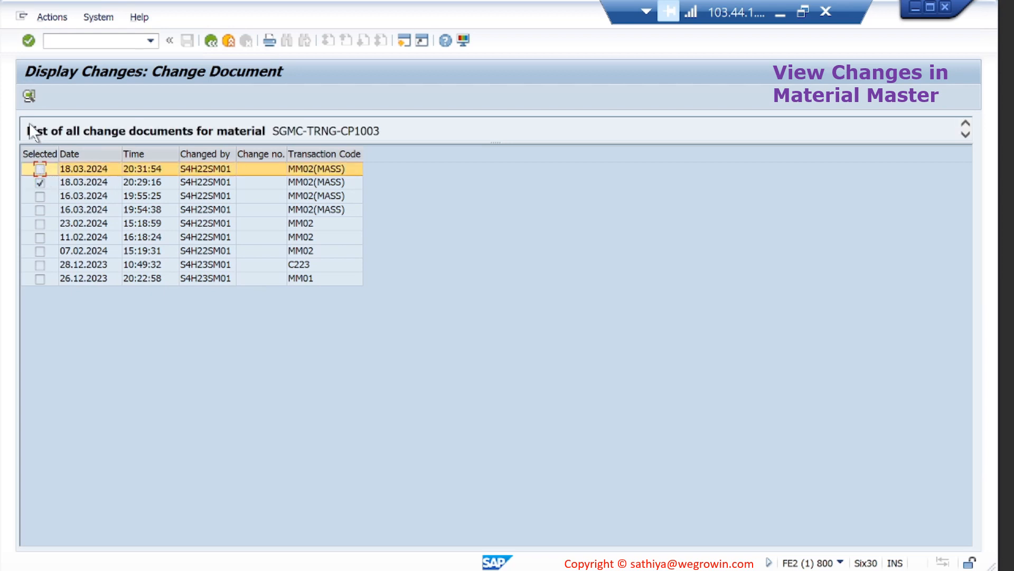
left_click(29, 96)
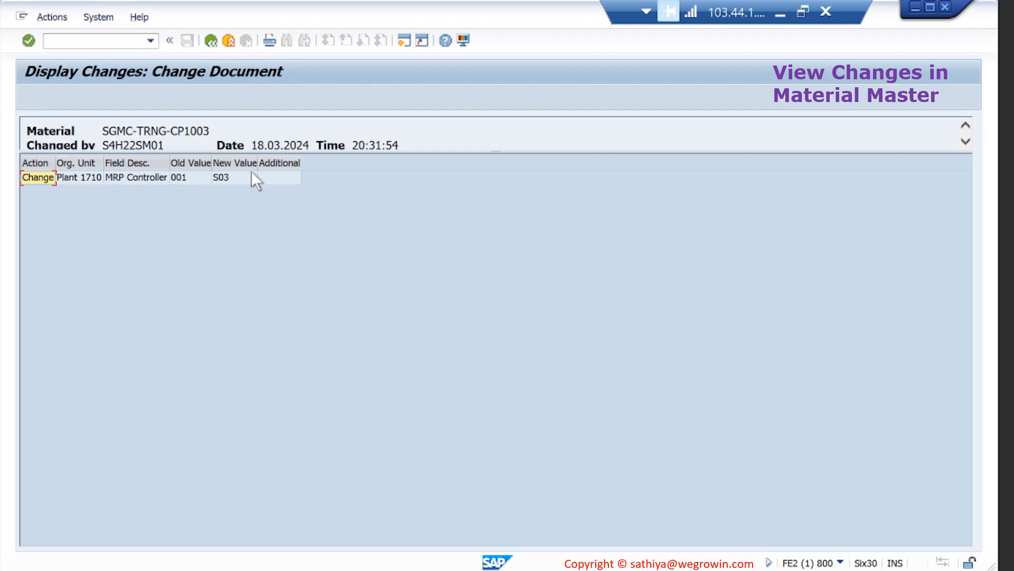
left_click(210, 41)
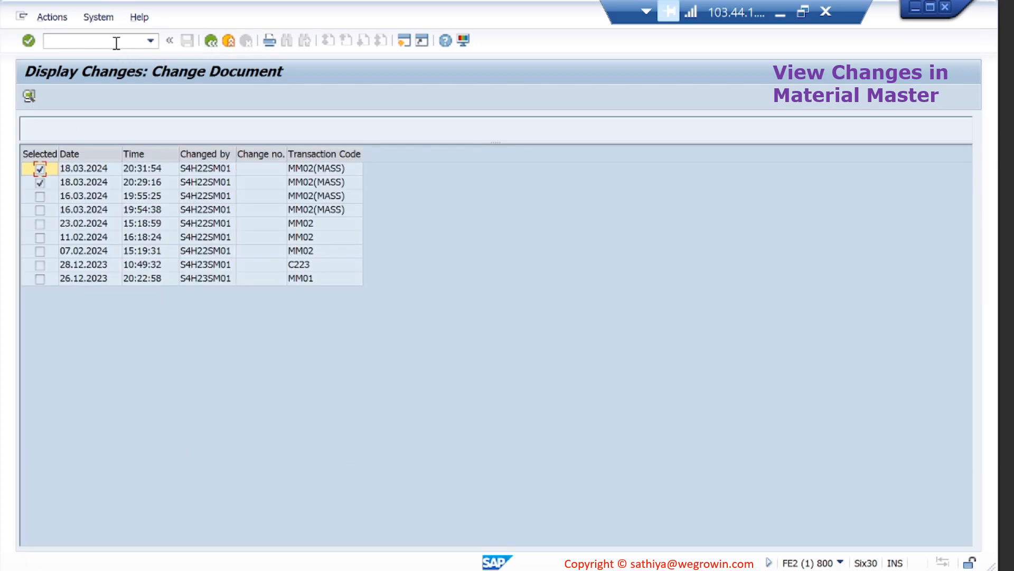
Step: Start transaction MM03 and display material SGMC-TRNG-CP1003 with the preselected views and organizational levels
left_click(116, 43)
type("/nmm03")
key("Return")
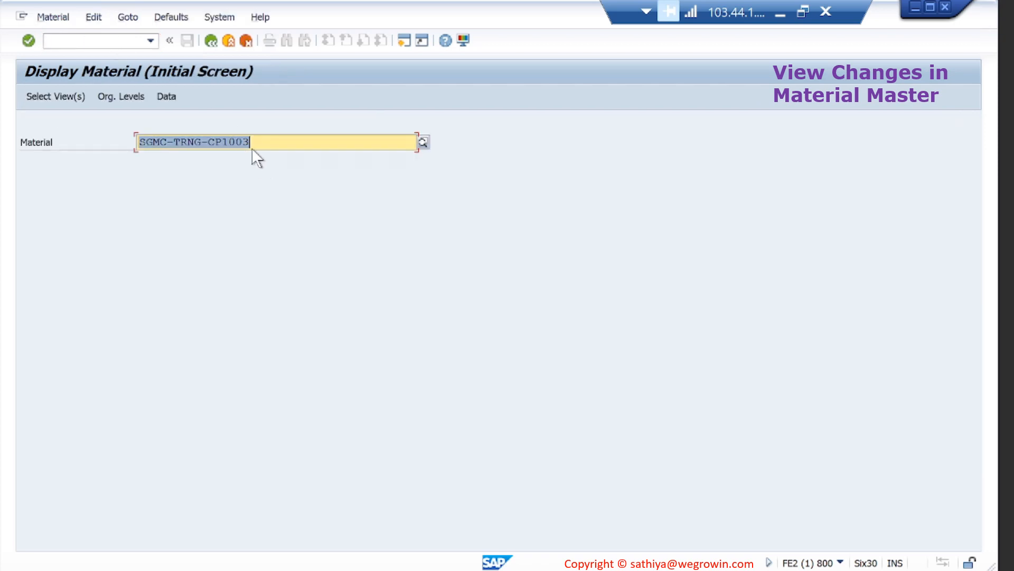
key("Return")
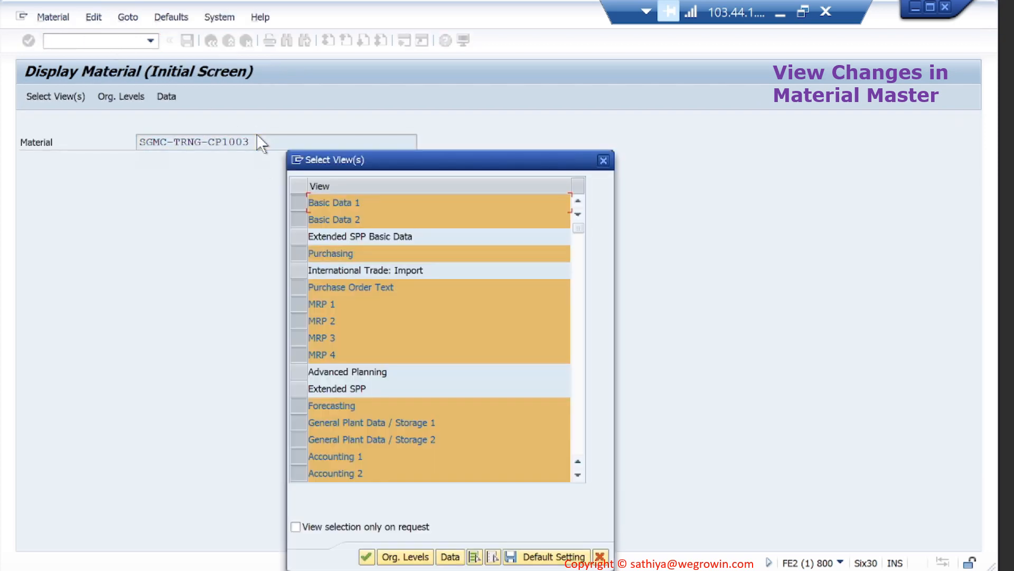
key("Return")
key("Return")
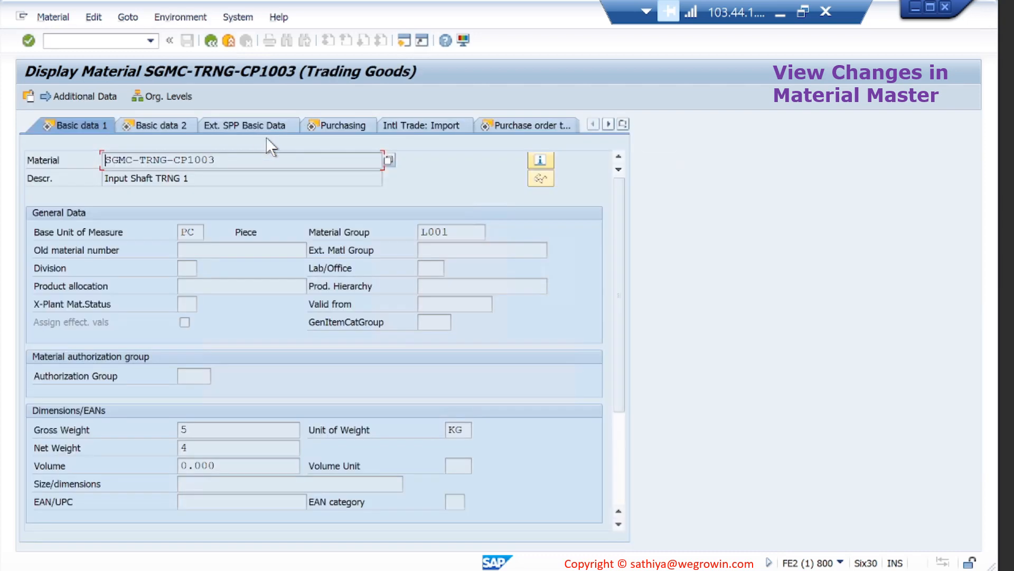
Step: Display the change list from within the material display, check the two 18.03.2024 entries, and minimize the remote session
left_click(194, 21)
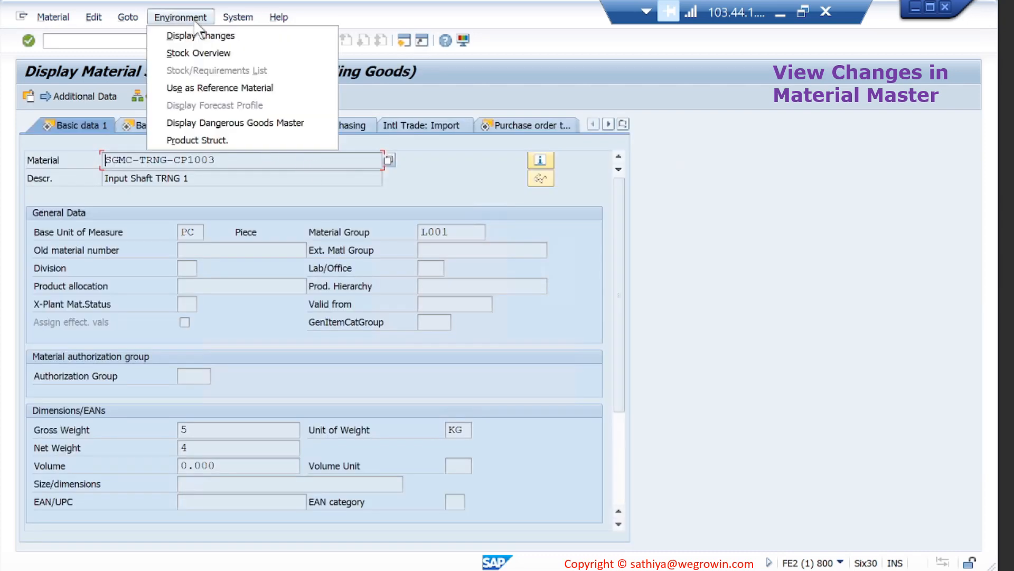
left_click(225, 34)
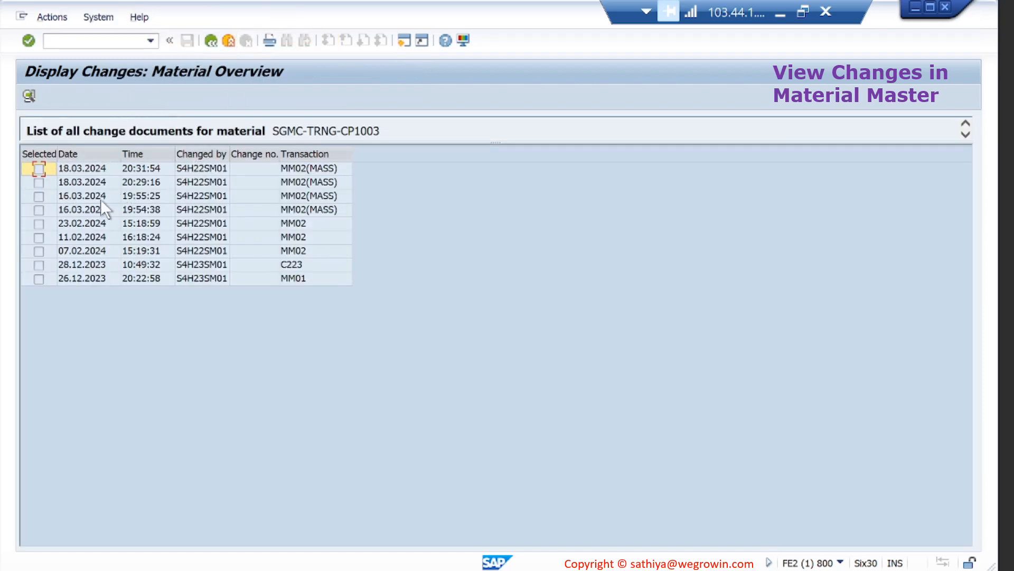
left_click(147, 182)
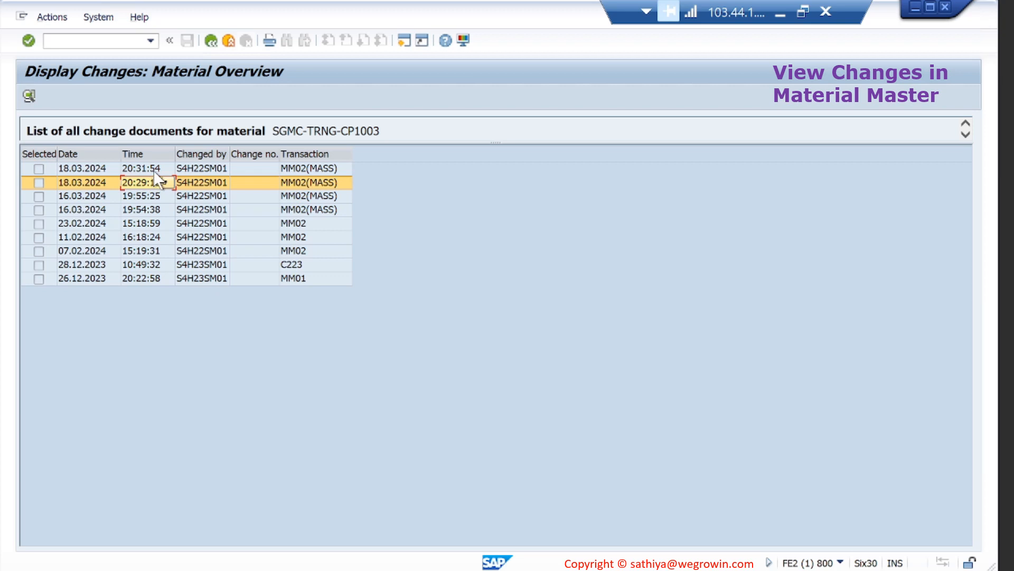
left_click(154, 170)
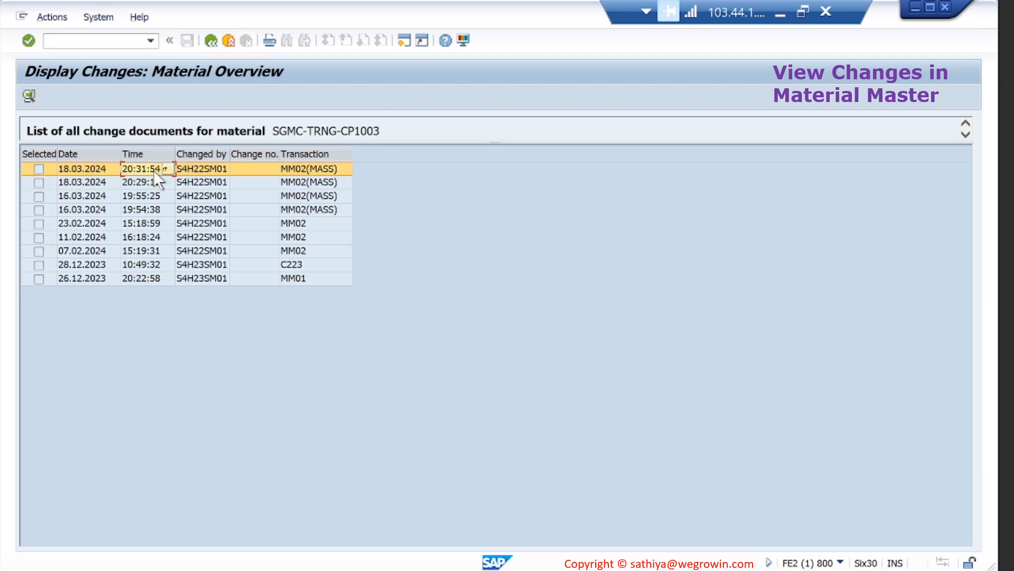
left_click(780, 14)
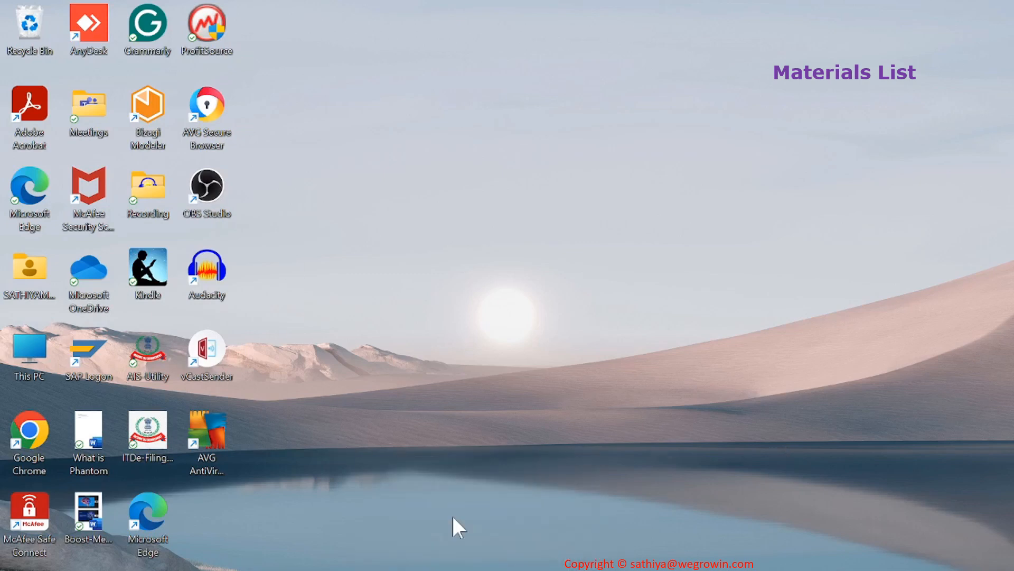
Step: Return to the remote SAP session, open Materials List (MM60), and check its material and plant selection fields
left_click(518, 570)
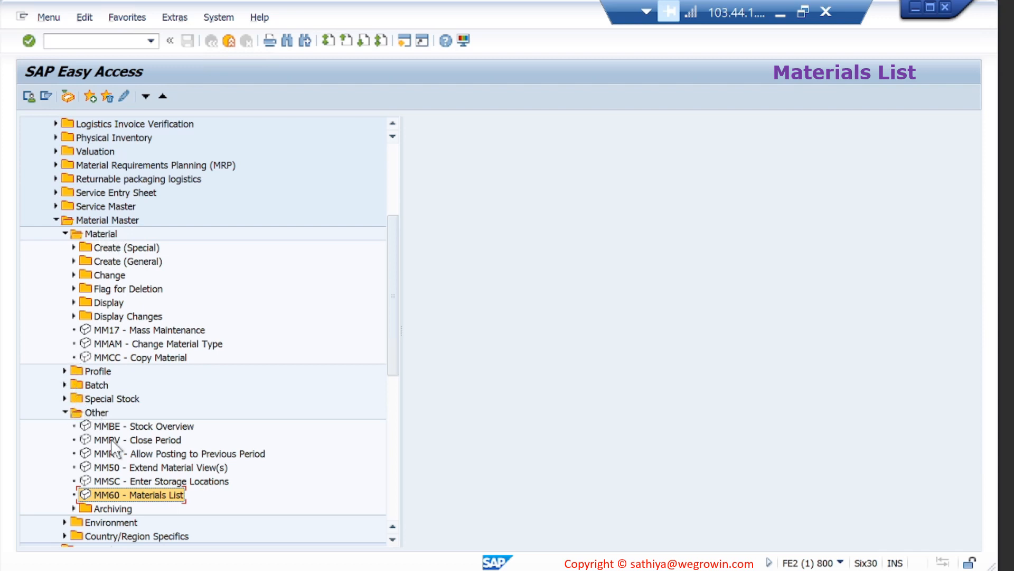
double_click(122, 495)
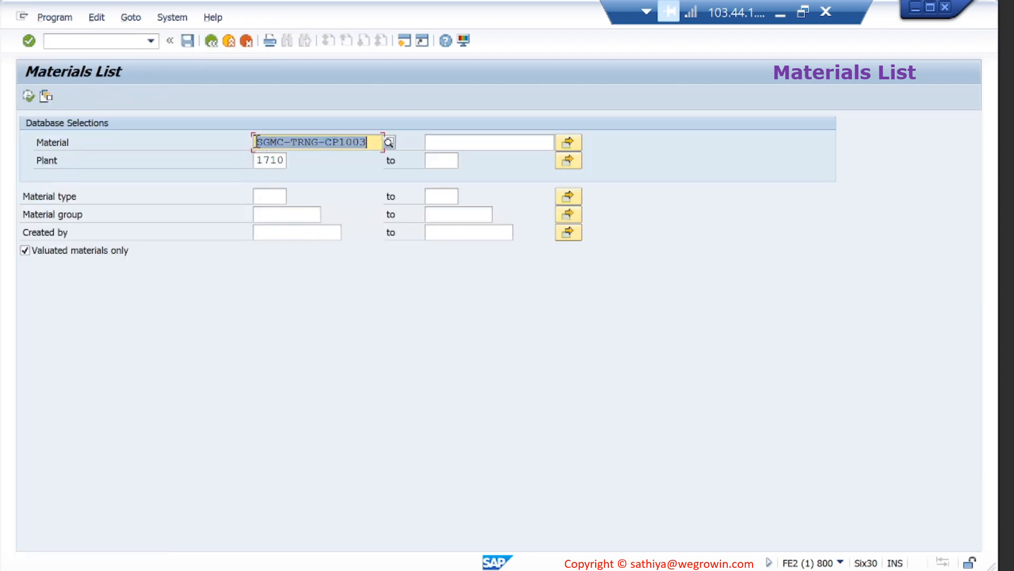
left_click(330, 142)
left_click(269, 160)
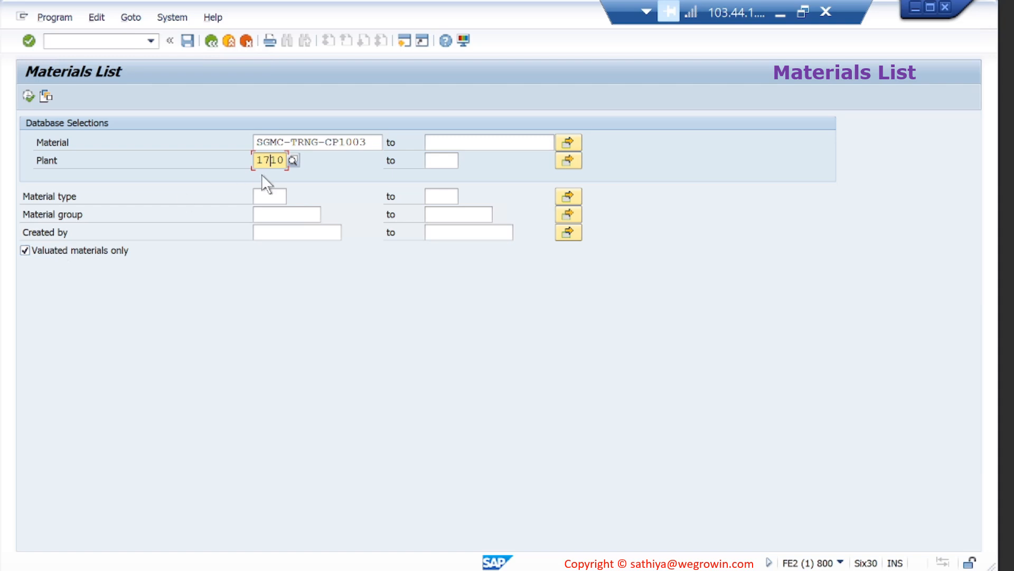
Step: Clear the material and plant criteria, include non-valuated materials, and run the materials list
left_click(371, 142)
double_click(371, 142)
key("Delete")
left_click(270, 160)
double_click(270, 160)
key("Delete")
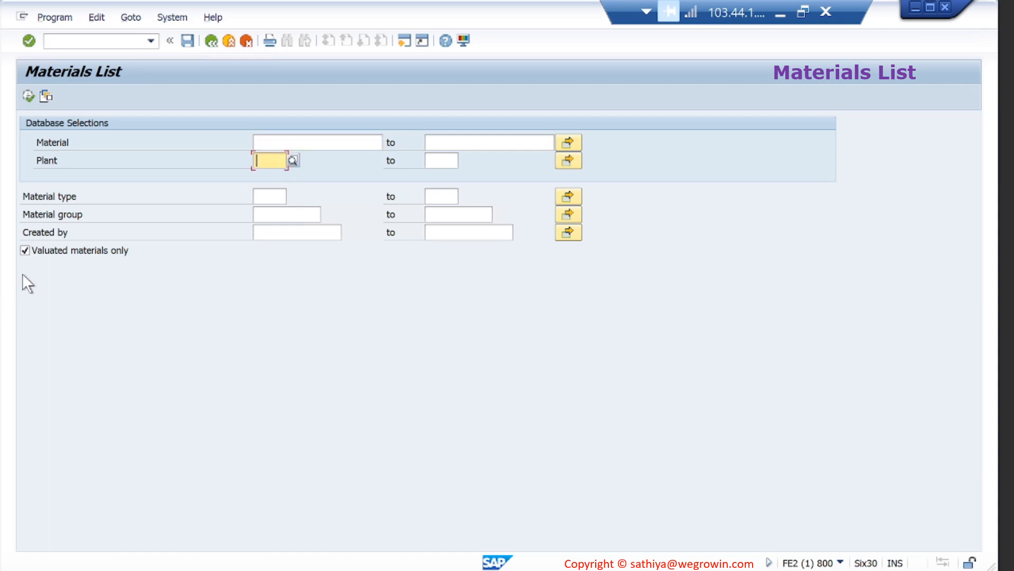
left_click(24, 250)
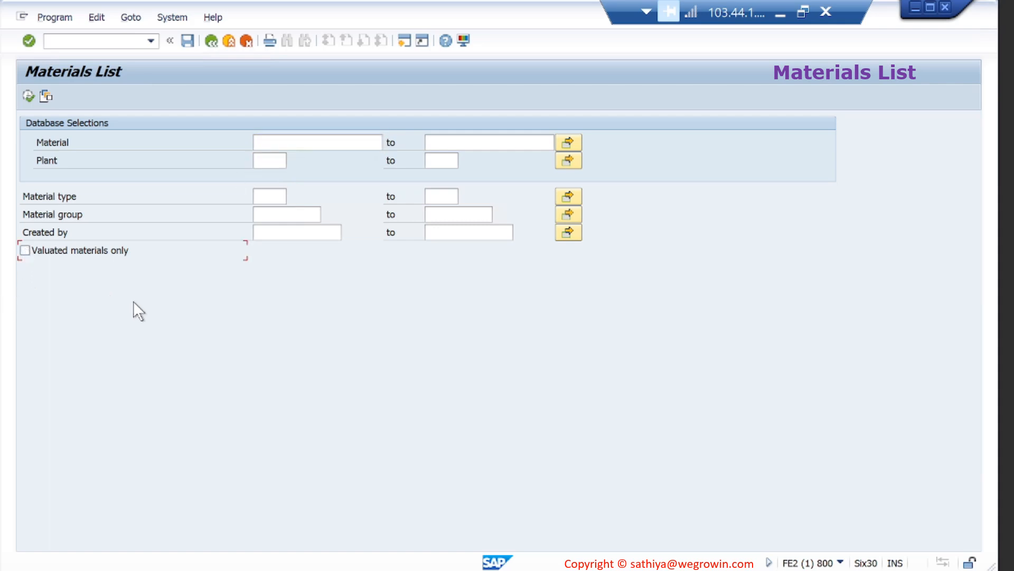
left_click(28, 96)
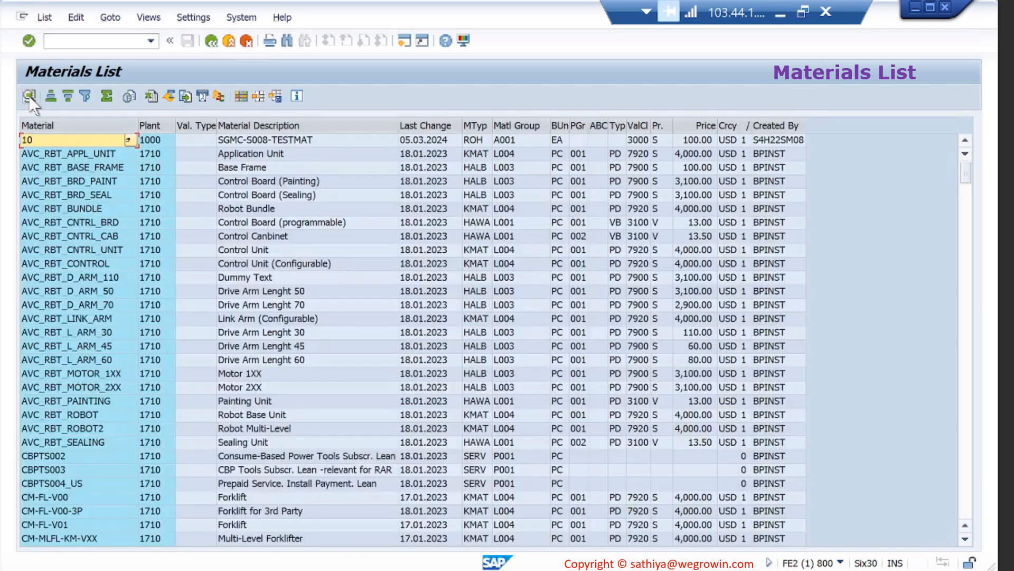
Step: Look through the unrestricted materials list and return to the selection screen
left_click(111, 235)
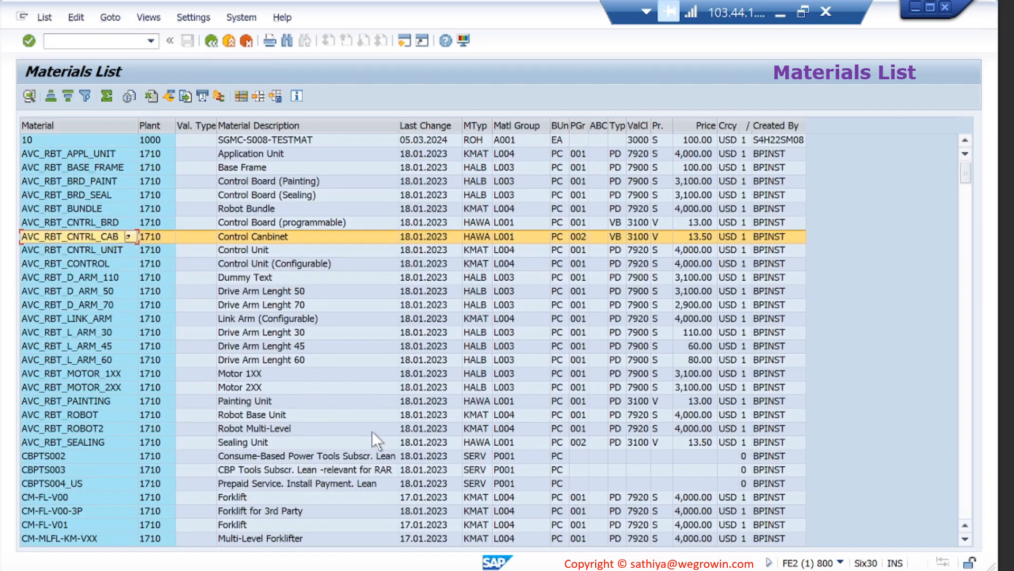
left_click(965, 483)
left_click(965, 483)
left_click(964, 483)
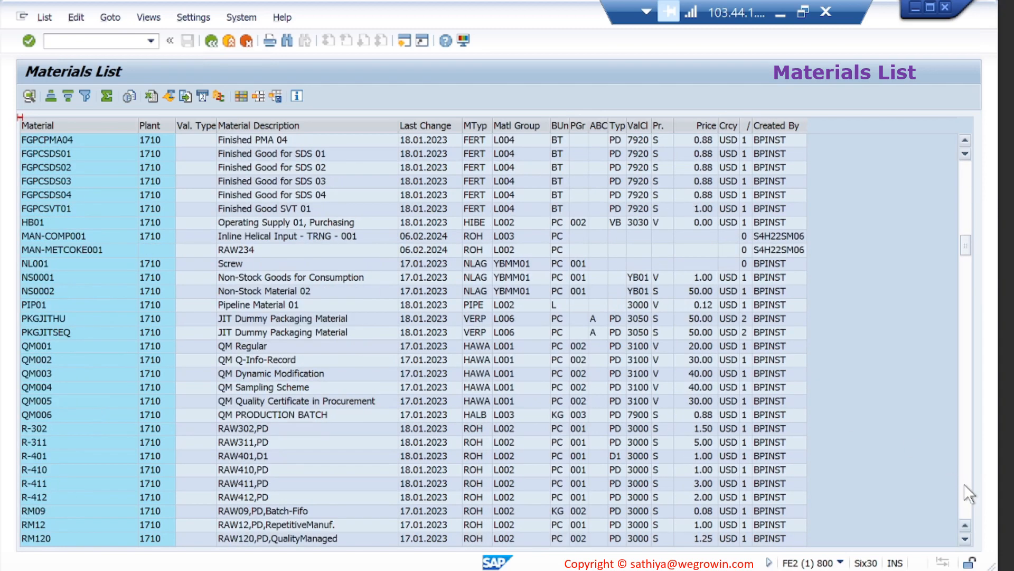
left_click(965, 484)
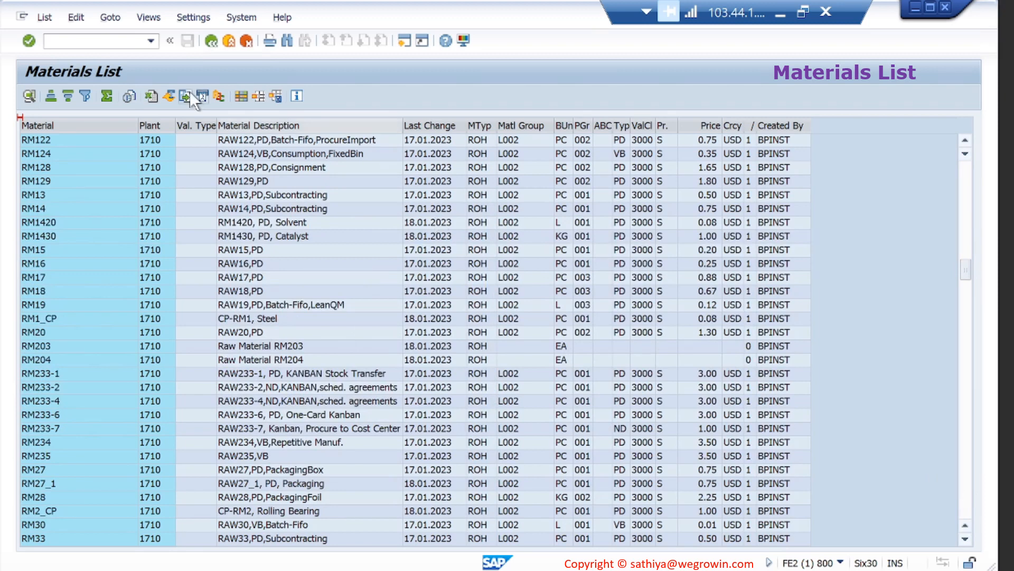
left_click(210, 42)
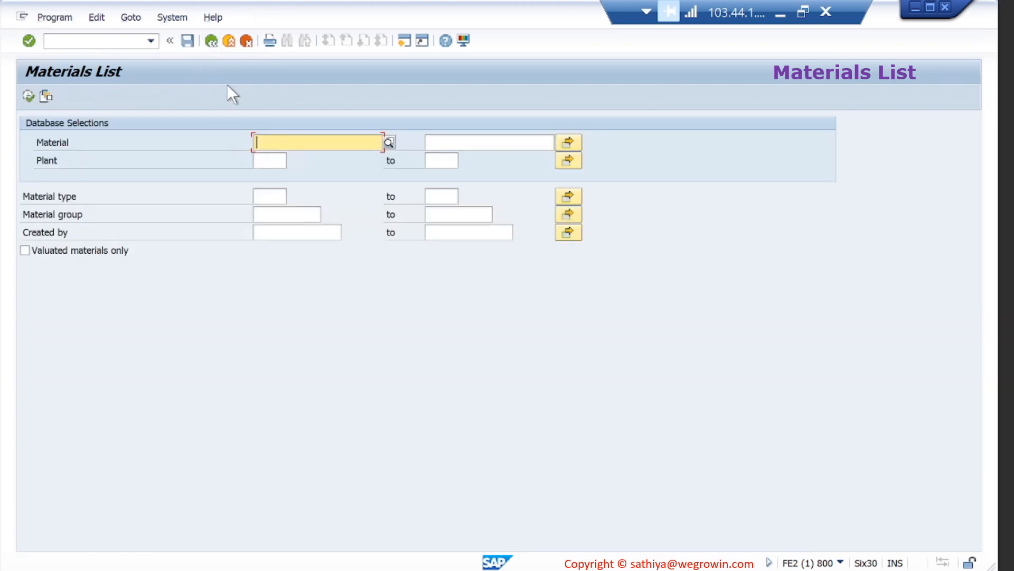
Step: Restrict the materials list to materials matching SGMC* and run it
type("SGMC")
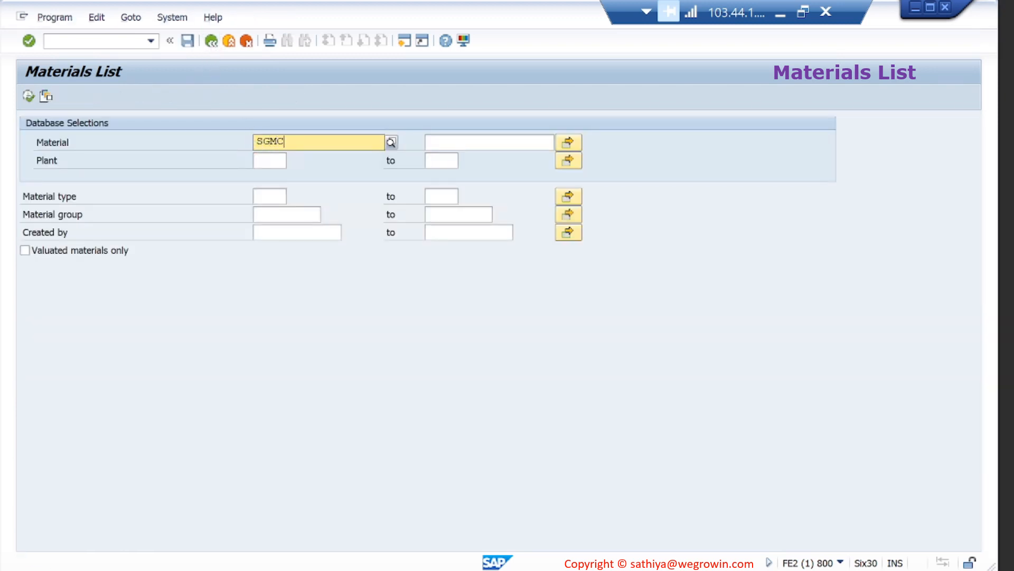
type("*")
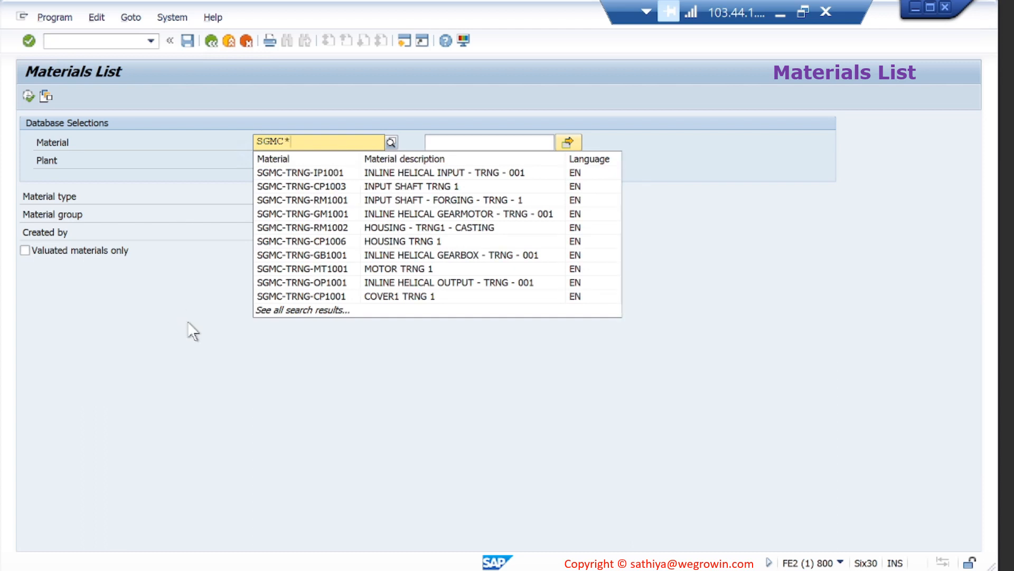
left_click(197, 325)
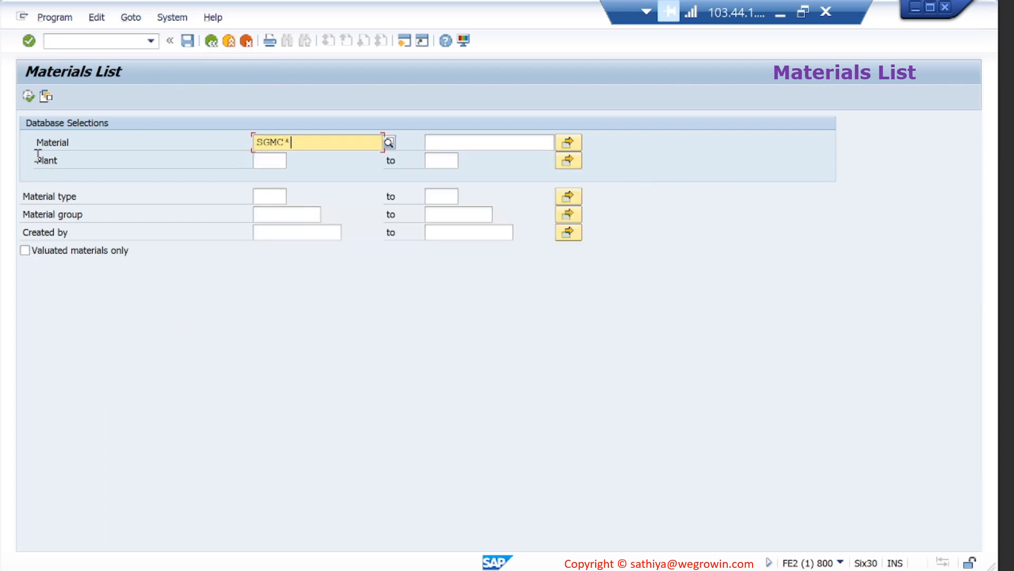
left_click(29, 94)
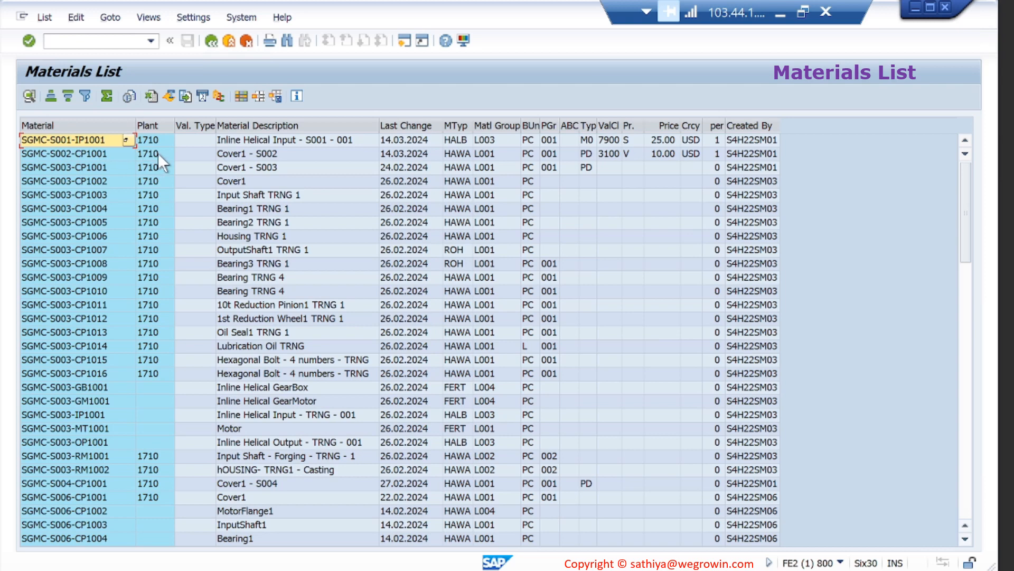
Step: Check the plant entries and the valuation class, price control and price cells of the SGMC-S003 materials
left_click(158, 139)
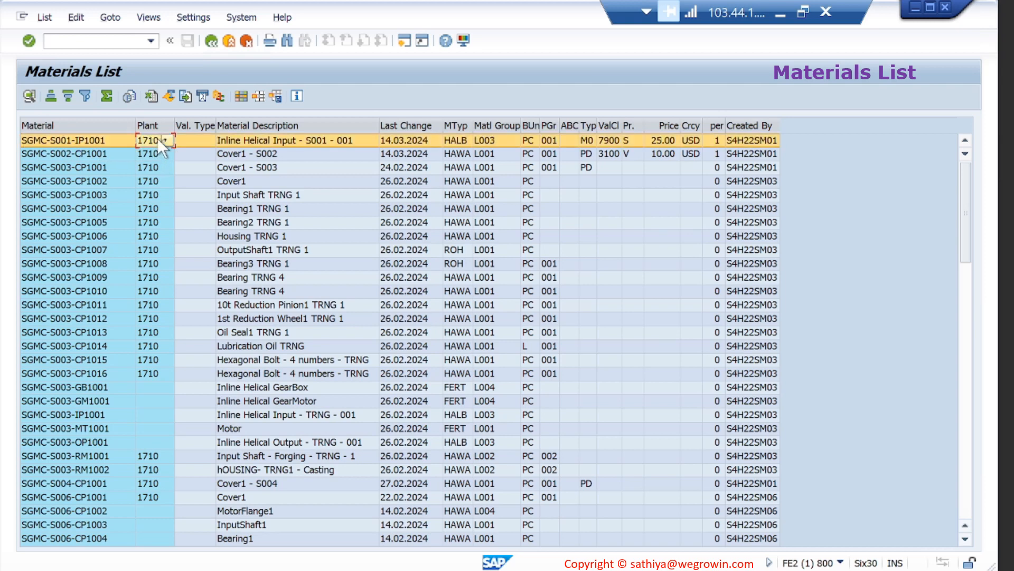
left_click(151, 388)
left_click(153, 406)
left_click(156, 415)
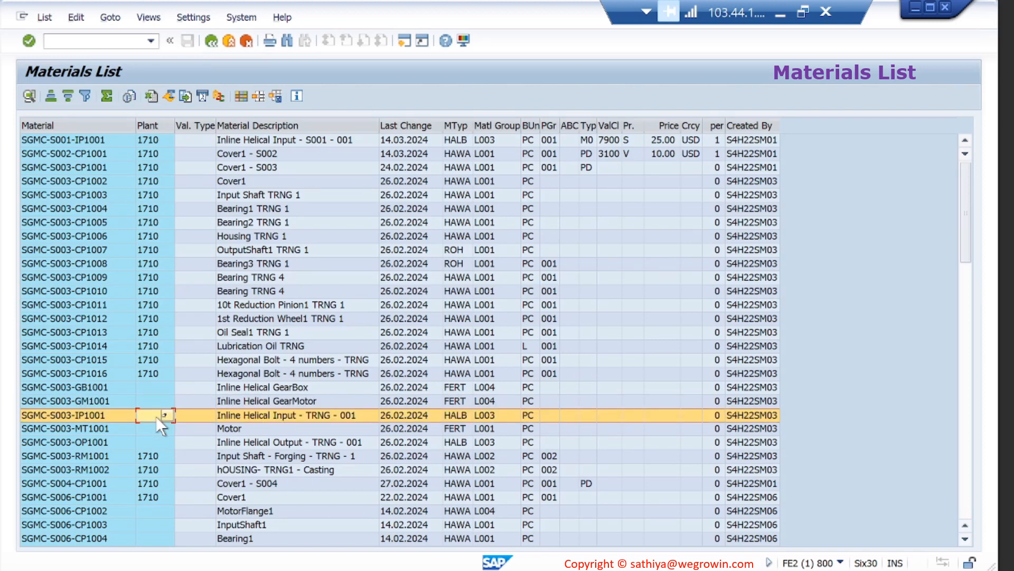
left_click(609, 236)
left_click(658, 237)
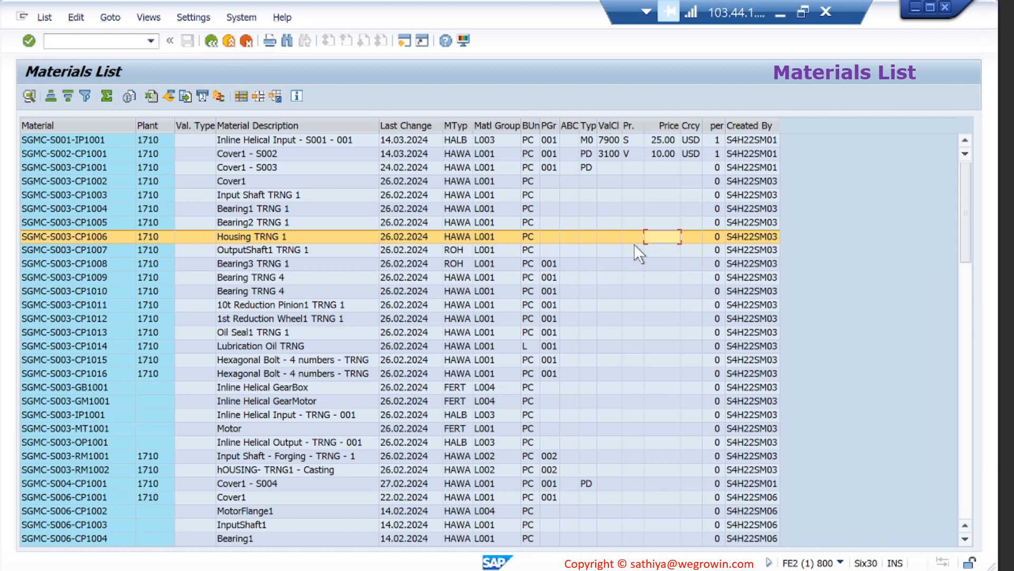
left_click(620, 228)
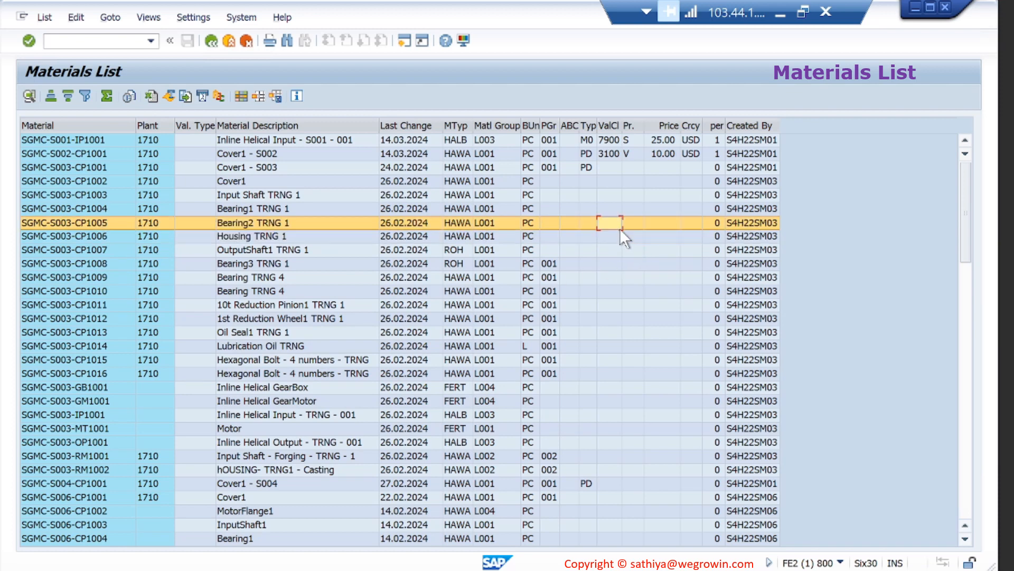
left_click(639, 319)
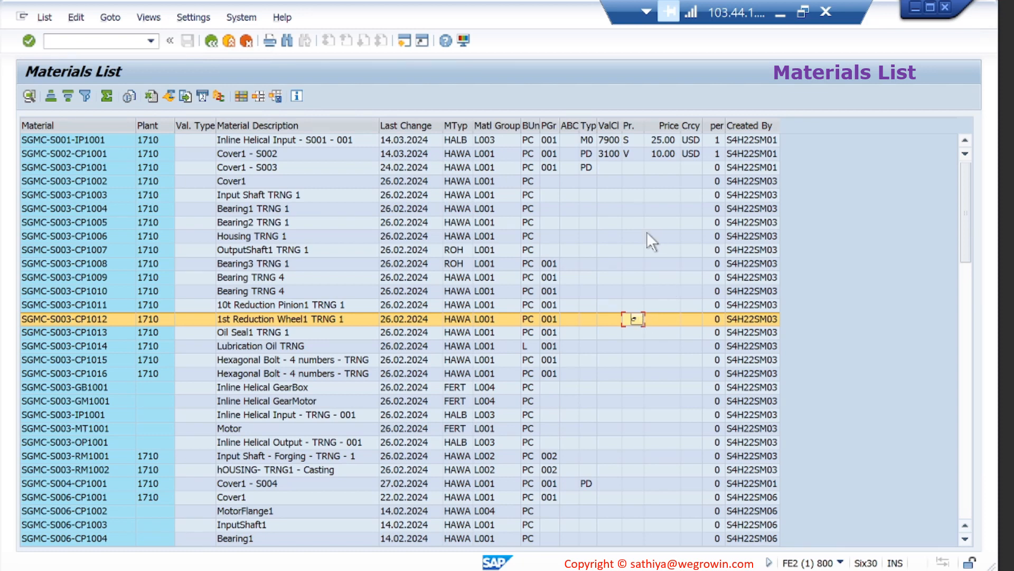
Step: Examine the valuation class, price control, price and currency columns down to the SGMC-TRNG materials, and return to the selection screen
left_click(611, 125)
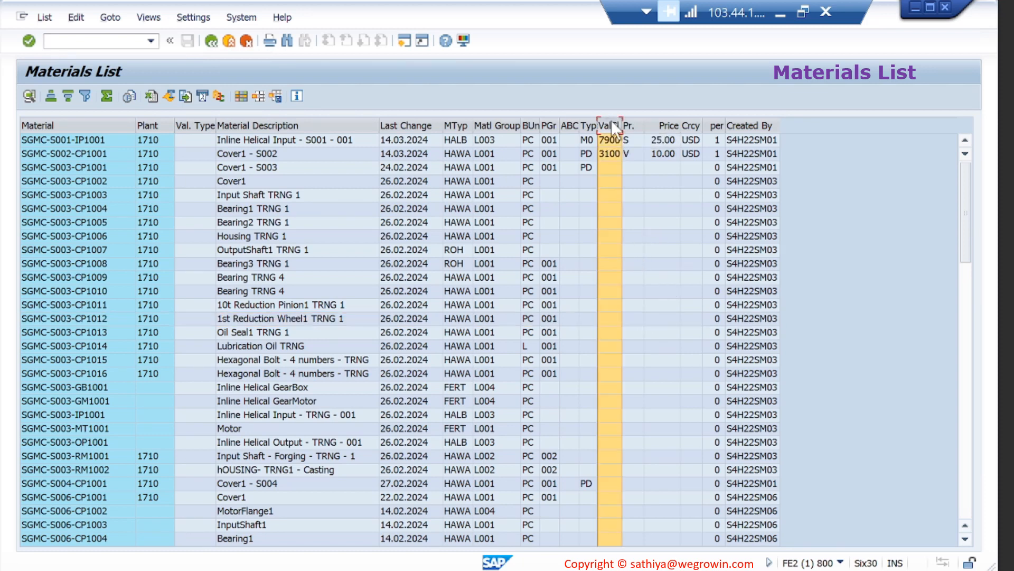
left_click(668, 125)
scroll(597, 364, "down", 14)
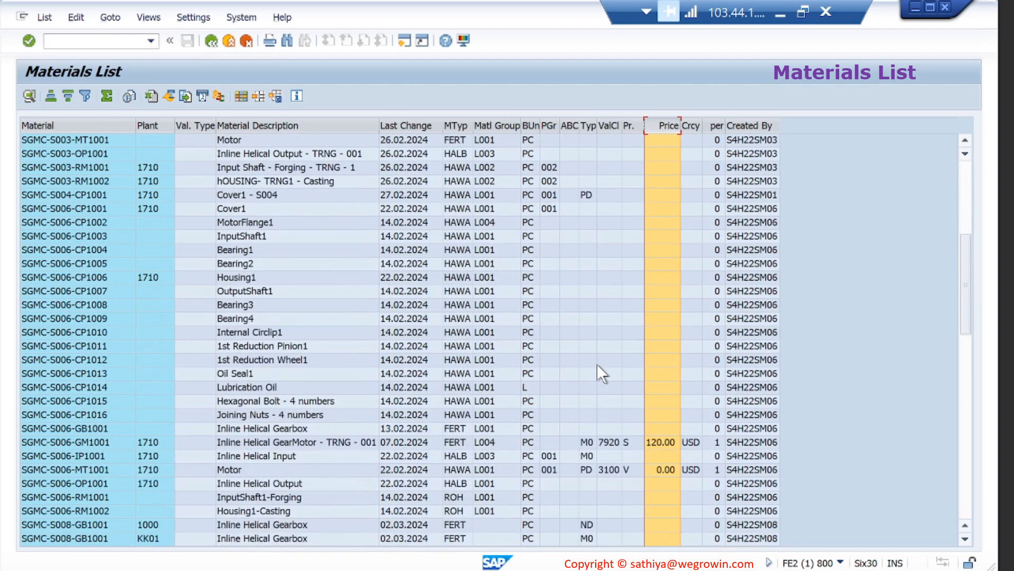
scroll(597, 363, "down", 9)
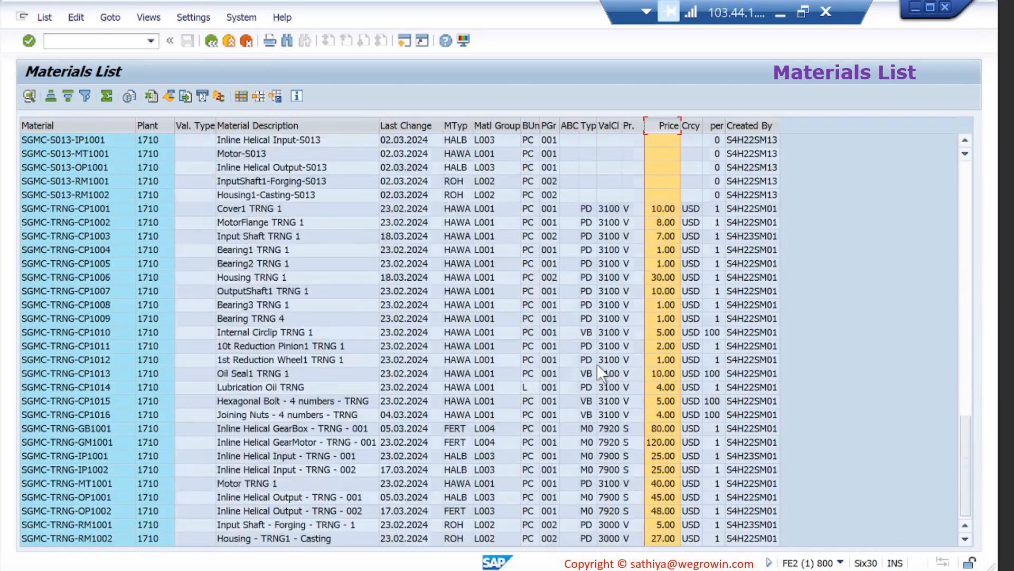
left_click(59, 282)
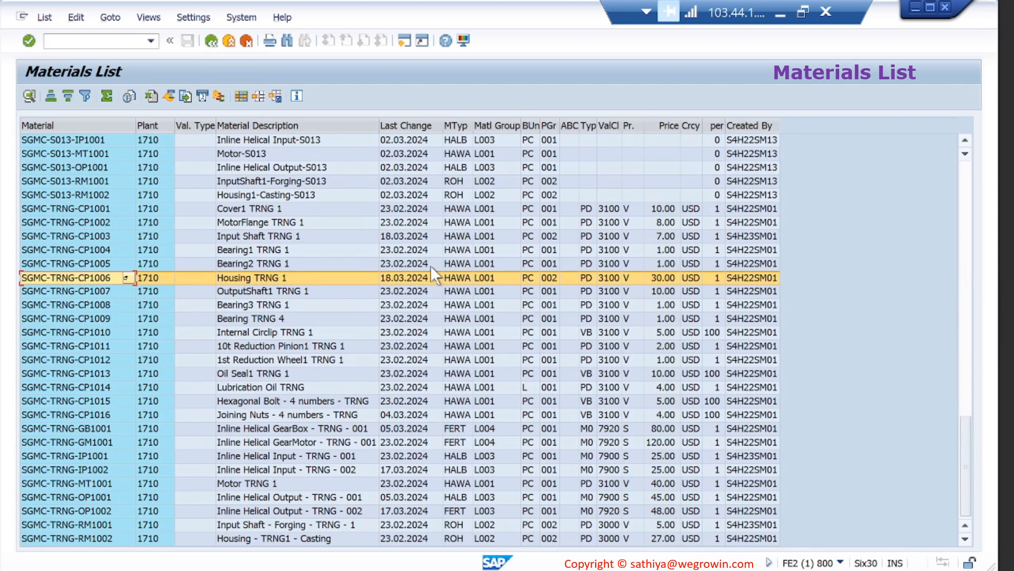
left_click(615, 126)
left_click(636, 126)
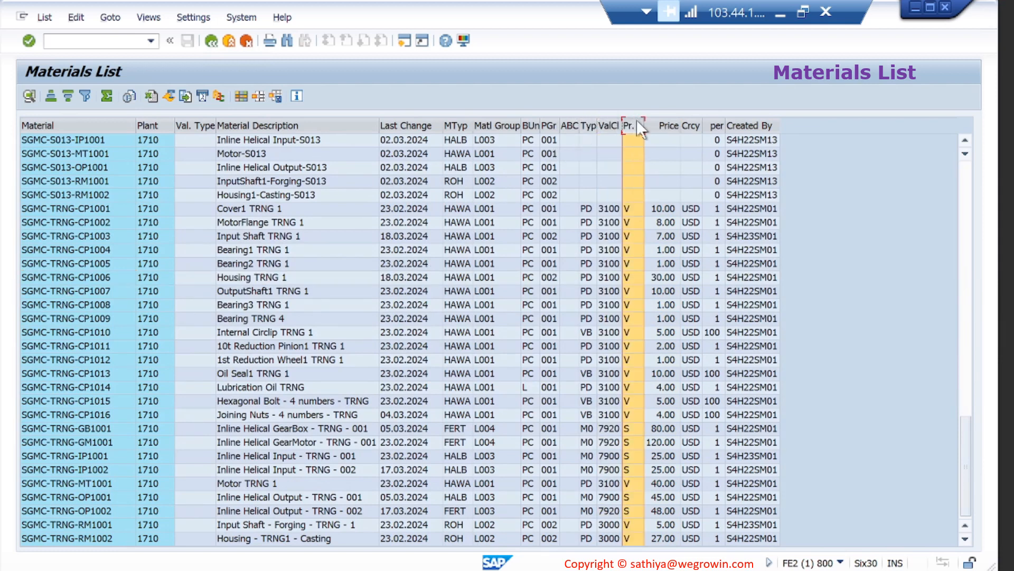
left_click(669, 123)
left_click(690, 125)
left_click(213, 40)
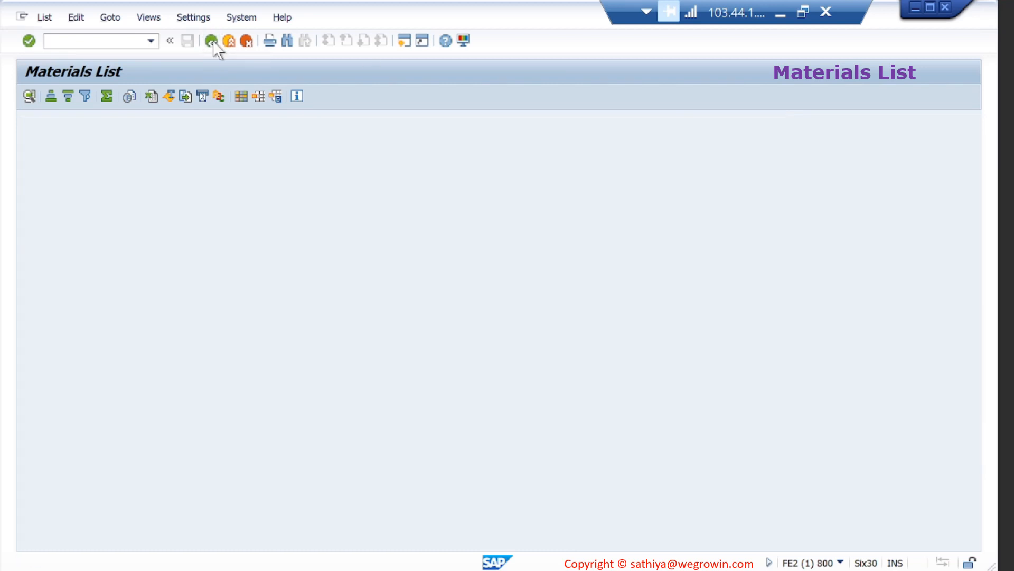
Step: Add plant 1710 to the SGMC* selection and run the materials list
left_click(268, 161)
type("1710")
left_click(272, 313)
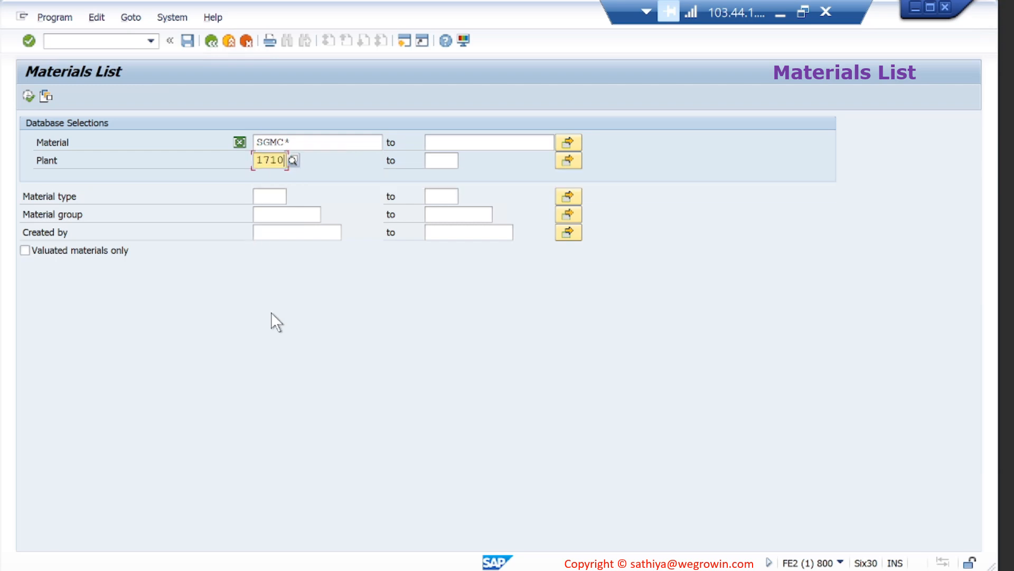
left_click(28, 96)
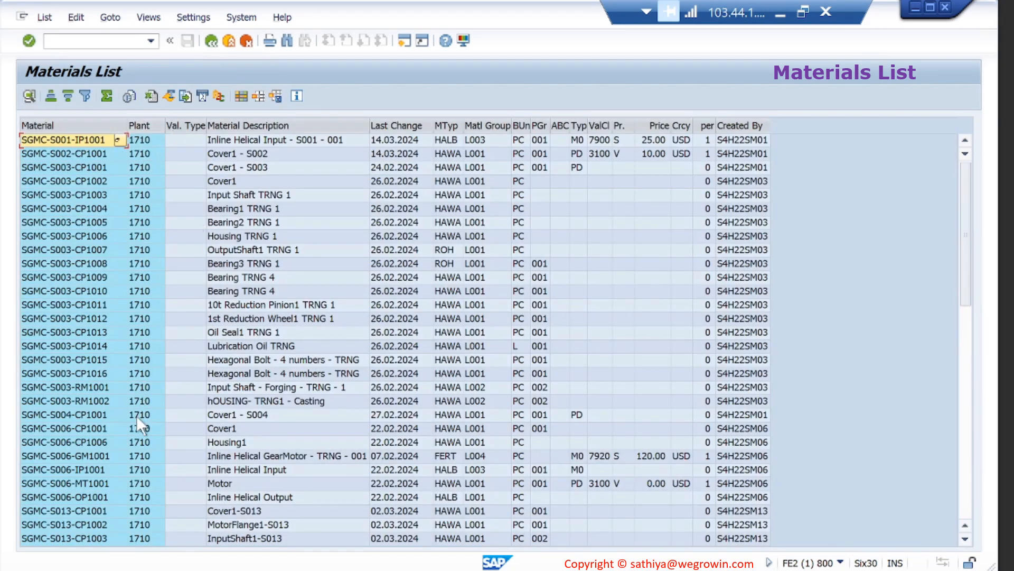
Step: Look through the plant 1710 materials list and return to the selection screen
left_click(959, 477)
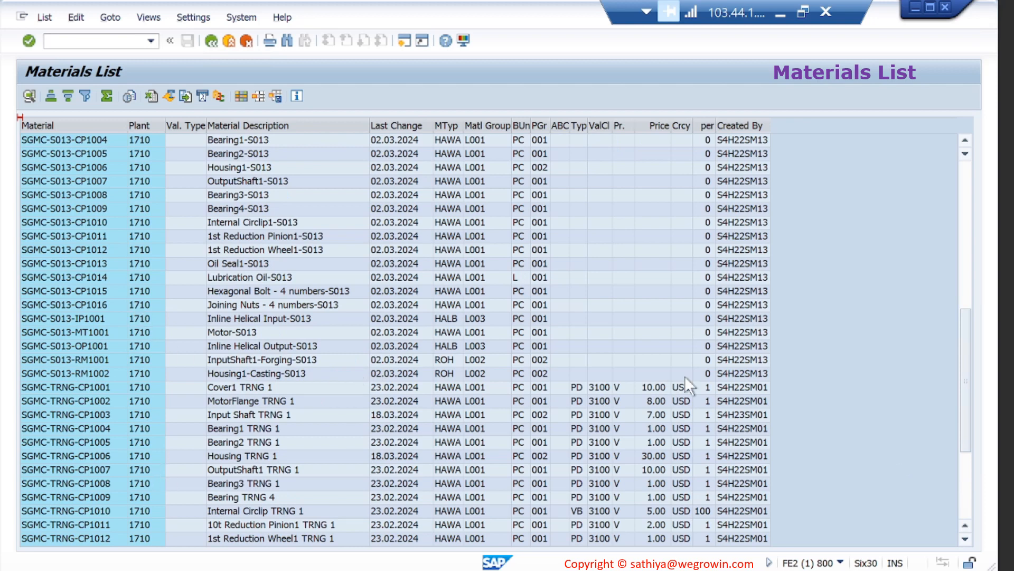
left_click(963, 495)
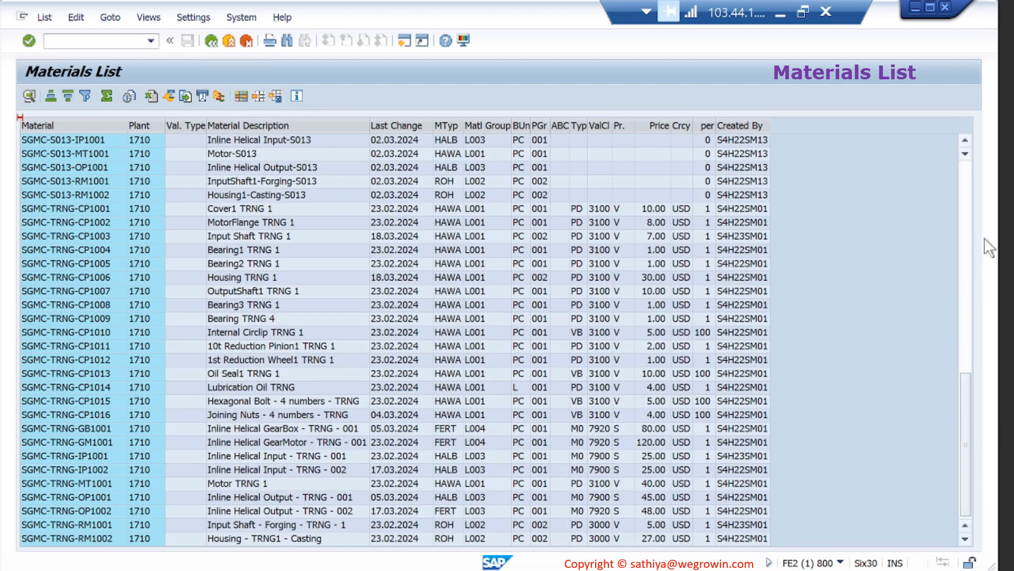
left_click(968, 204)
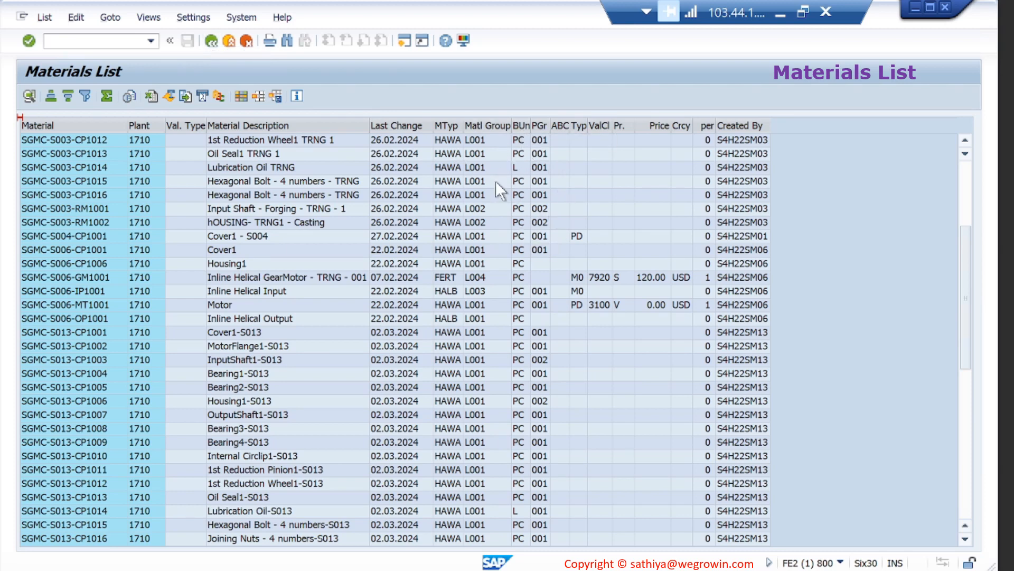
left_click(211, 41)
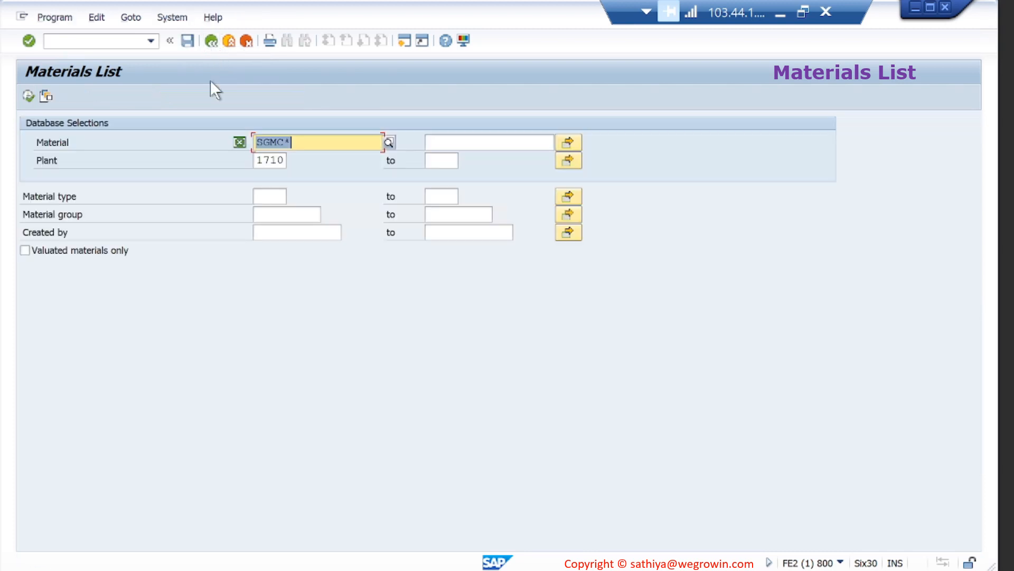
Step: Run the list for valuated materials only and check its plant, valuation class, price control and price columns
left_click(28, 250)
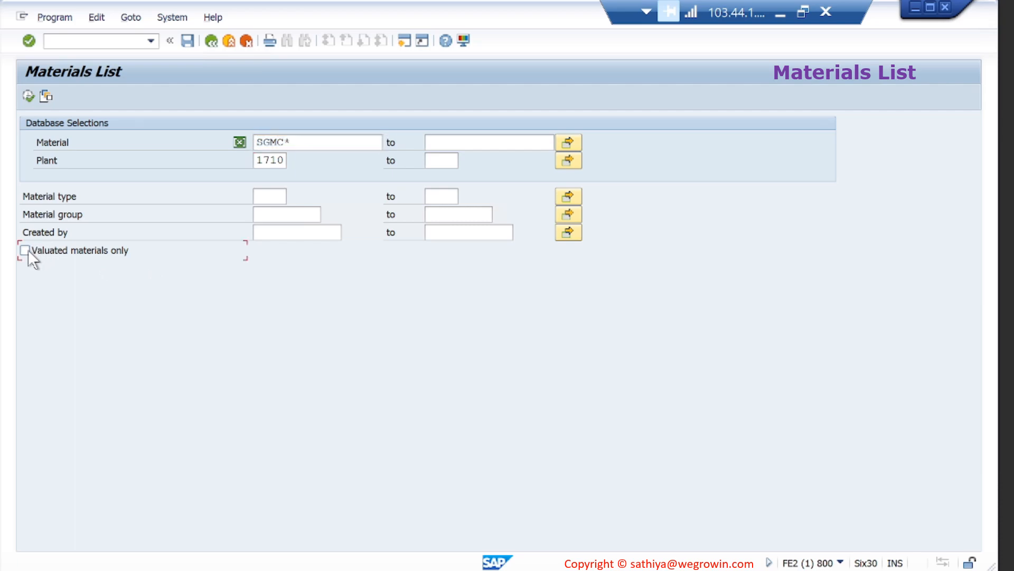
left_click(29, 96)
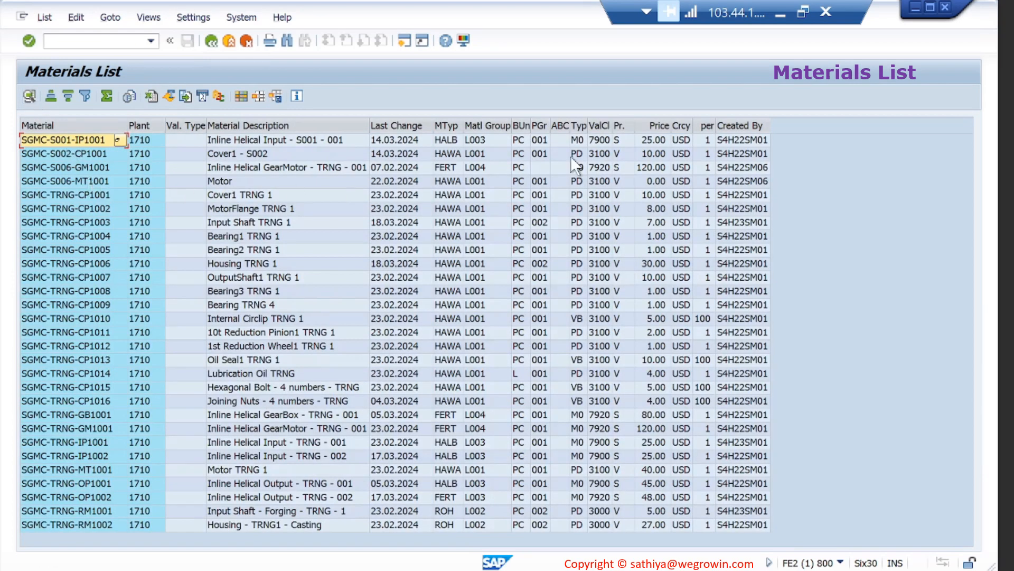
left_click(622, 125)
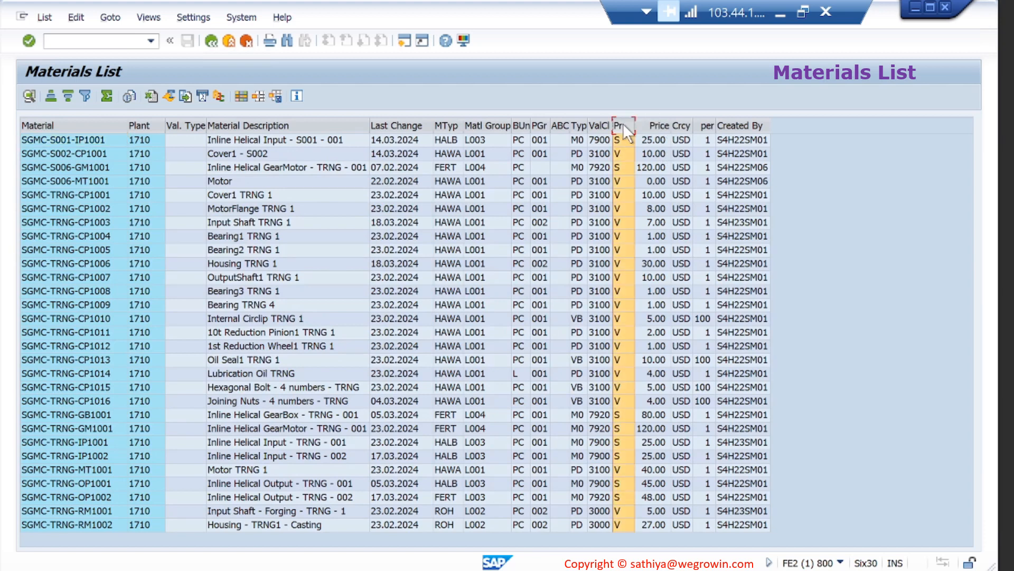
left_click(142, 125)
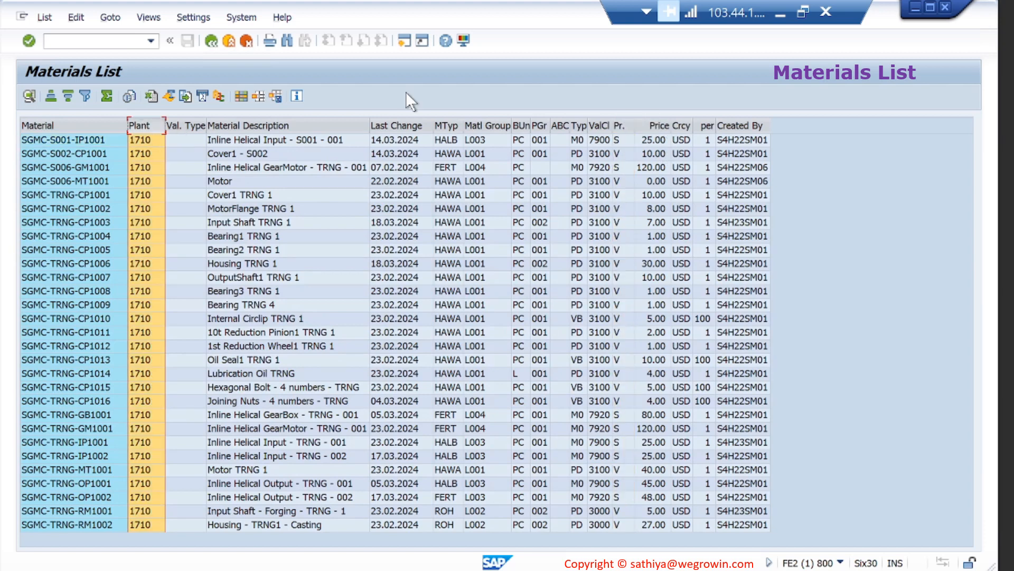
left_click(620, 125)
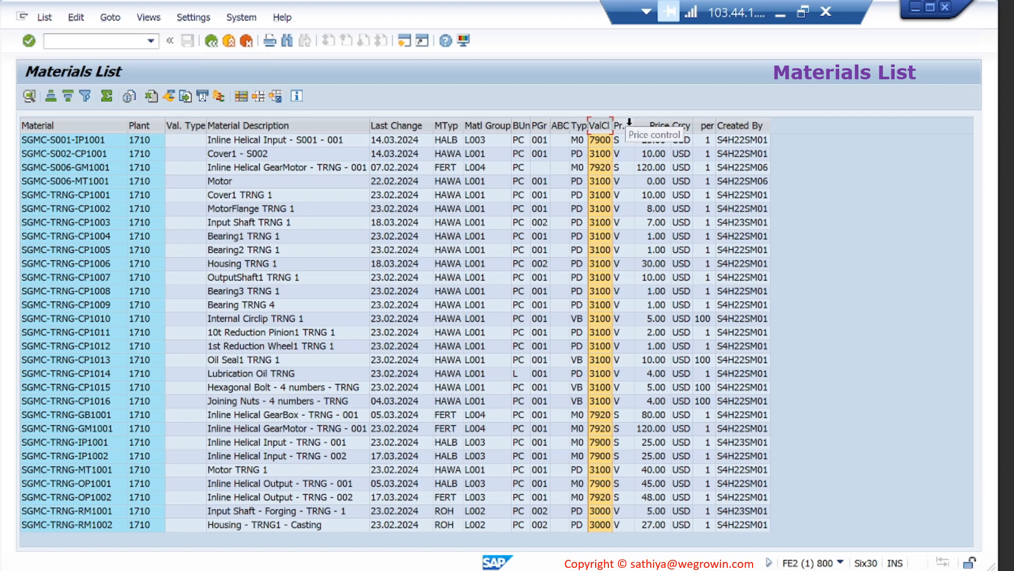
left_click(656, 125)
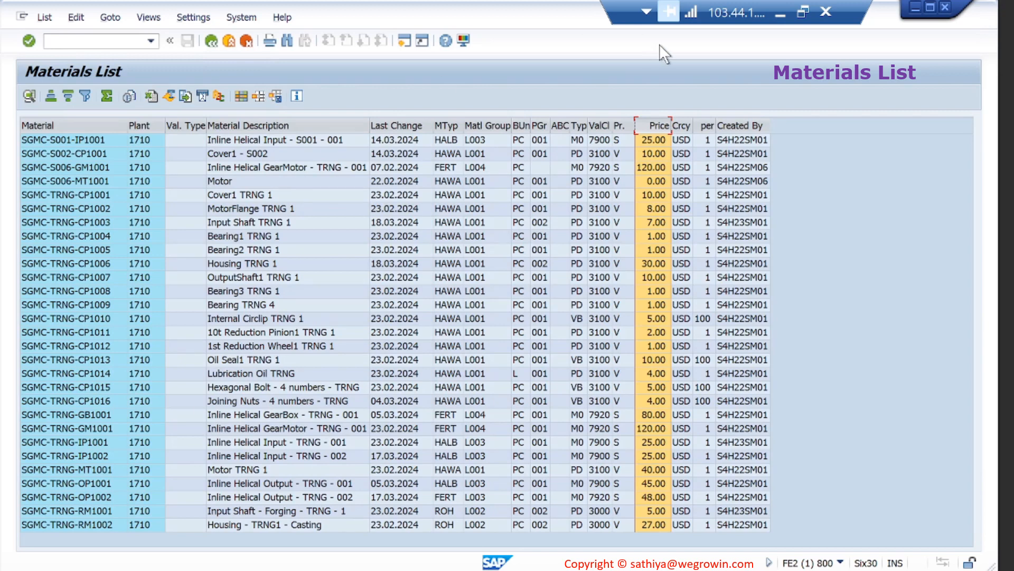
Step: Minimize the remote SAP session, bring it back briefly, and minimize it again to leave the local desktop showing
left_click(781, 14)
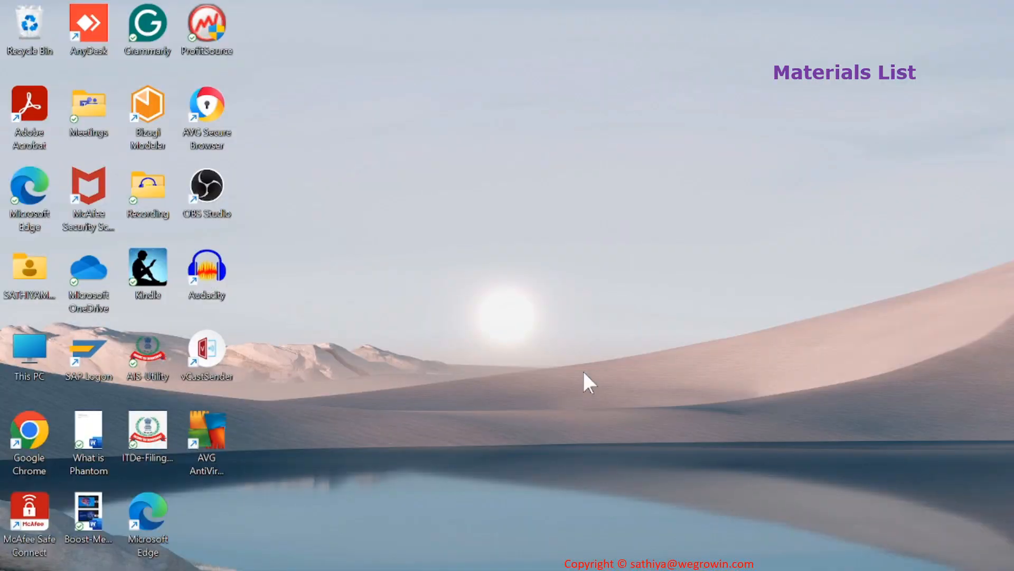
left_click(518, 569)
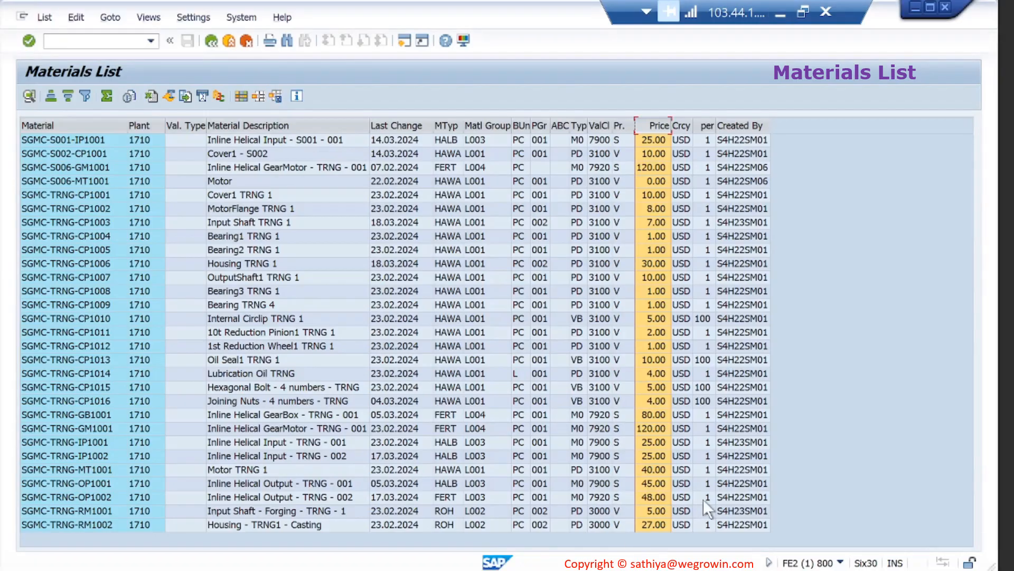
left_click(780, 14)
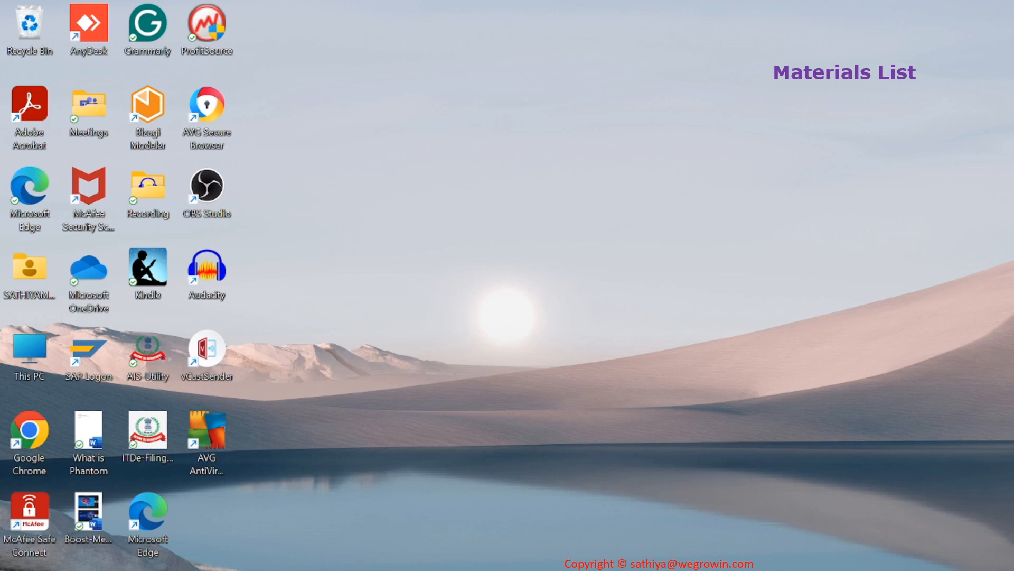